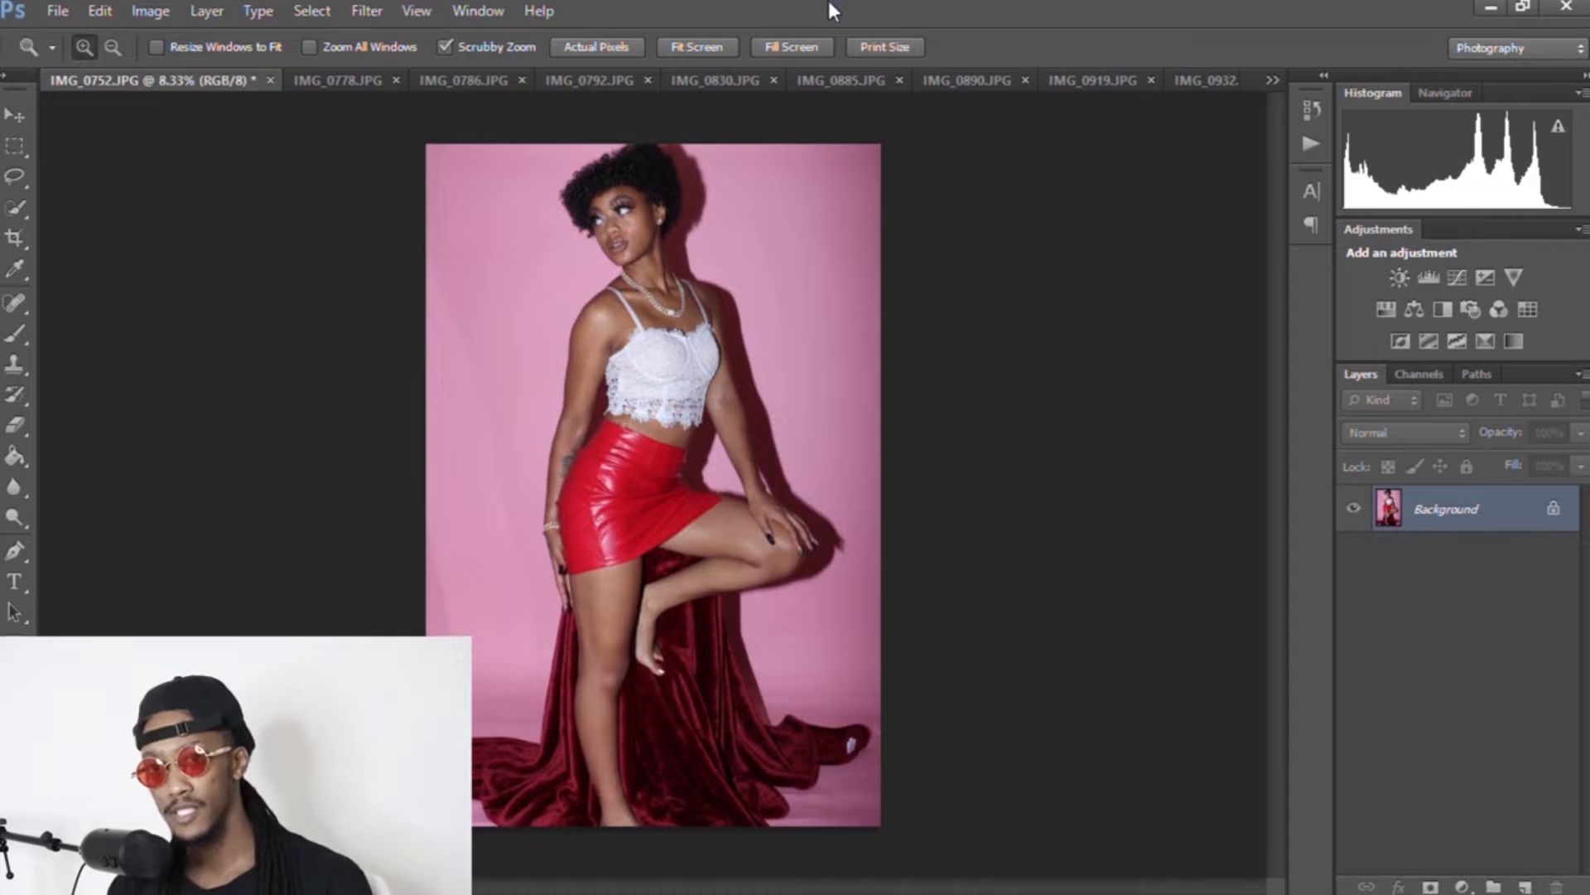
Step: Retouch small blemishes on the woman's face in IMG_0752.JPG with the Spot Healing Brush in Content-Aware mode
left_click(708, 45)
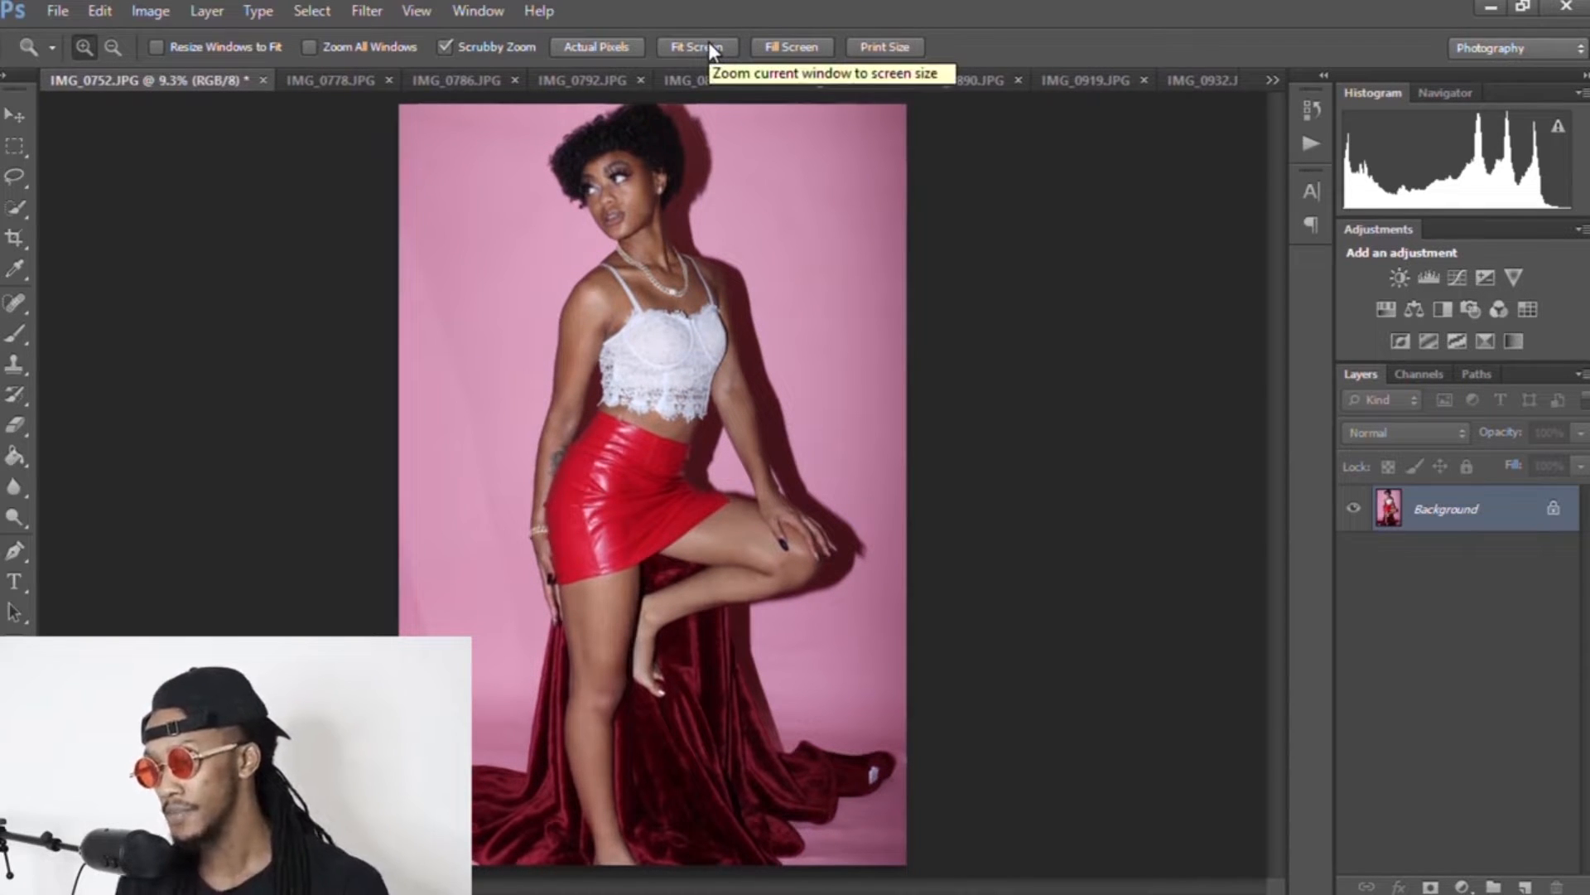
left_click_drag(667, 170, 788, 213)
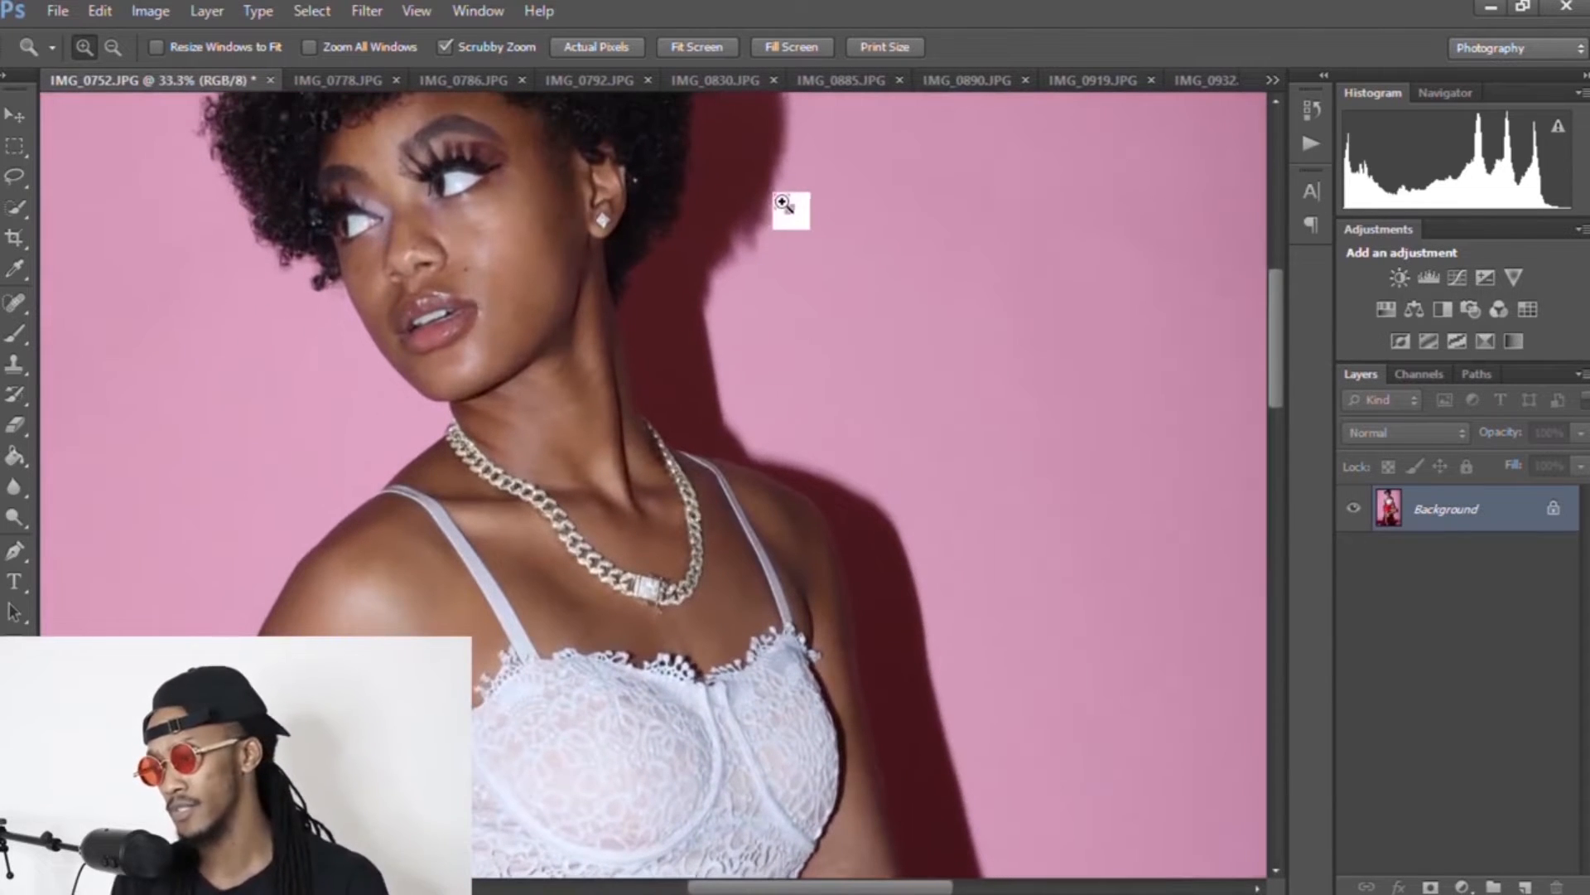
left_click_drag(1279, 310, 1277, 285)
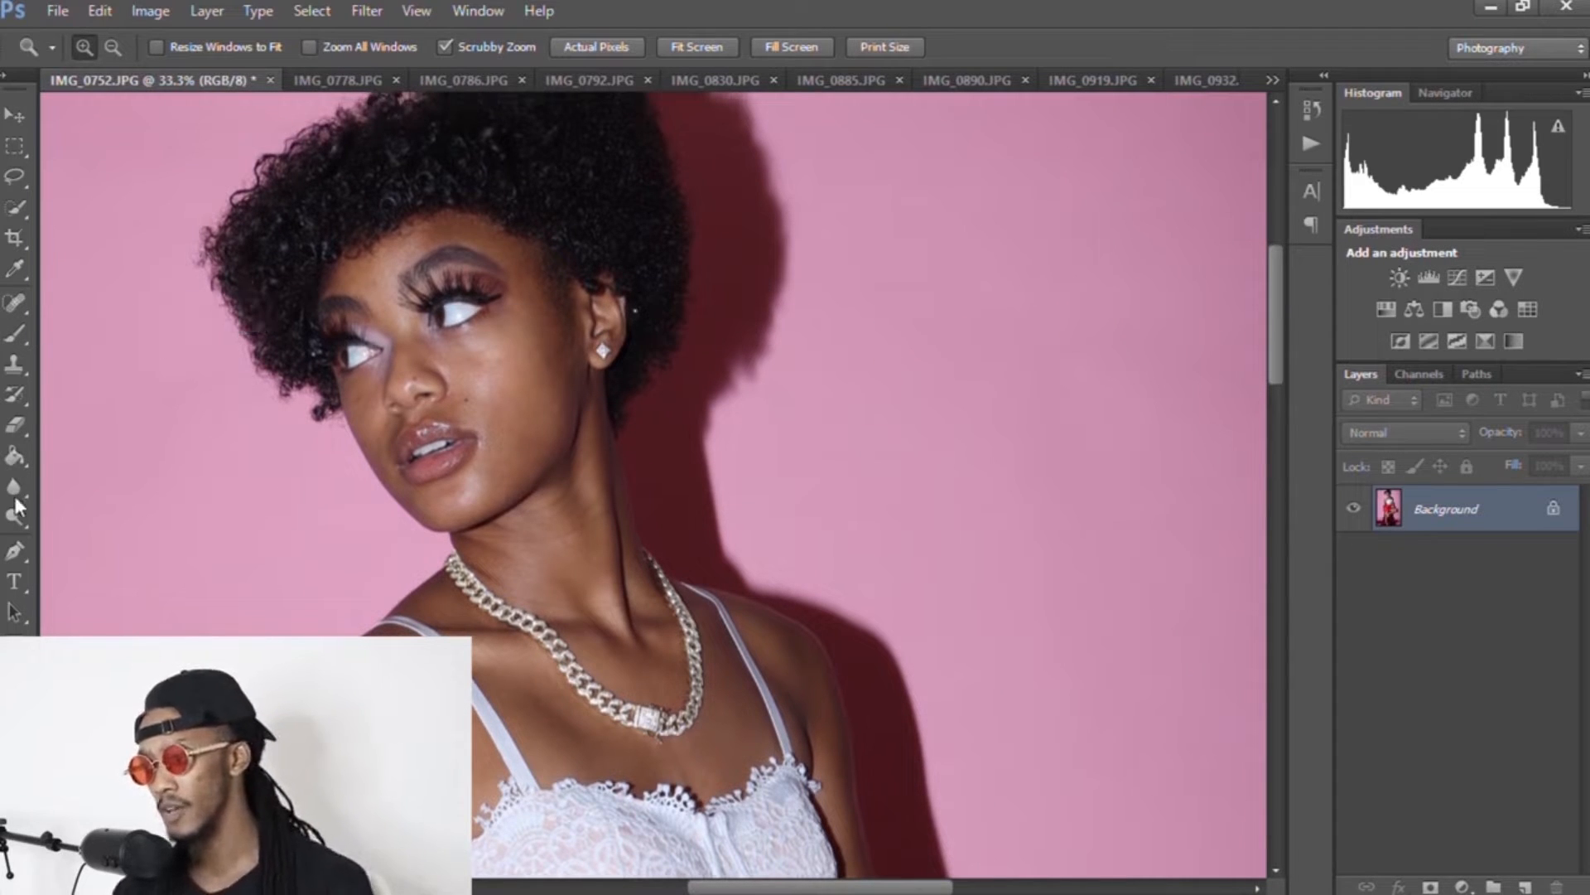
double_click(599, 8)
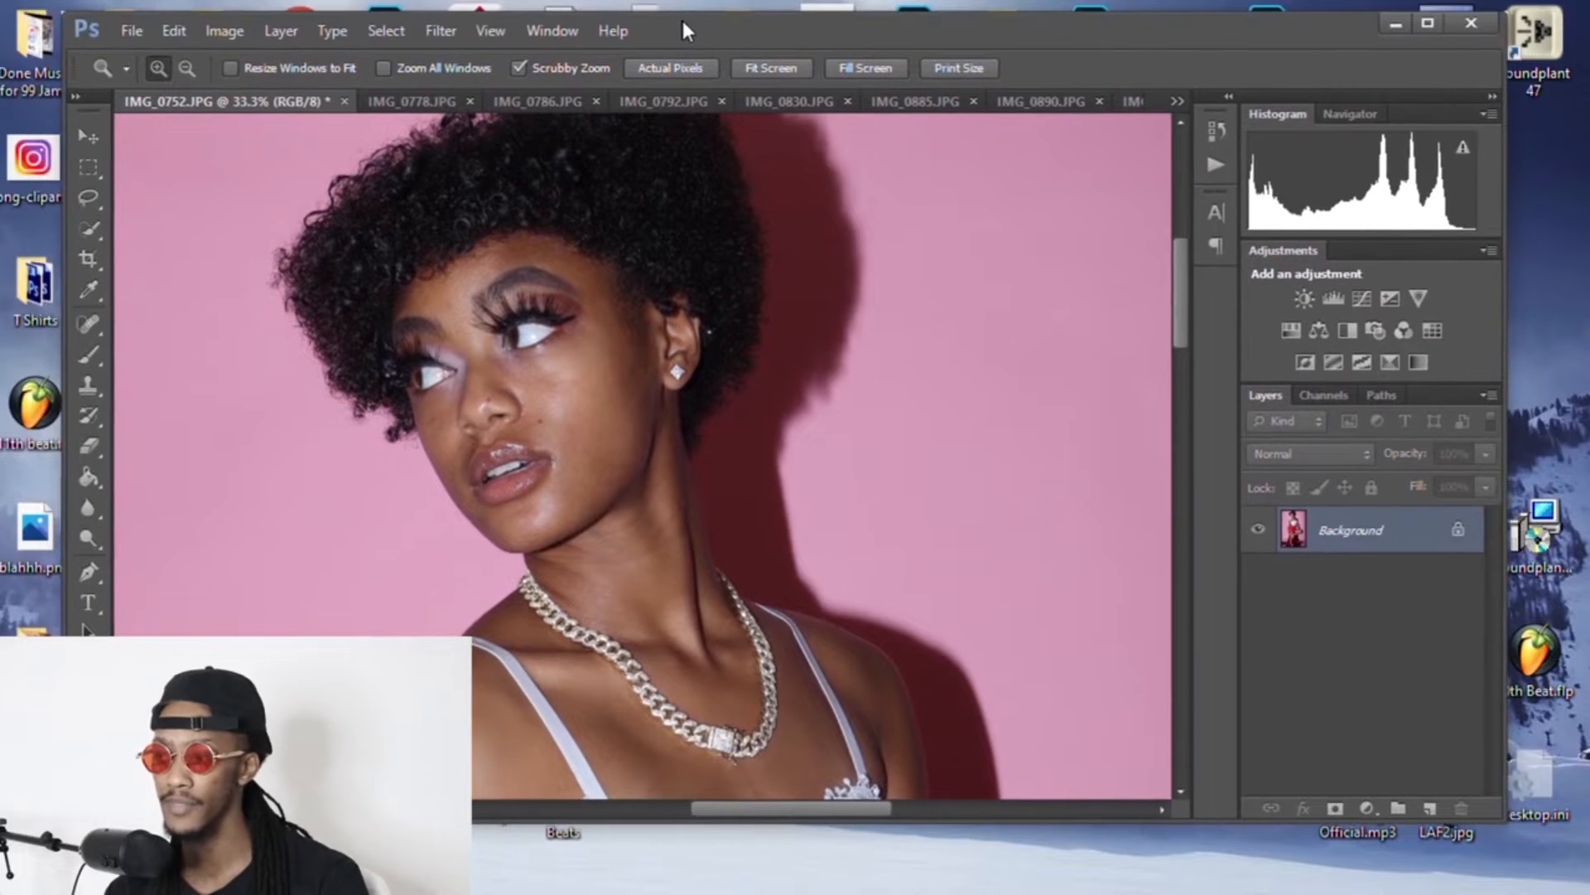
left_click(90, 325)
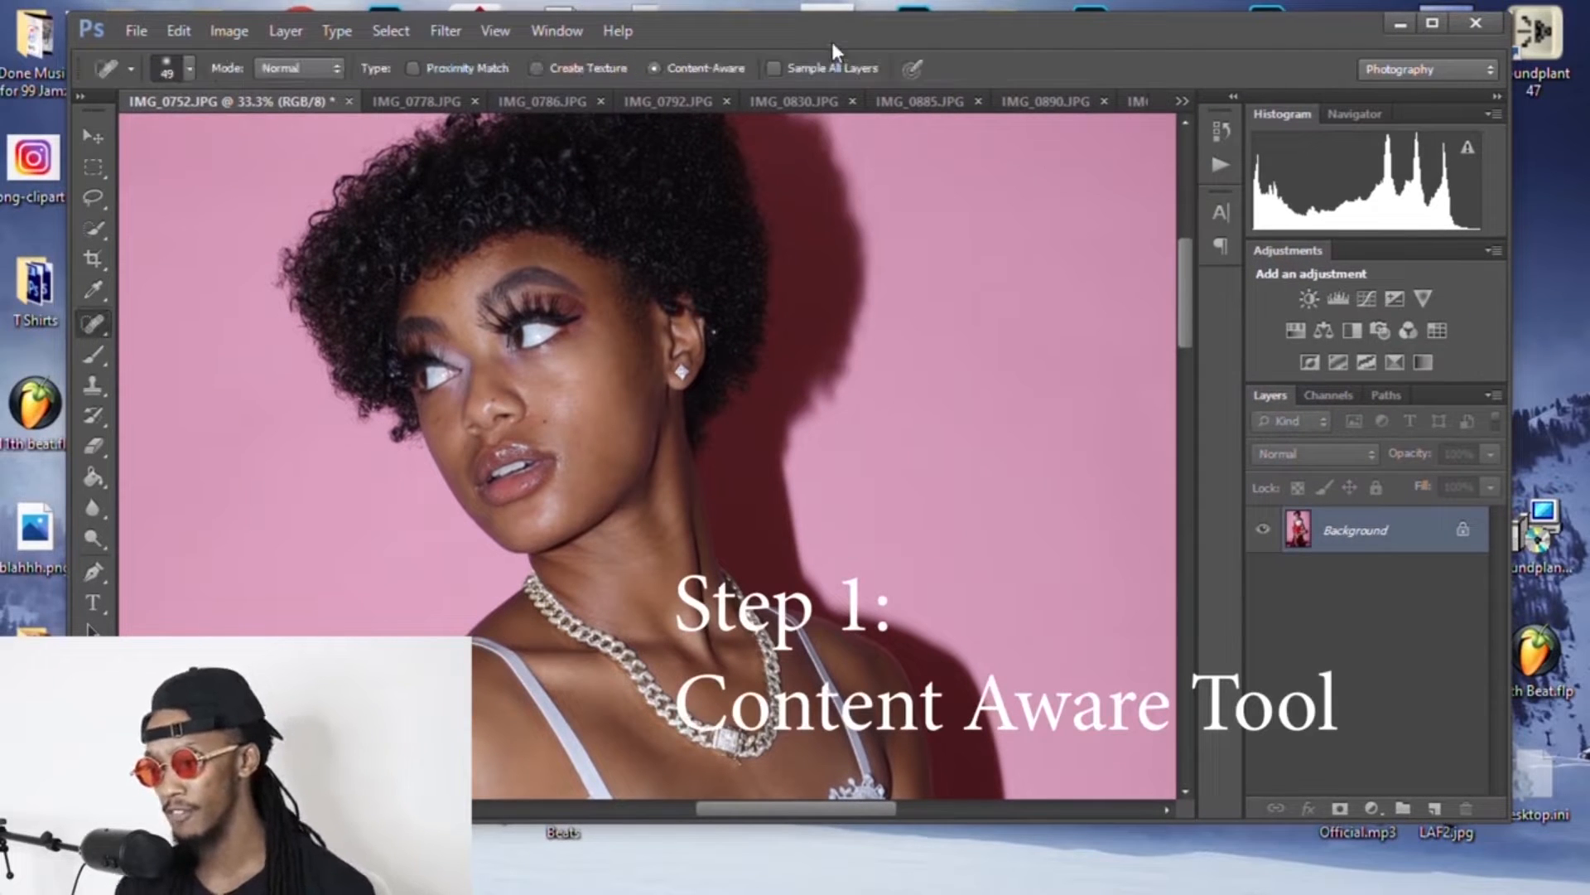
left_click(1439, 23)
left_click(375, 281)
left_click(416, 379)
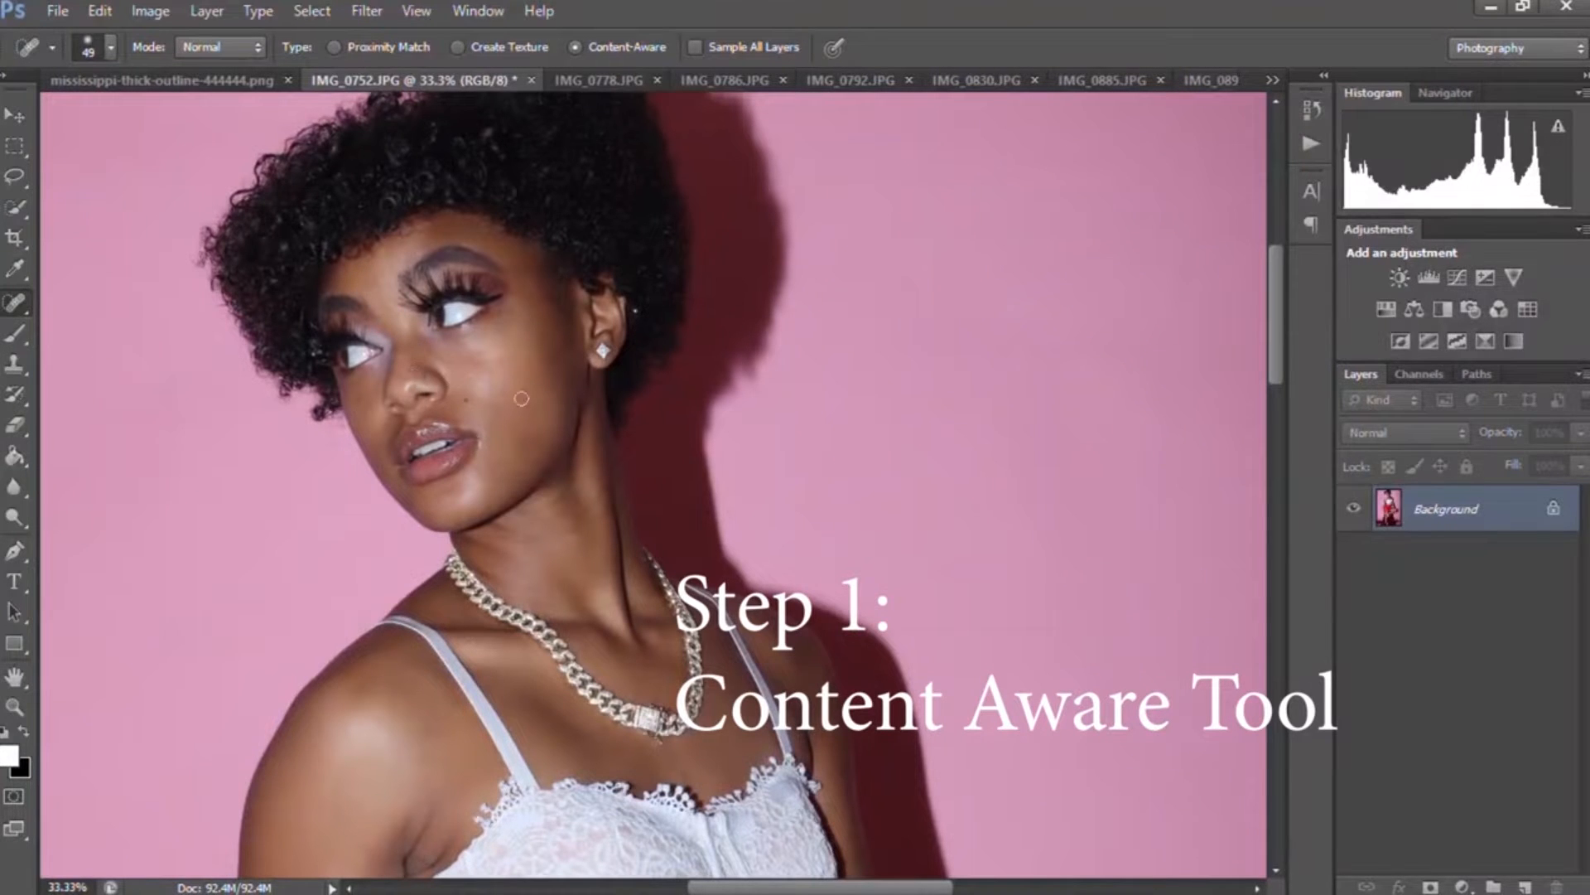
left_click(355, 404)
scroll(1285, 388, "down", 5)
mouse_move(1284, 388)
left_mouse_down()
mouse_move(1288, 603)
mouse_move(1214, 235)
left_mouse_up()
left_click(1048, 464)
left_click(441, 204)
Step: Fit the whole photo on screen and duplicate the Background layer twice
left_click(14, 706)
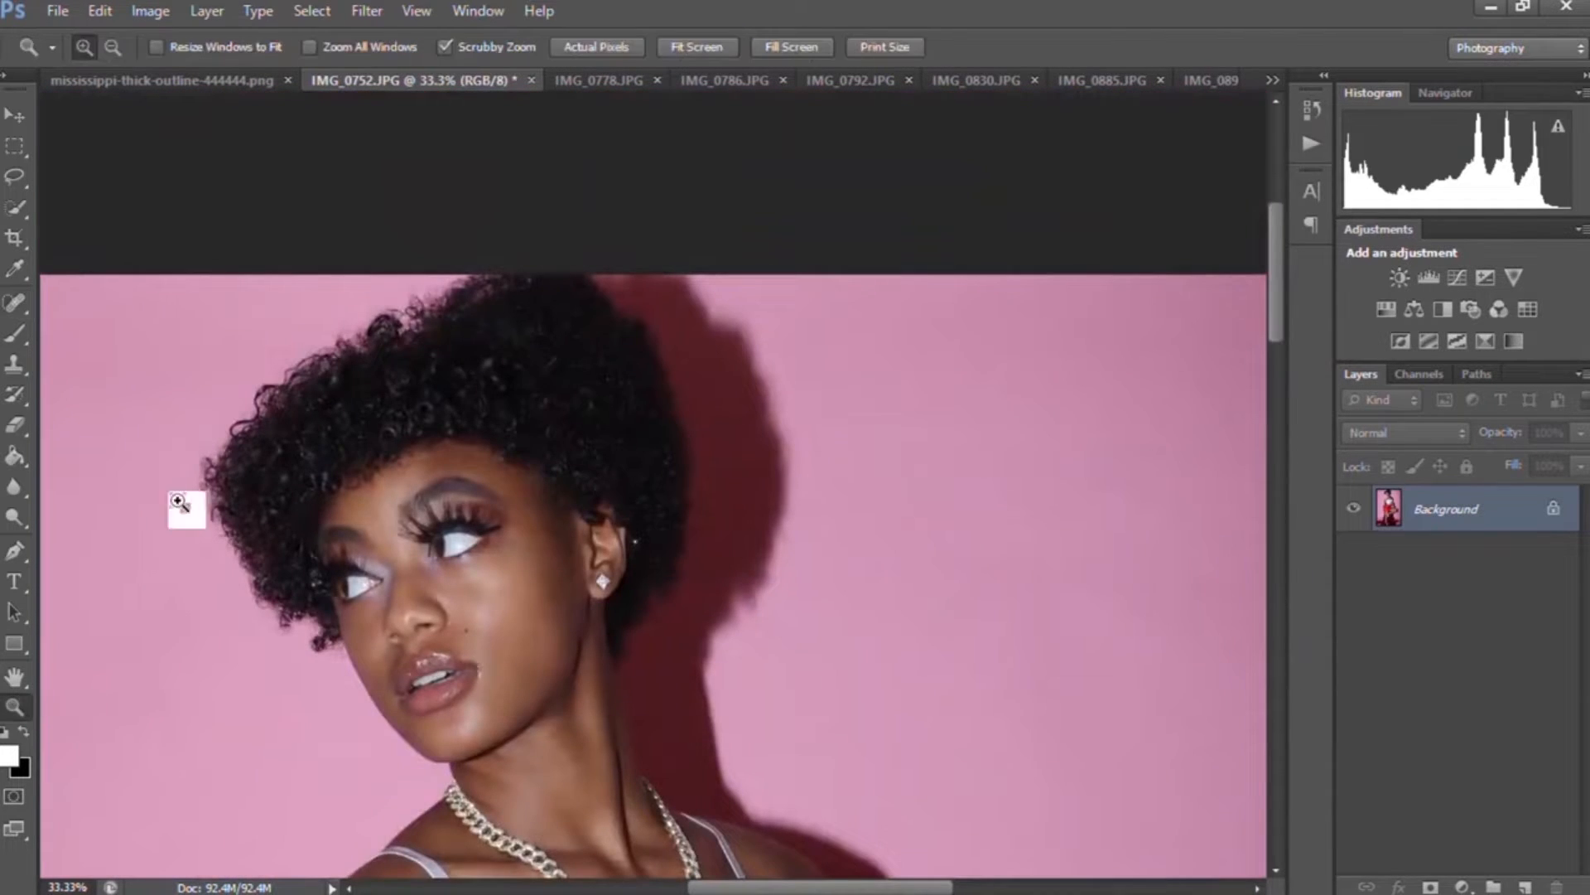
left_click(691, 47)
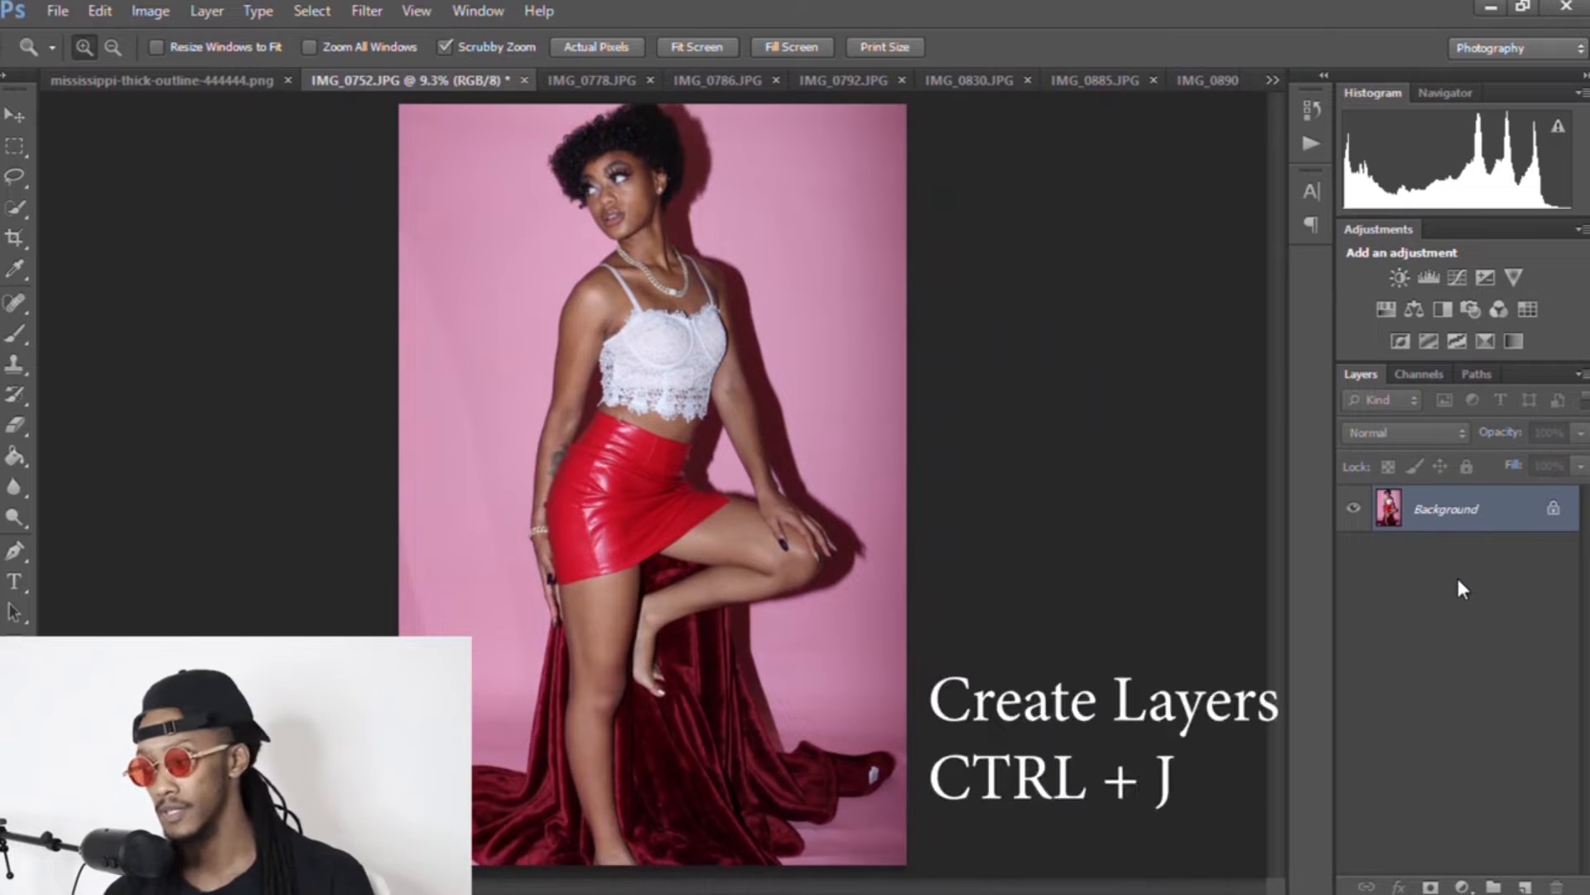
key("ctrl+j")
key("ctrl+j")
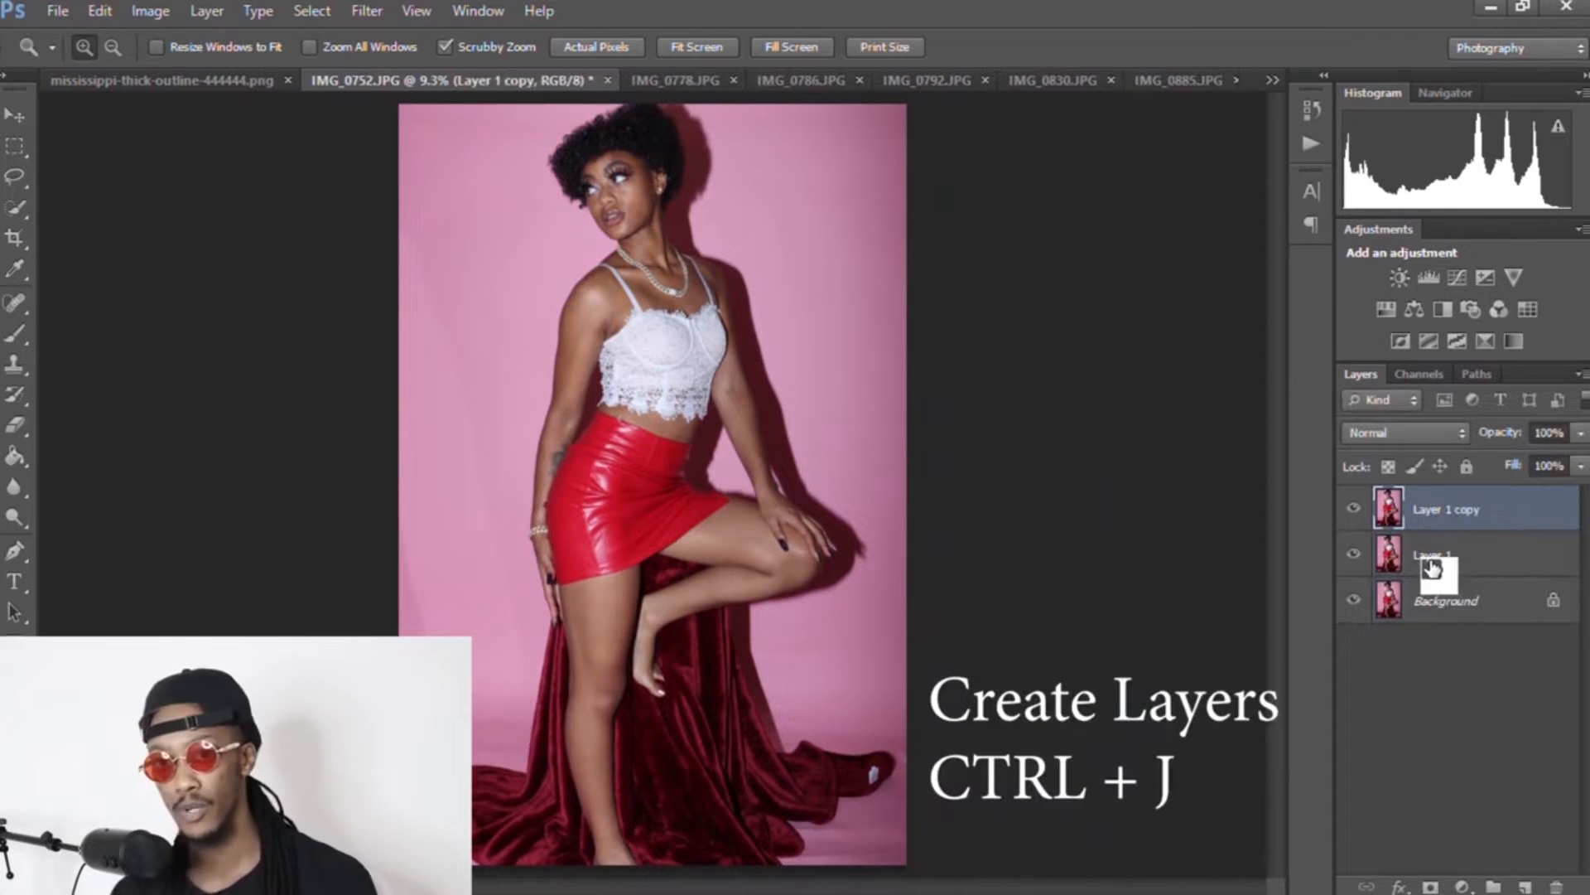
Step: Rename the middle layer "low" and the uppermost layer "high"
double_click(1432, 555)
type("low")
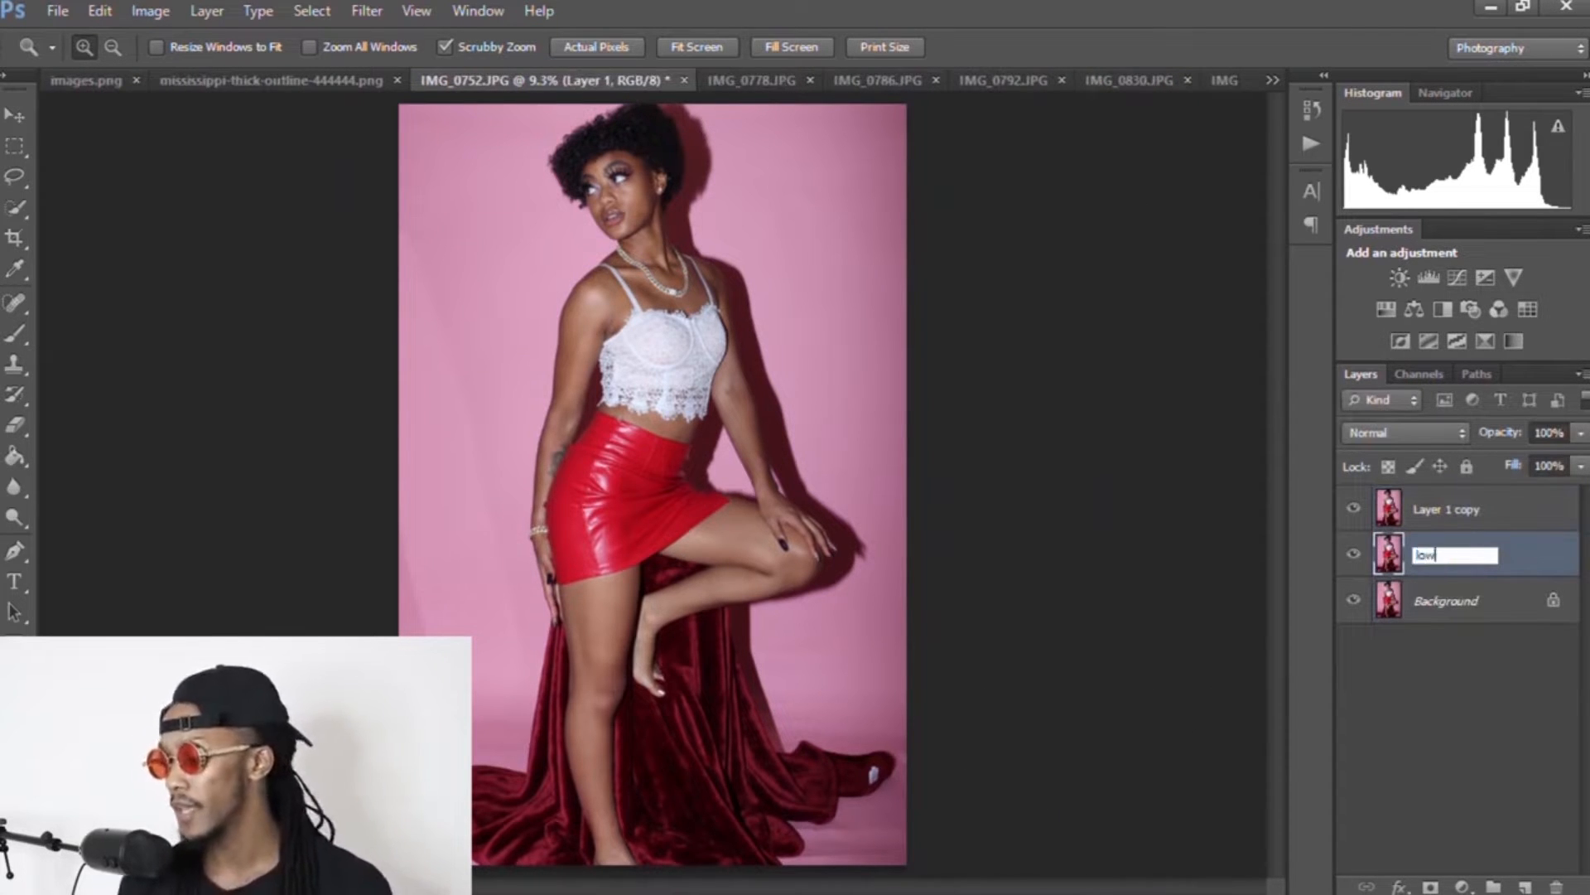
double_click(1445, 509)
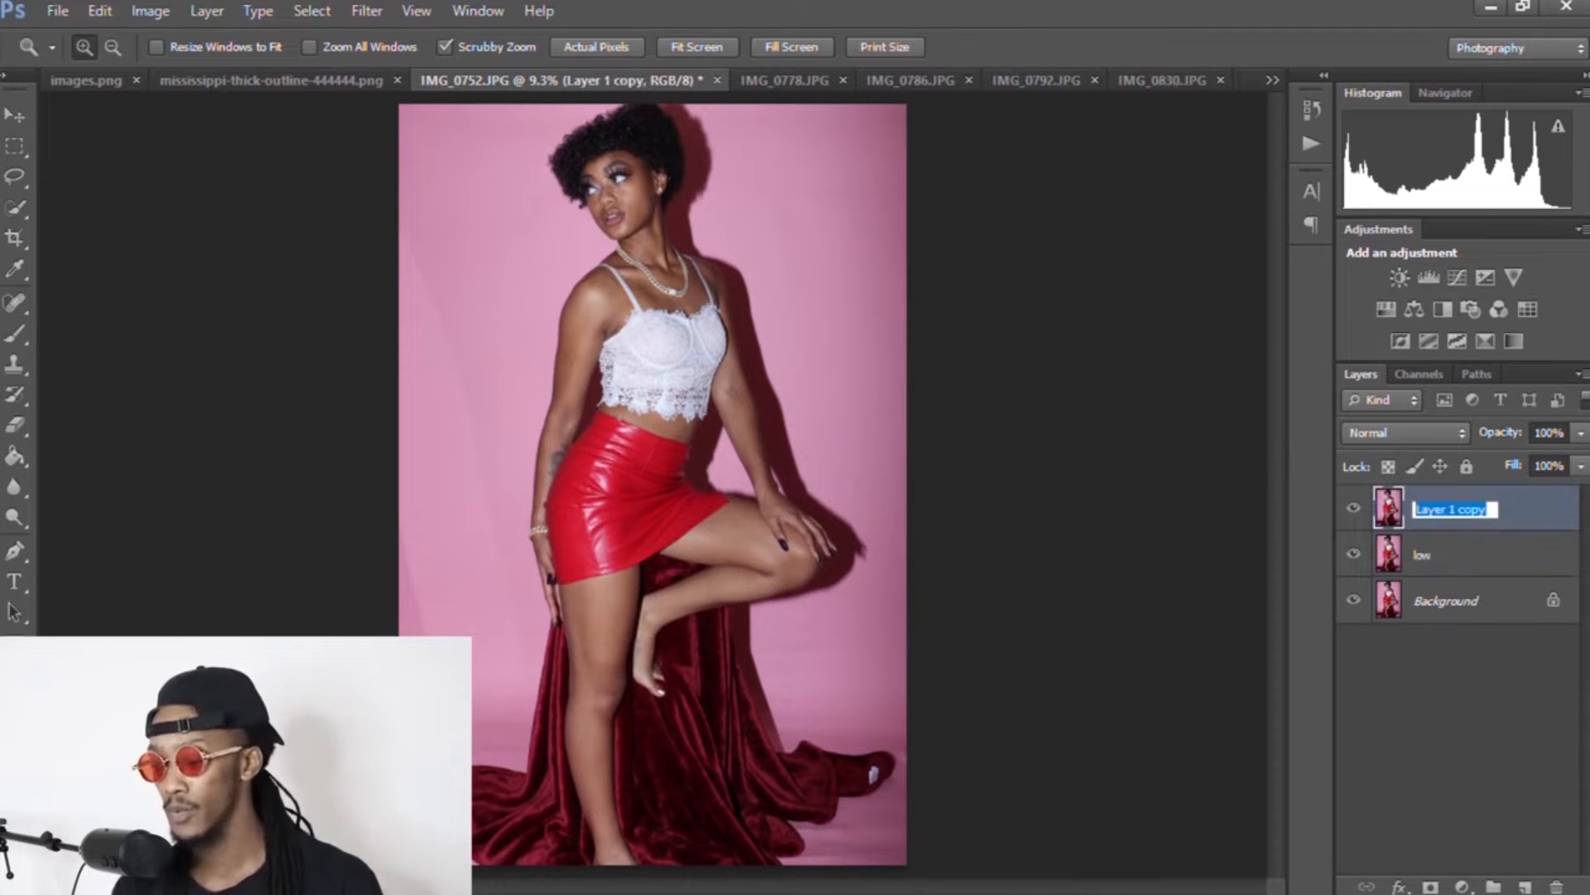
type("high")
Step: Open the Gaussian Blur filter for the low layer and reduce its preview to 8% so the upper body shows
left_click(1439, 564)
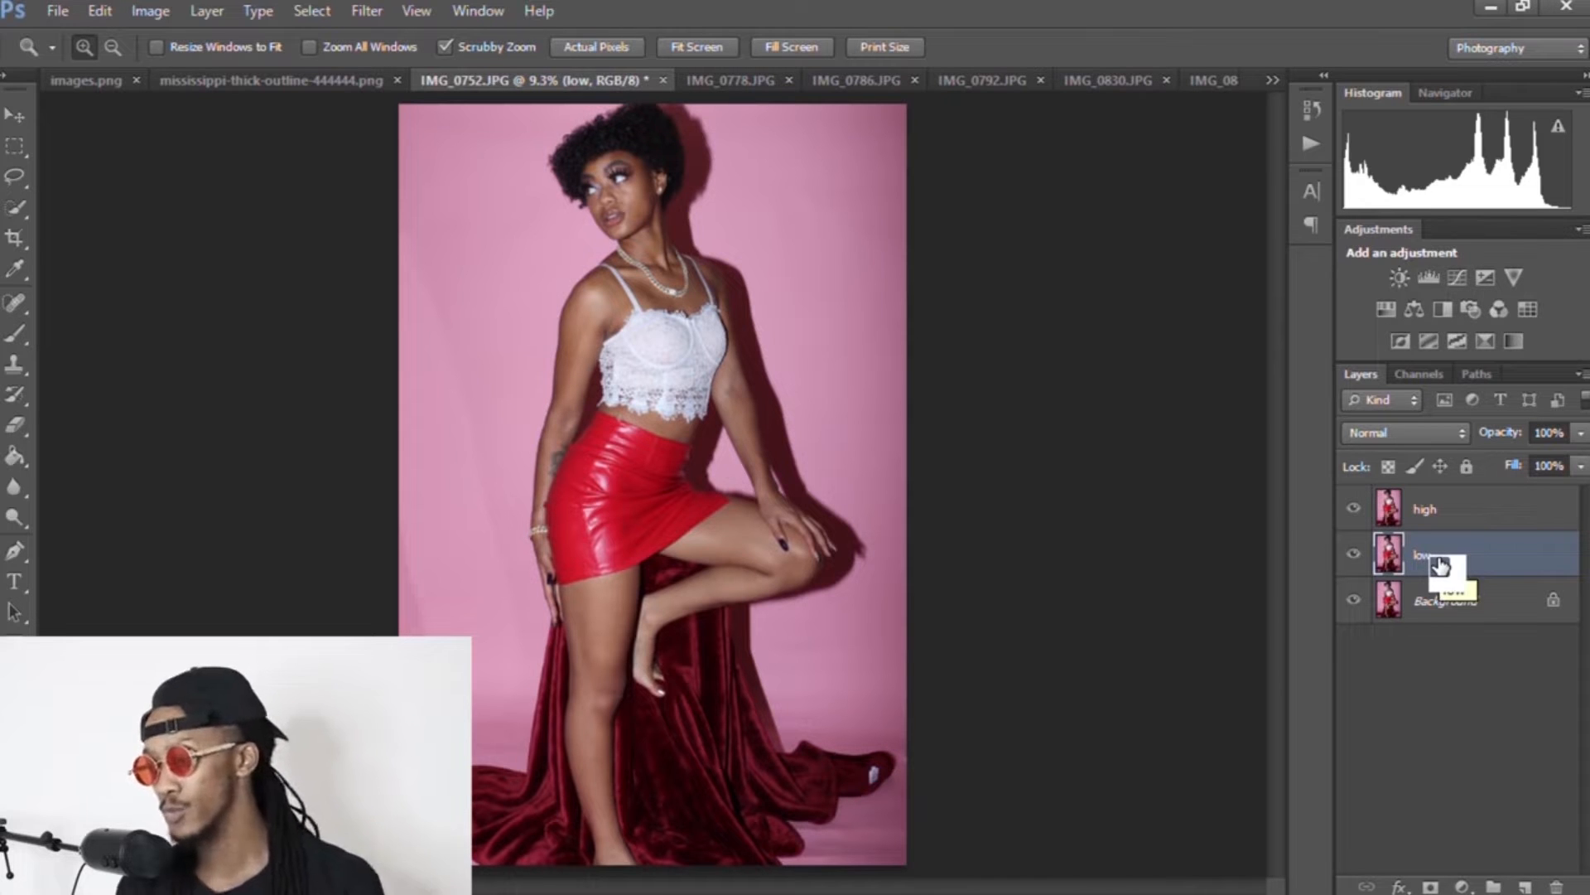
left_click_drag(609, 133, 725, 131)
left_click(381, 12)
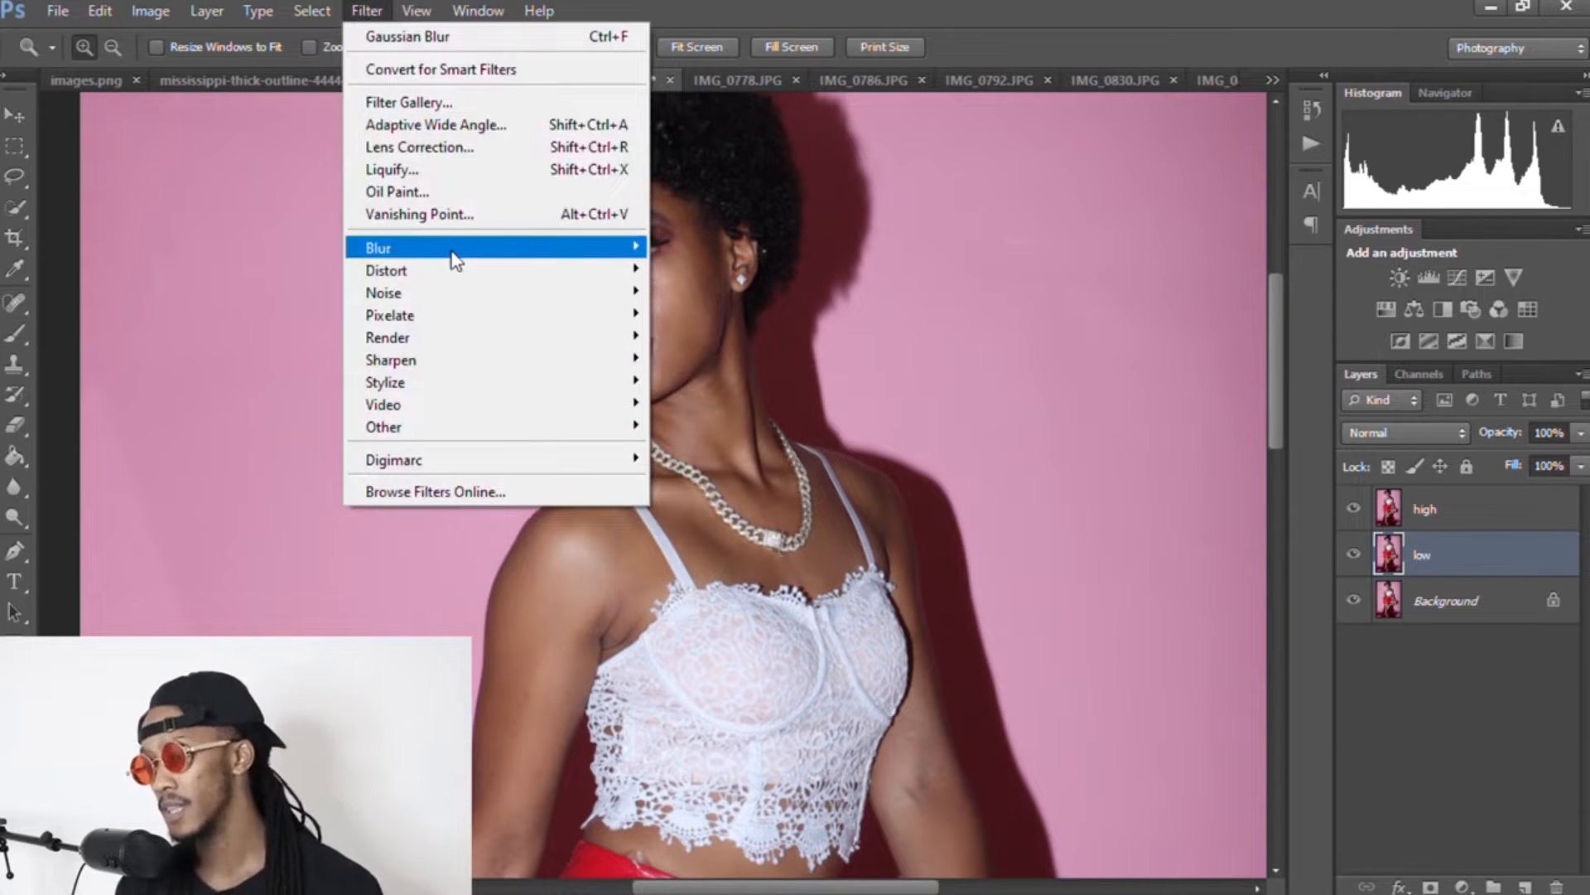
mouse_move(497, 253)
left_click(714, 414)
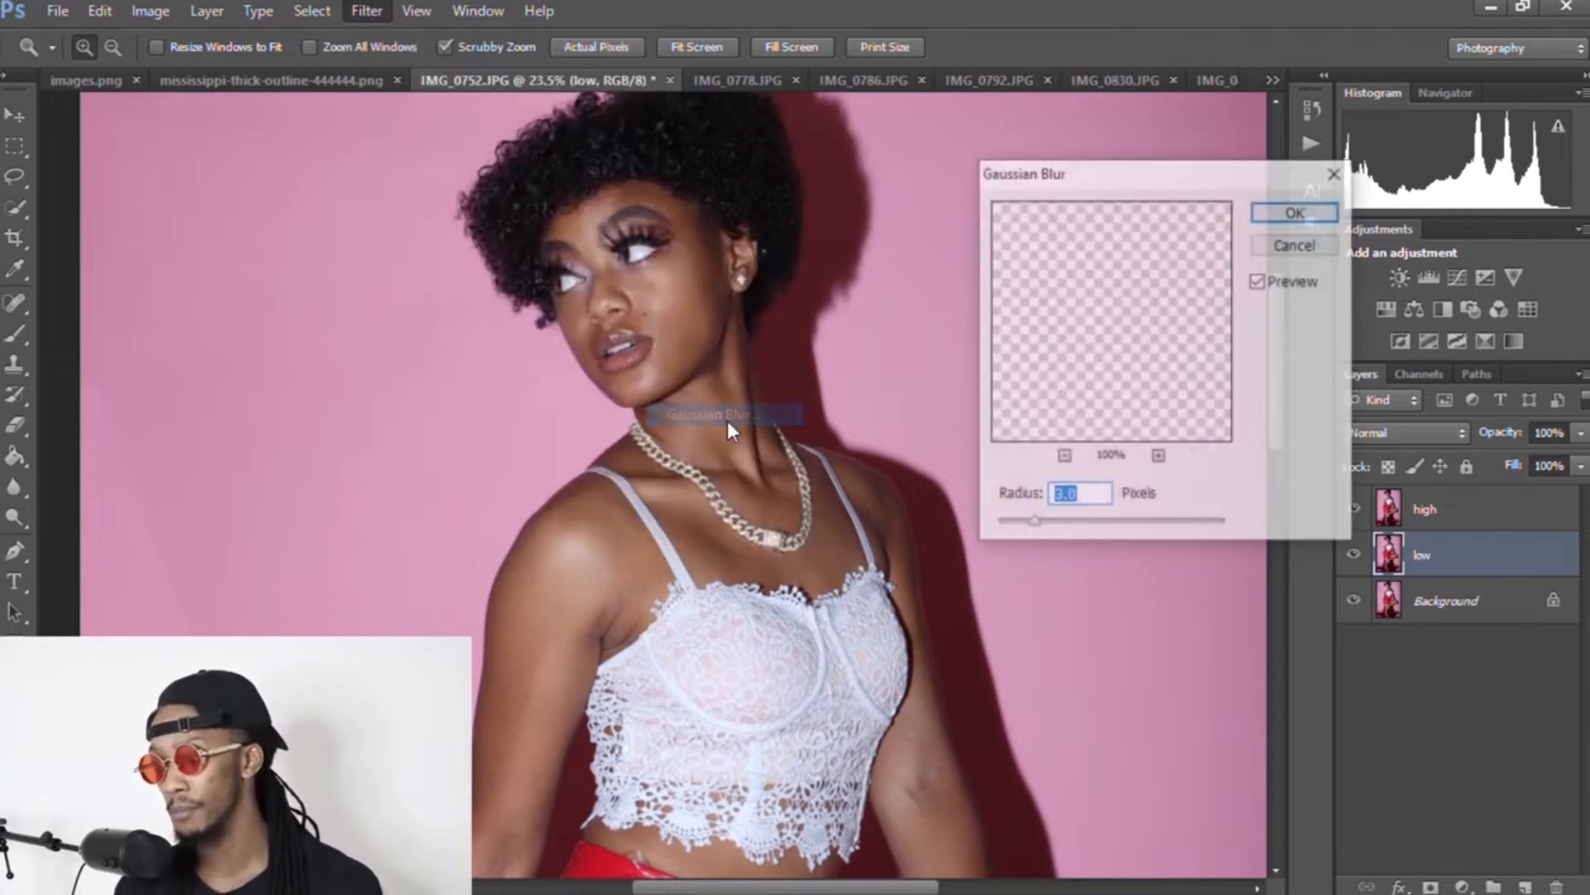
left_click(1065, 457)
left_click(1064, 457)
left_click(1064, 457)
left_click(1064, 457)
left_click(1064, 457)
left_click(1064, 457)
left_click(1065, 457)
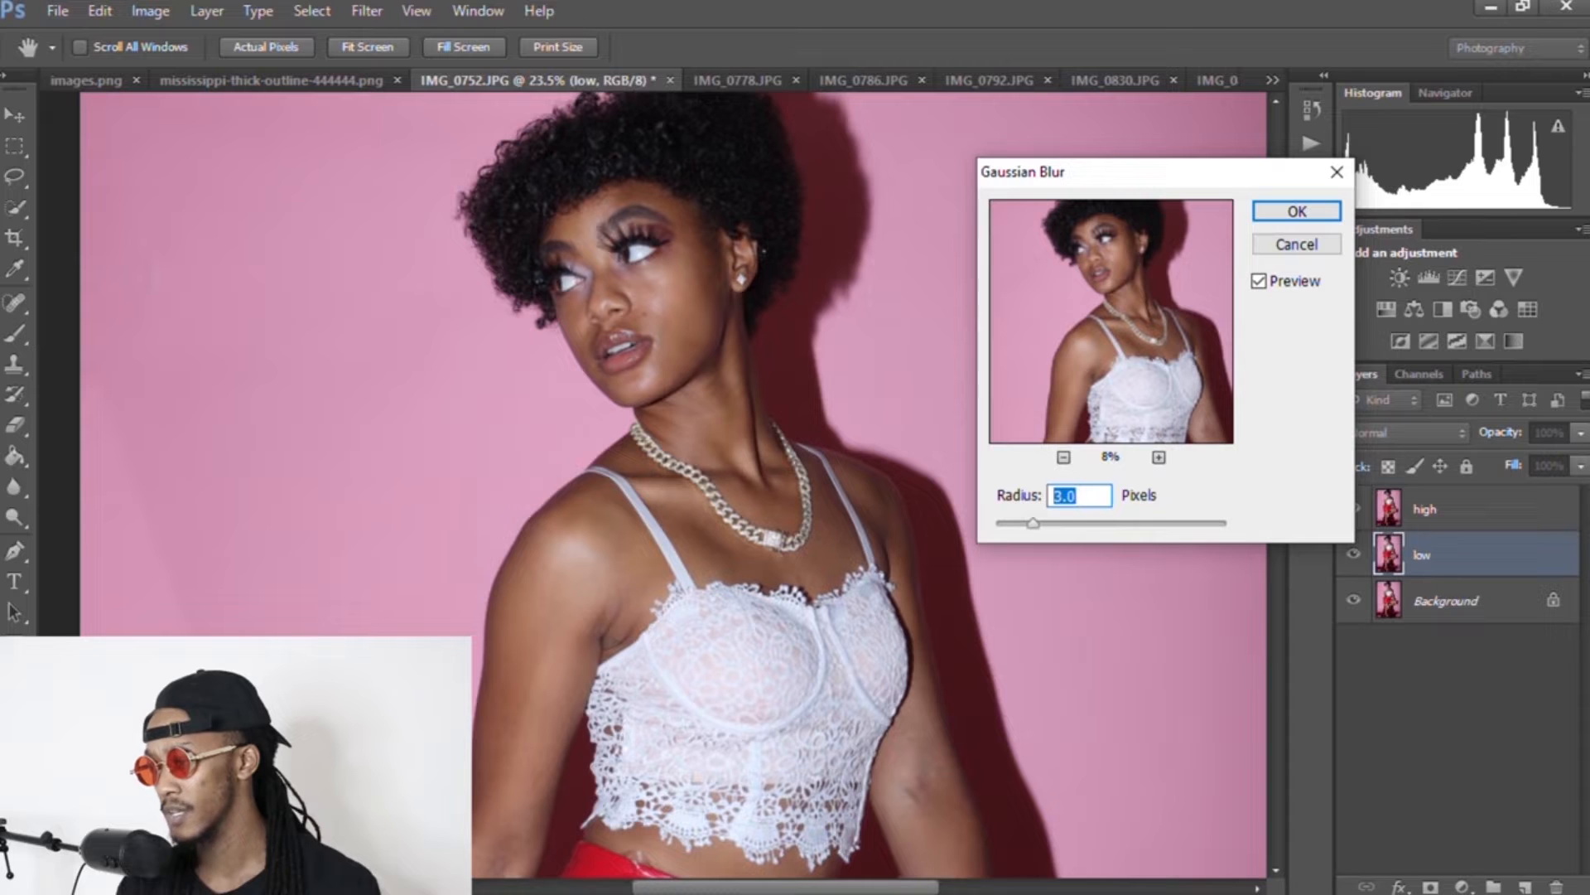
Step: Try Gaussian Blur radii of 20 and 0.1 pixels on the low layer
type("20")
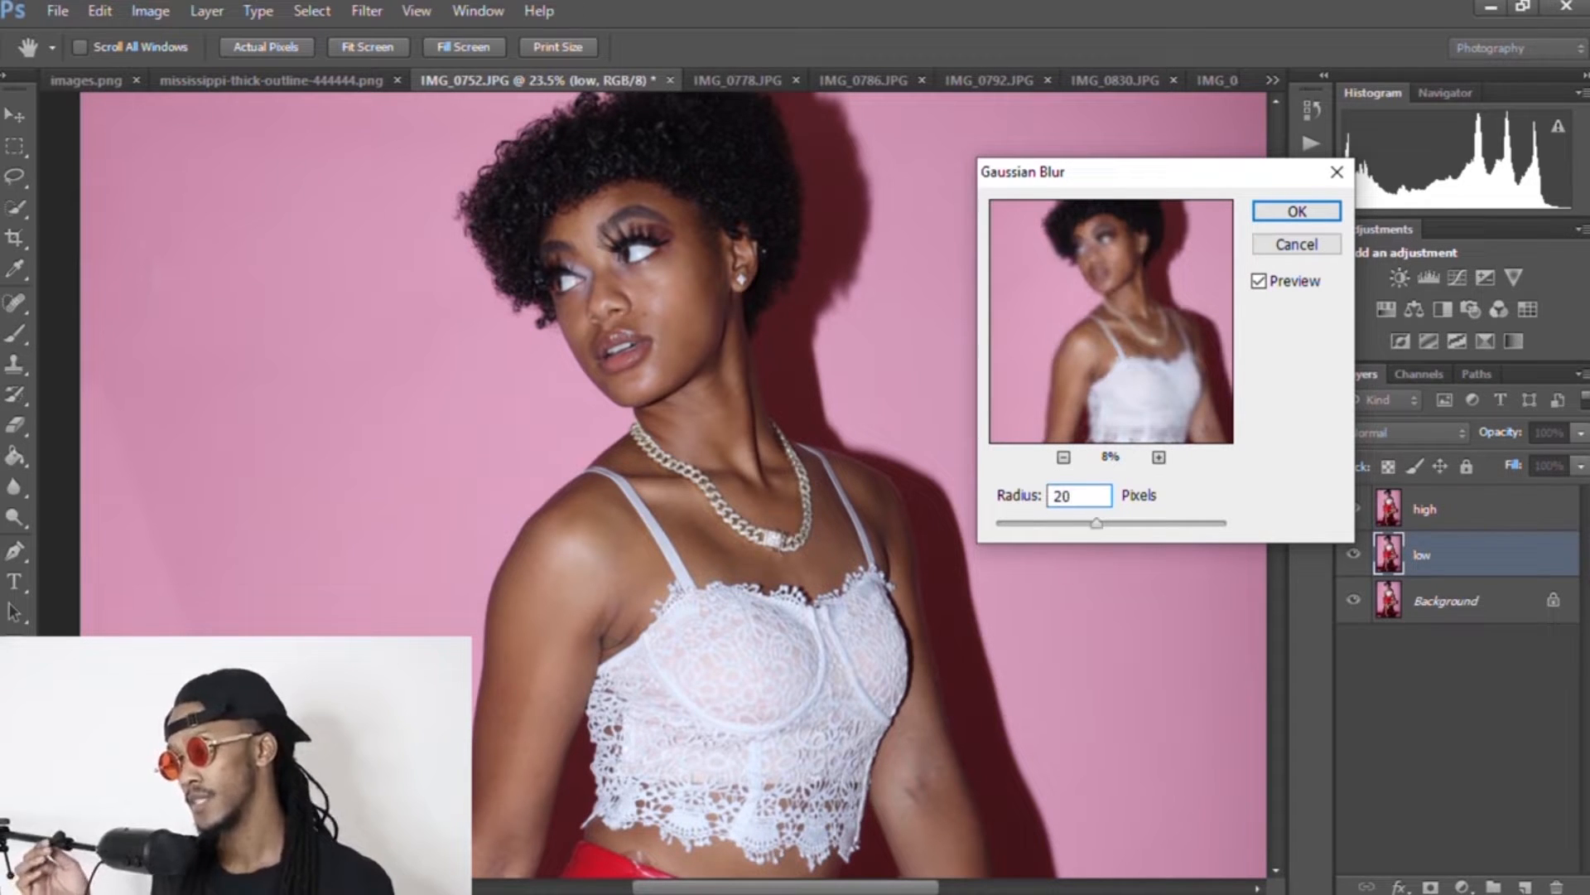
key("BackSpace")
key("BackSpace")
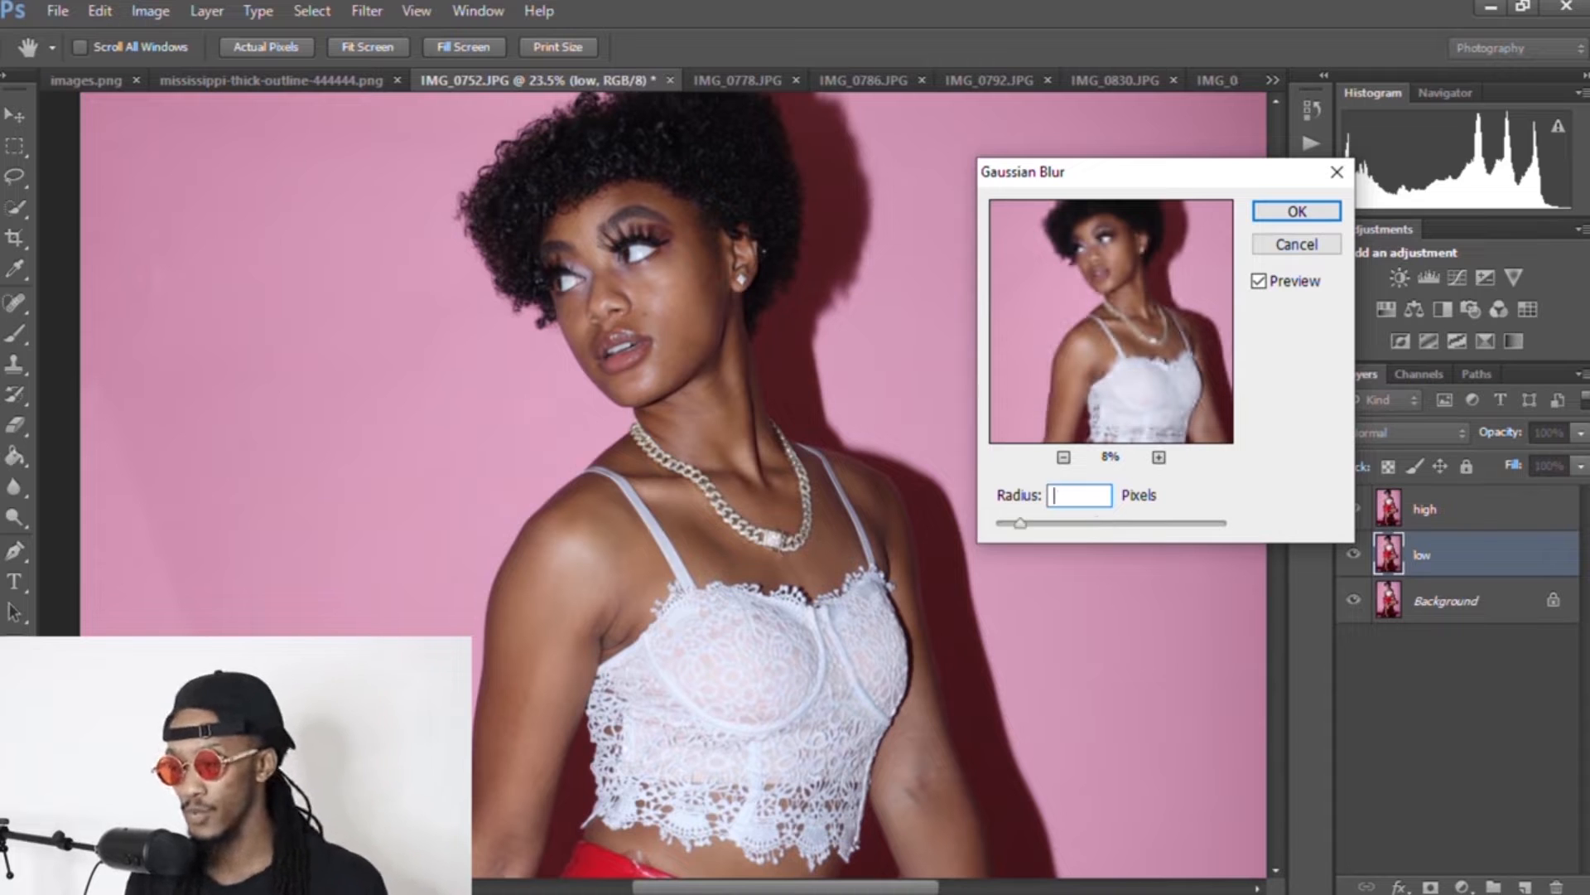
type("1")
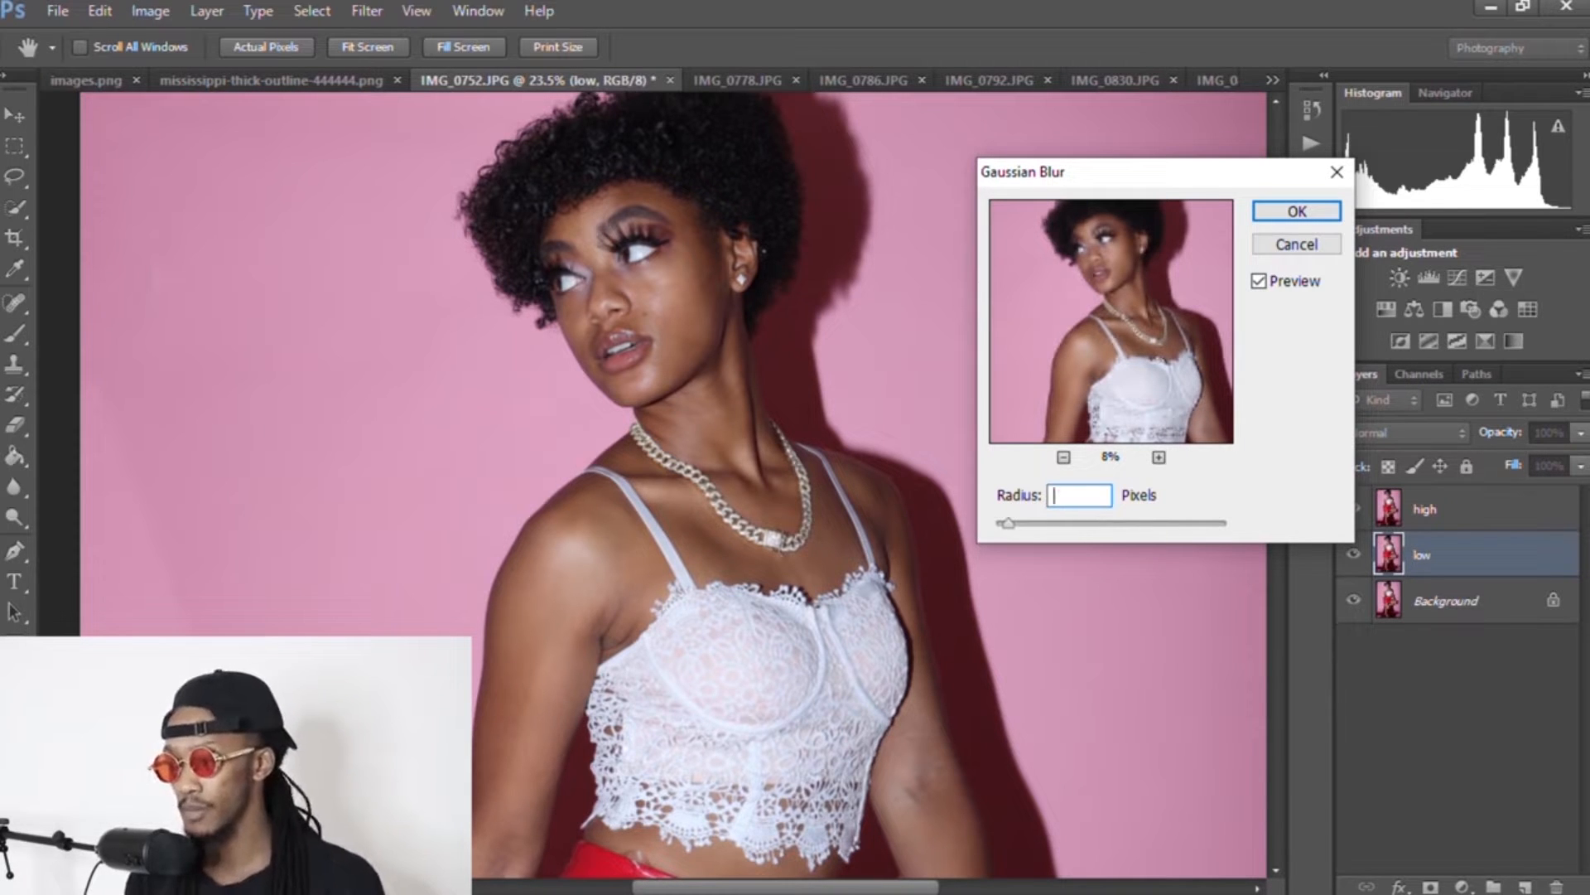
type(".1")
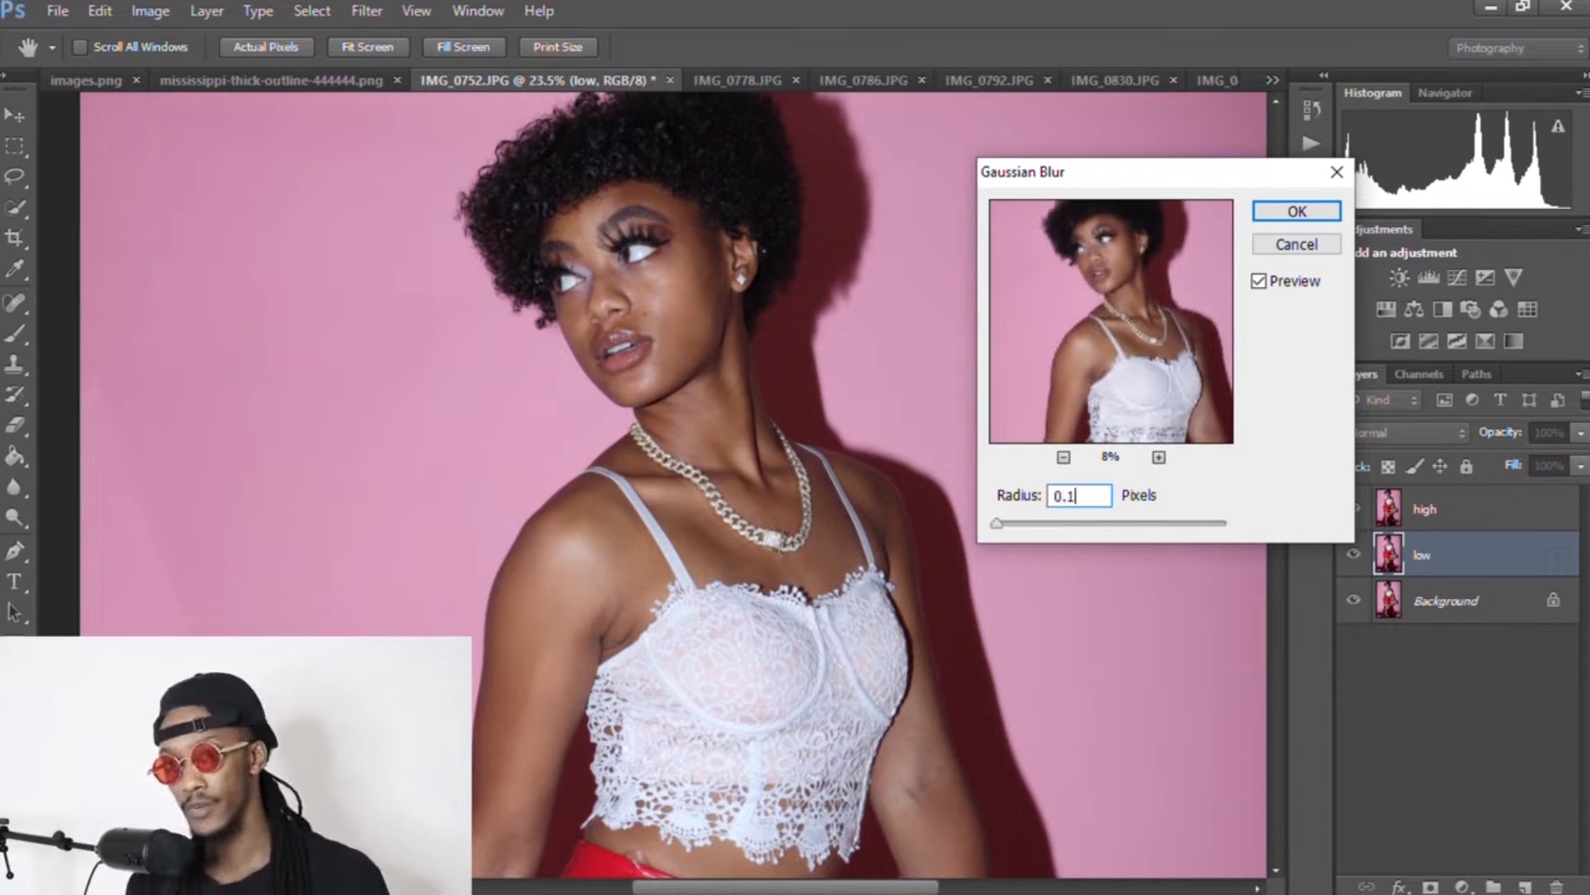
key("BackSpace")
key("BackSpace")
Step: Set the Gaussian Blur radius to 3 pixels, check the face in the preview, and apply the blur to the low layer
type("3")
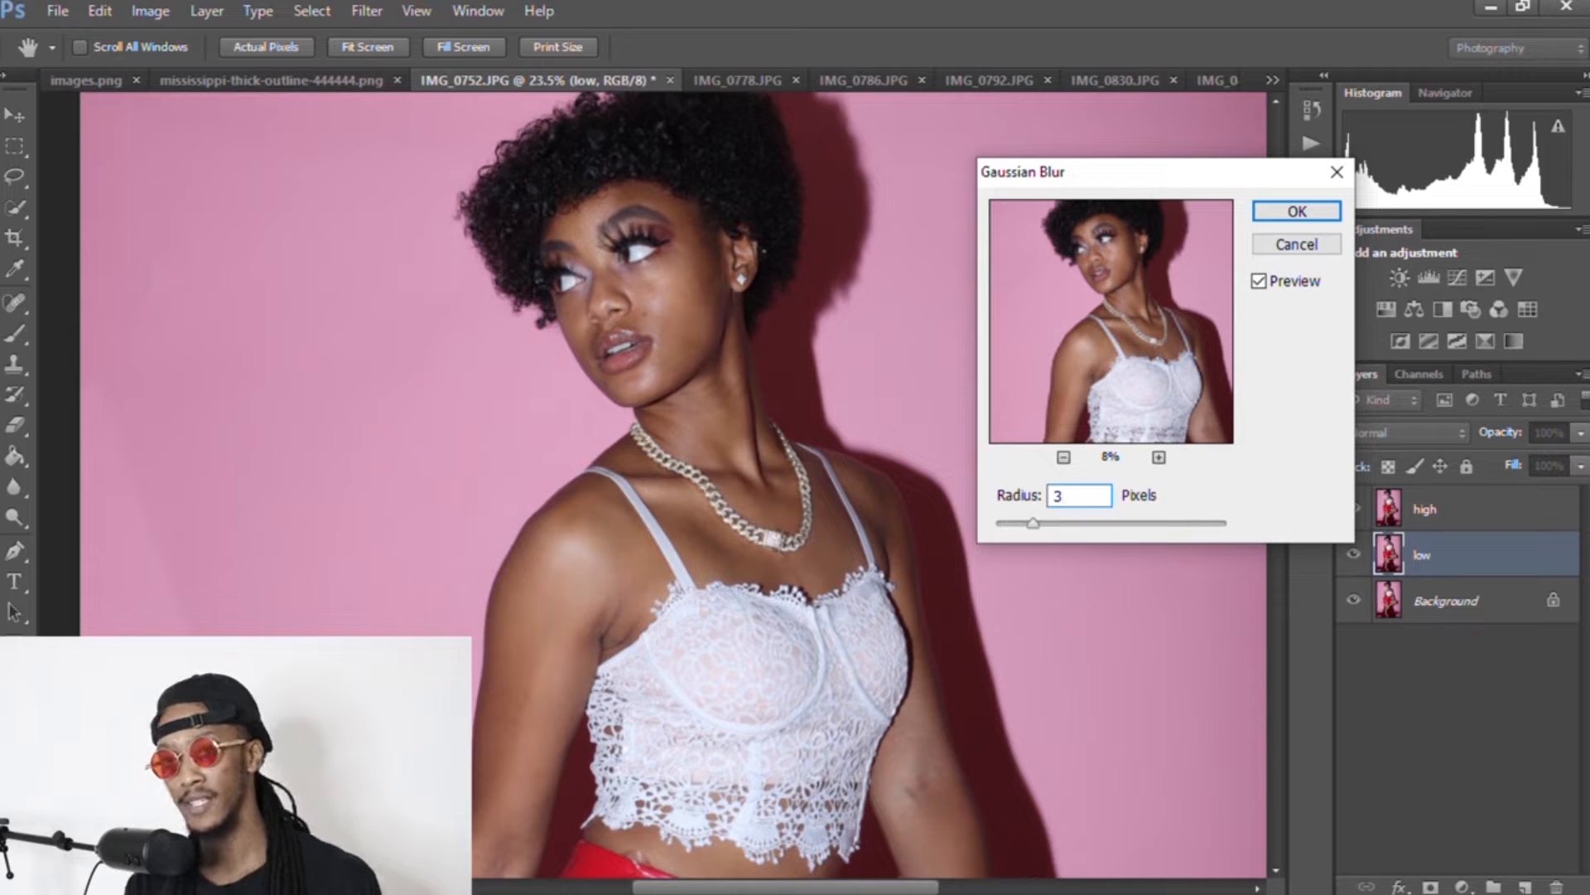
left_click(1159, 457)
left_click(1159, 458)
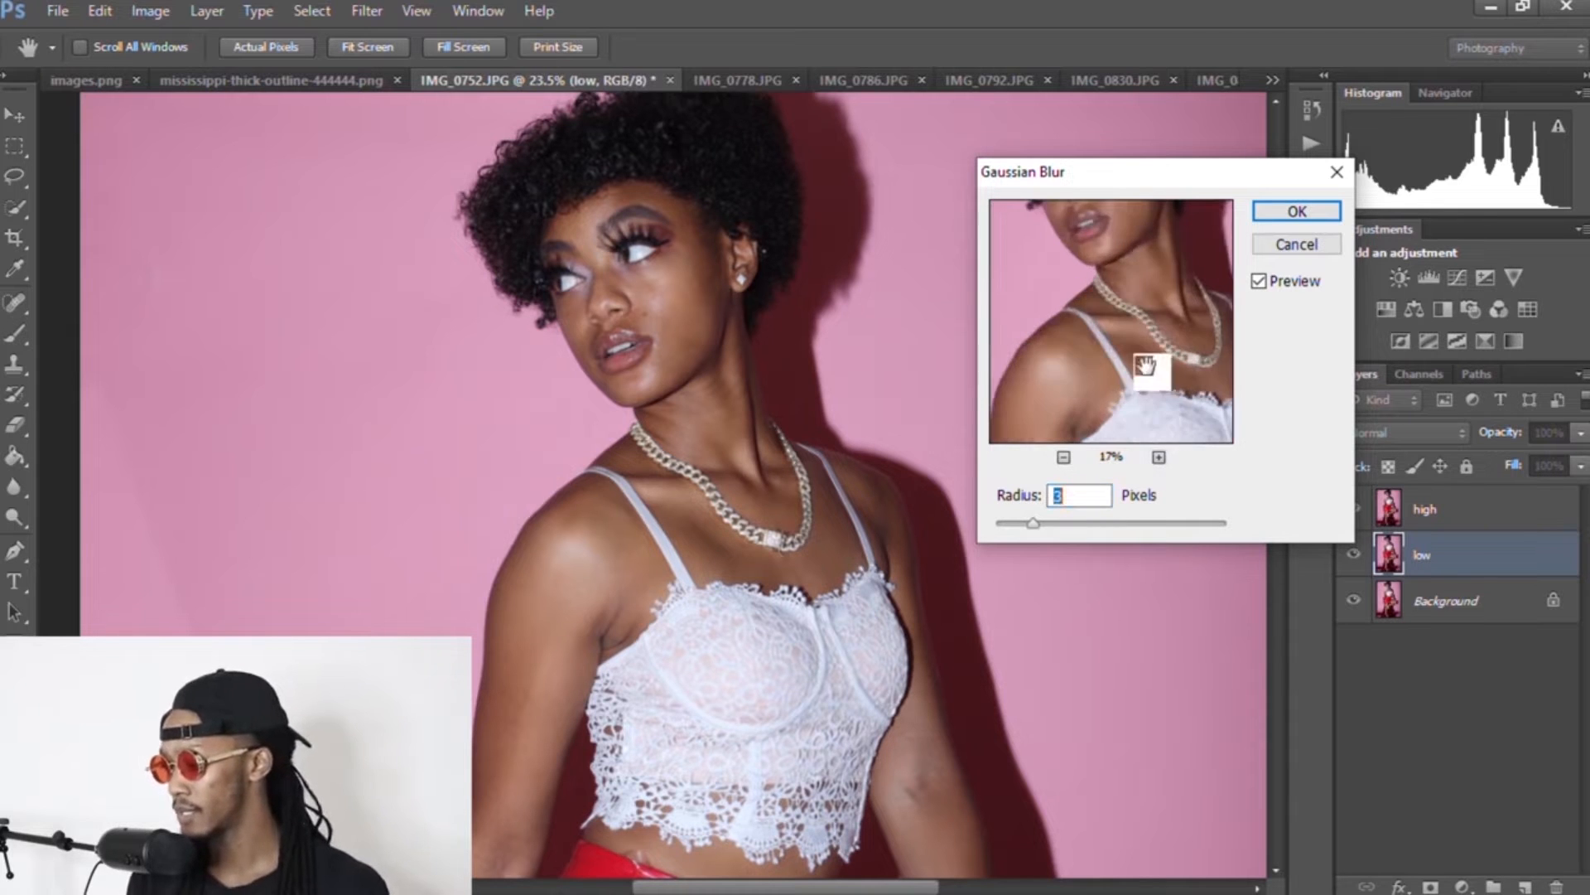
left_click_drag(1146, 359, 1143, 530)
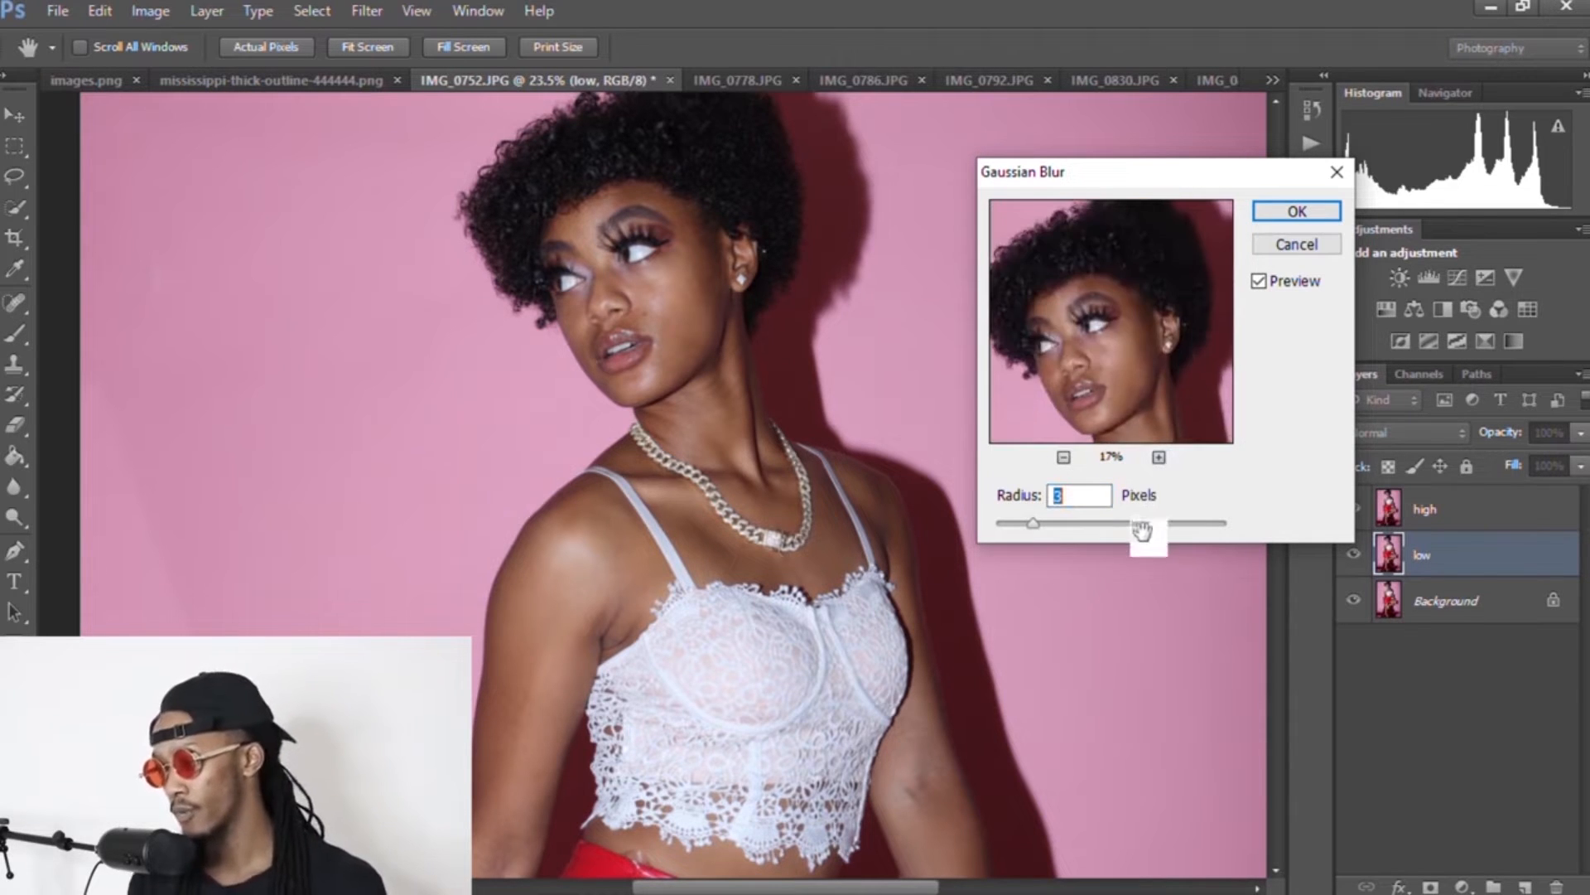
left_click(1285, 217)
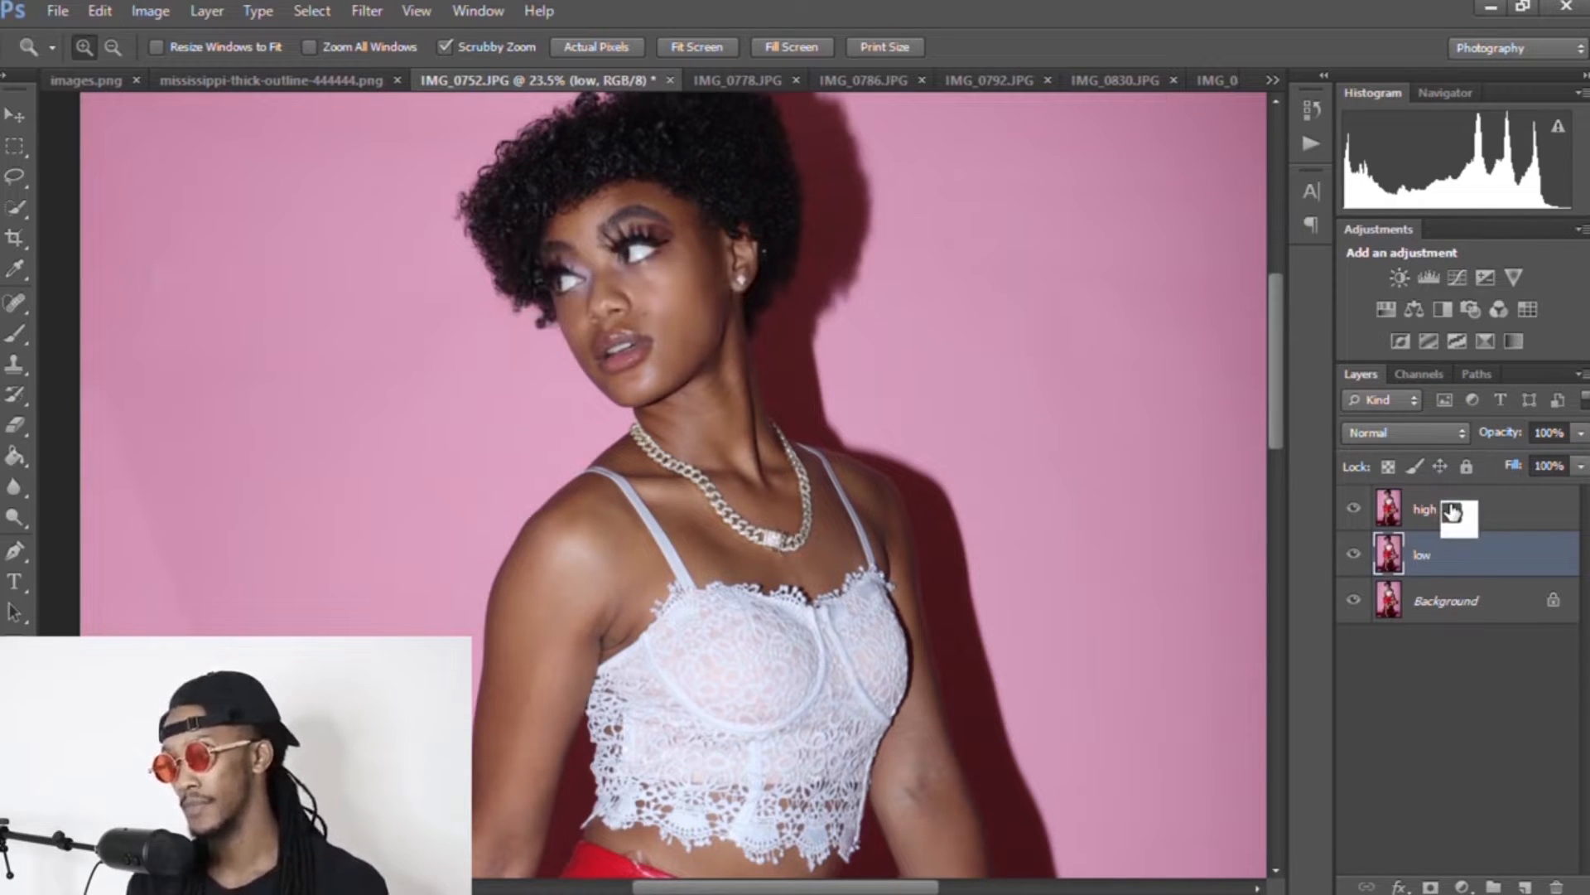
Step: Open the High Pass filter for the high layer and reduce its preview to 8%
left_click(1451, 512)
left_click(365, 15)
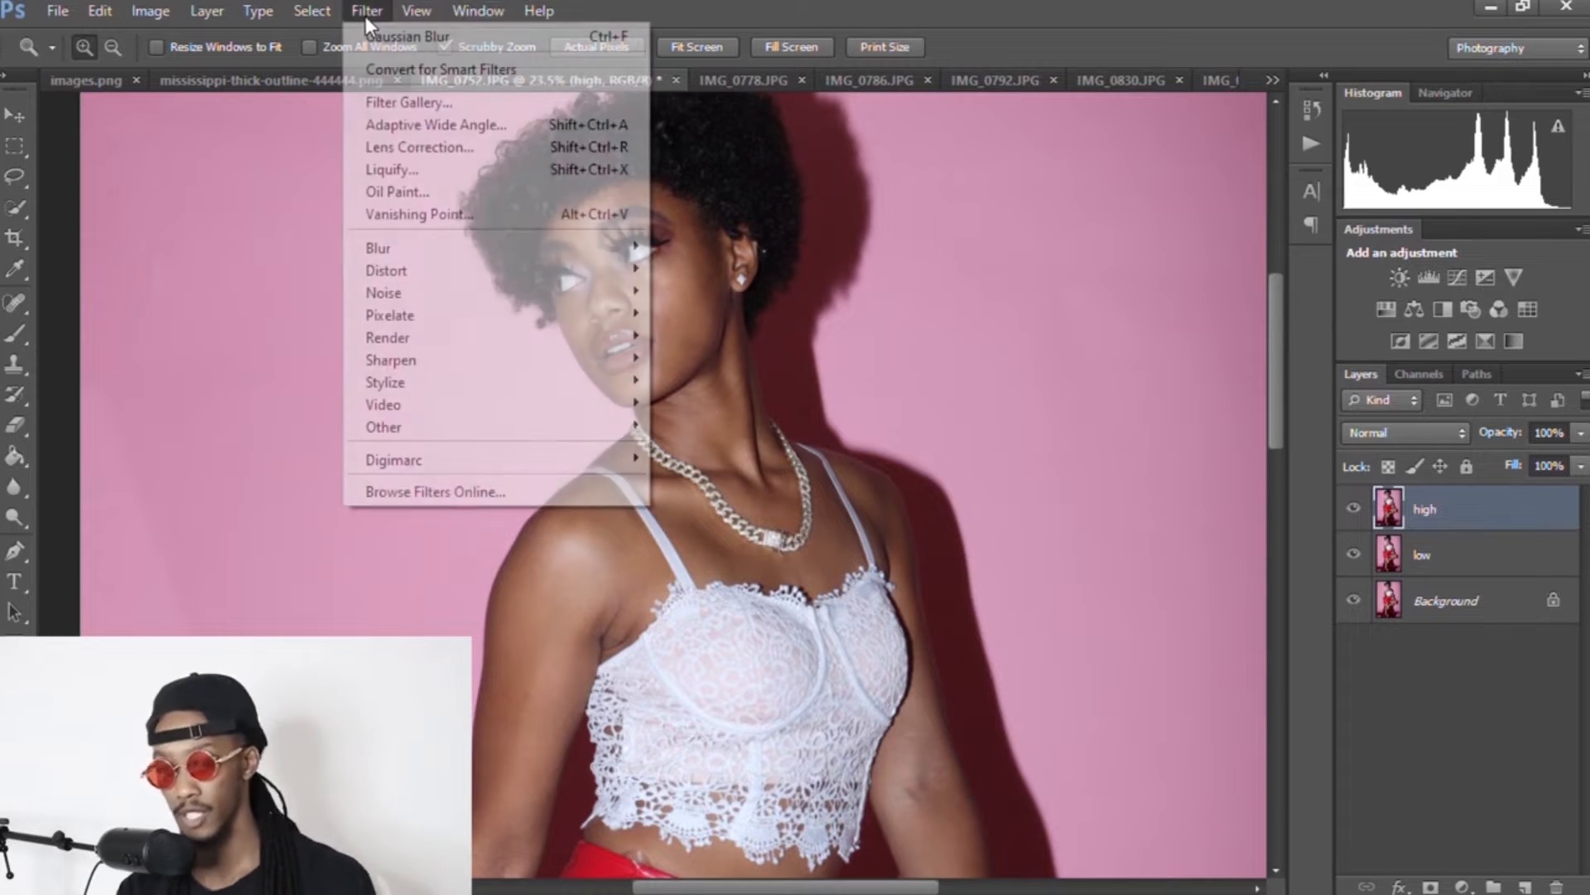
mouse_move(454, 433)
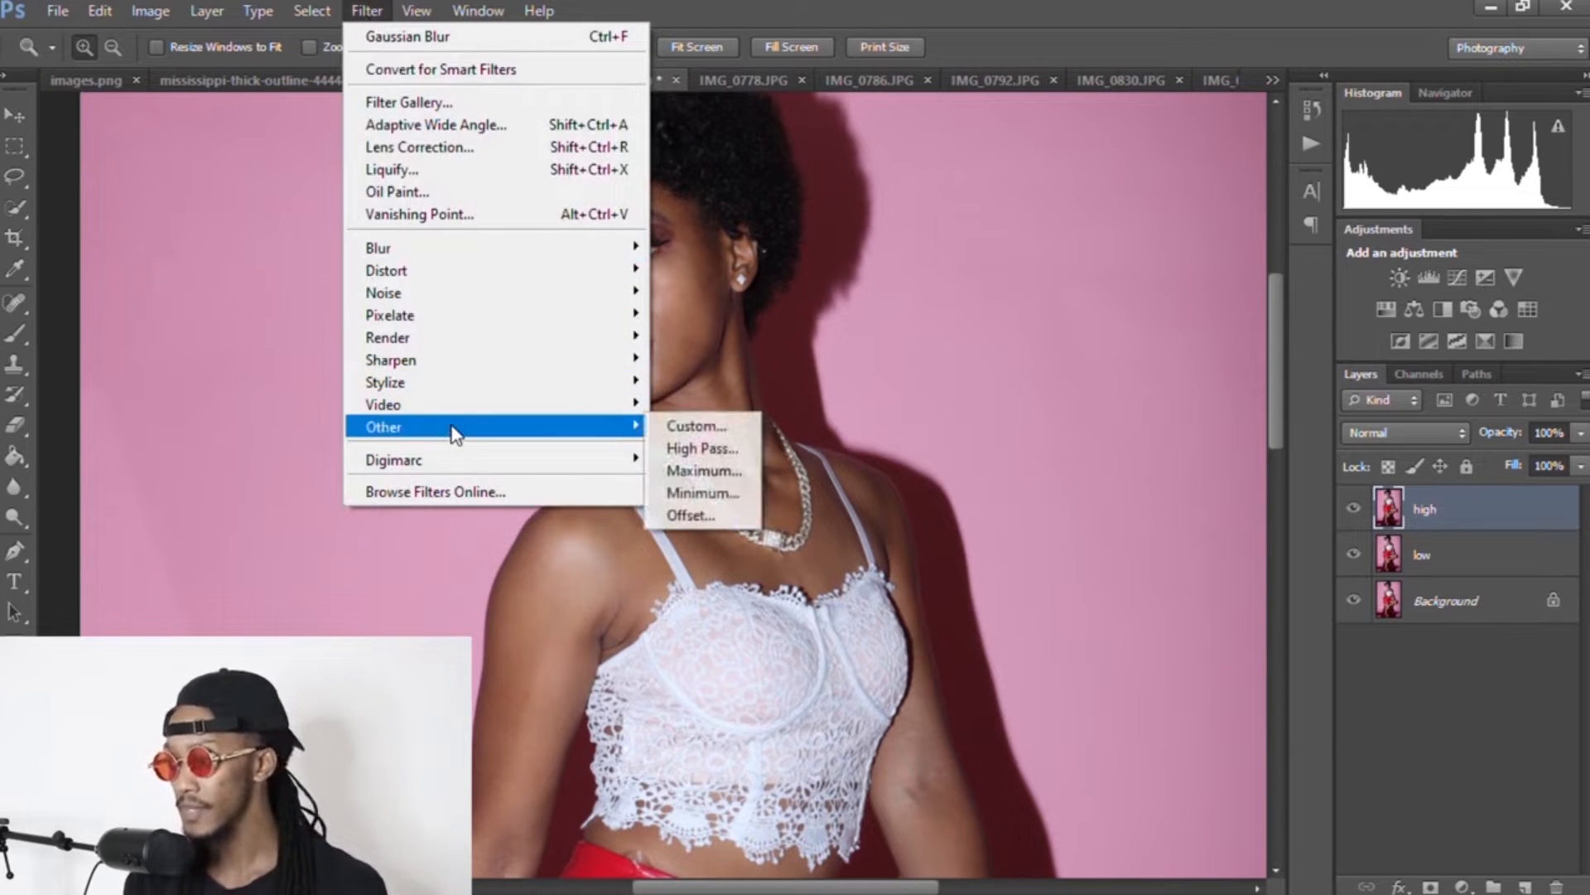
left_click(703, 448)
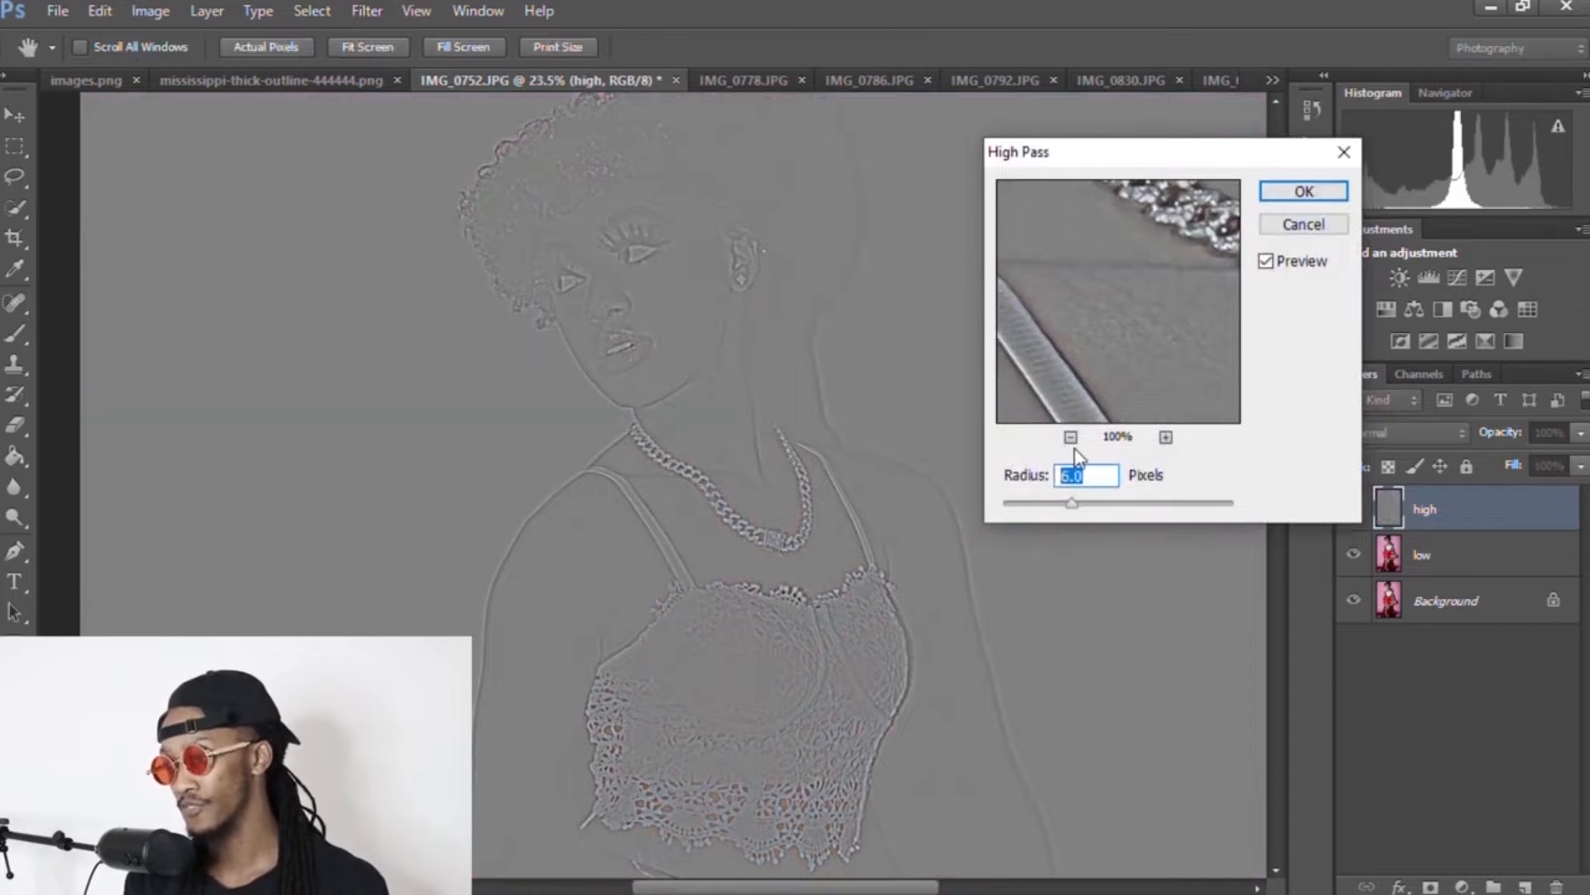
left_click(1070, 436)
left_click(1071, 437)
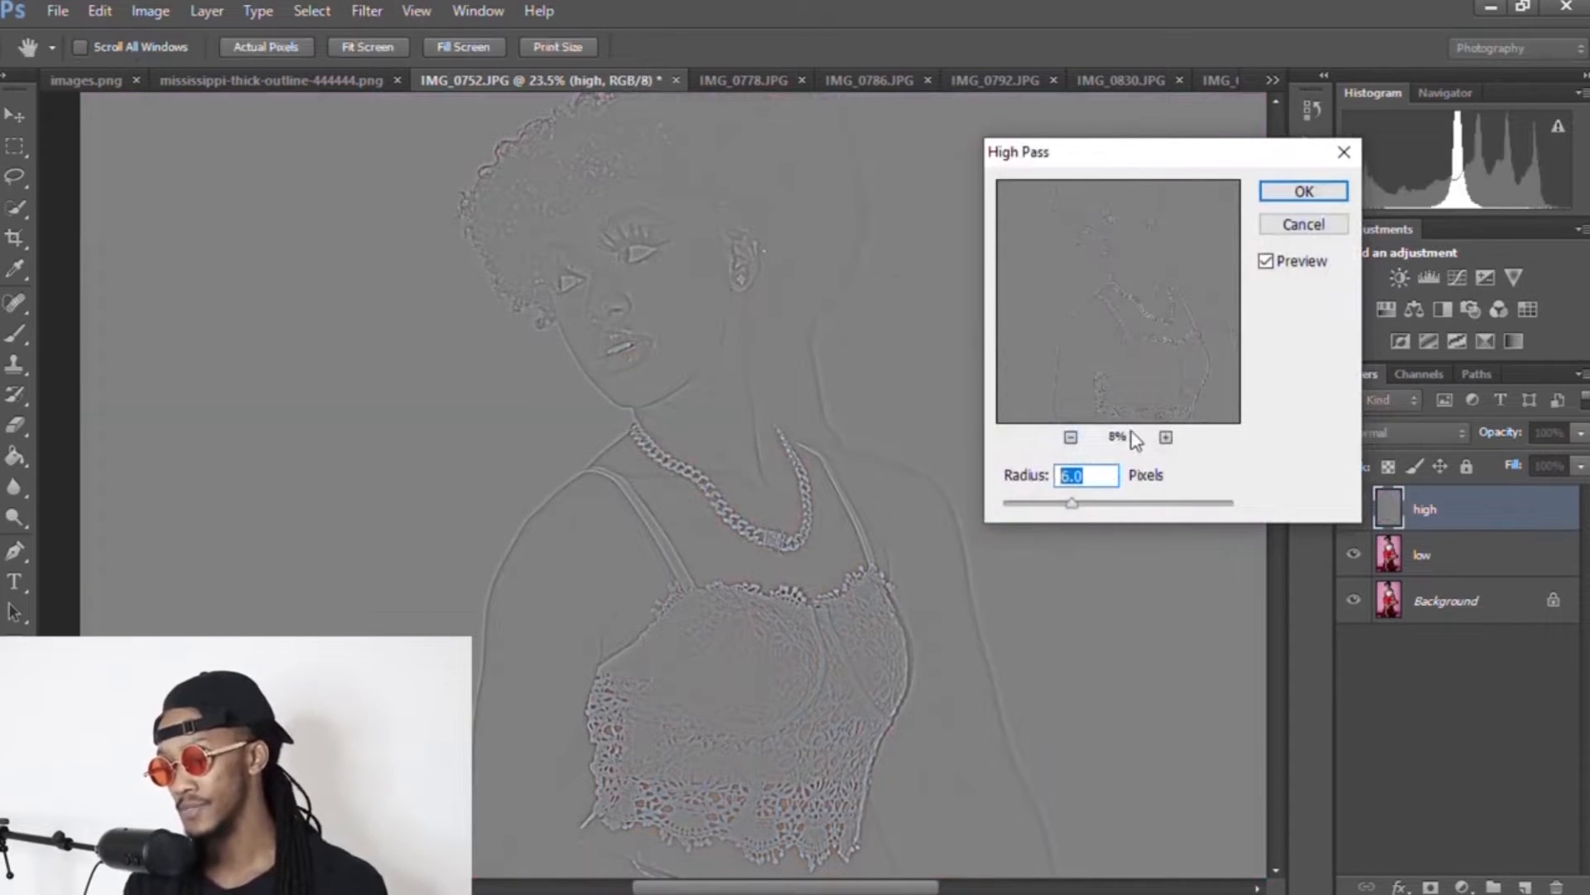
Step: Try High Pass radii of 20, 0.1 and 5 pixels on the high layer
type("20")
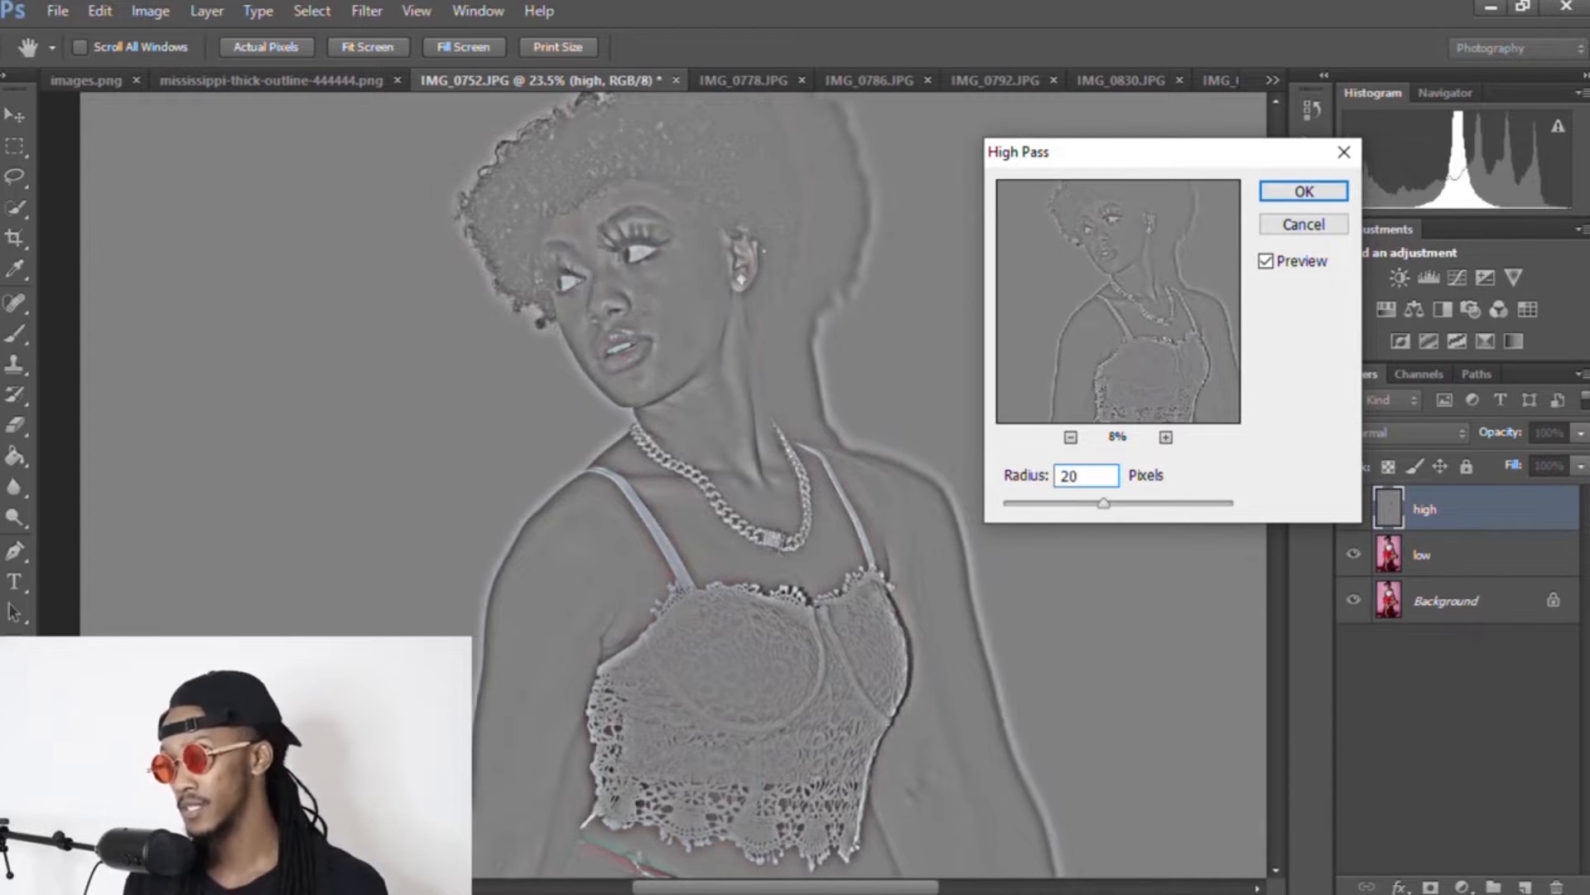
key("BackSpace")
key("BackSpace")
type("0.")
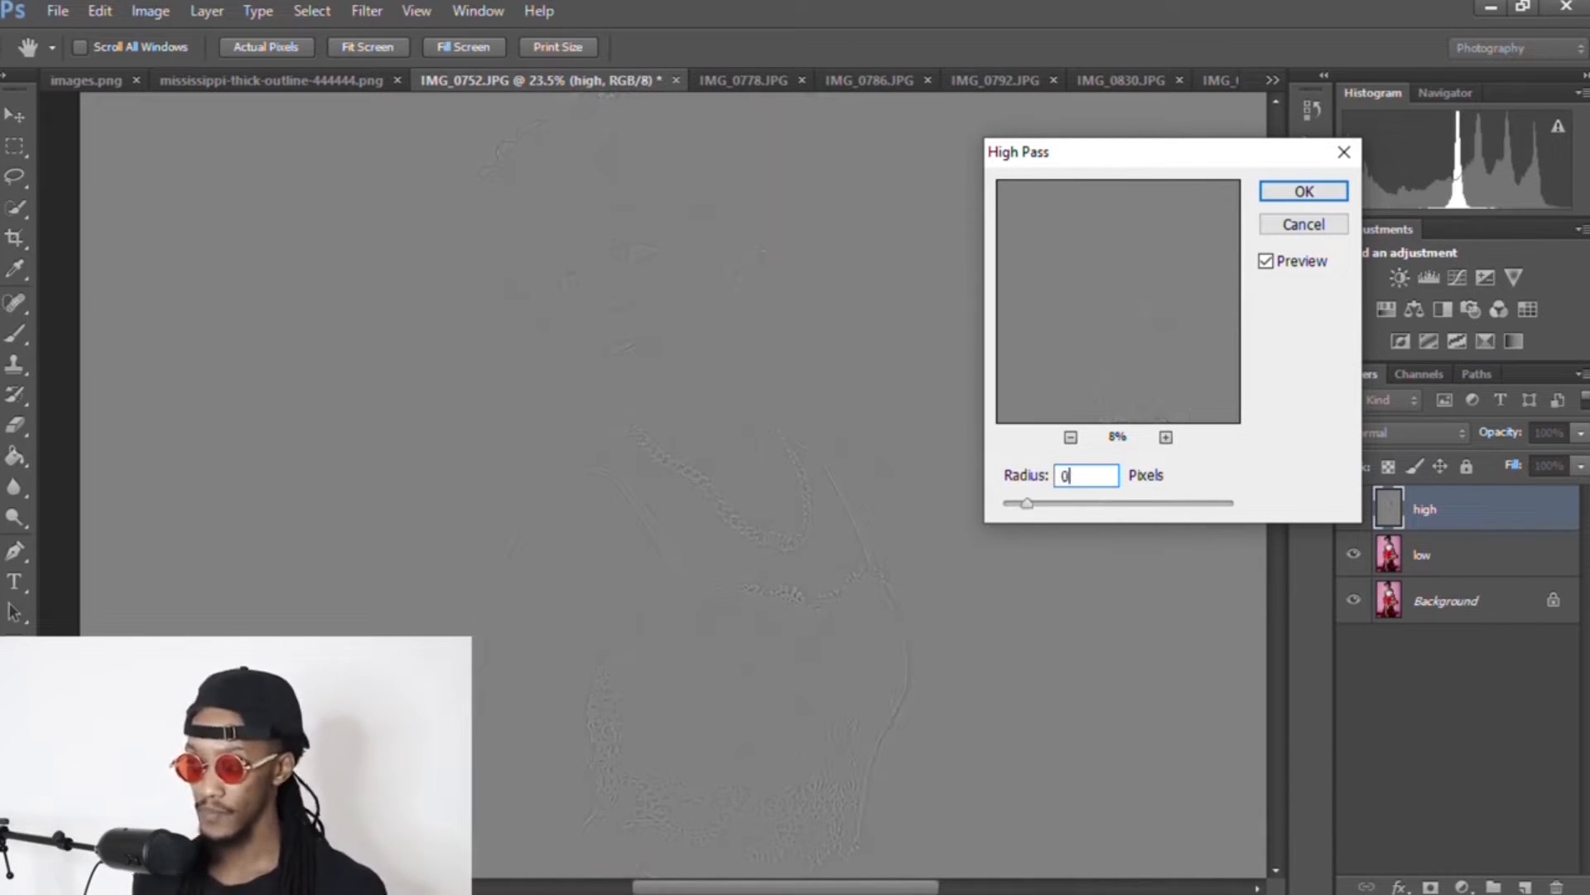
type("1")
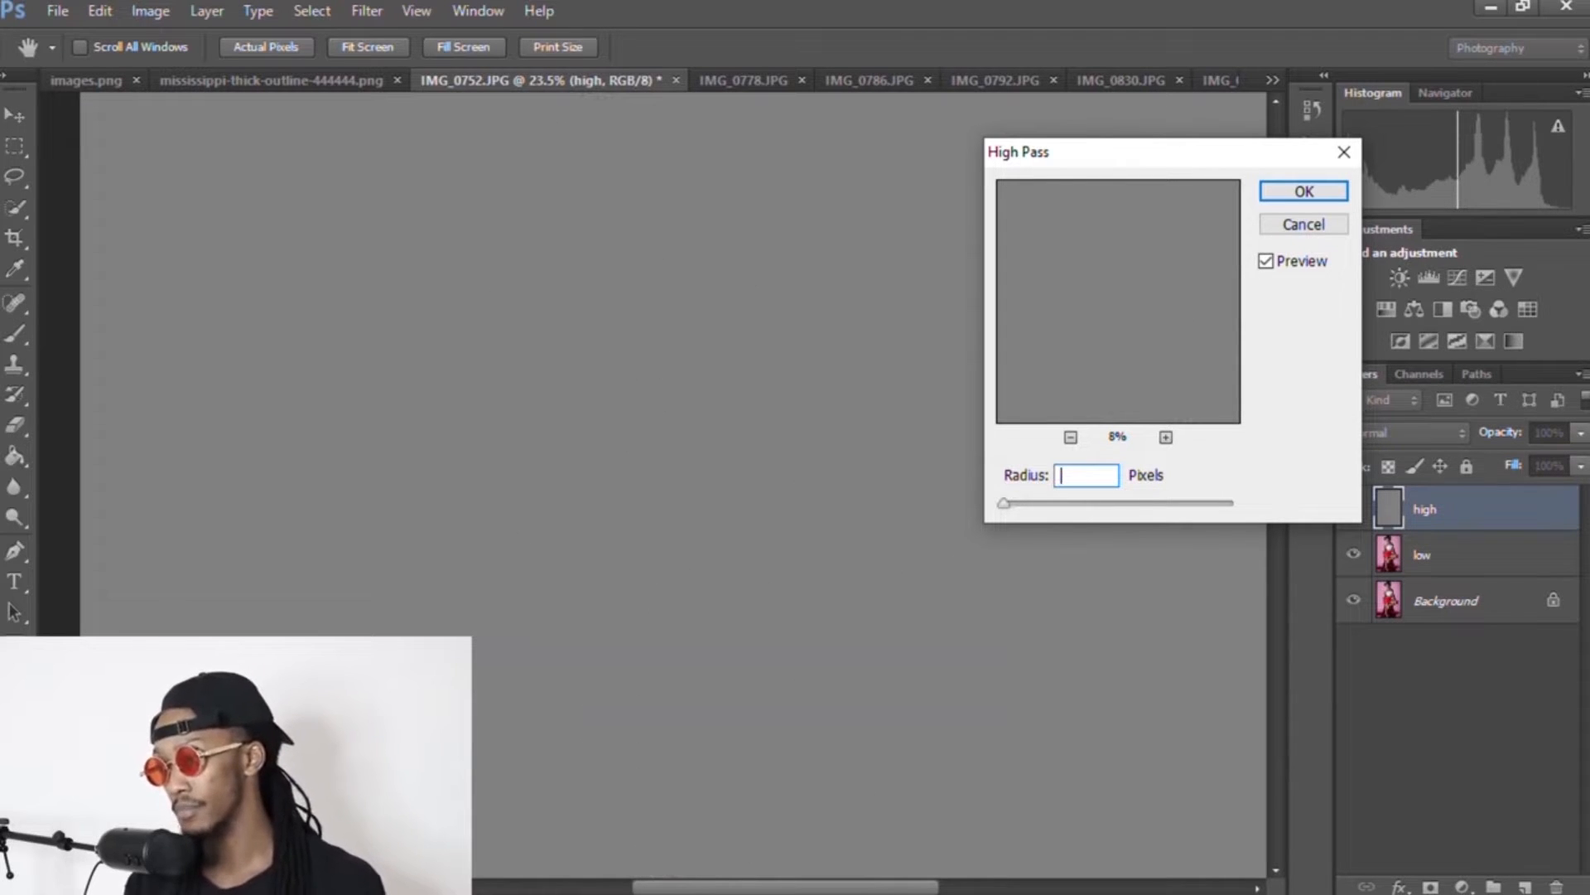
type("5")
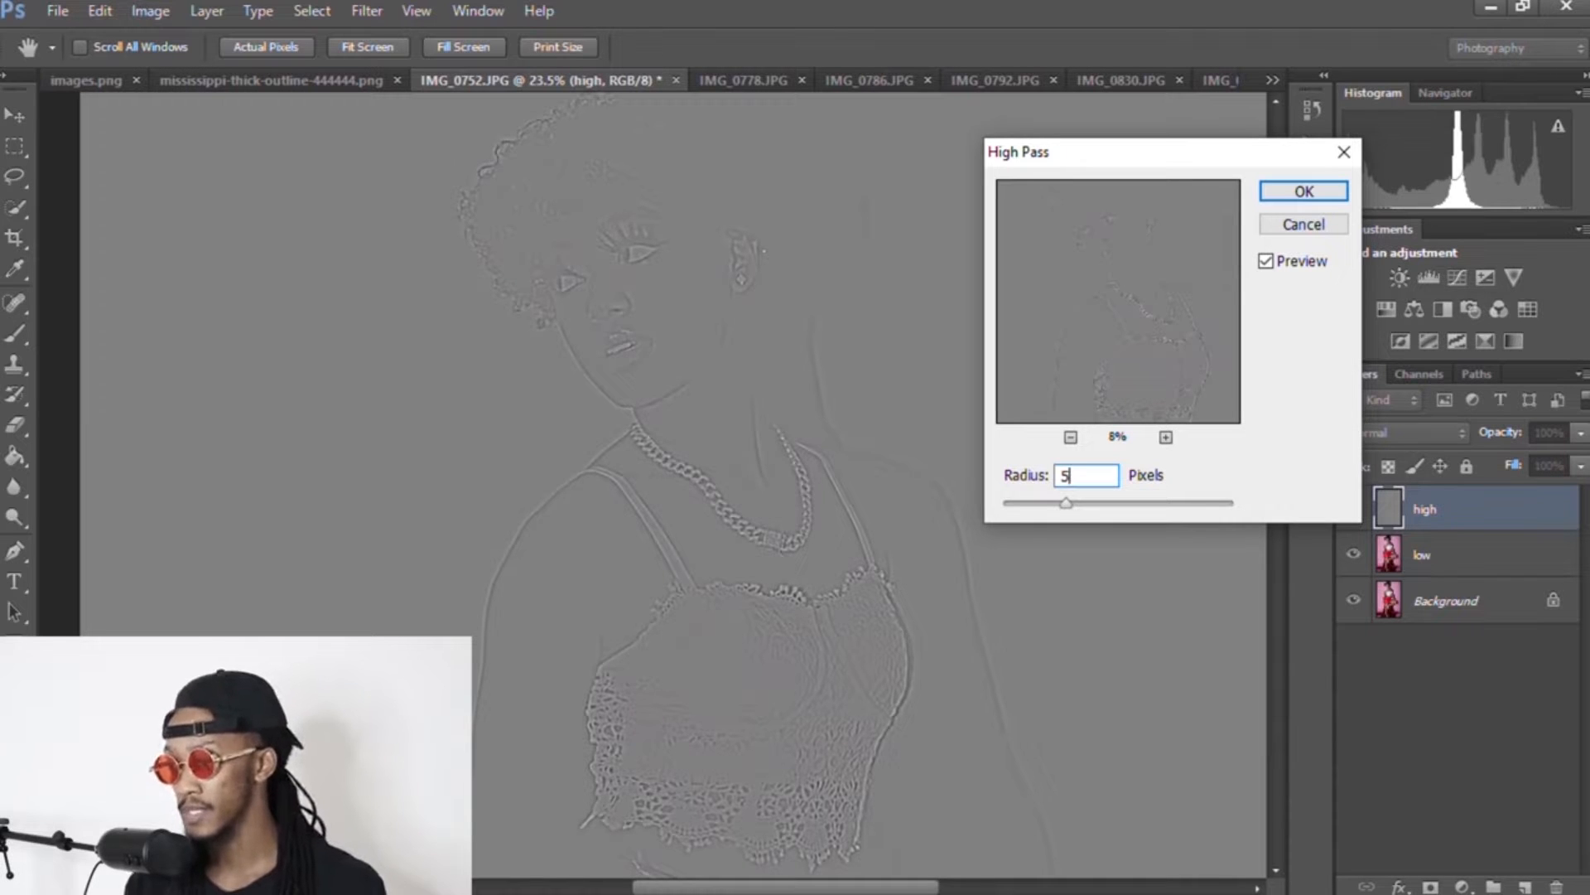
Step: Apply High Pass with a 3-pixel radius and set the high layer's blend mode to Linear Light
type("3")
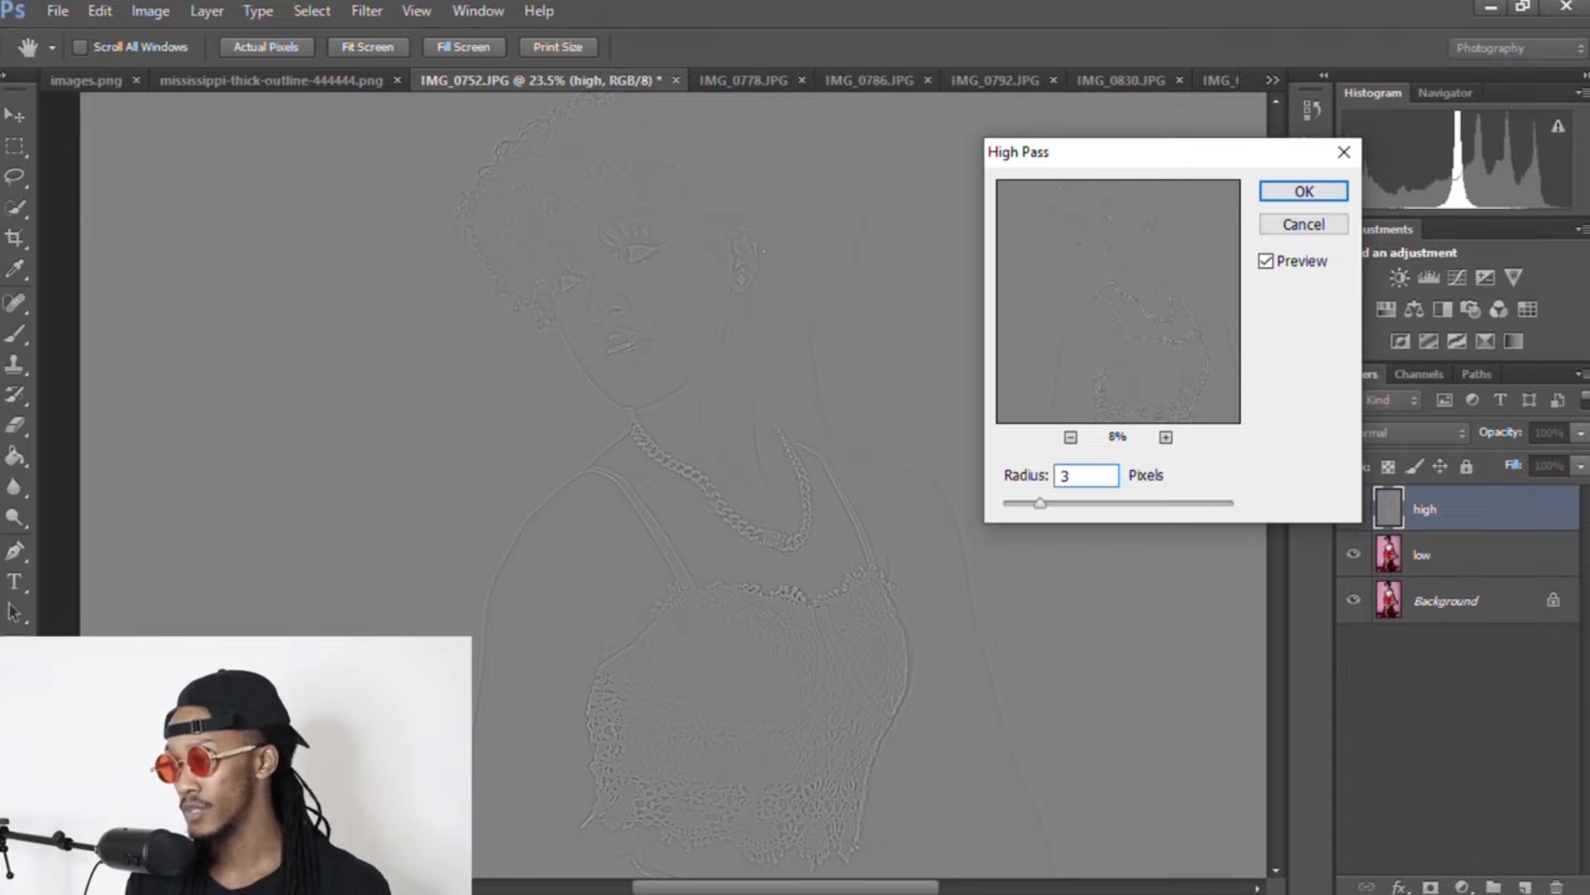
key("Return")
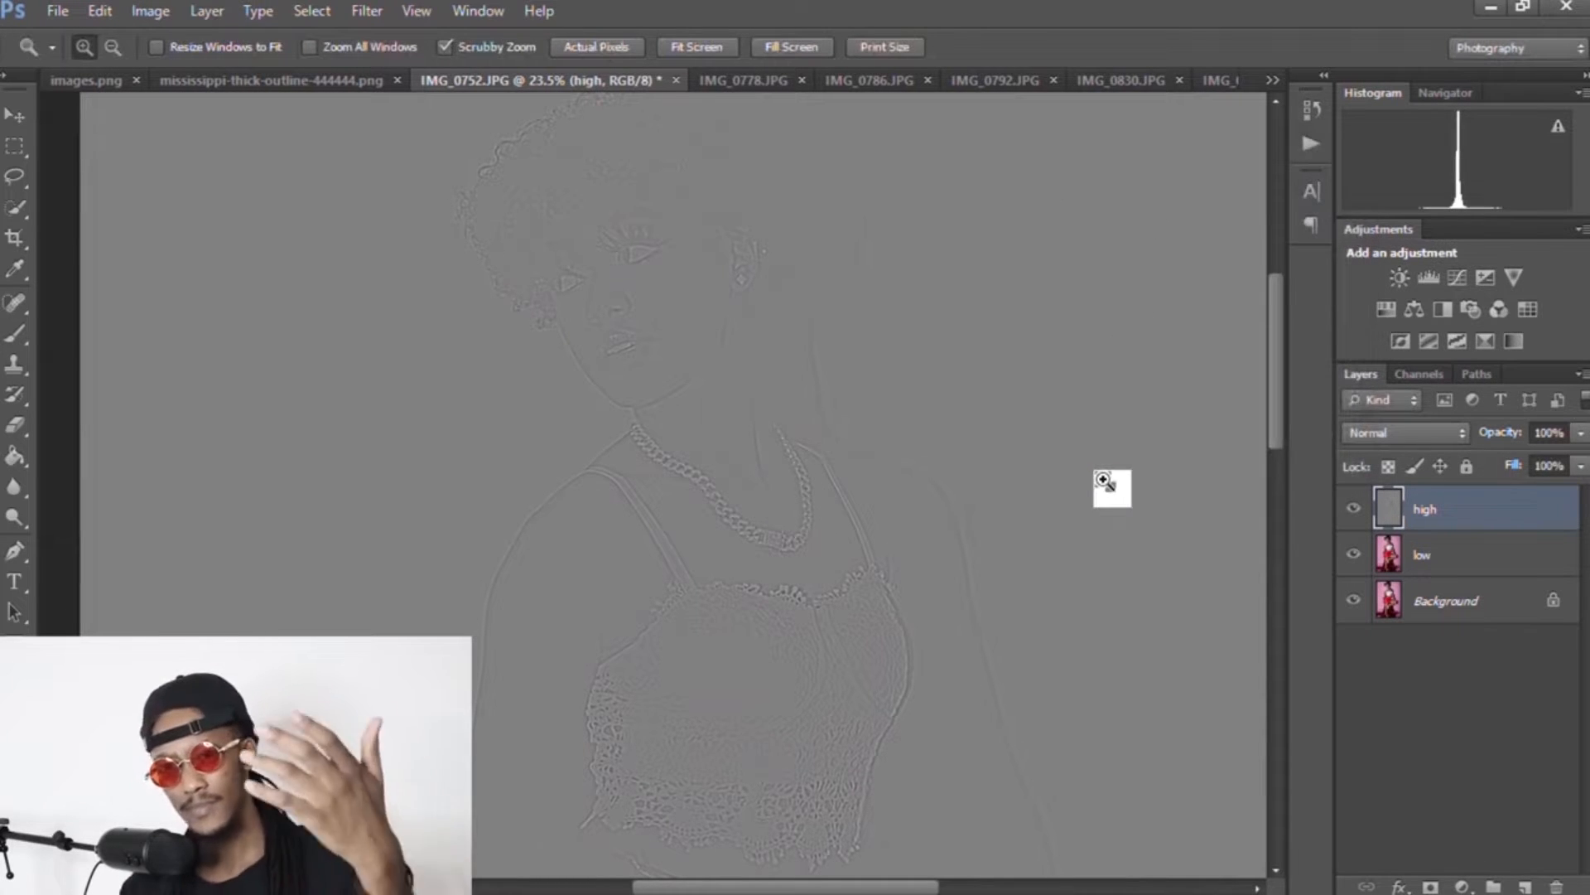
left_click(1449, 420)
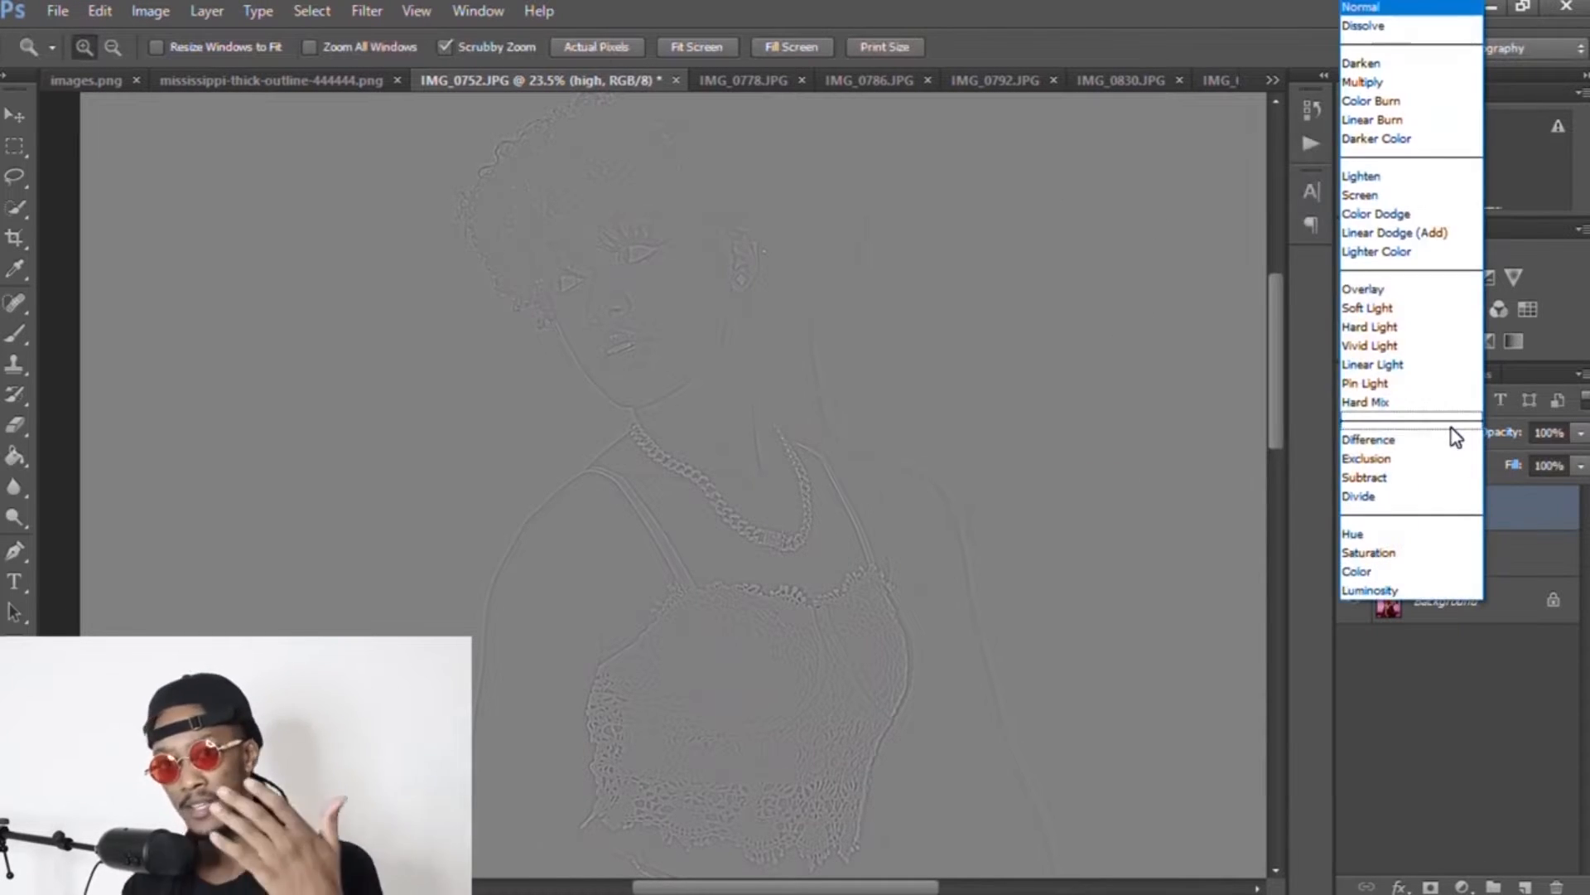
left_click(1400, 369)
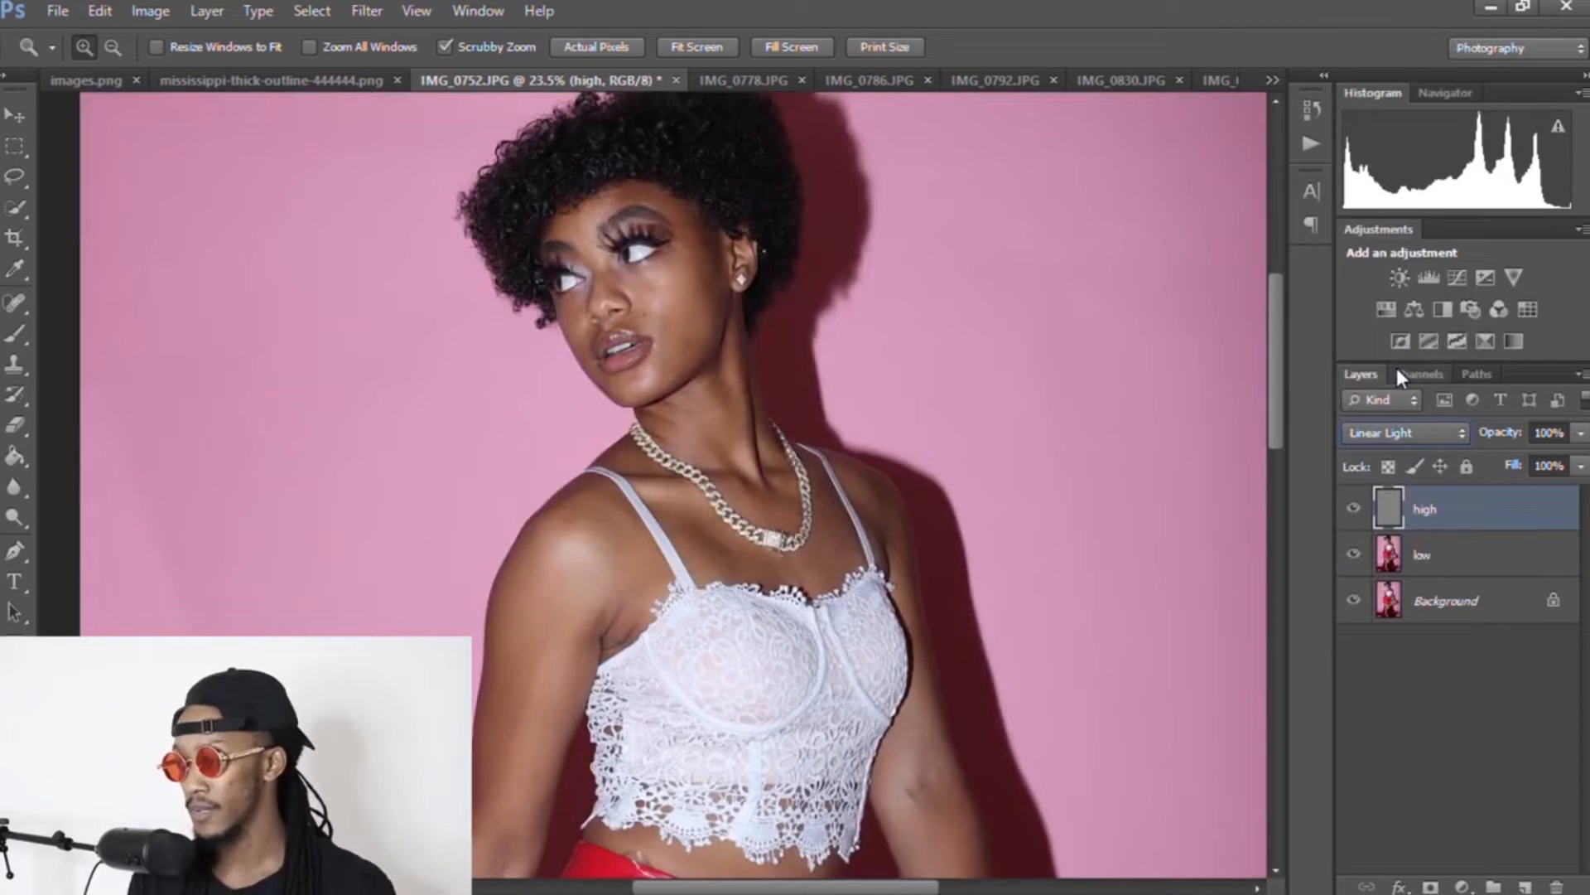
Step: Try a 60% opacity on the high layer and undo the opacity change
left_click(1448, 569)
left_click(1441, 509)
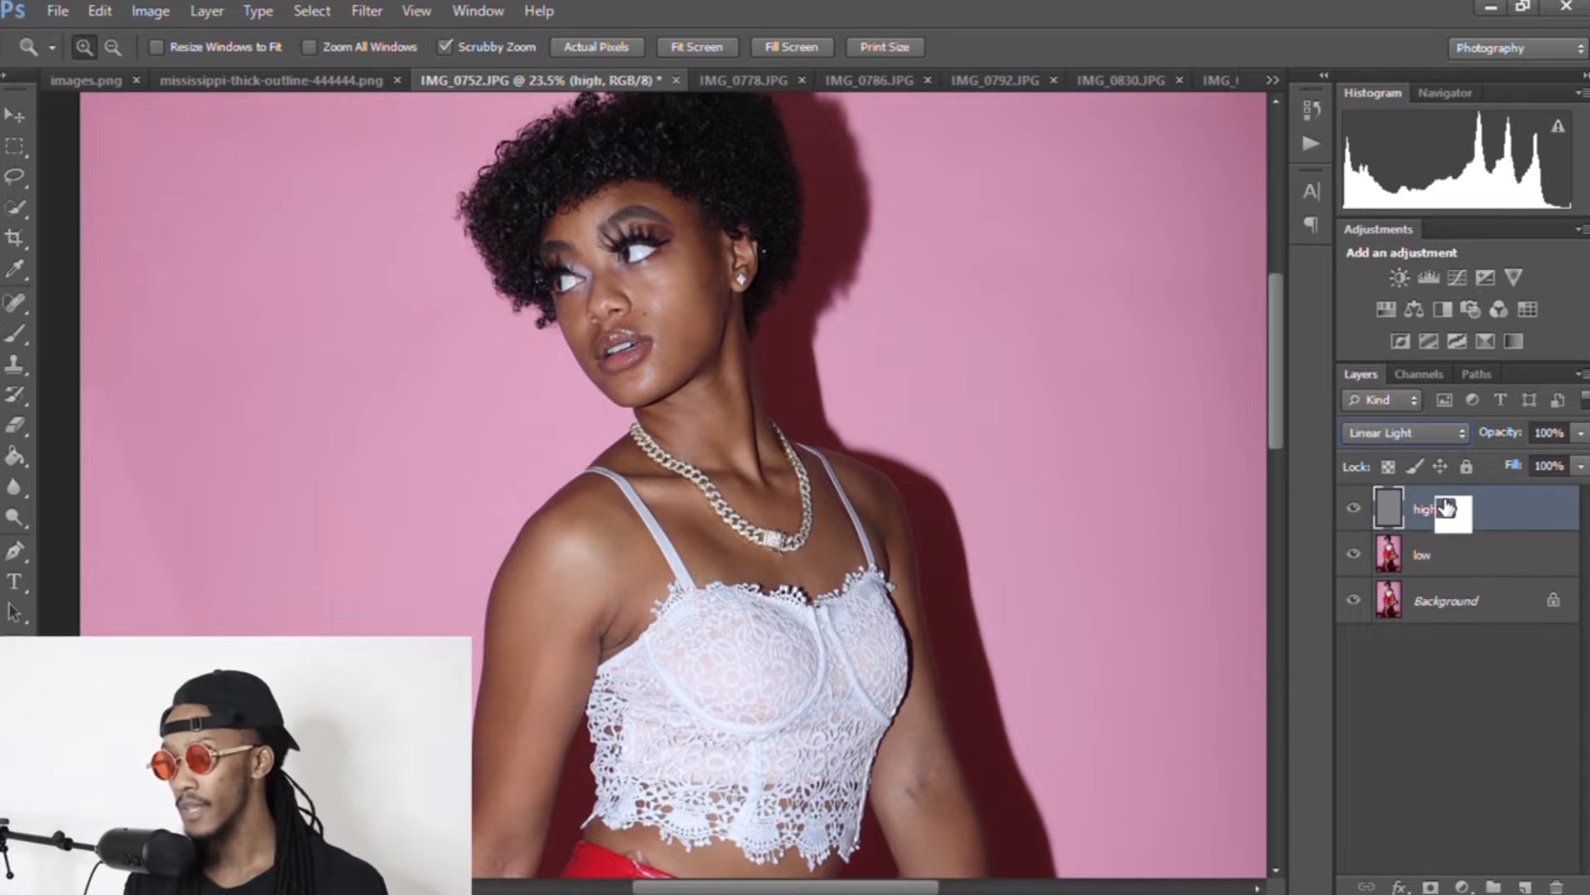
left_click_drag(690, 252, 916, 238)
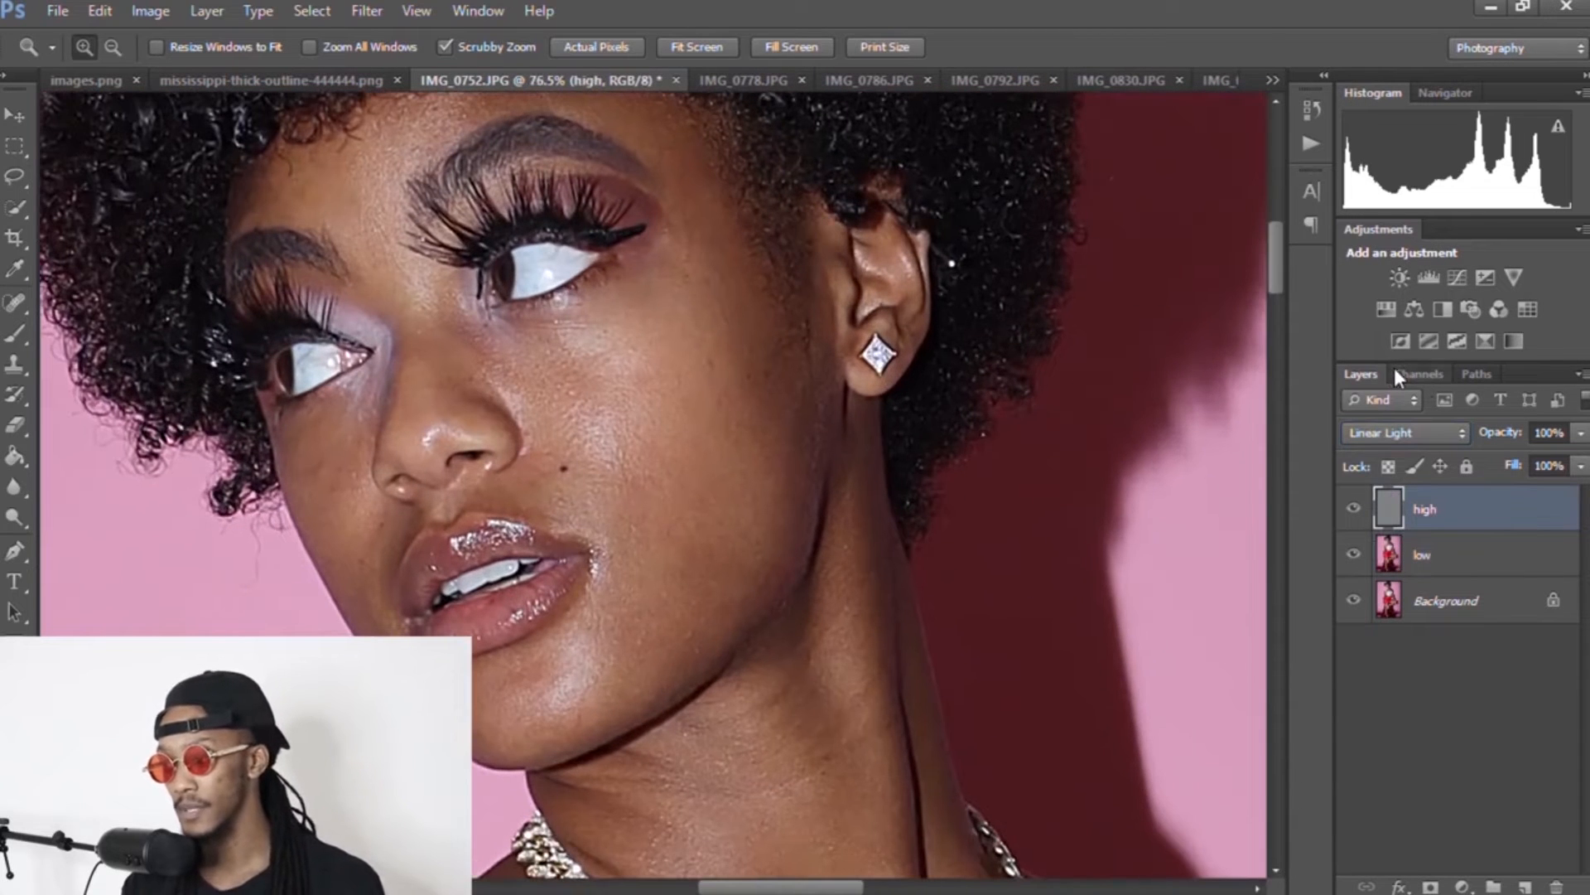
left_click_drag(1513, 435, 1472, 439)
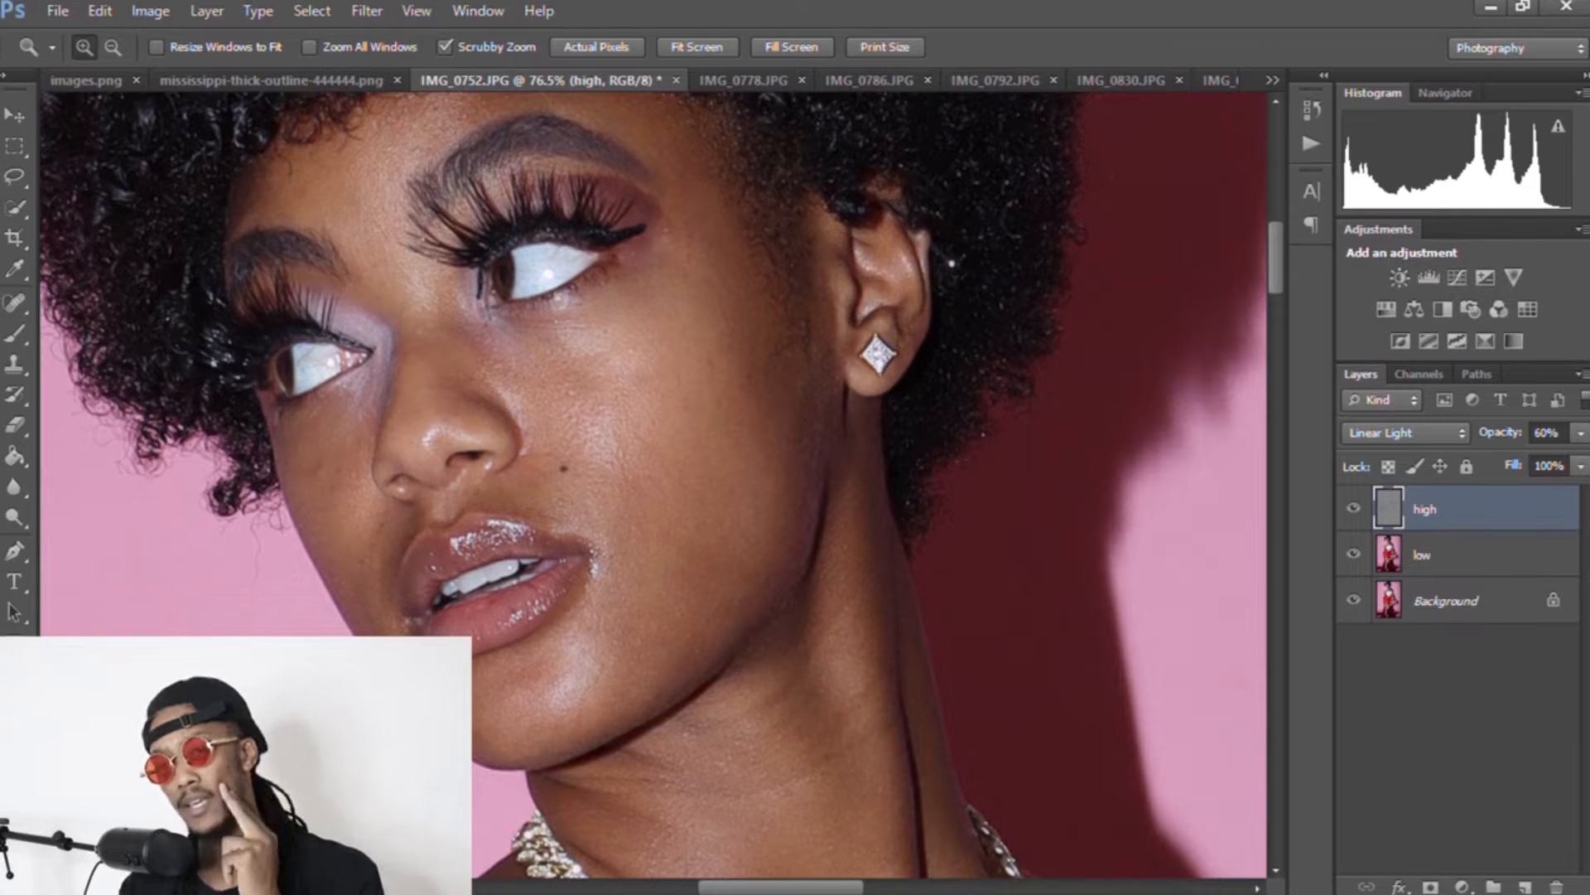
left_click_drag(1495, 439, 1468, 440)
key("ctrl+z")
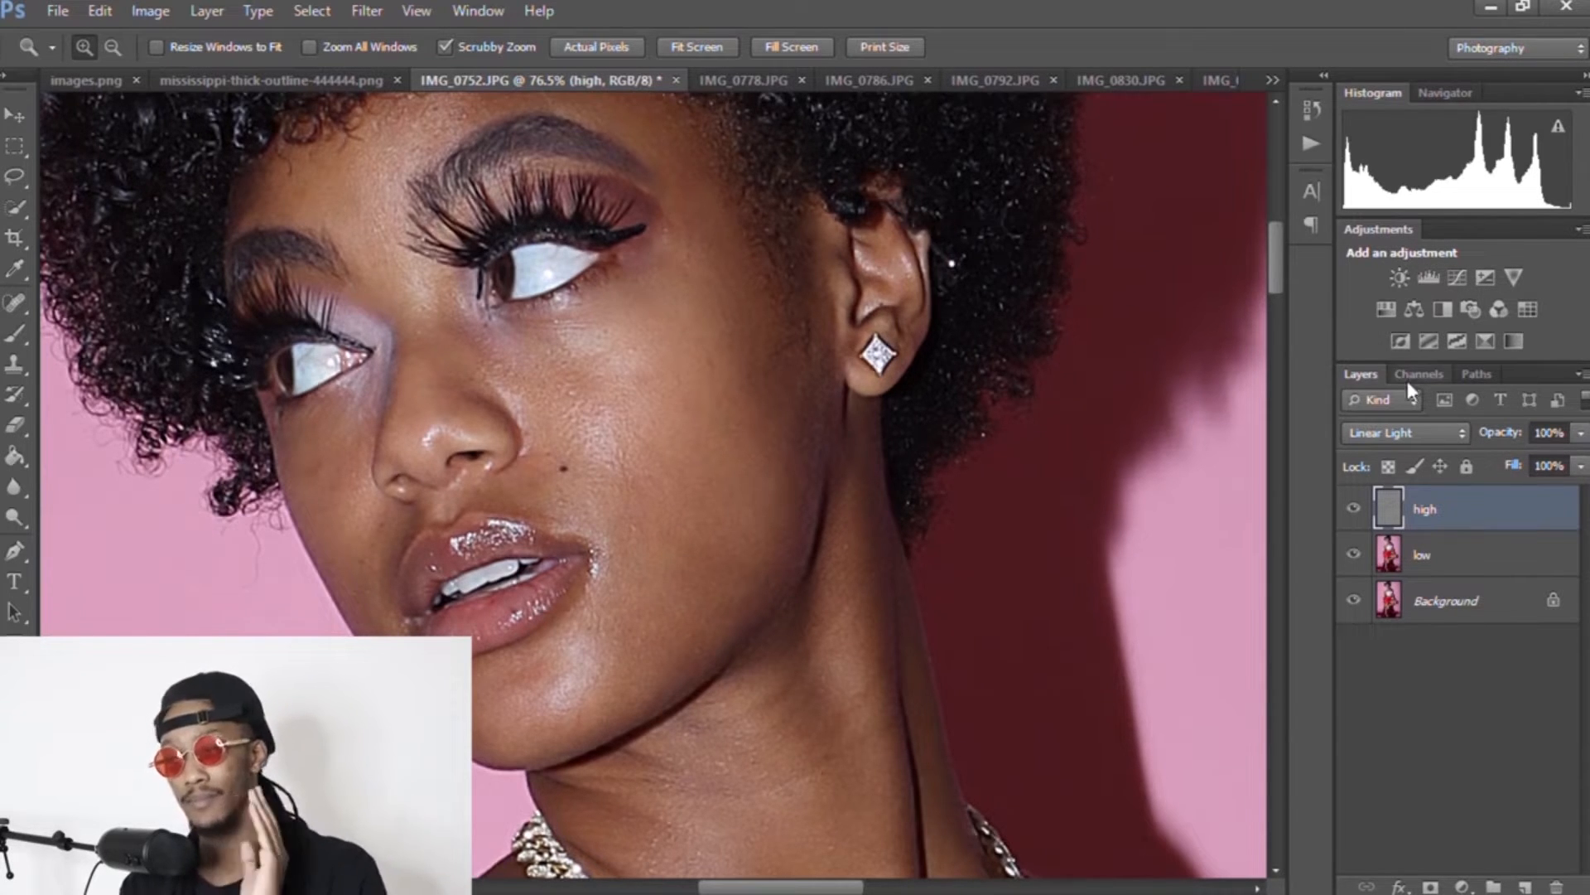
Step: Set the high layer's opacity to 25% and make the low layer active
left_click_drag(1513, 435, 1478, 439)
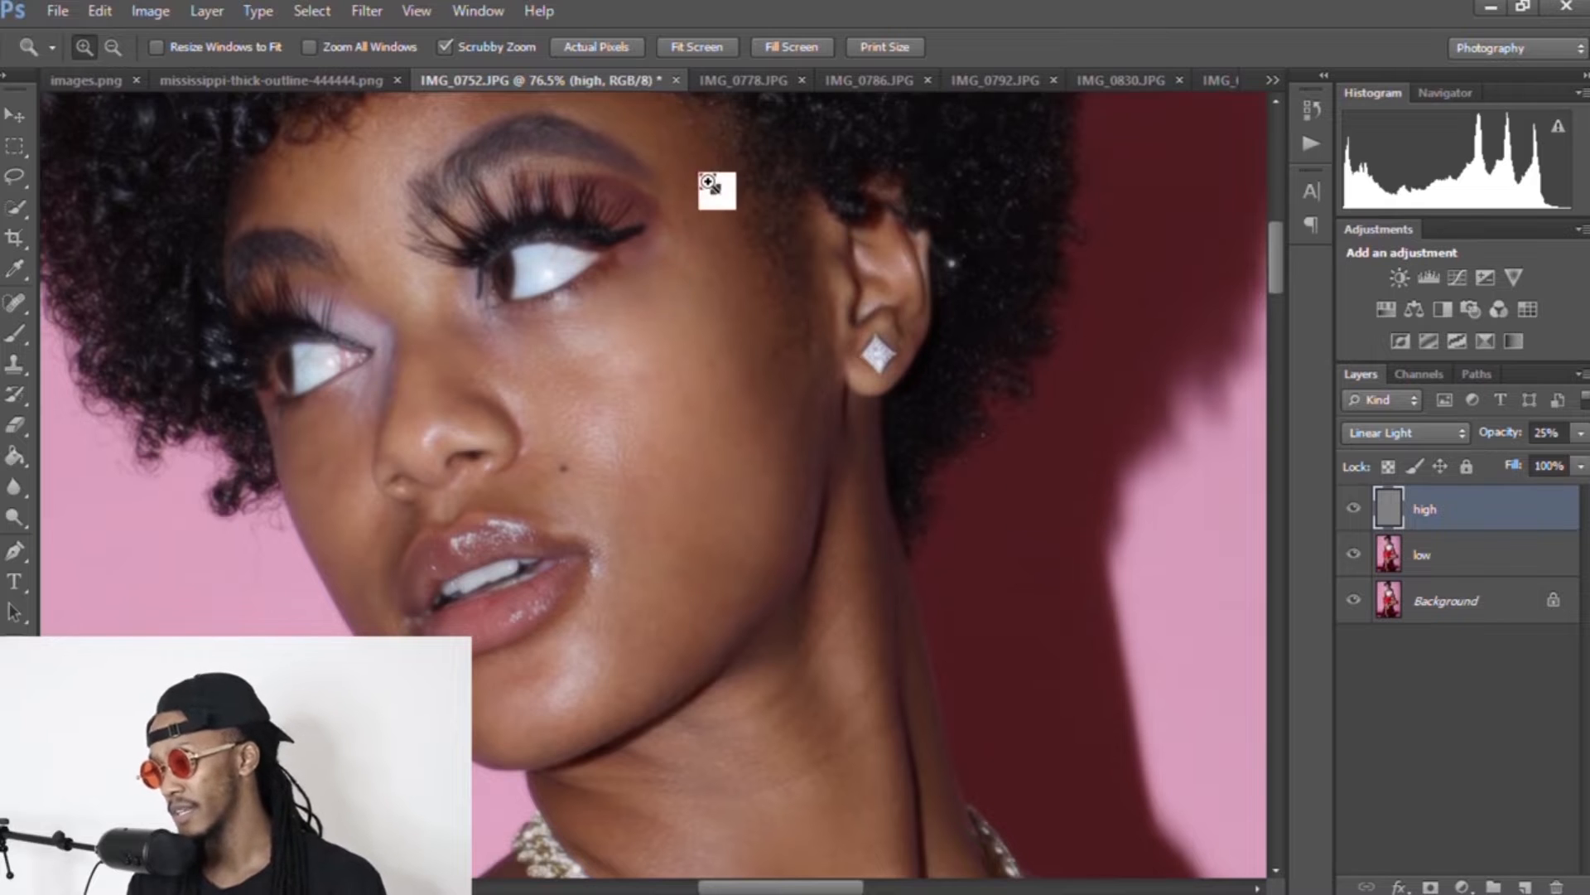
left_click(696, 47)
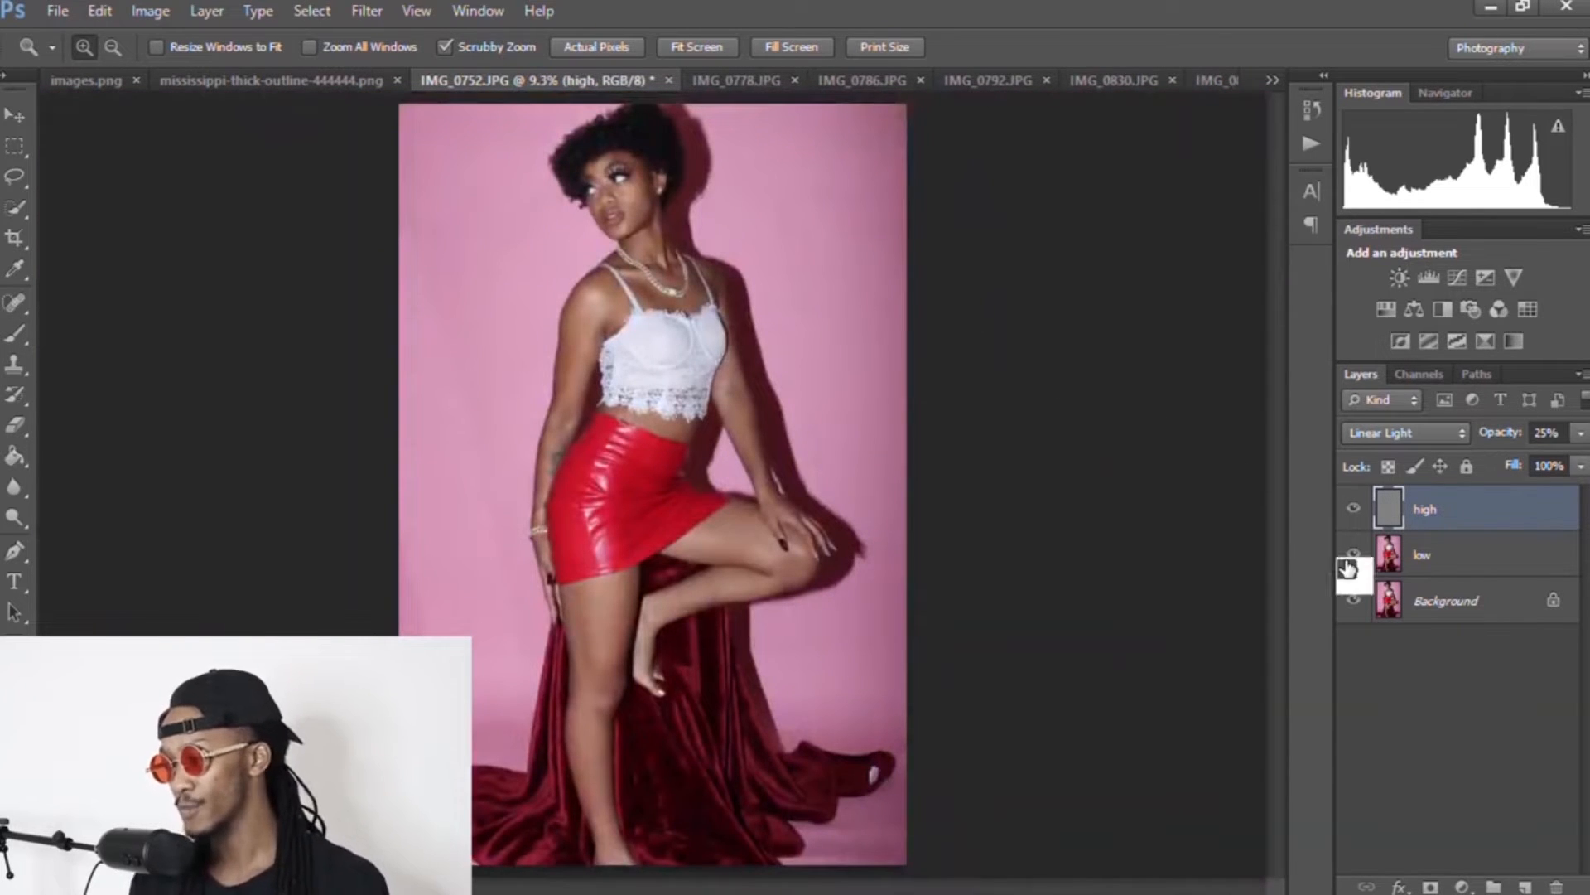
left_click(1449, 557)
left_click_drag(715, 265, 742, 212)
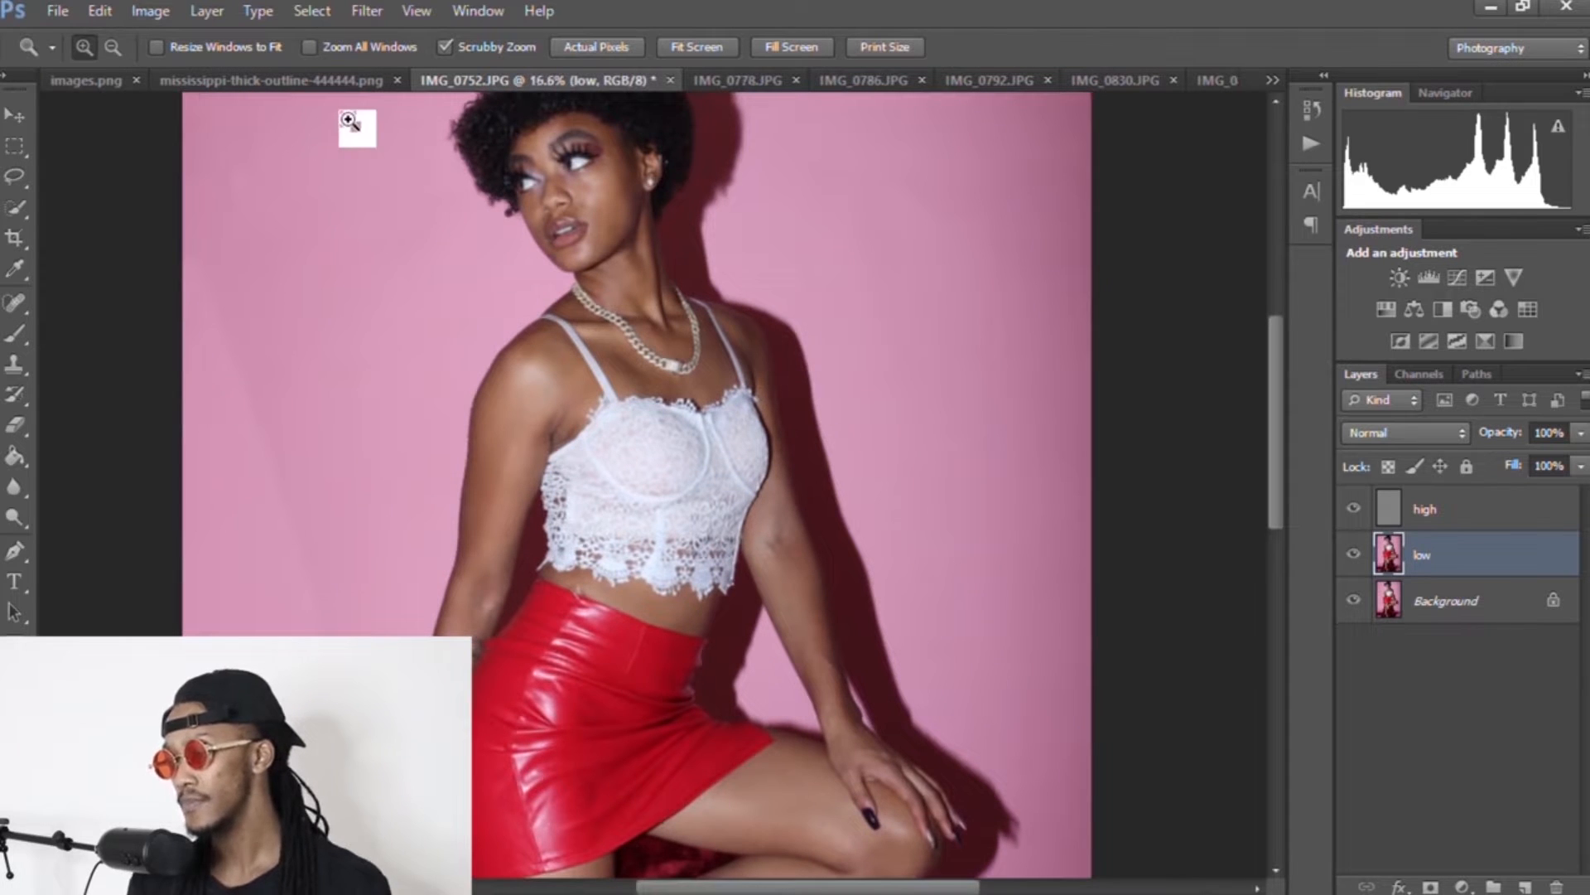
Step: Try selecting the face on the low layer with the Quick Selection tool, extending the selection over the forehead
left_click(25, 211)
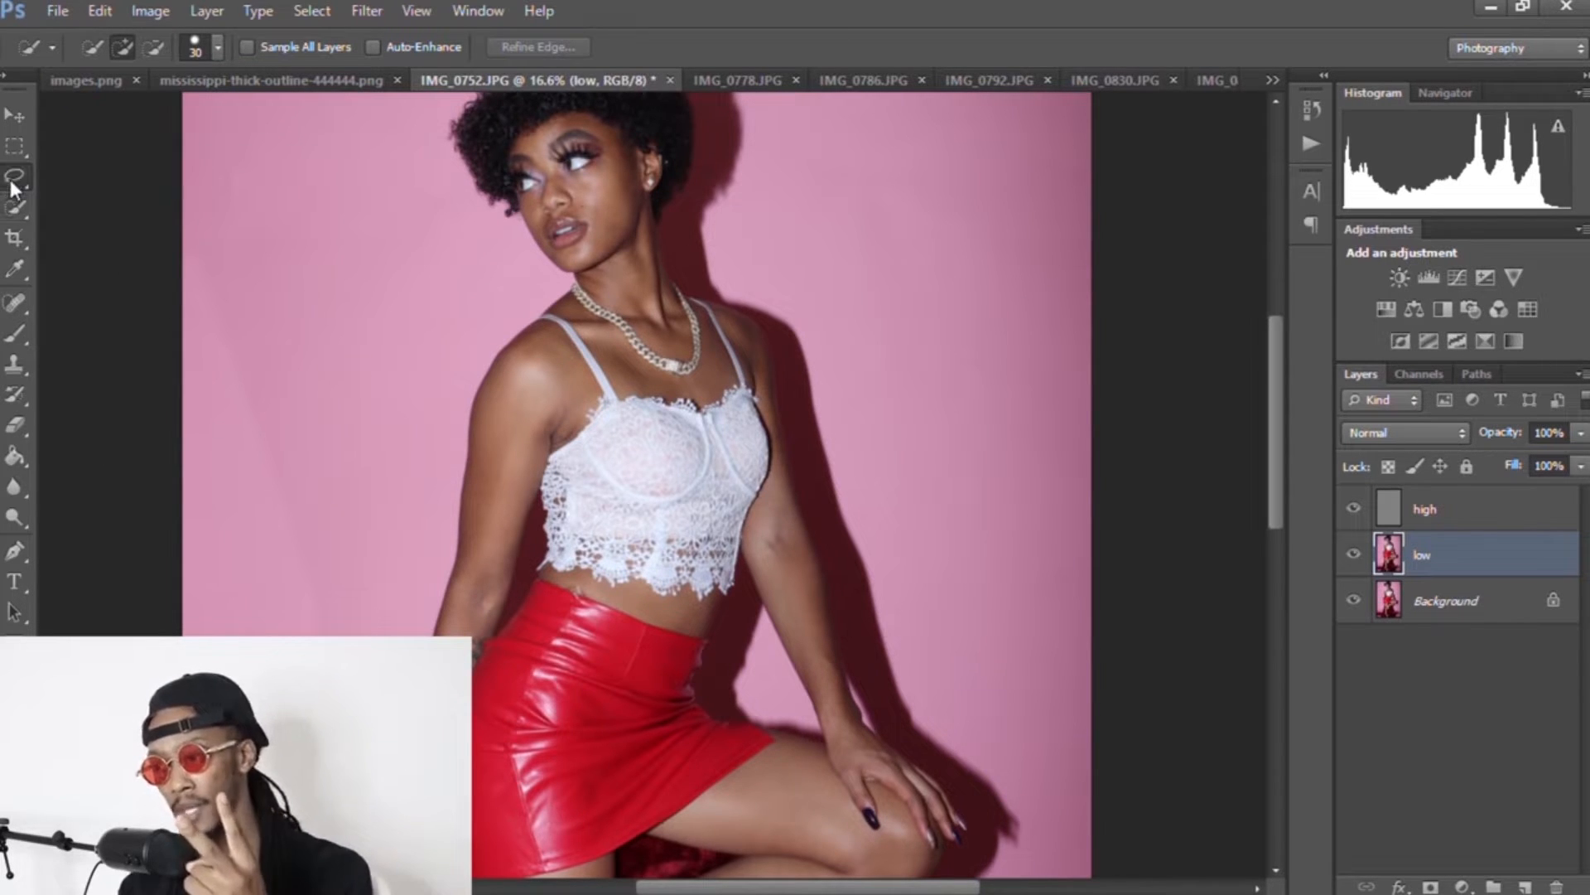
key("z")
left_click_drag(550, 157, 633, 153)
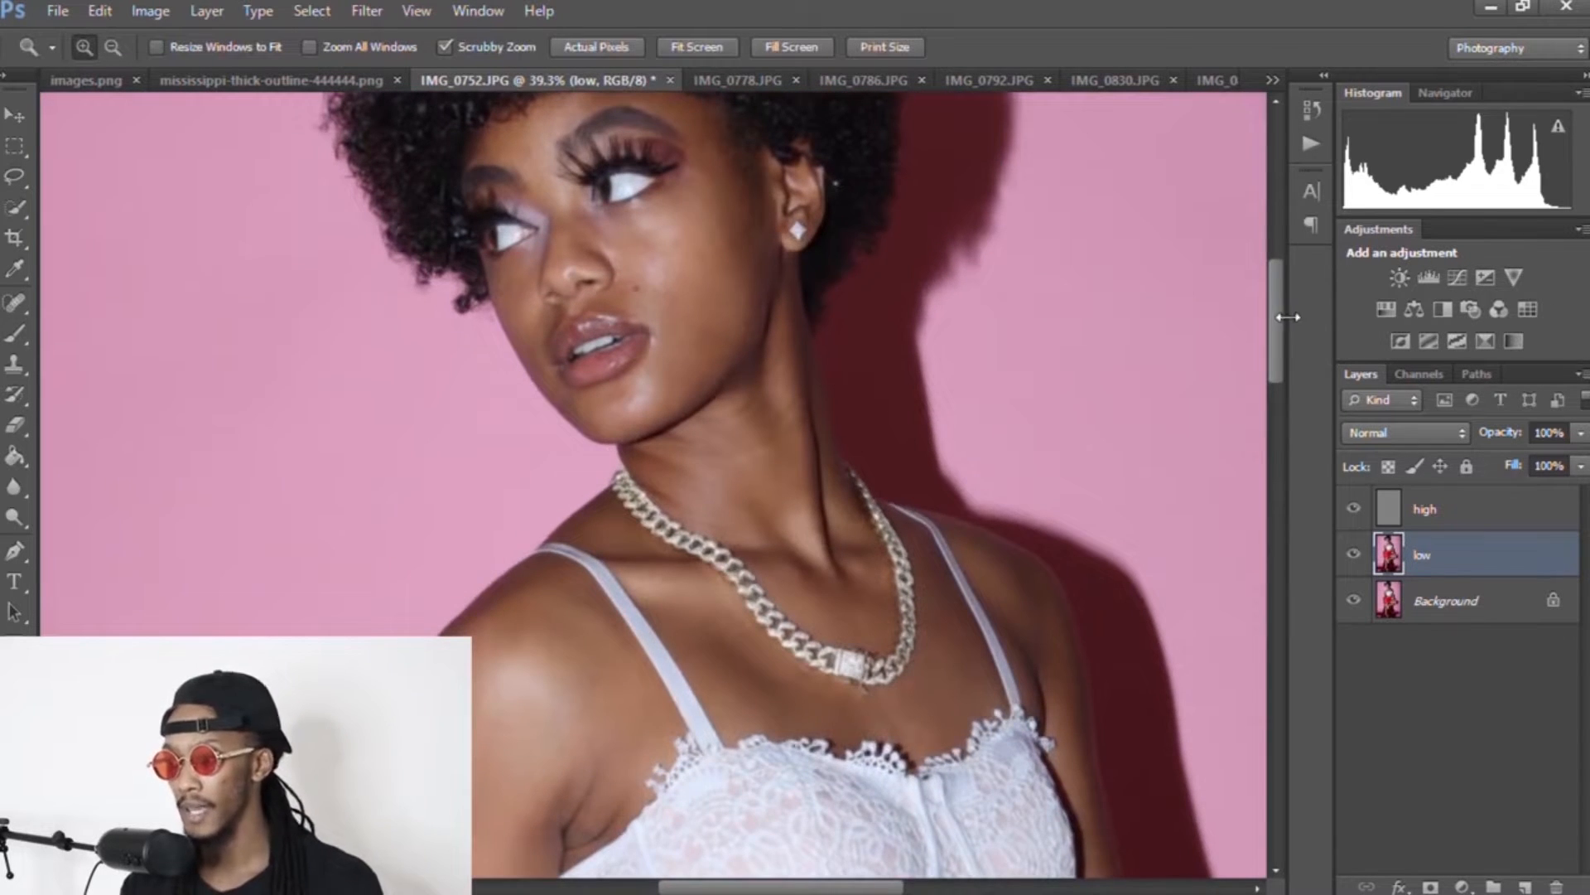
scroll(1275, 303, "up", 5)
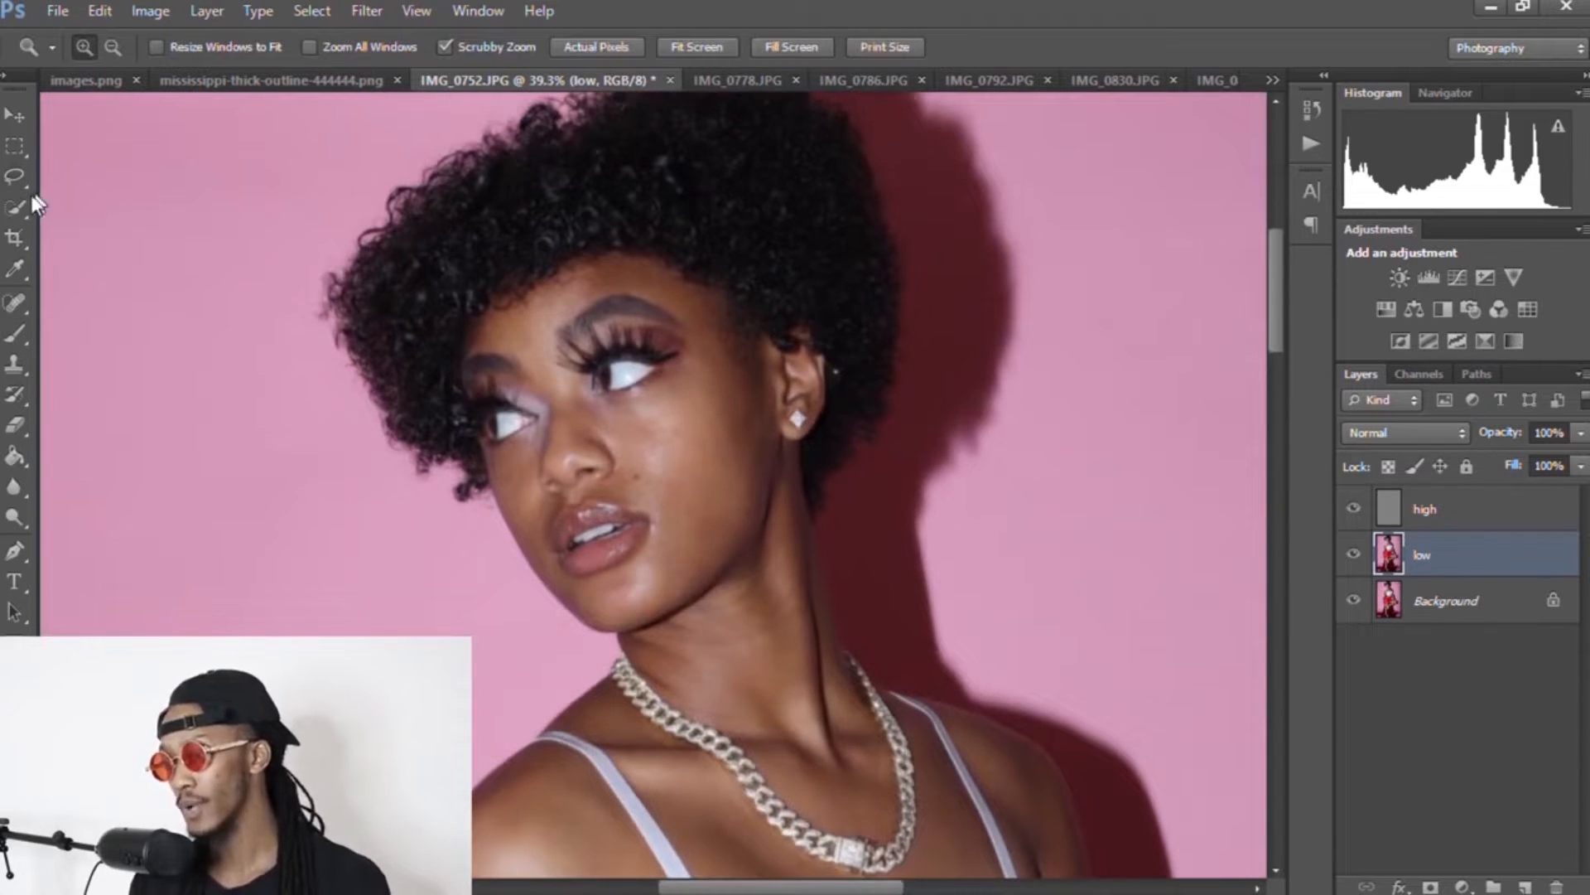
left_click(13, 175)
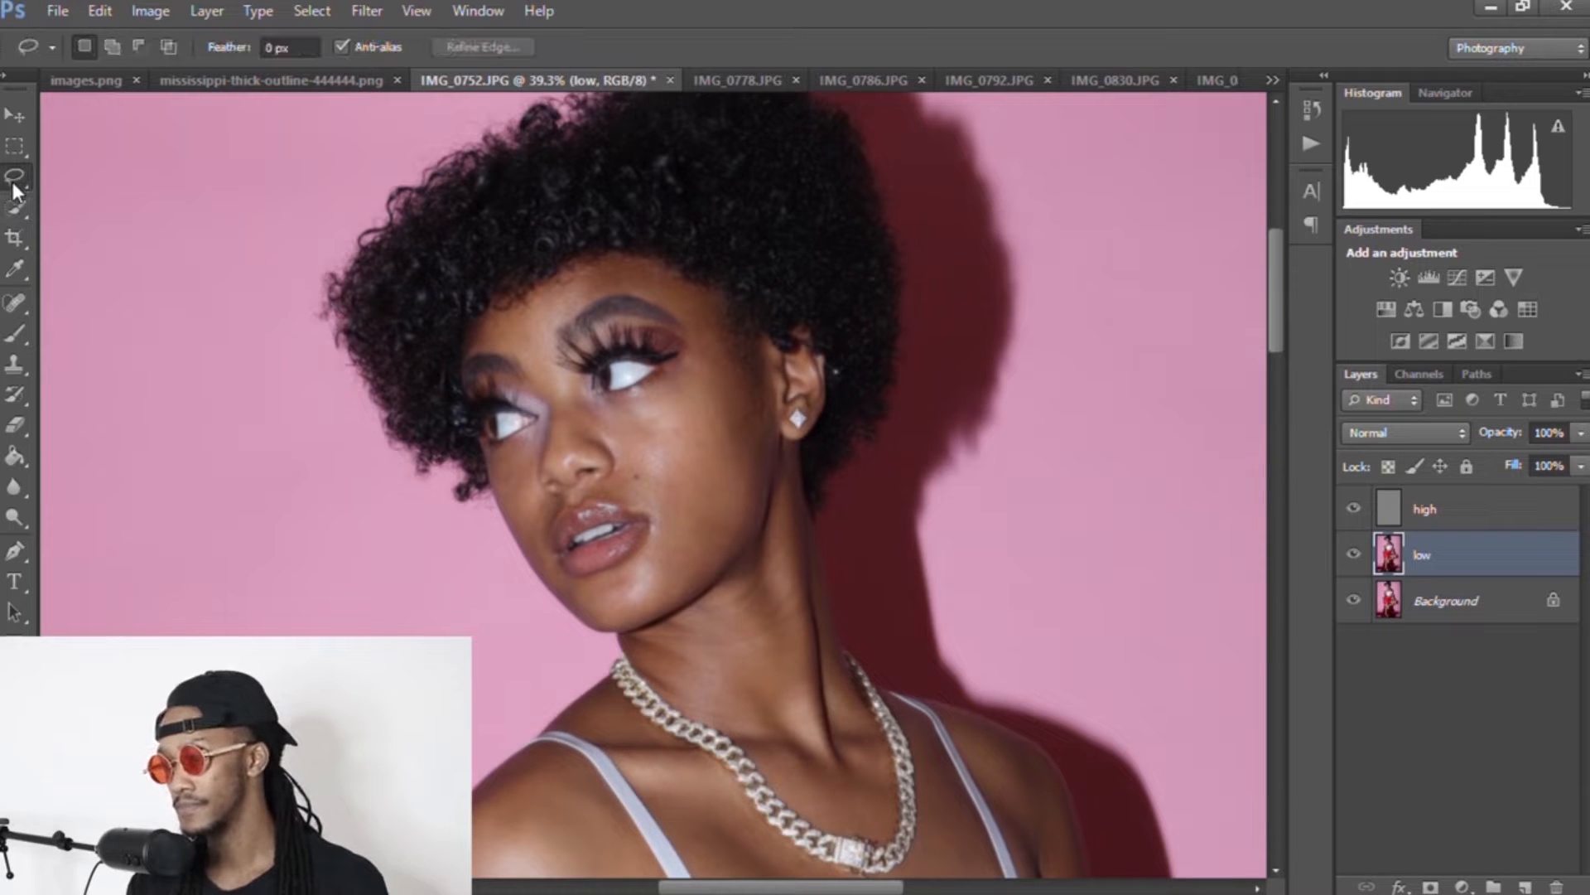
left_click(25, 207)
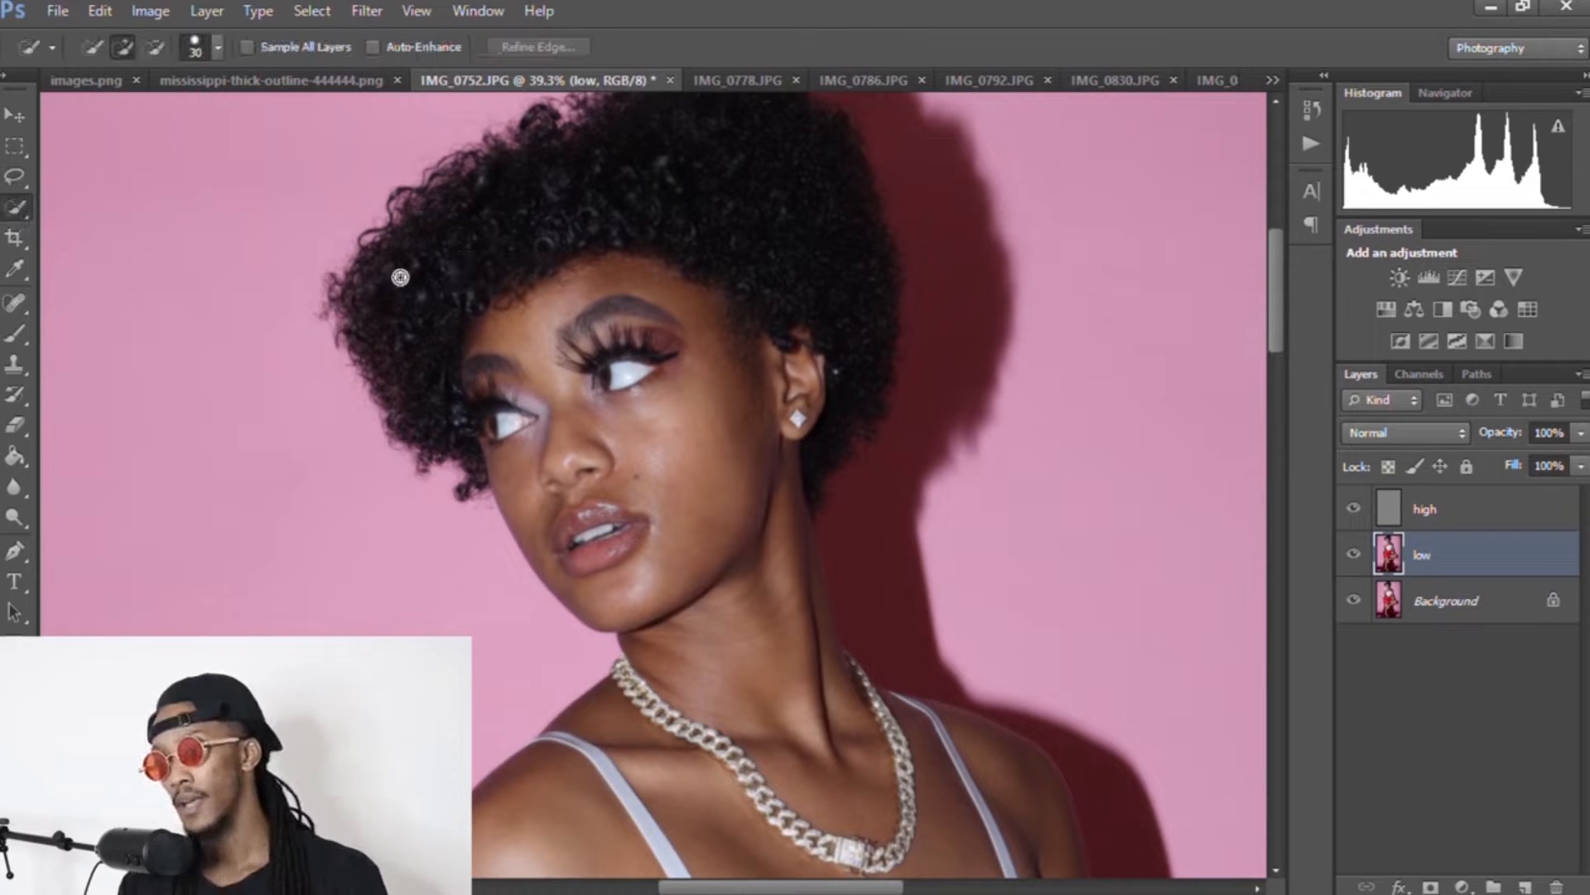
mouse_move(643, 475)
left_mouse_down()
mouse_move(654, 499)
mouse_move(682, 398)
left_mouse_up()
mouse_move(638, 331)
left_mouse_down()
mouse_move(559, 355)
mouse_move(543, 418)
mouse_move(580, 486)
mouse_move(646, 406)
left_mouse_up()
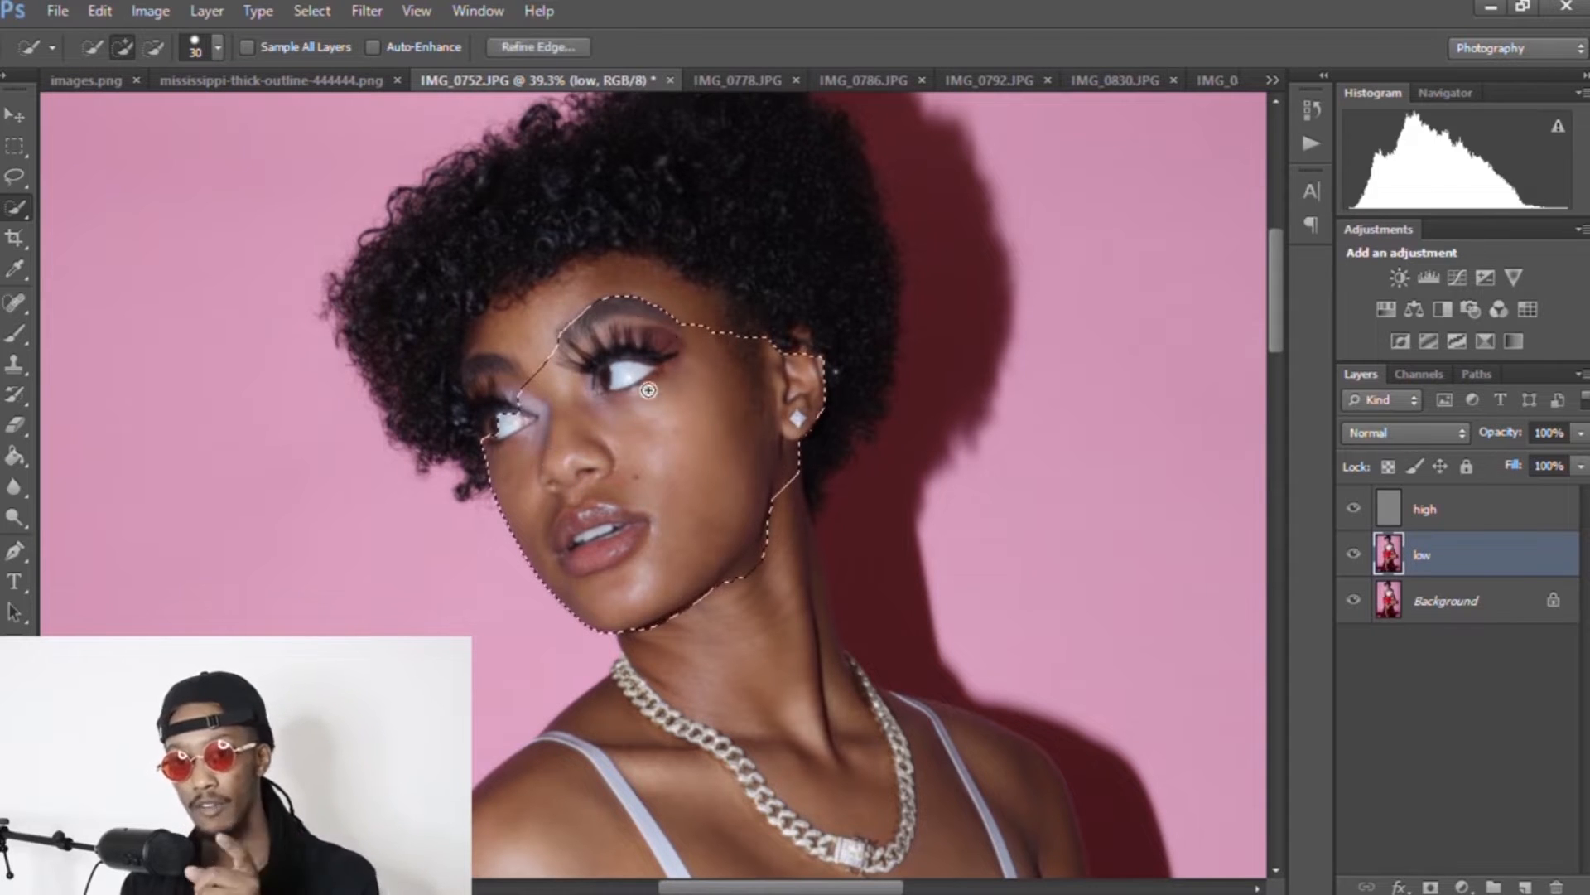
mouse_move(666, 308)
left_mouse_down()
mouse_move(505, 336)
mouse_move(478, 376)
mouse_move(497, 416)
left_mouse_up()
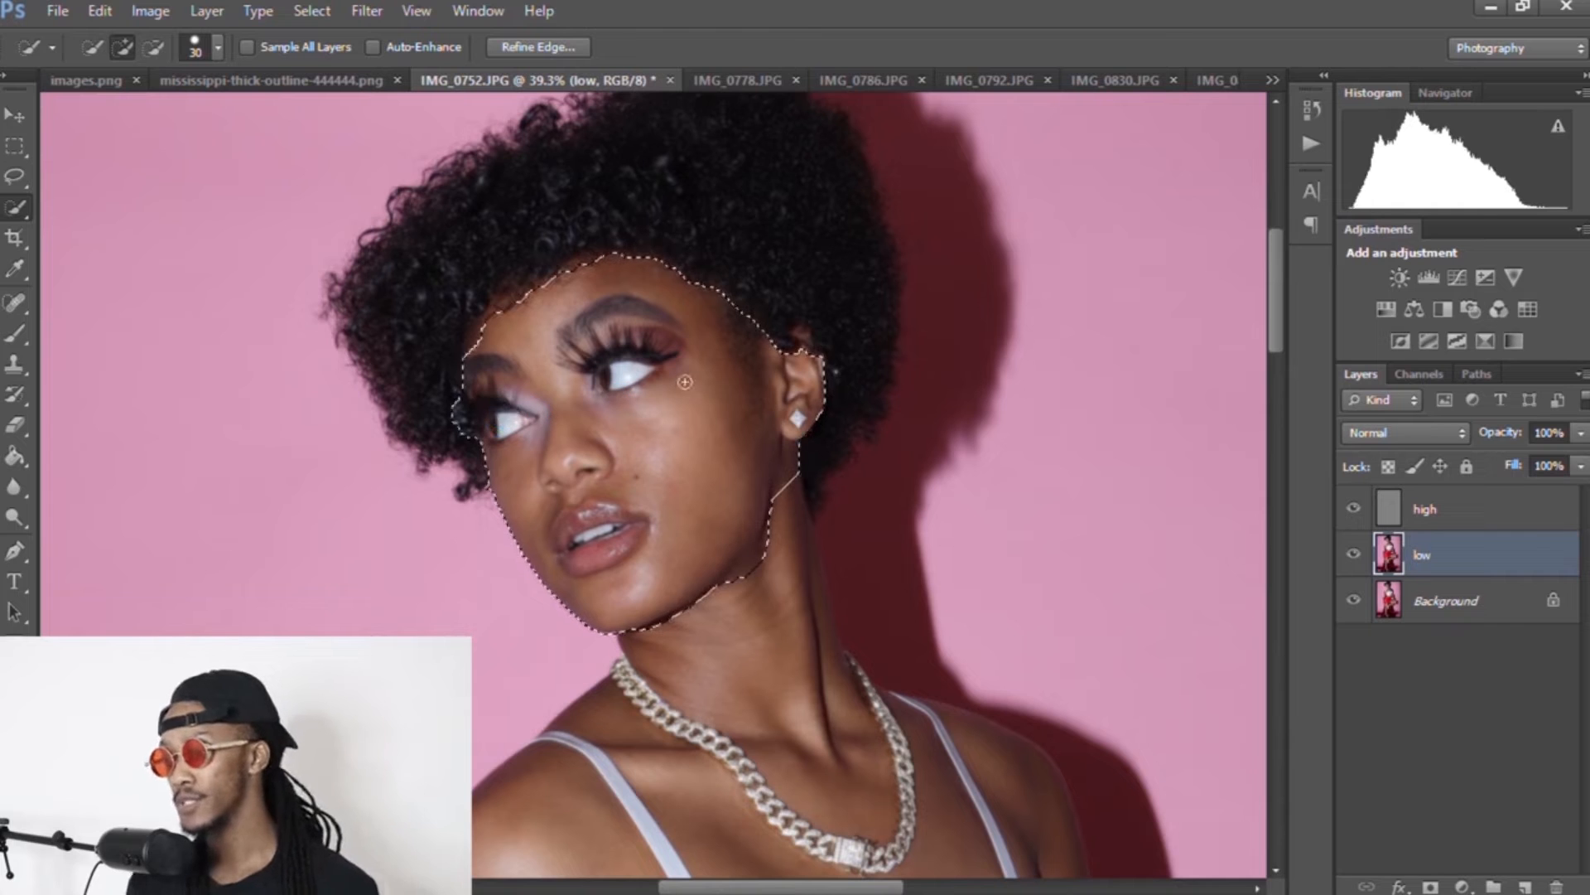
Step: Trim the ear and jawline edge out of the face selection, and discard the selection
right_click(843, 319)
mouse_move(808, 470)
left_mouse_down()
mouse_move(793, 456)
mouse_move(802, 340)
left_mouse_up()
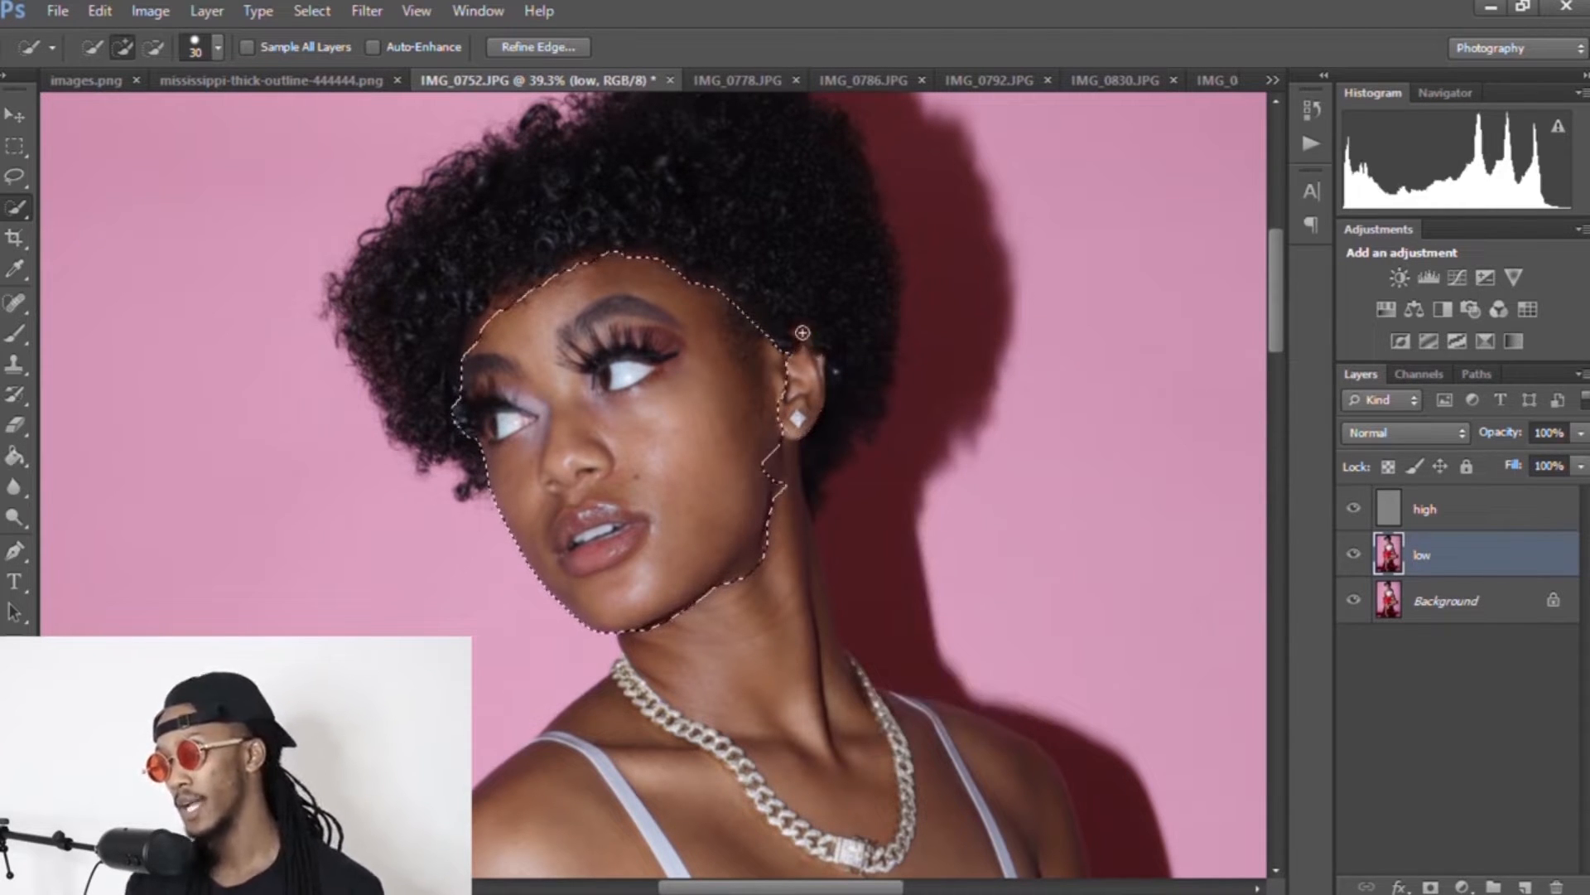
left_click_drag(792, 468, 782, 516)
left_click_drag(800, 453, 750, 577)
right_click(835, 300)
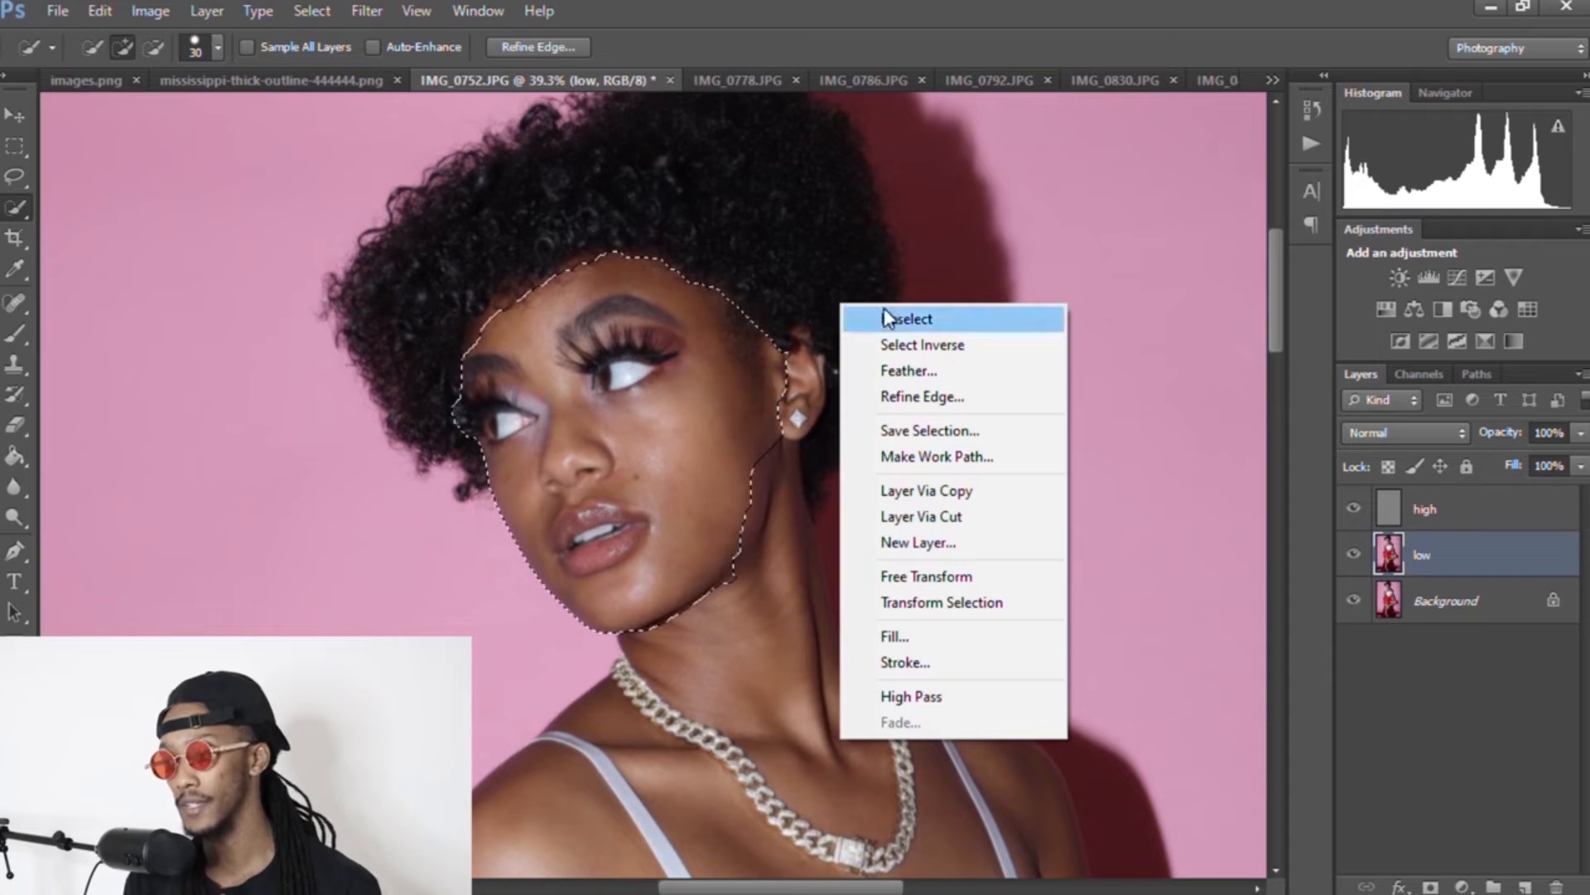
left_click(881, 316)
Step: Outline the face on the low layer with the Lasso and open Gaussian Blur for the selected area
left_click(23, 178)
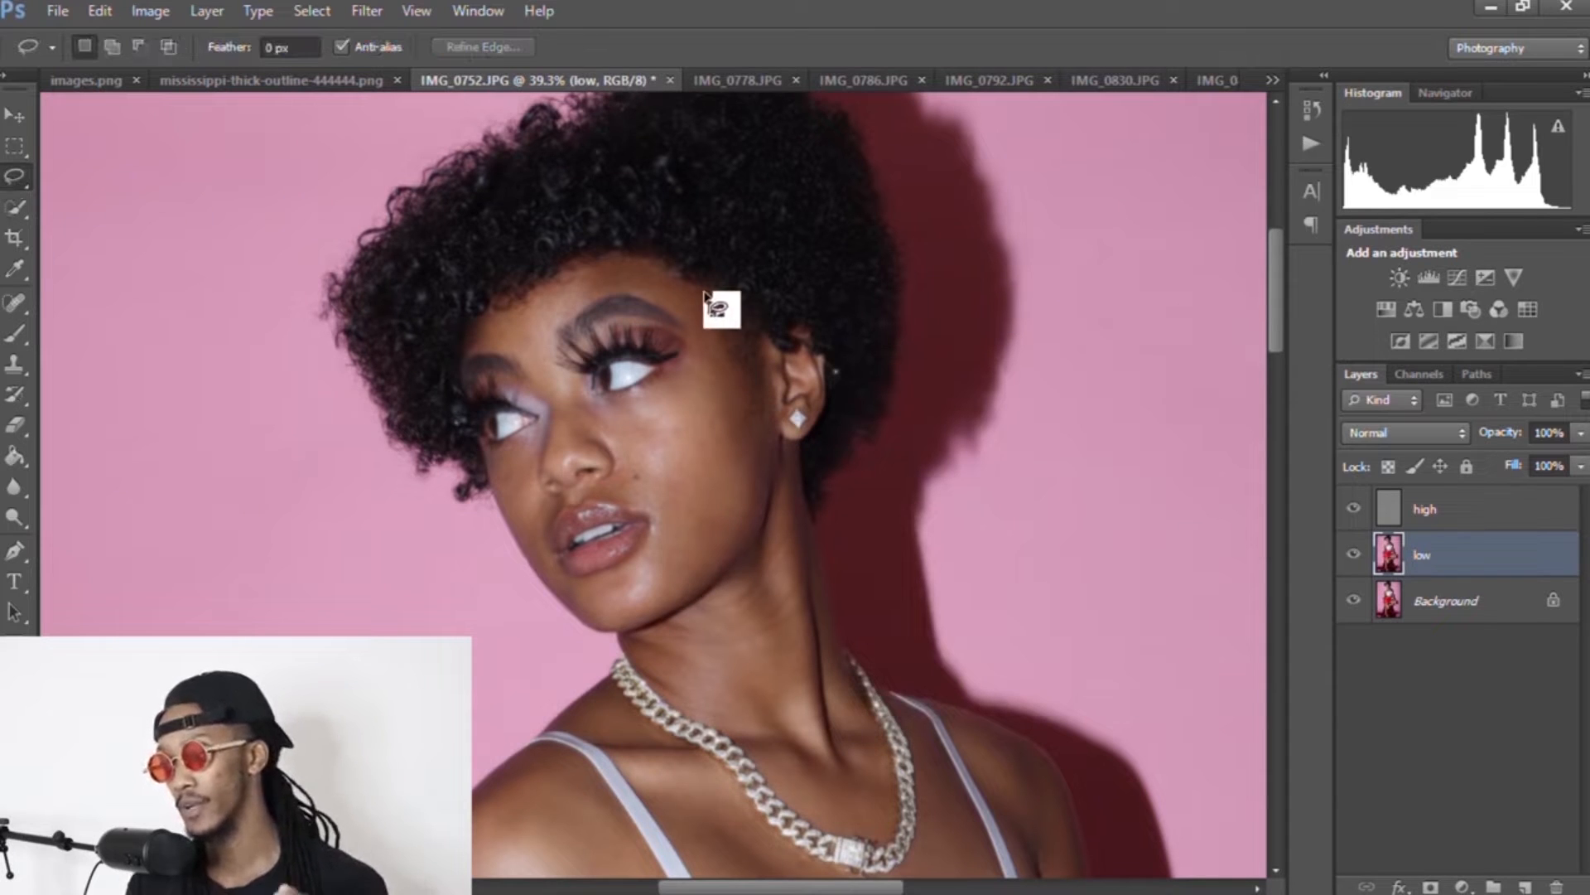
mouse_move(721, 303)
left_mouse_down()
mouse_move(607, 255)
mouse_move(491, 299)
mouse_move(460, 354)
mouse_move(506, 355)
mouse_move(545, 404)
mouse_move(540, 431)
mouse_move(490, 453)
mouse_move(489, 475)
mouse_move(530, 574)
mouse_move(595, 626)
mouse_move(636, 627)
mouse_move(713, 588)
mouse_move(772, 515)
mouse_move(783, 435)
mouse_move(760, 354)
mouse_move(748, 394)
mouse_move(717, 298)
left_mouse_up()
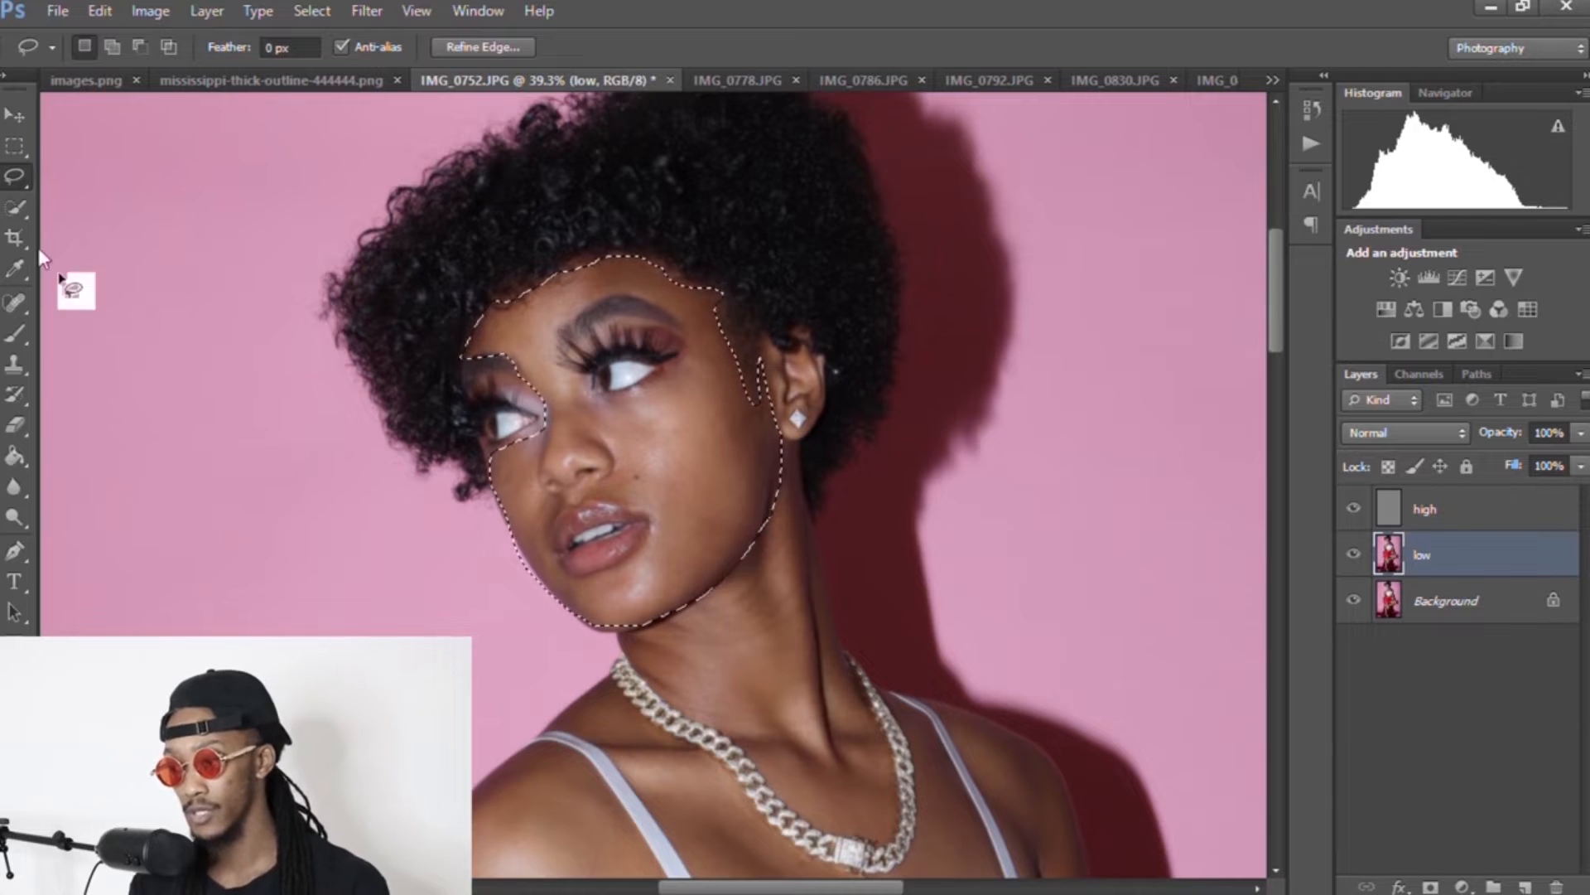
left_click(331, 9)
mouse_move(367, 11)
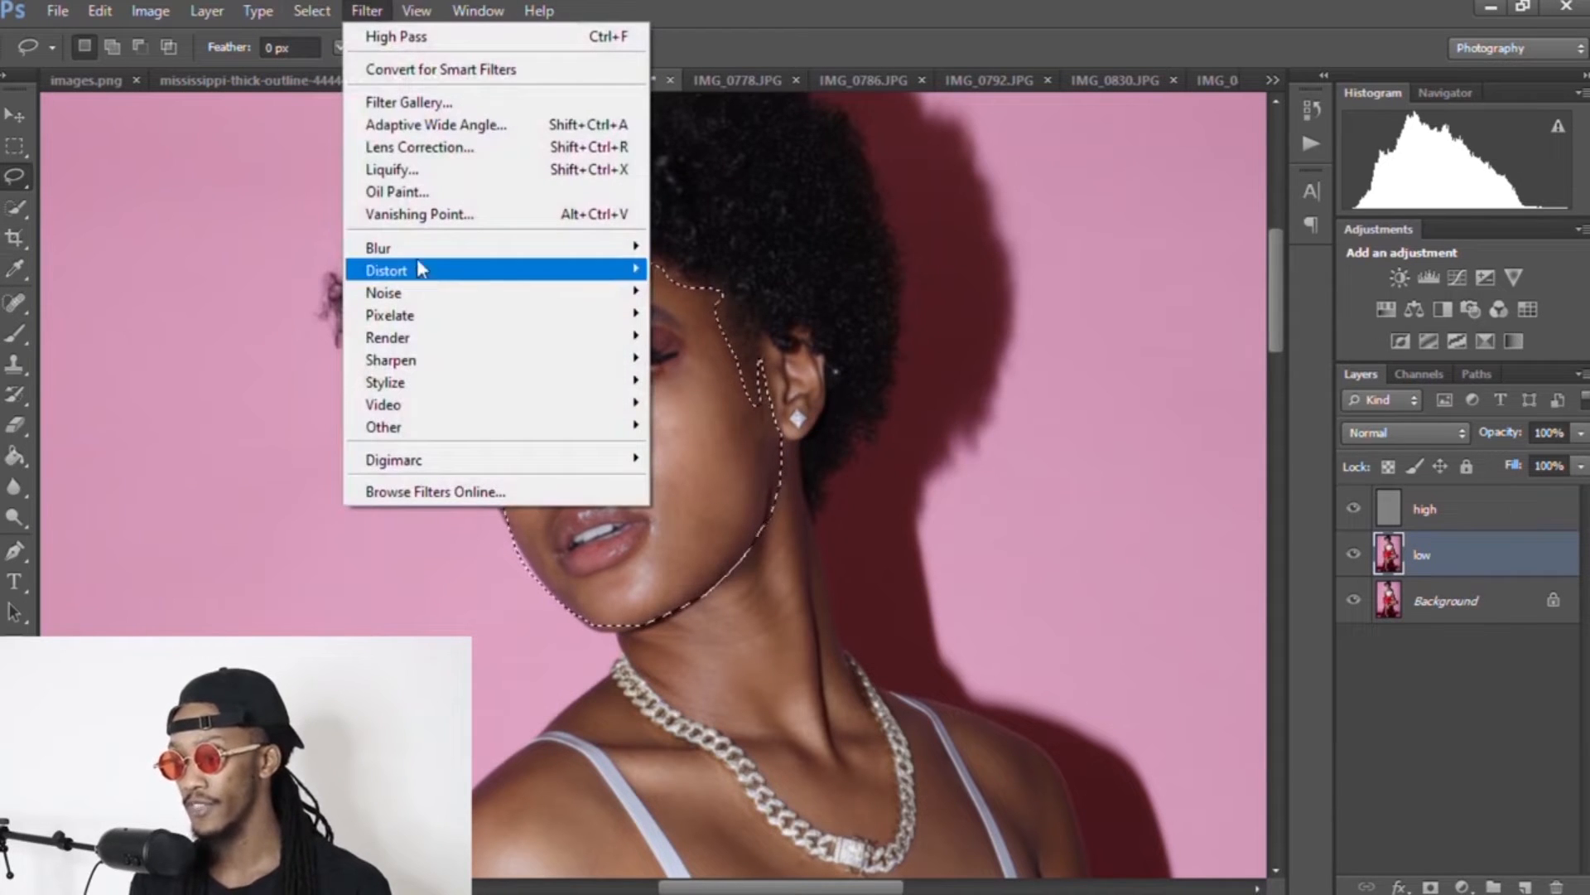
mouse_move(417, 252)
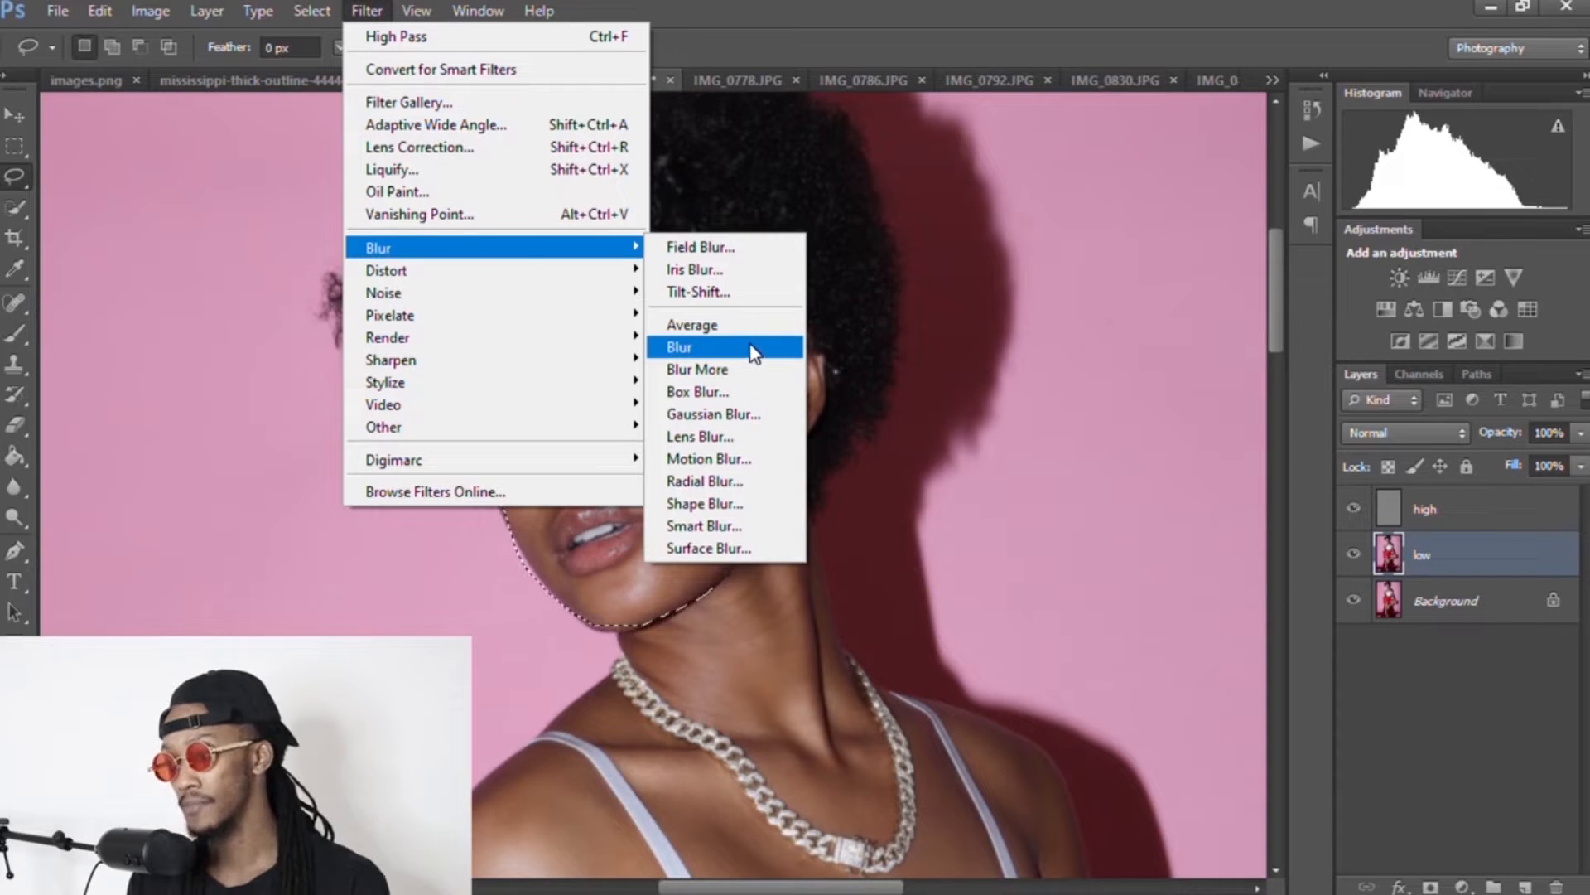
left_click(714, 415)
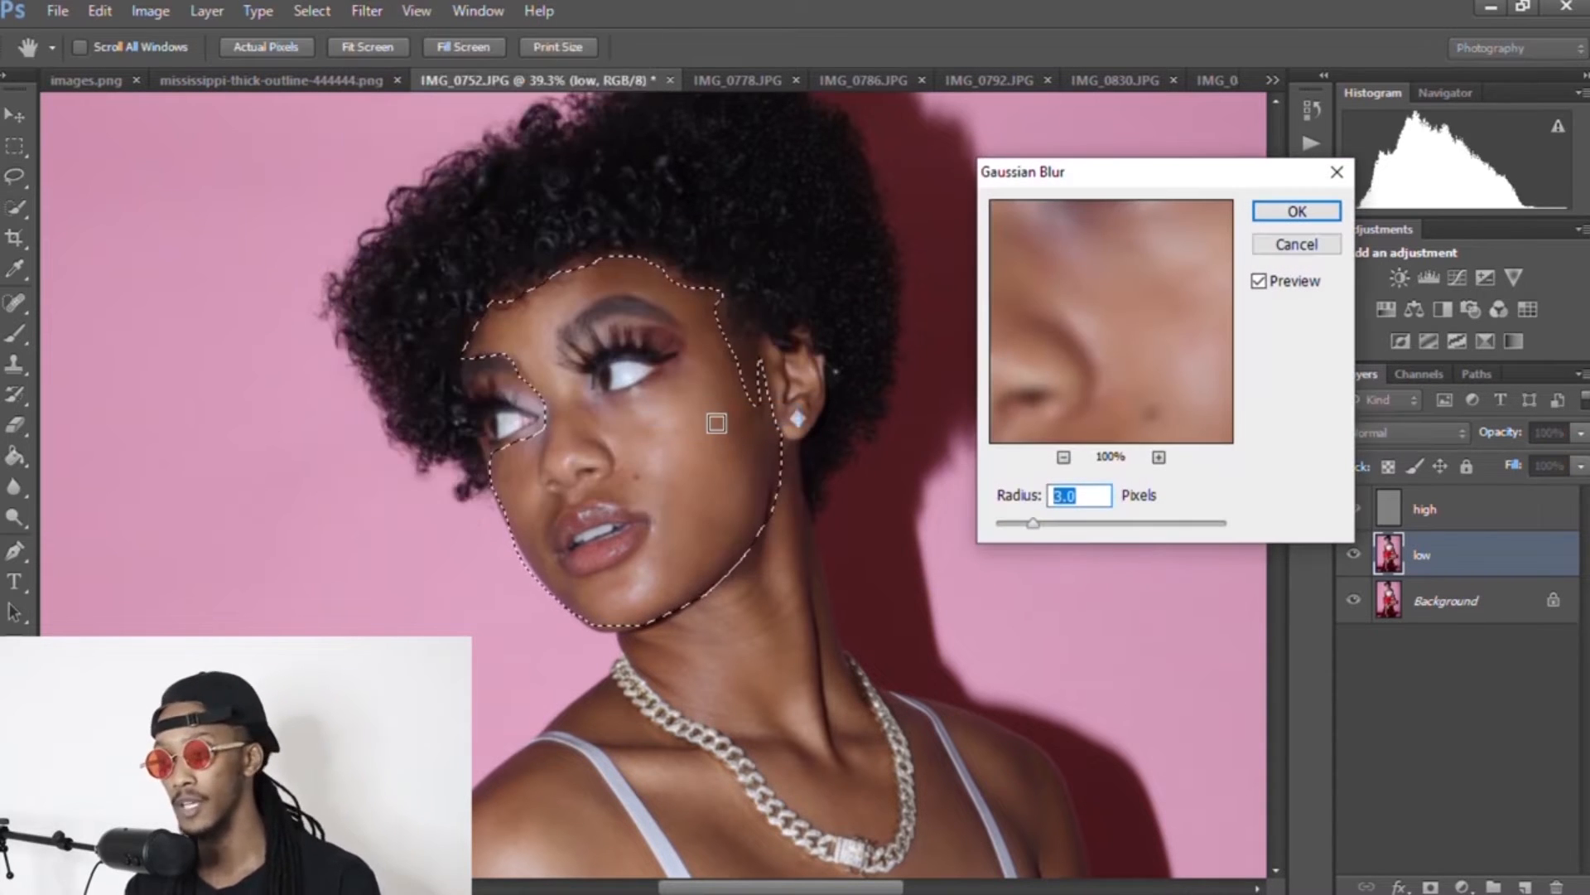
Step: Try Gaussian Blur radii of 5, 3 and 0.1 pixels on the selected face
type("5")
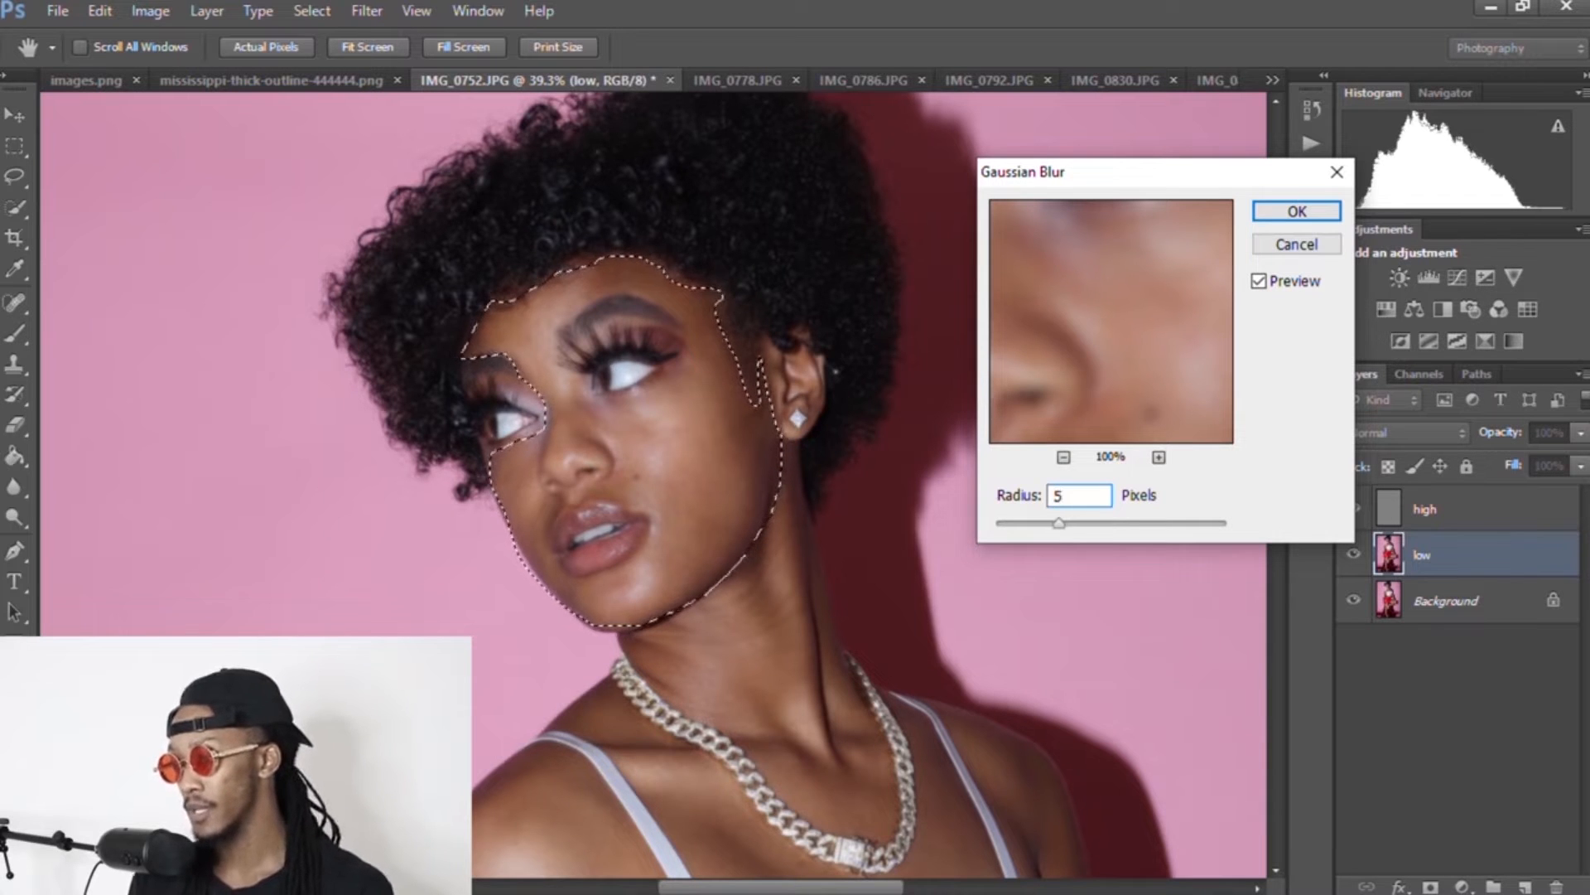
key("BackSpace")
type("3")
key("BackSpace")
type("0.1")
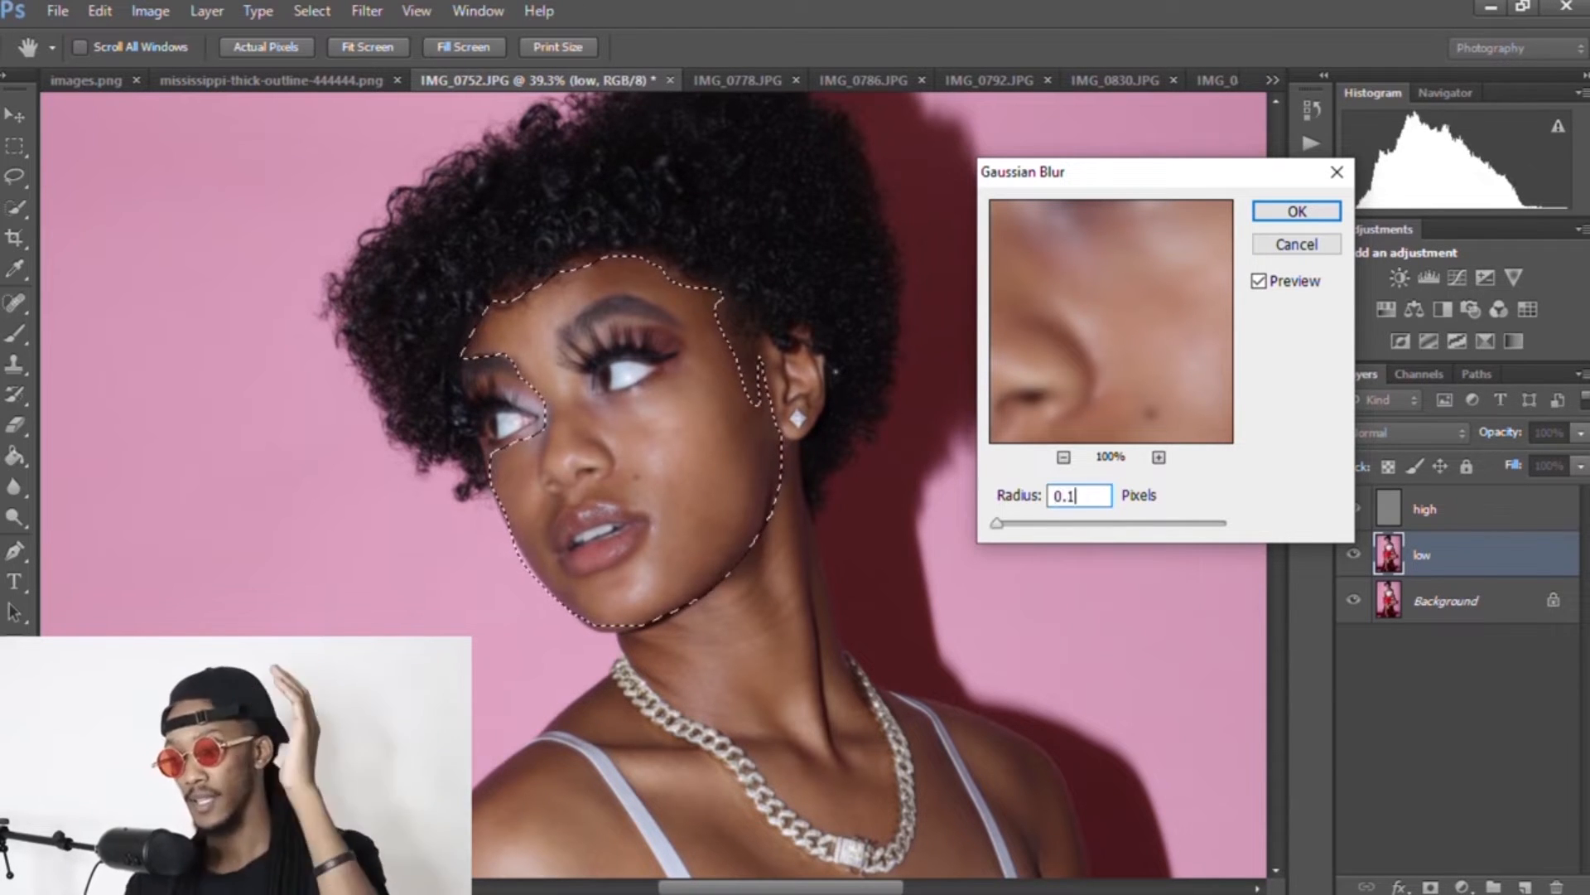
Step: Reduce the blur preview to 33%, apply Gaussian Blur to the face with a 3-pixel radius, and deselect
left_click(1064, 457)
left_click(1064, 457)
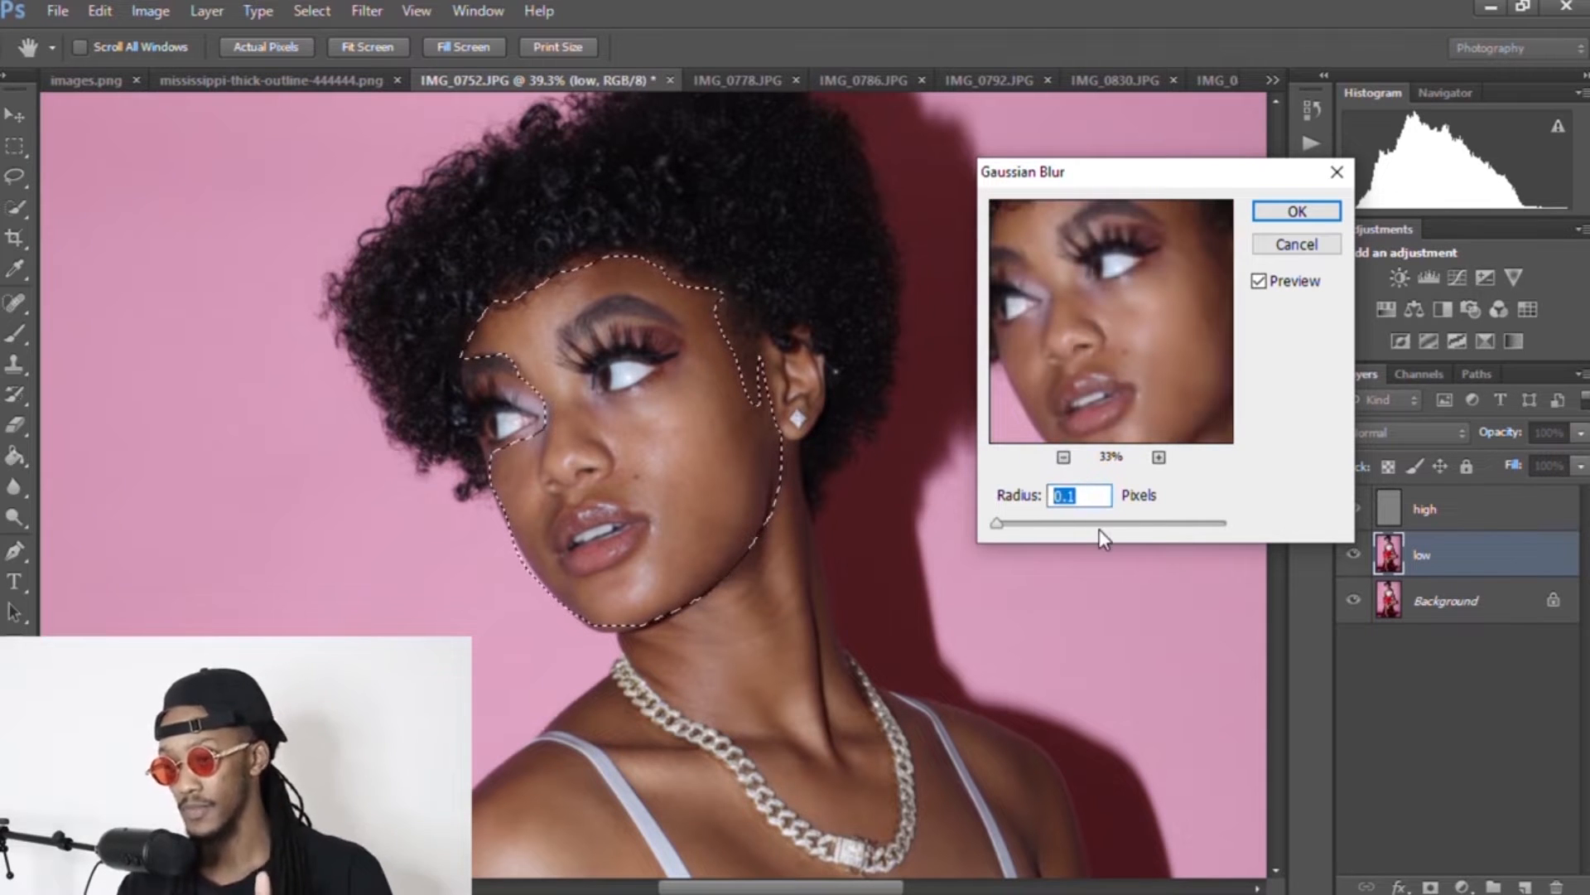
type("5")
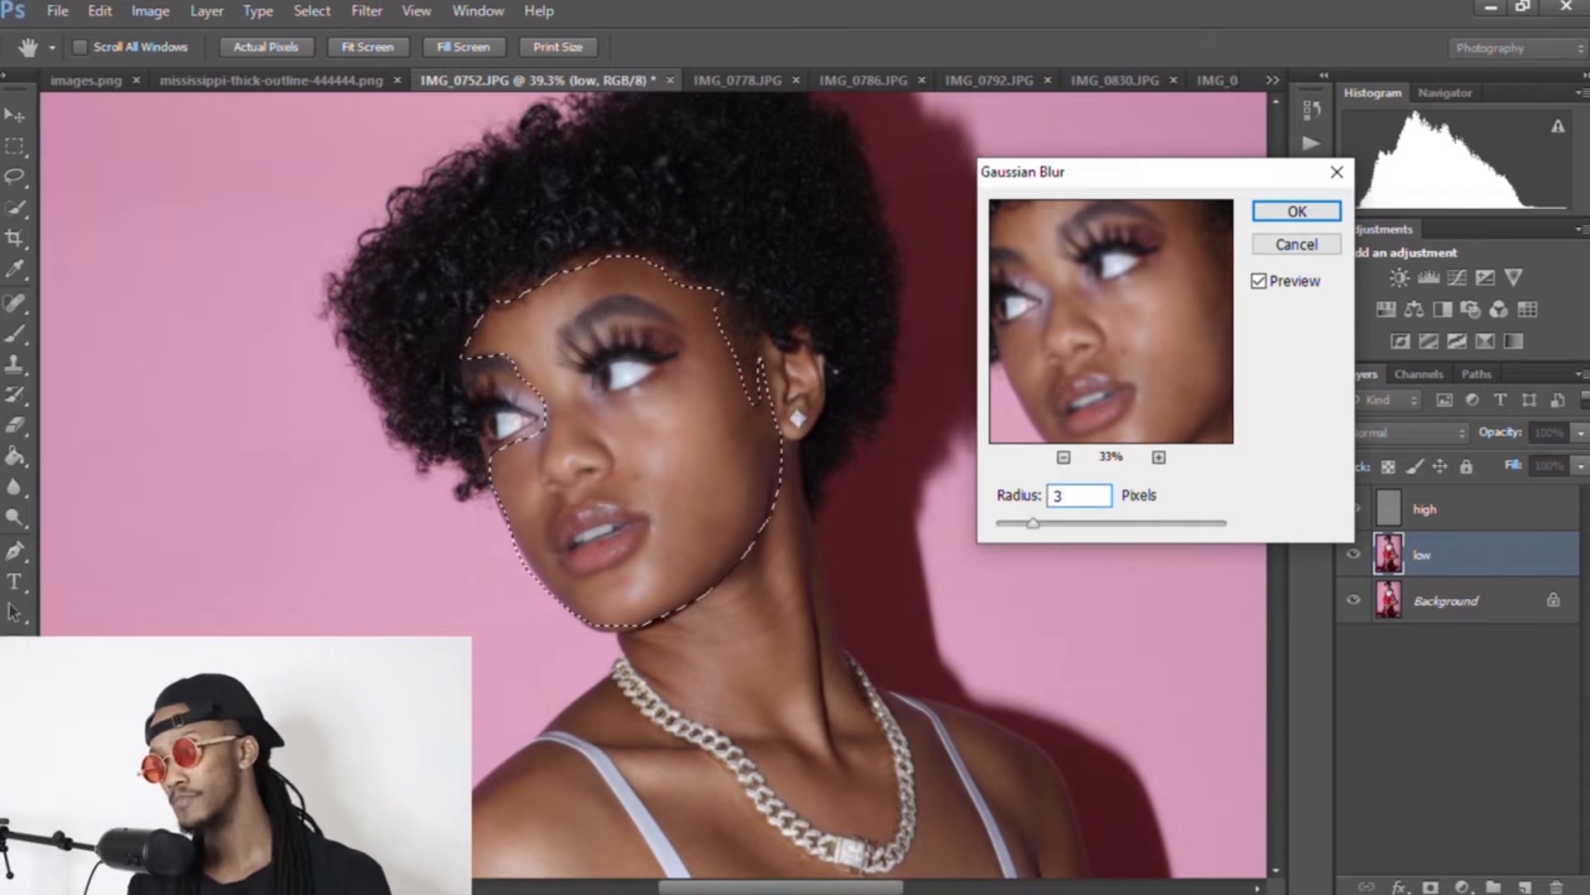
key("Return")
key("ctrl+d")
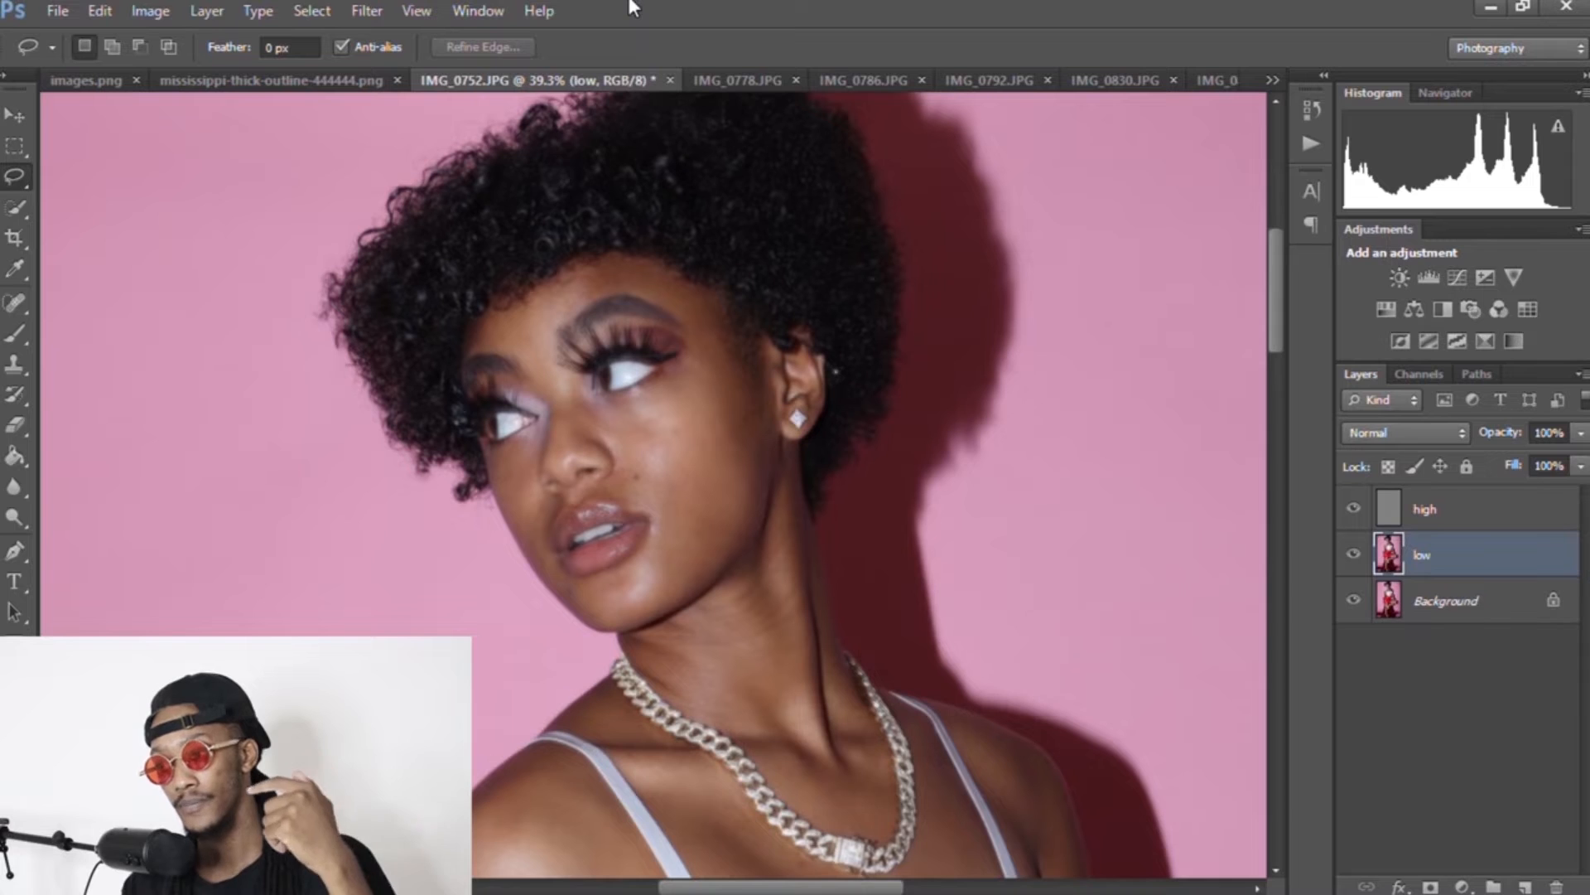
Step: Erase the blur over the eyes on the low layer with a soft 75-pixel Eraser at 0% hardness
double_click(686, 18)
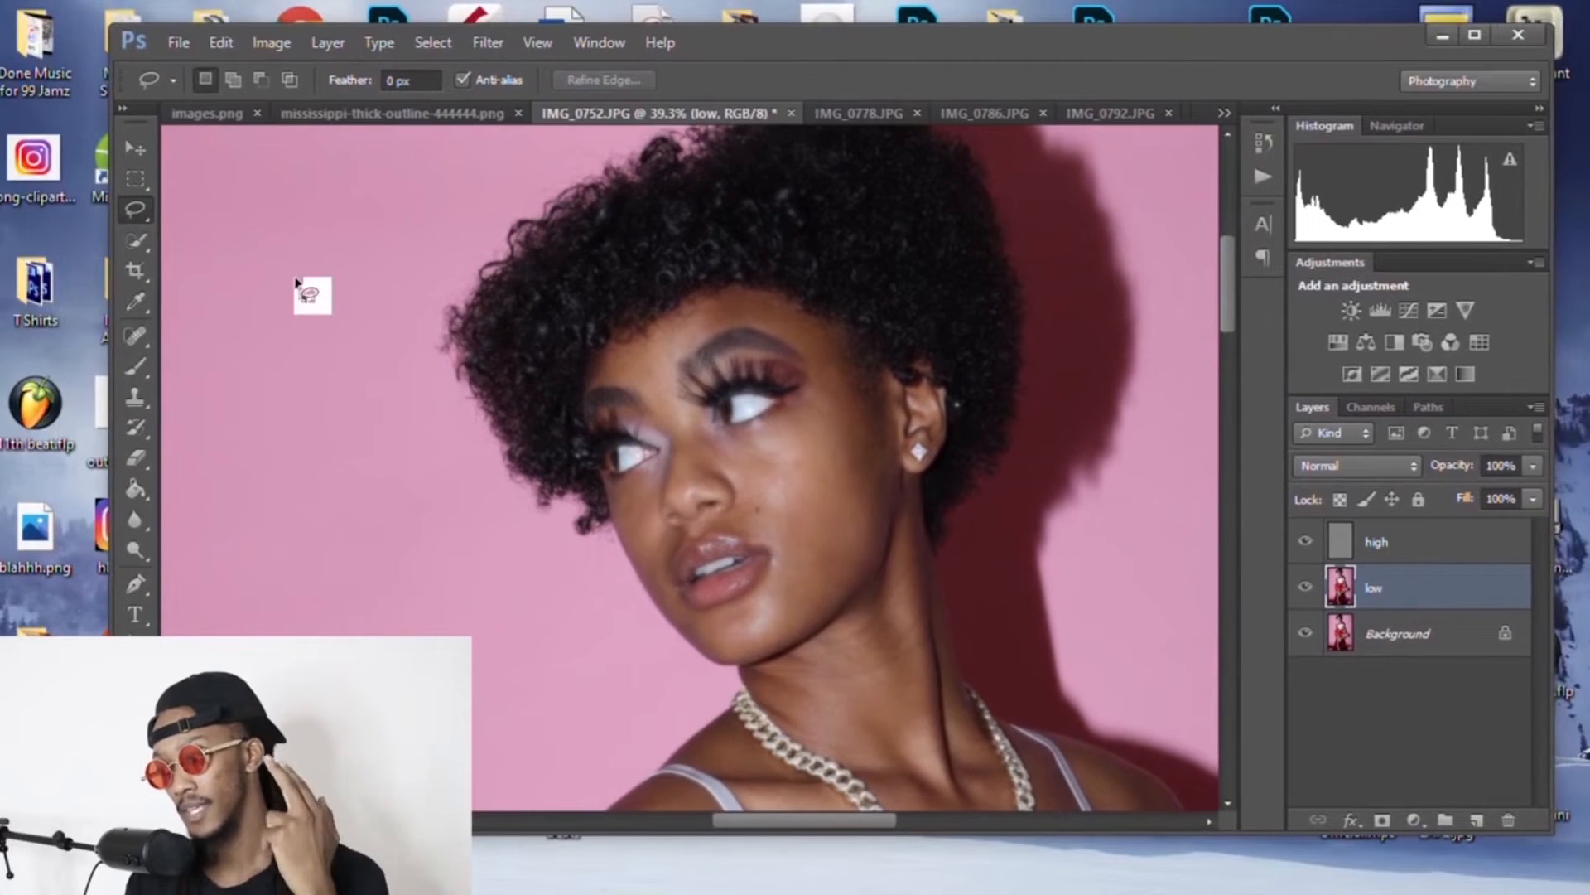
left_click(143, 444)
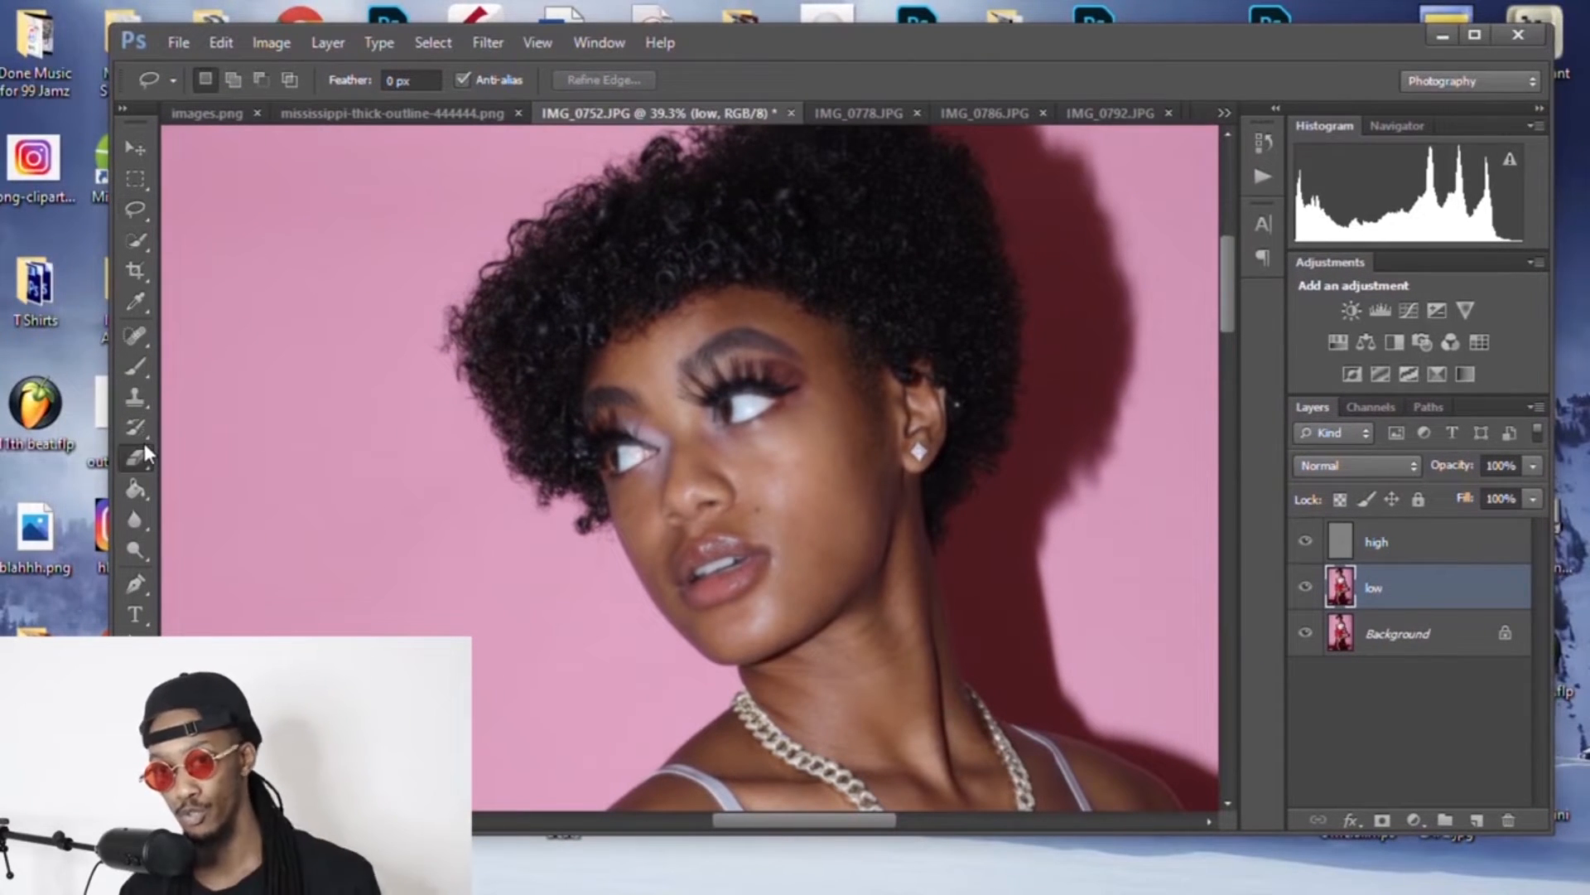
left_click(1476, 36)
left_click(85, 50)
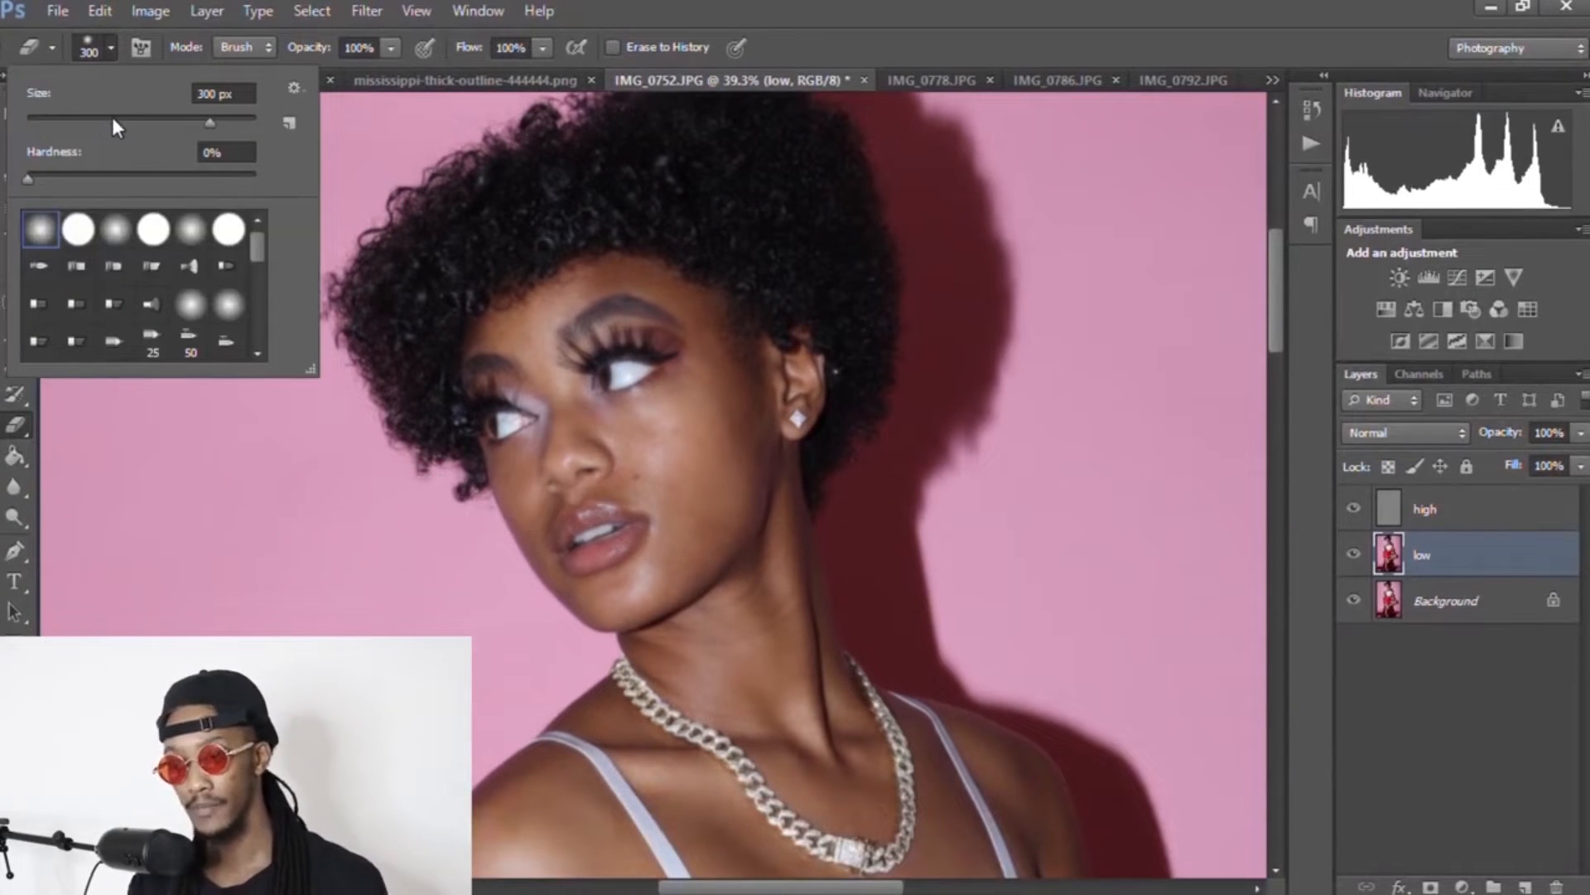
left_click(113, 120)
mouse_move(523, 416)
left_mouse_down()
mouse_move(483, 416)
mouse_move(511, 423)
left_mouse_up()
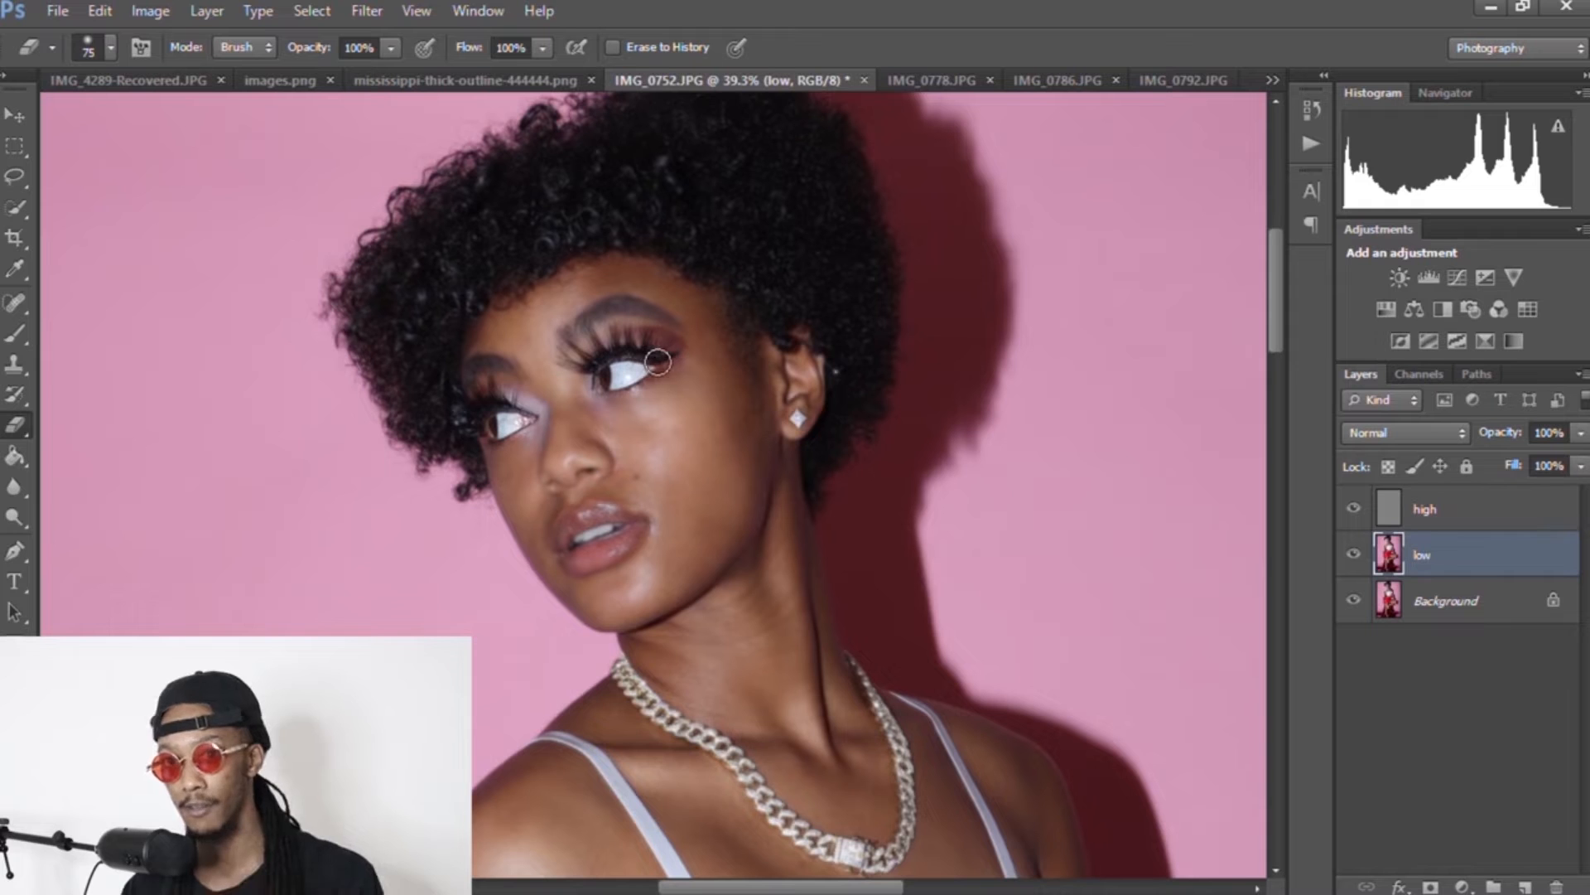
Step: Reduce the Eraser size to 49 pixels and erase the blur around the eyebrow and lips on the low layer
left_click(91, 47)
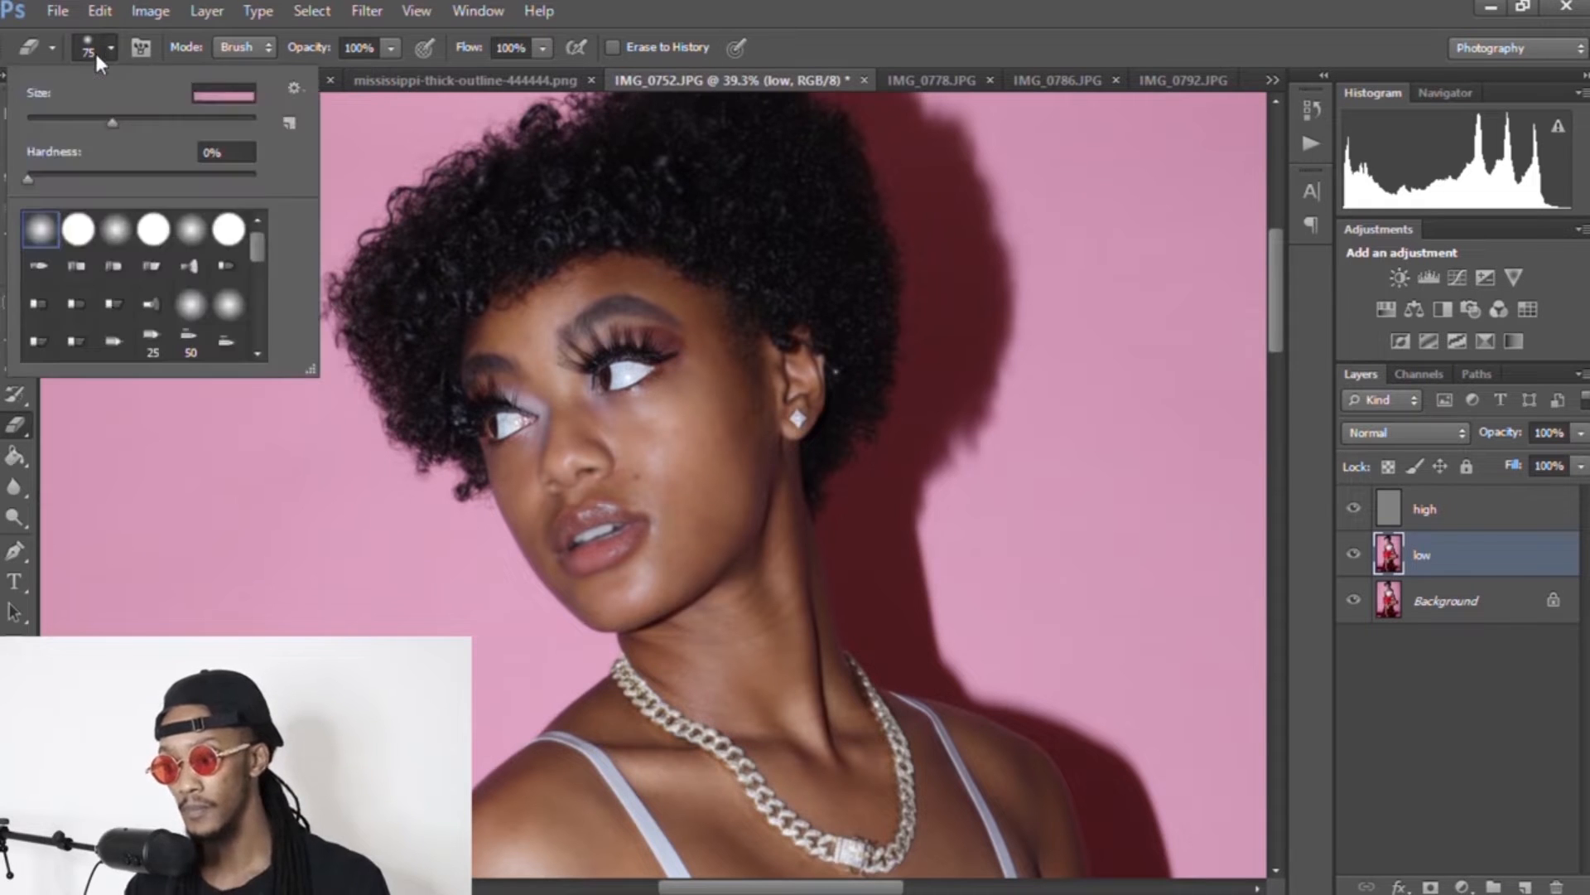
left_click(82, 120)
left_click_drag(648, 311, 610, 310)
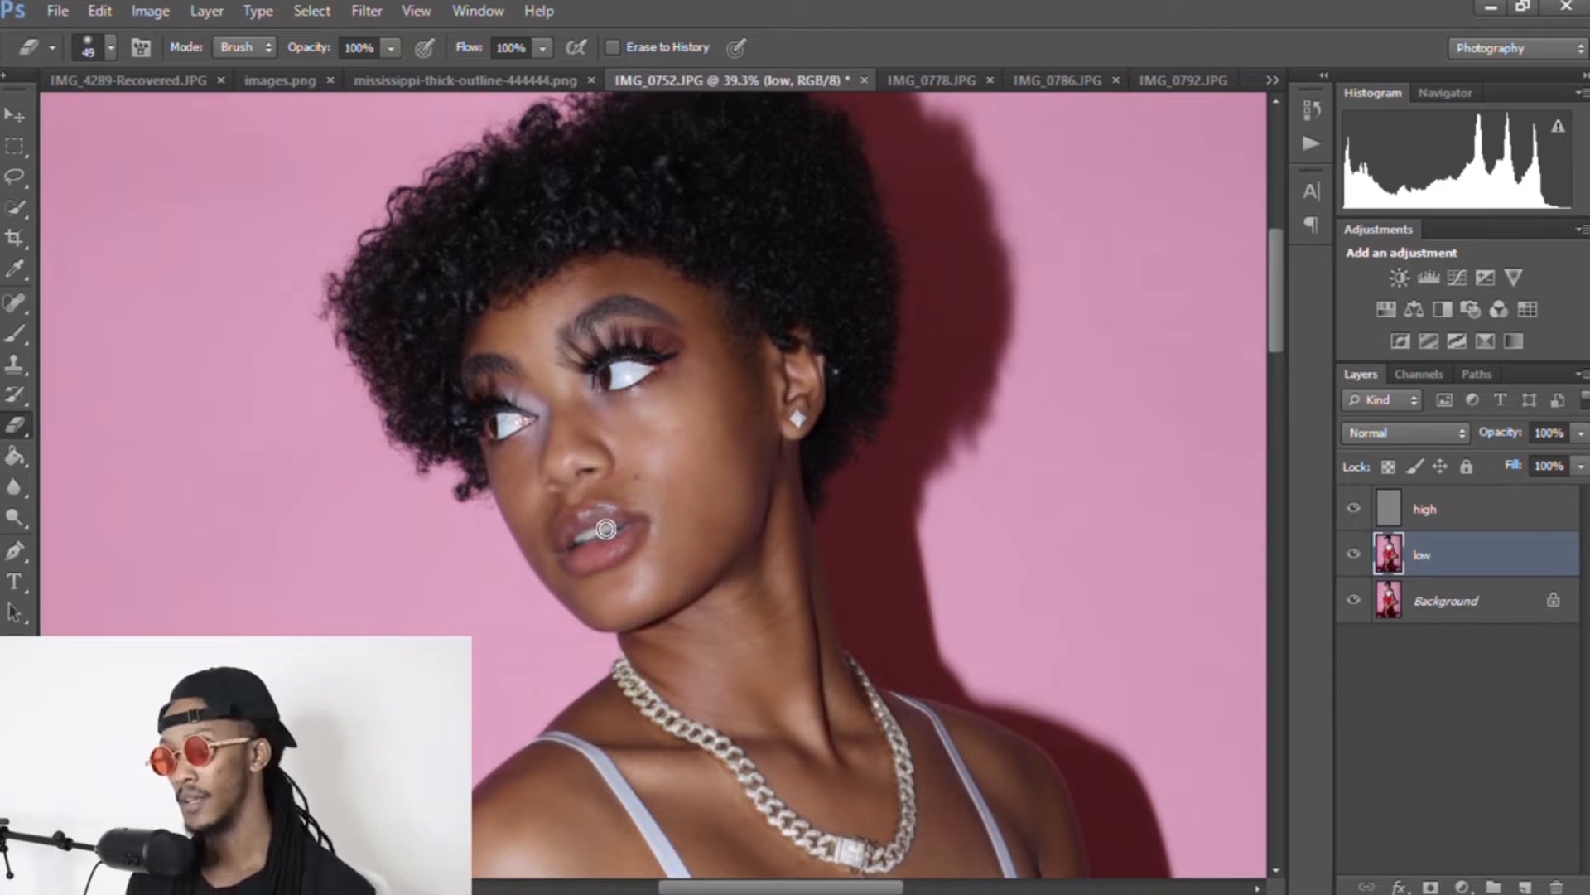
Step: Reduce the Eraser size to 27 pixels and erase the blur over the teeth on the low layer
key("z")
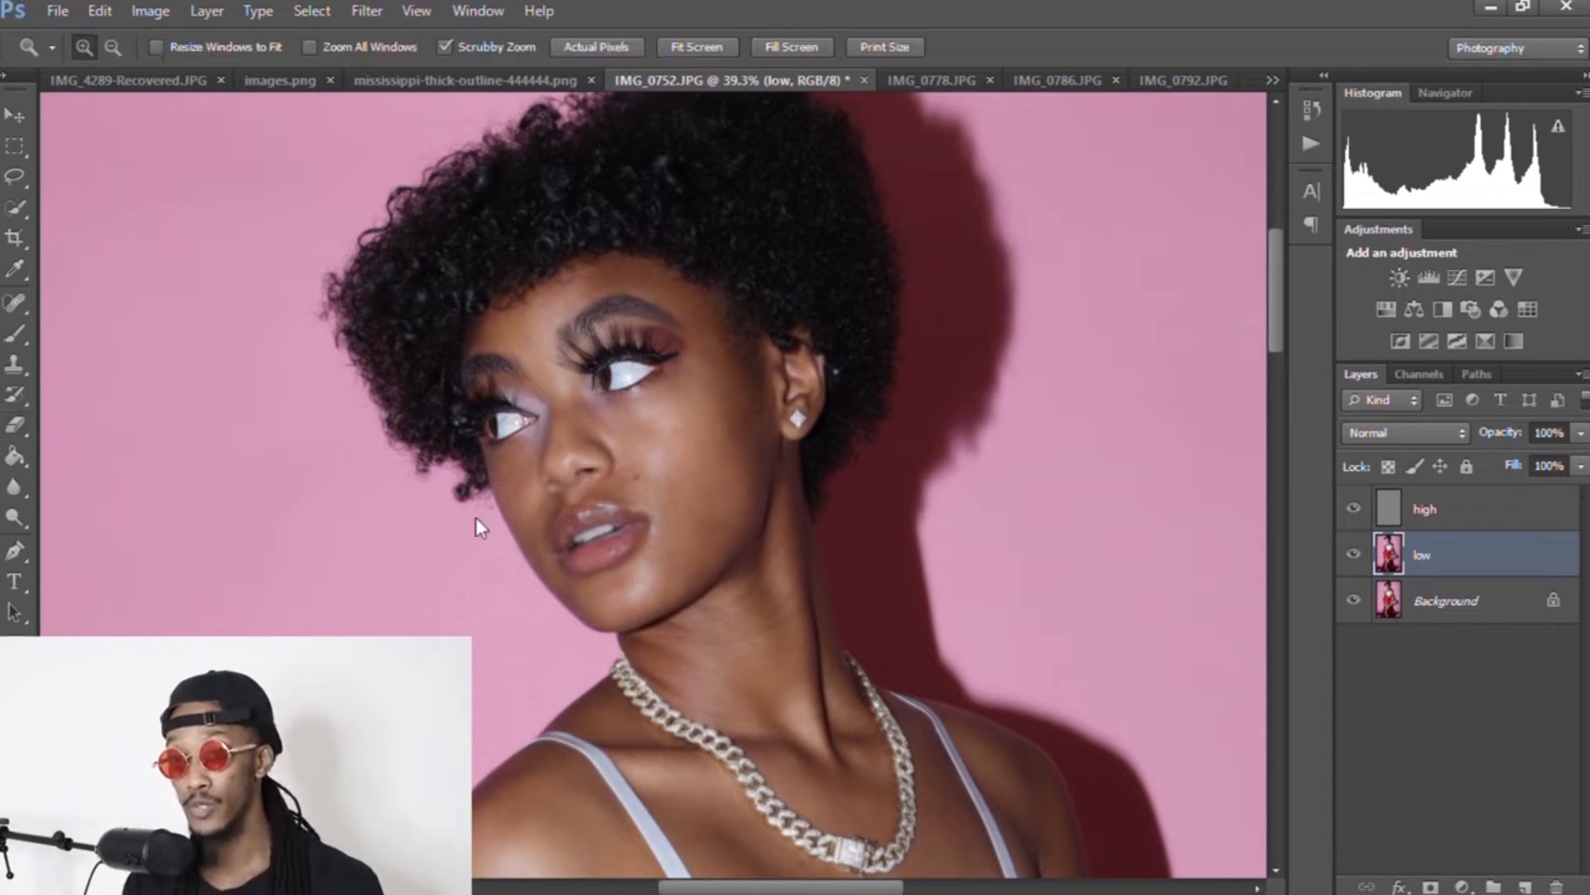
left_click_drag(657, 500, 738, 501)
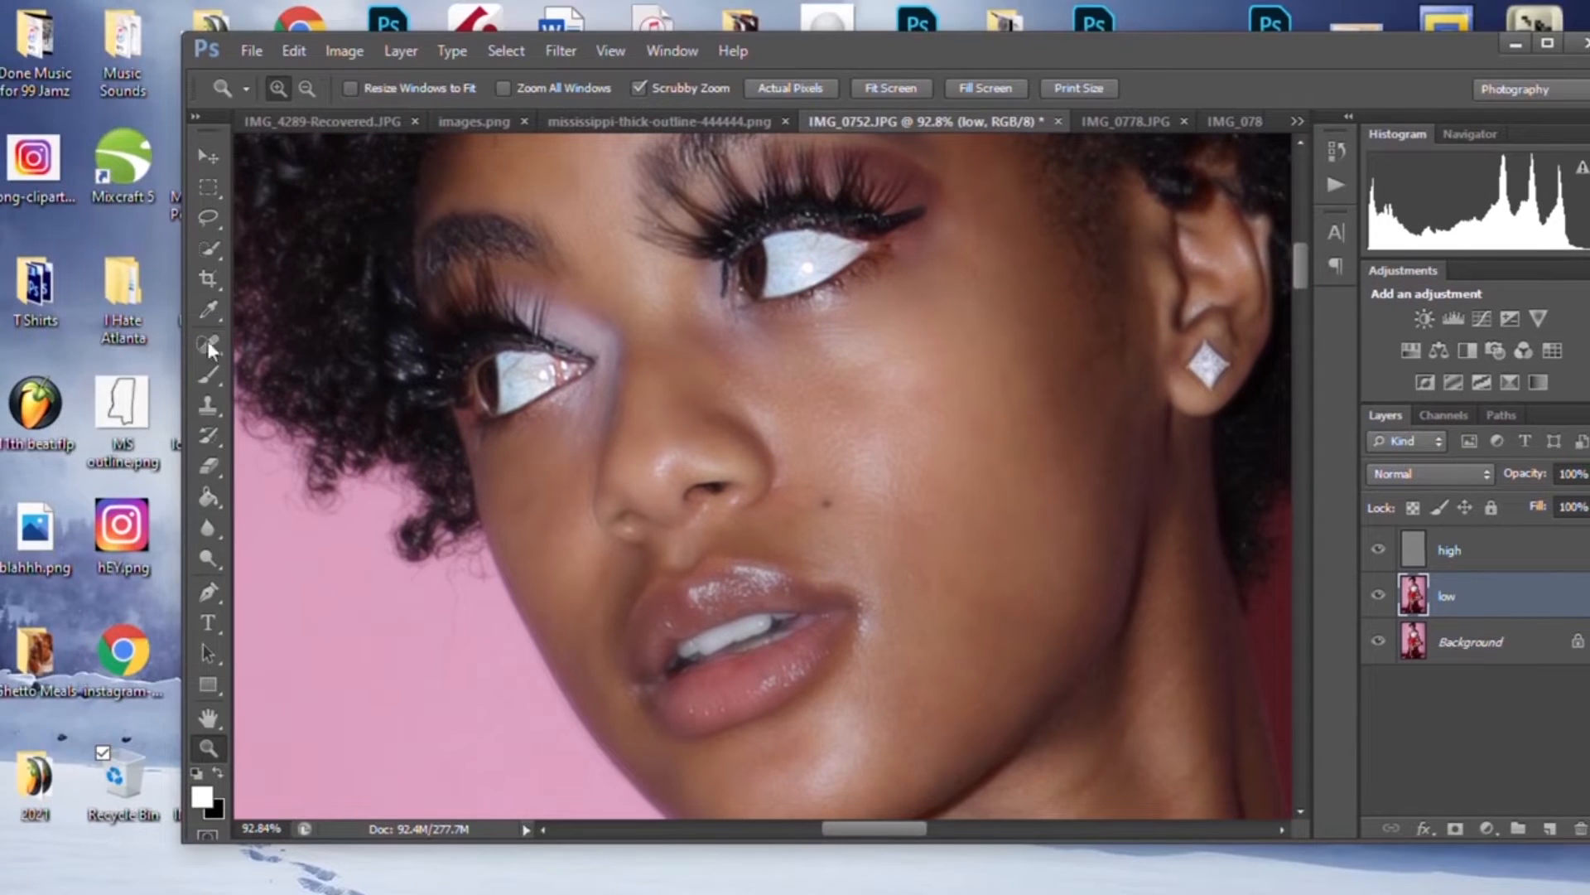
left_click(208, 465)
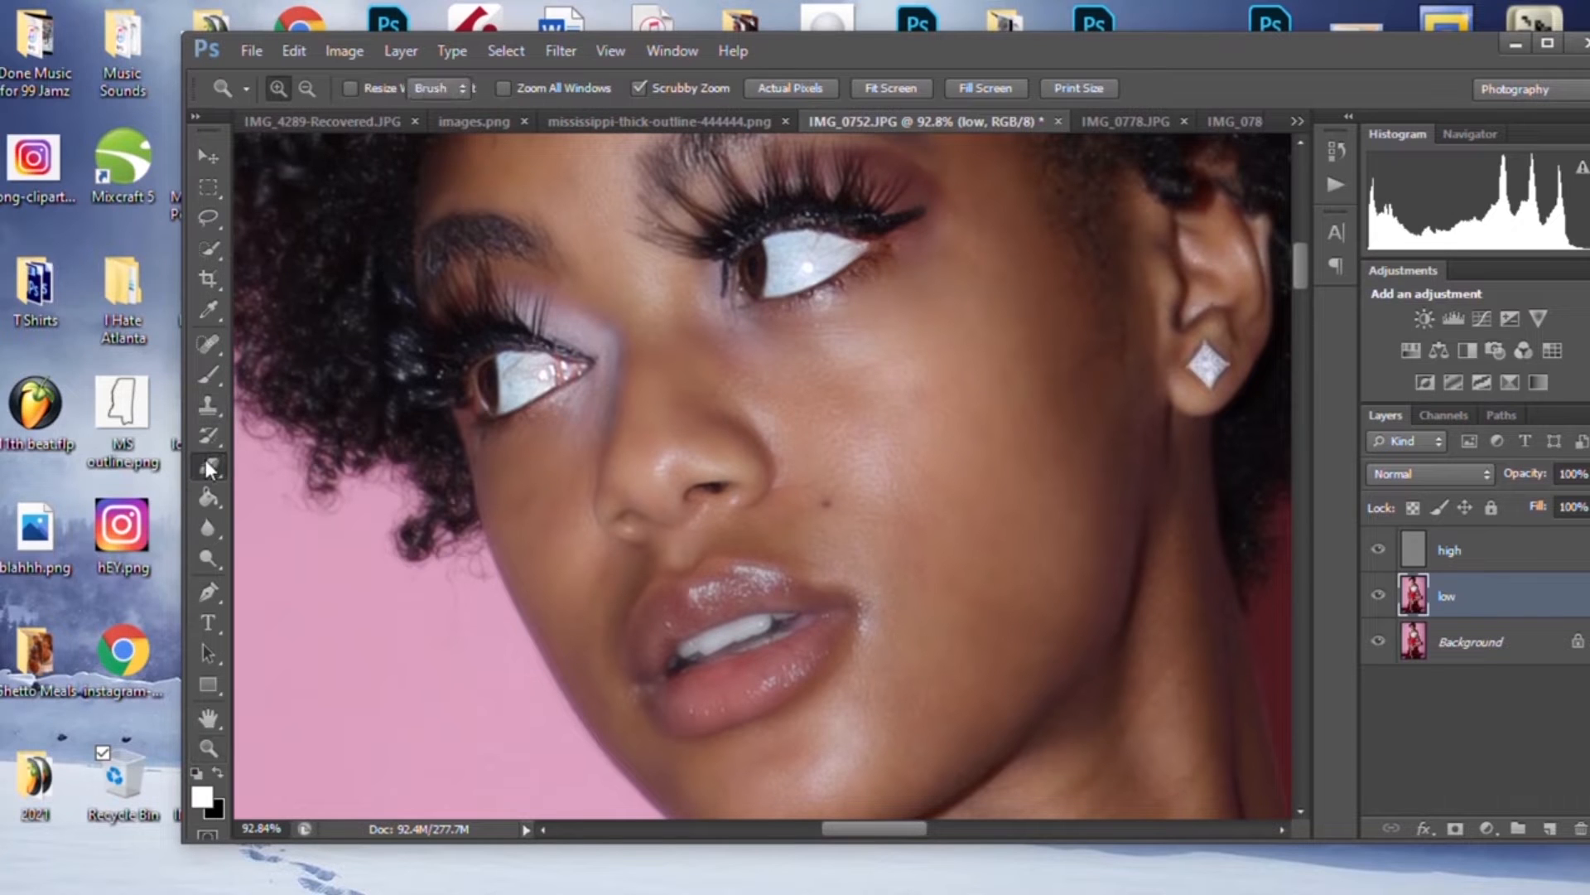
left_click(1548, 43)
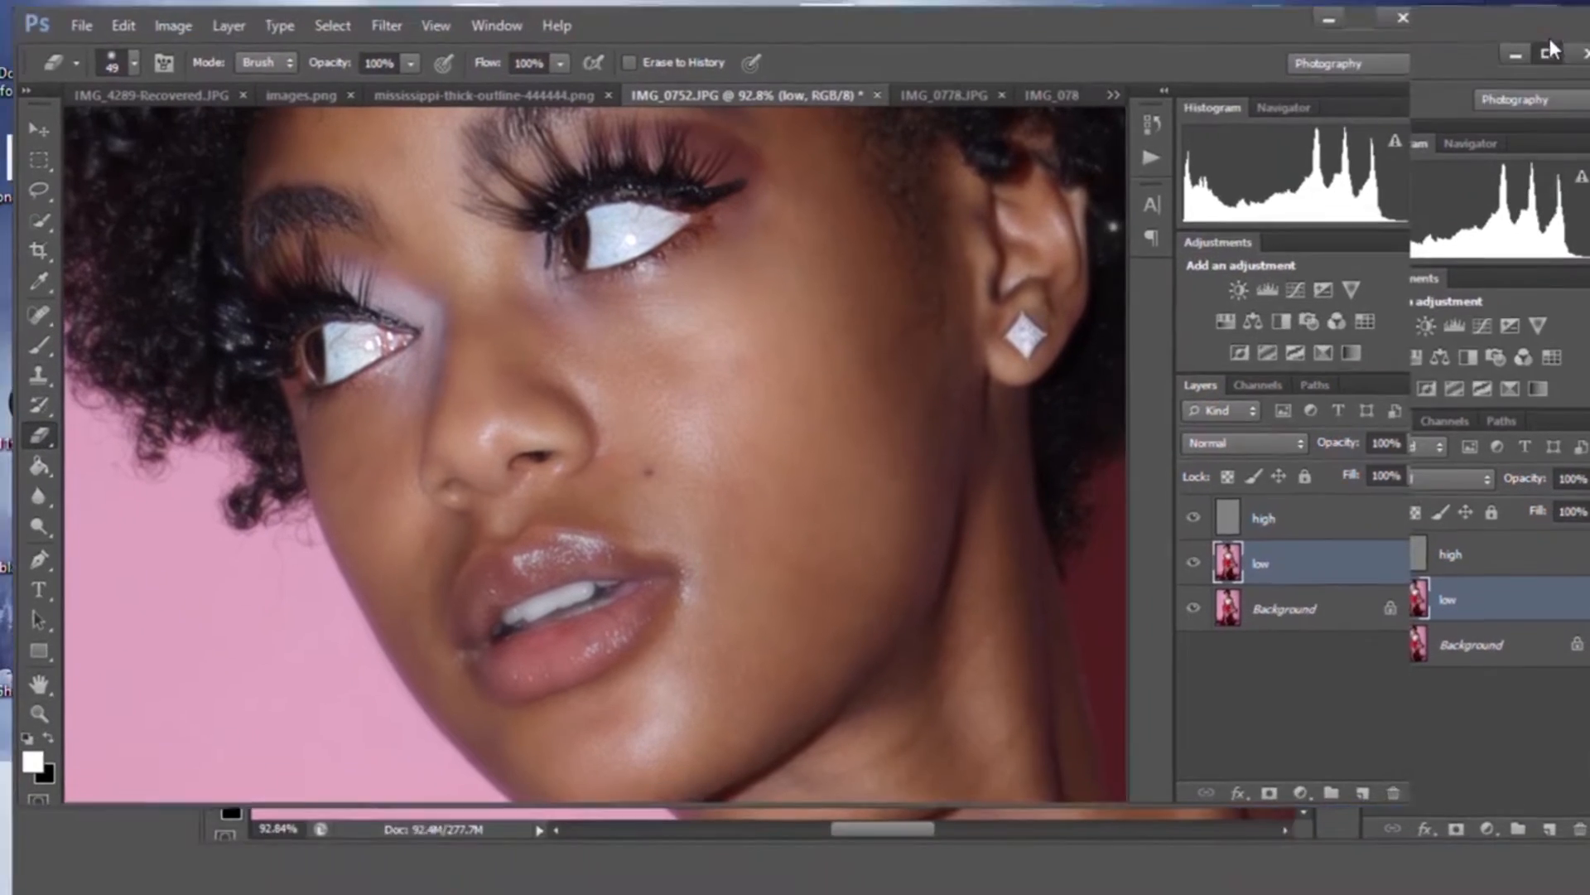
left_click(88, 47)
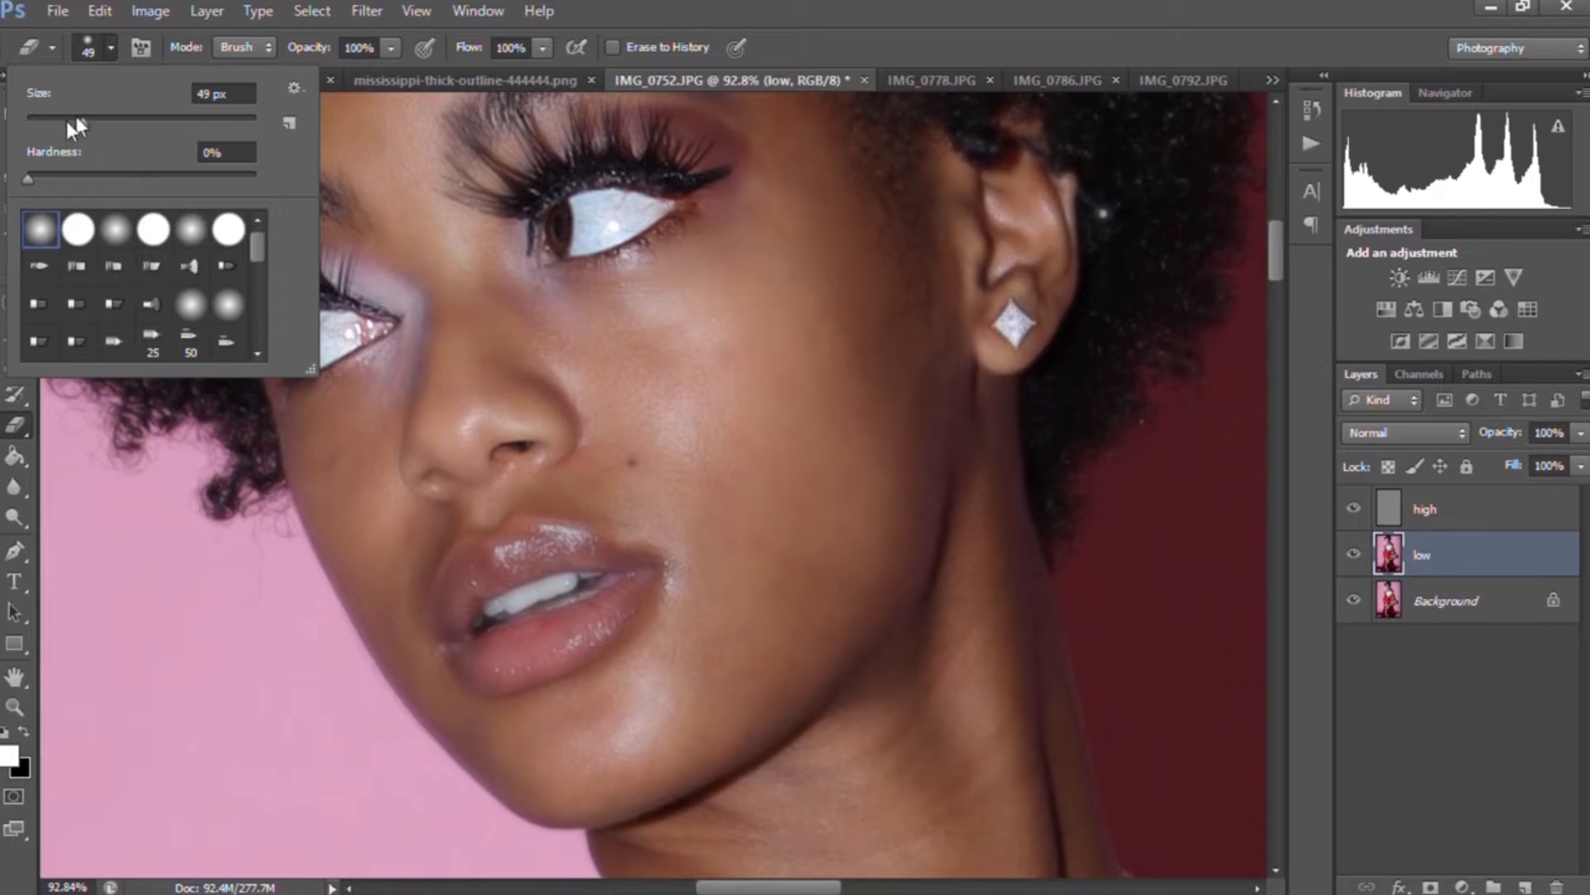
left_click_drag(77, 118, 57, 123)
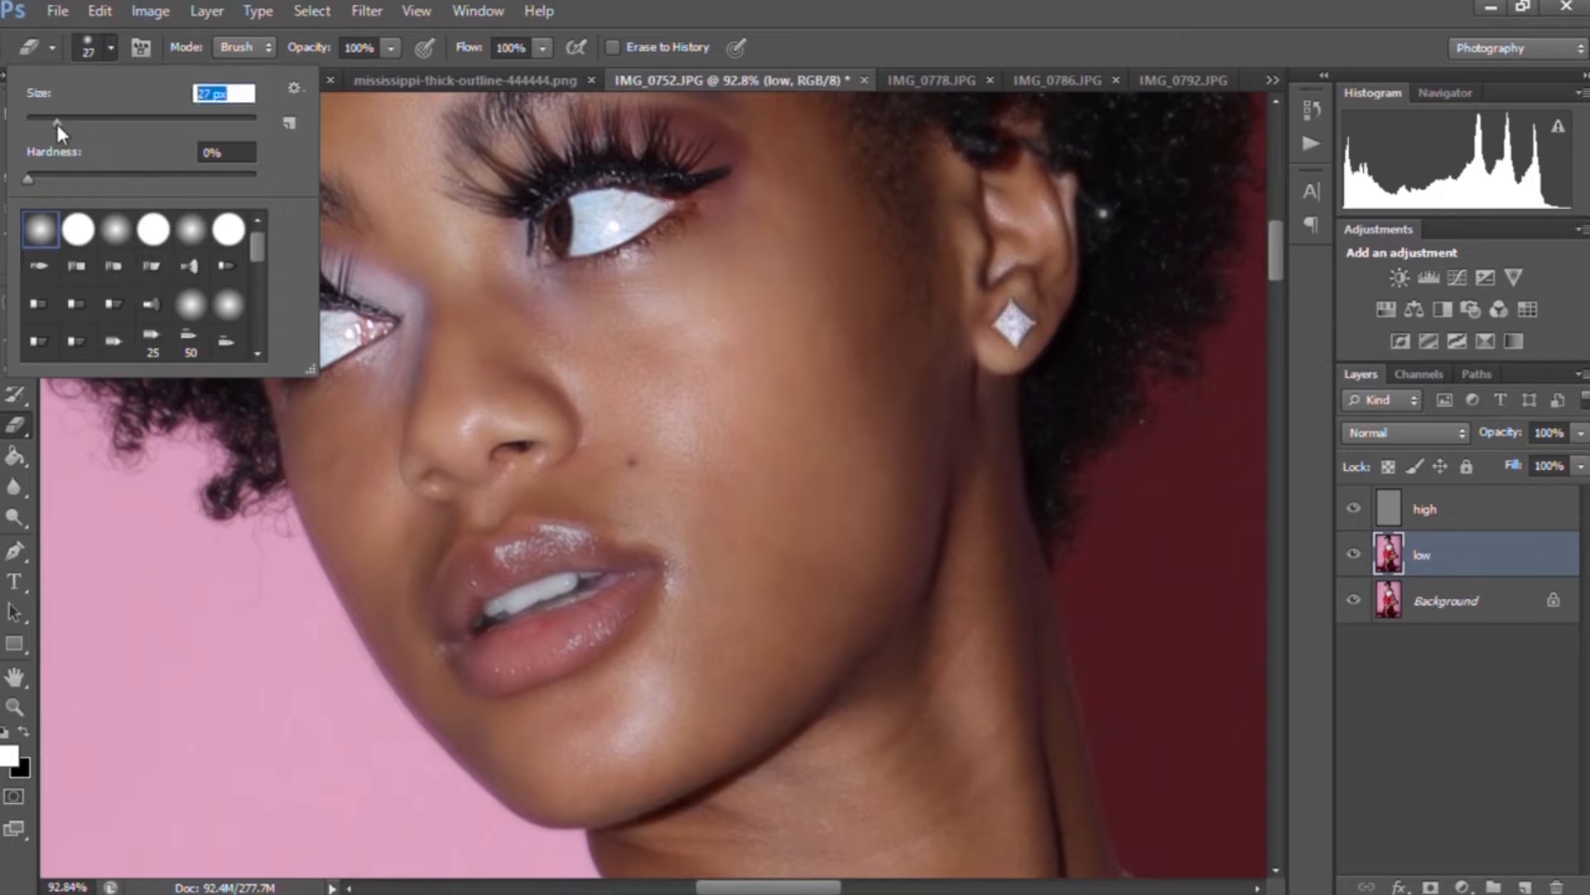
left_click(578, 583)
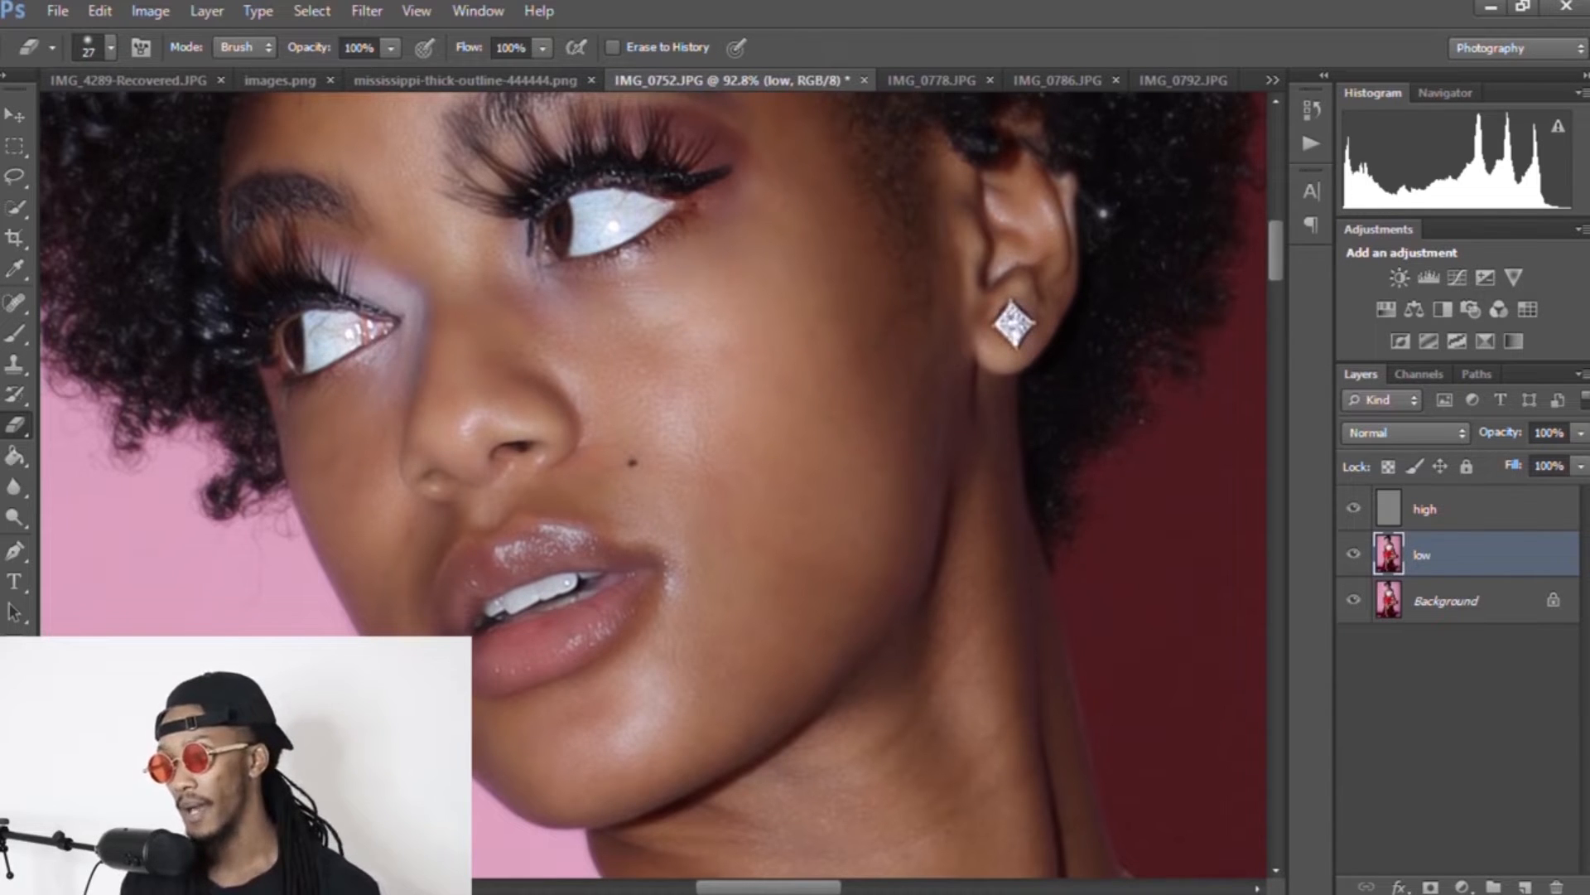
Step: Select the tattooed arm from shoulder to wrist on the low layer with the Quick Selection tool
key("z")
left_click(695, 48)
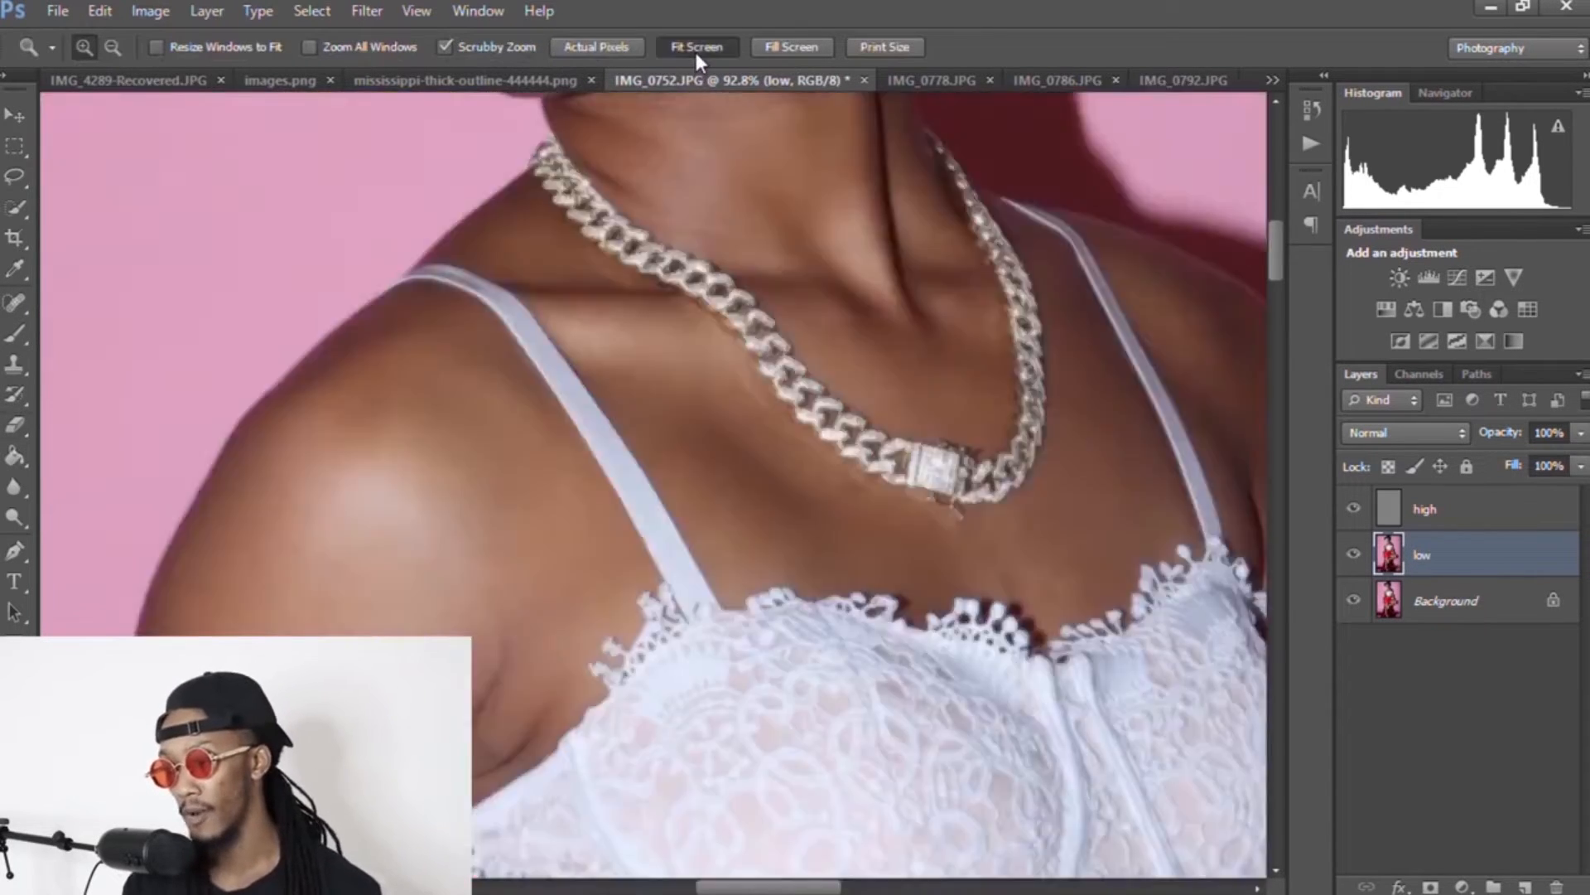
left_click_drag(660, 264, 784, 251)
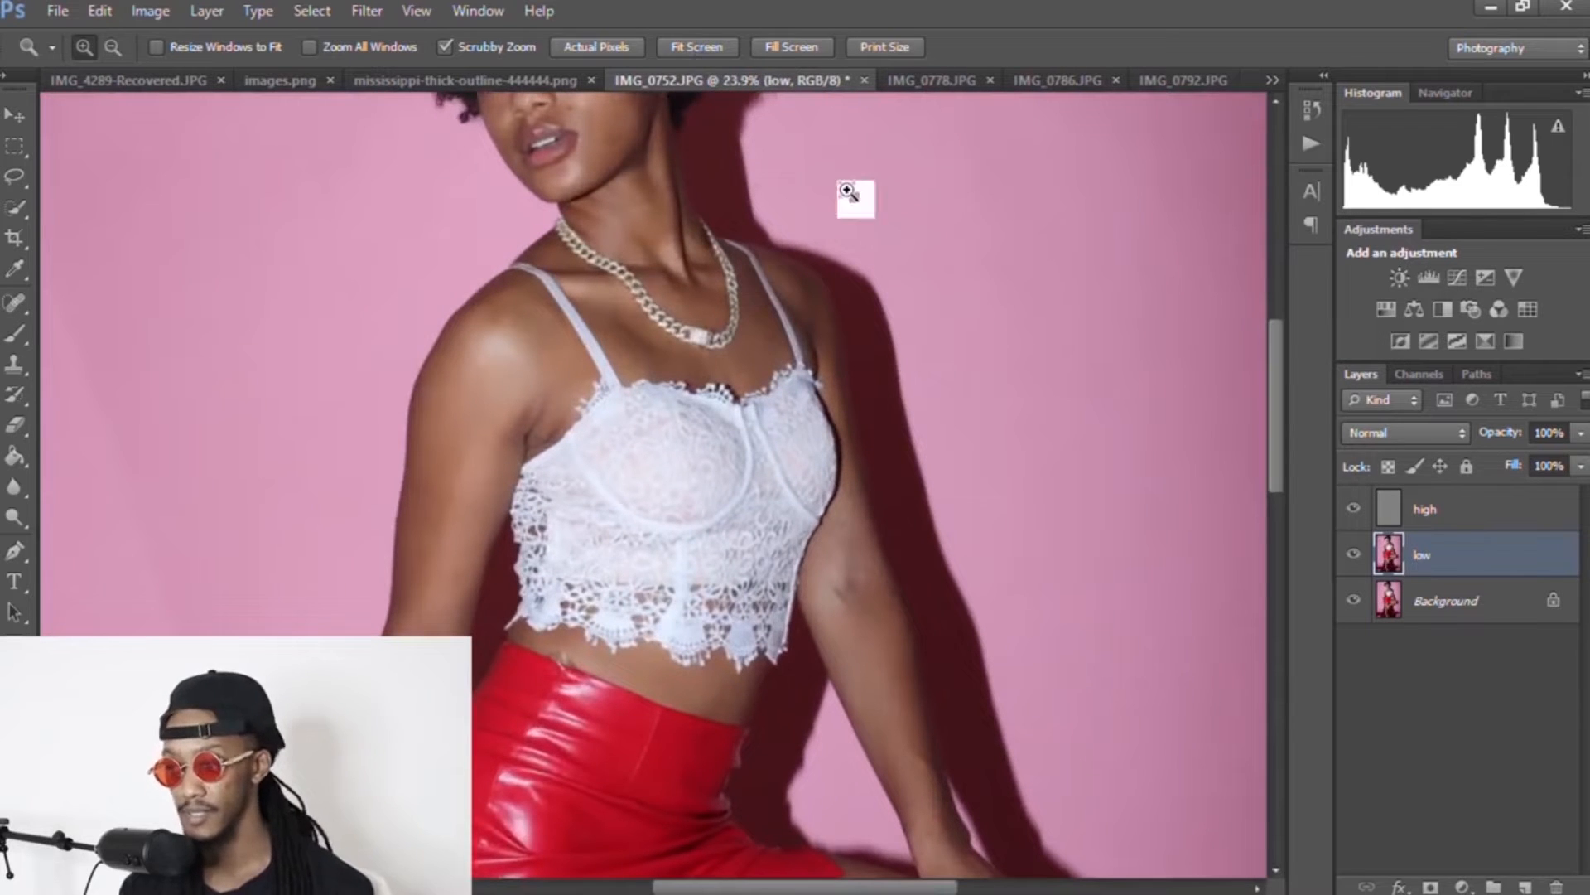
left_click(15, 207)
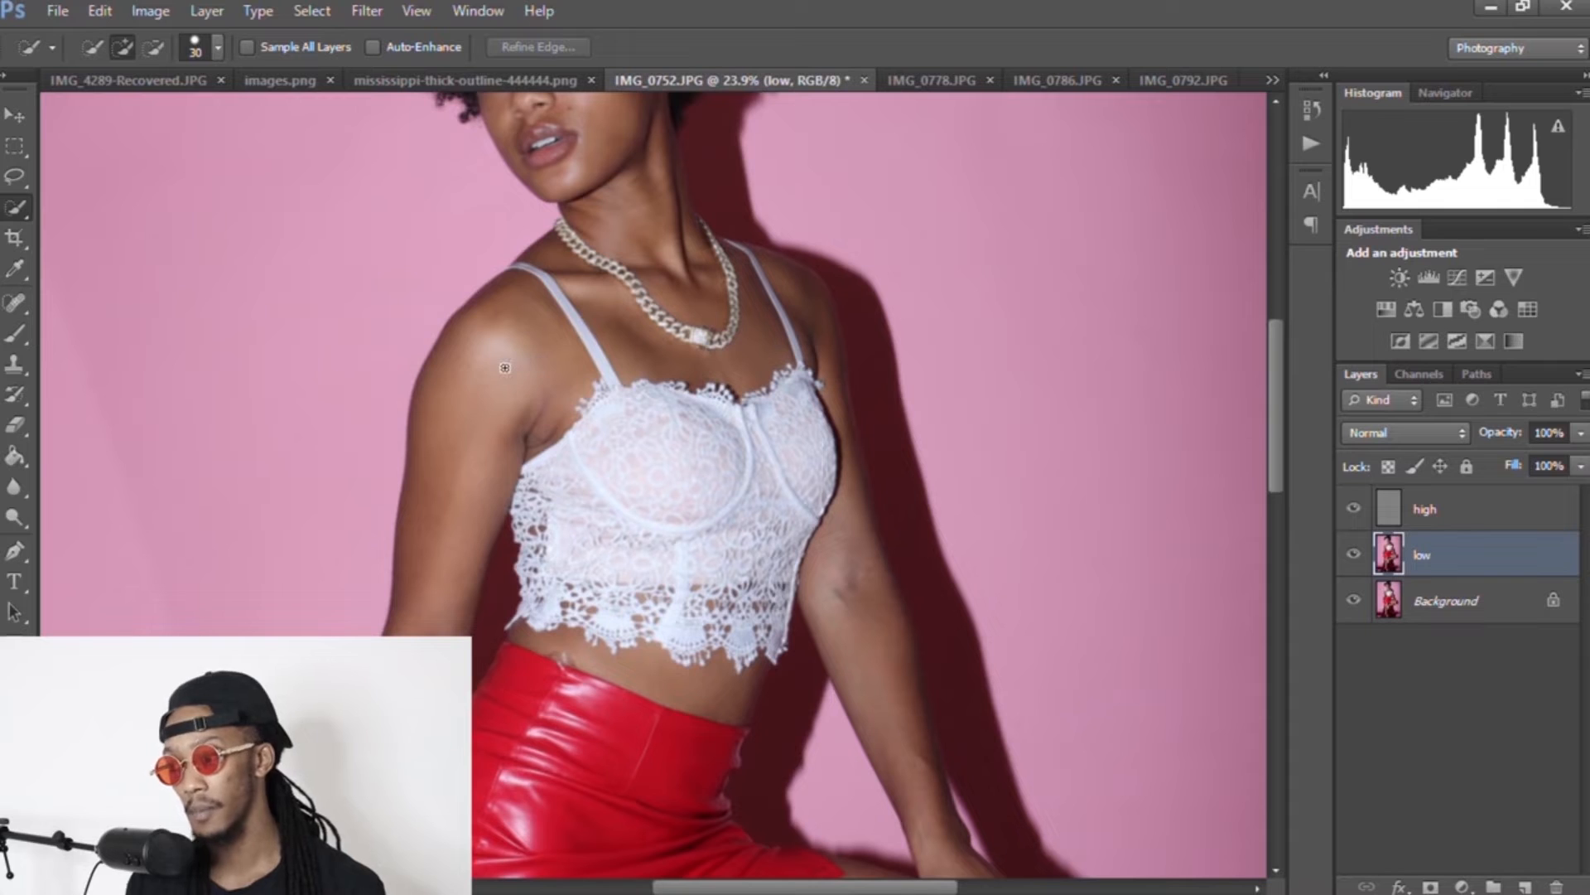
mouse_move(460, 468)
left_mouse_down()
mouse_move(476, 356)
mouse_move(428, 616)
left_mouse_up()
left_click_drag(1284, 454, 1281, 509)
mouse_move(439, 396)
left_mouse_down()
mouse_move(369, 603)
mouse_move(384, 571)
mouse_move(397, 583)
left_mouse_up()
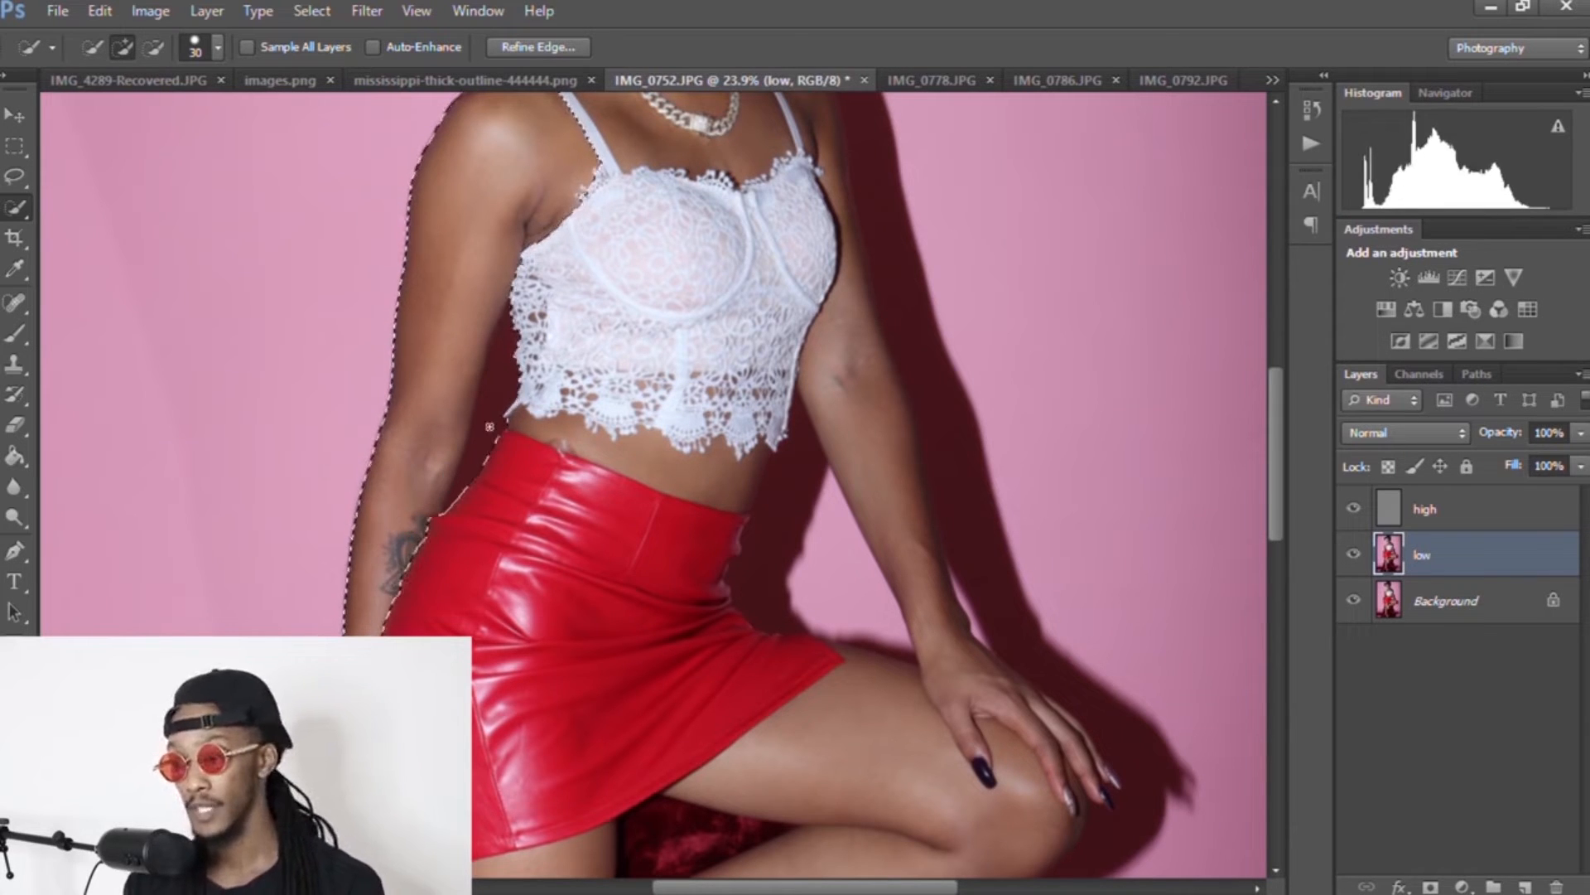
left_click_drag(1271, 411, 1274, 351)
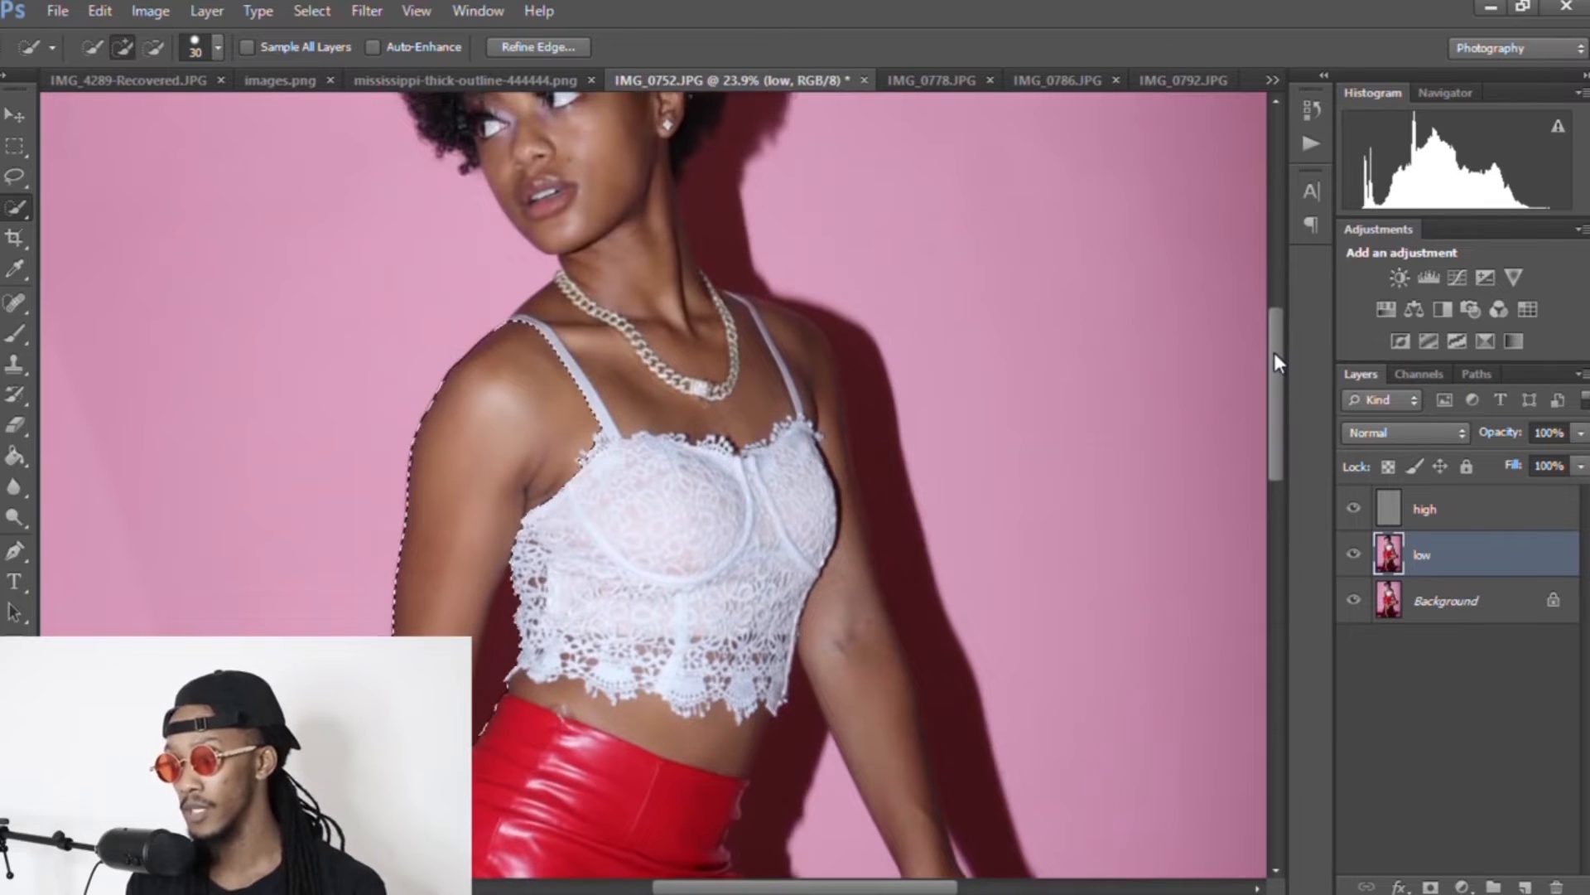
Step: Repeat the last Gaussian Blur on the tattooed arm, deselect, and undo the deselection
left_click(361, 12)
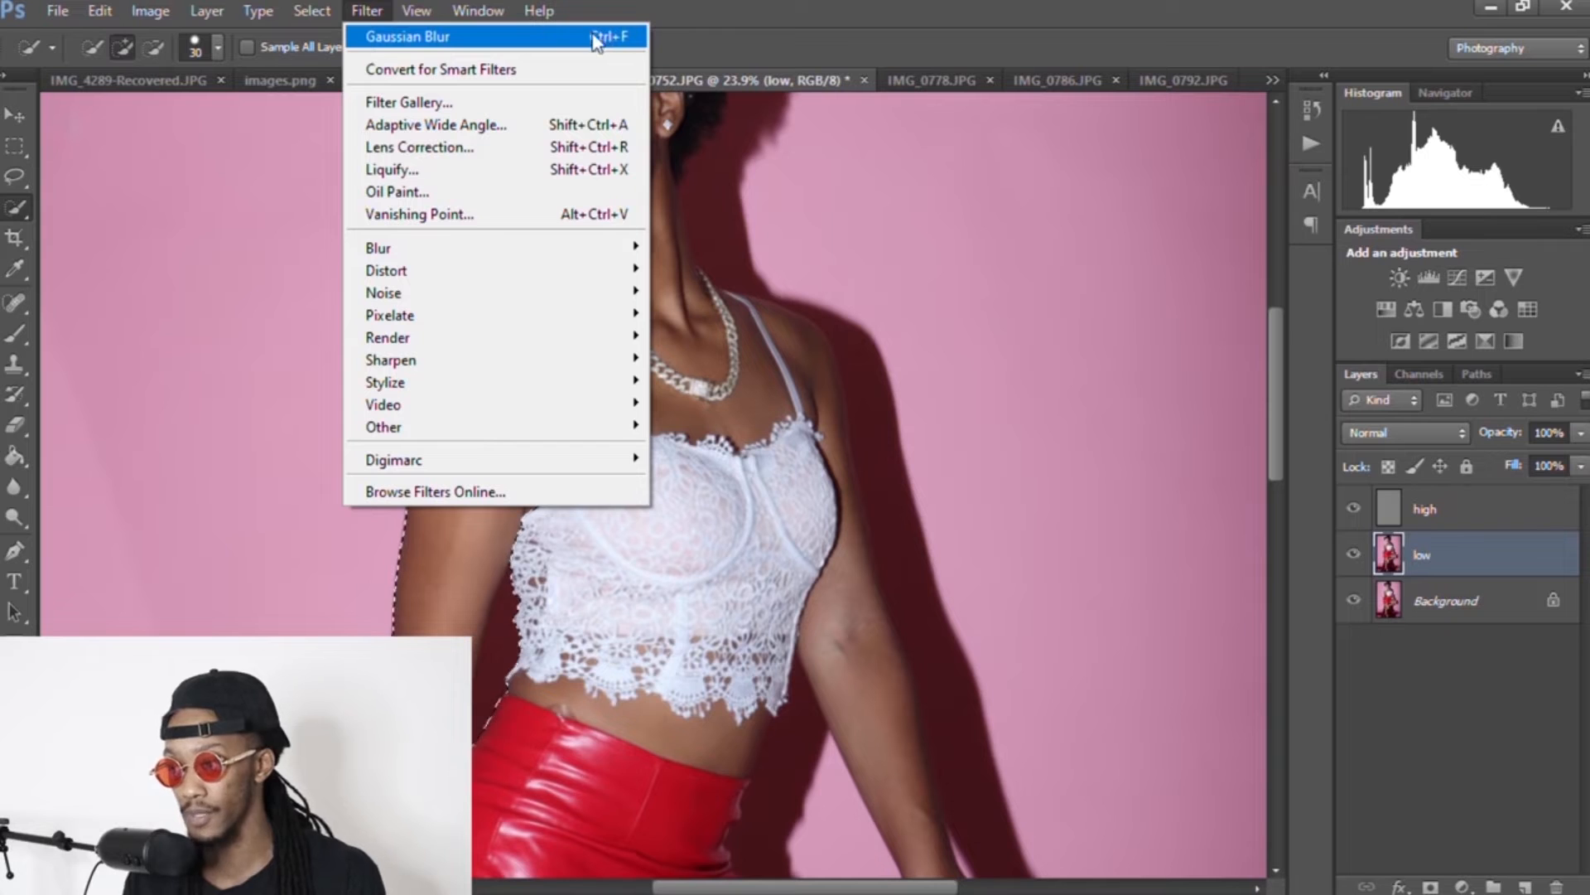
left_click(545, 37)
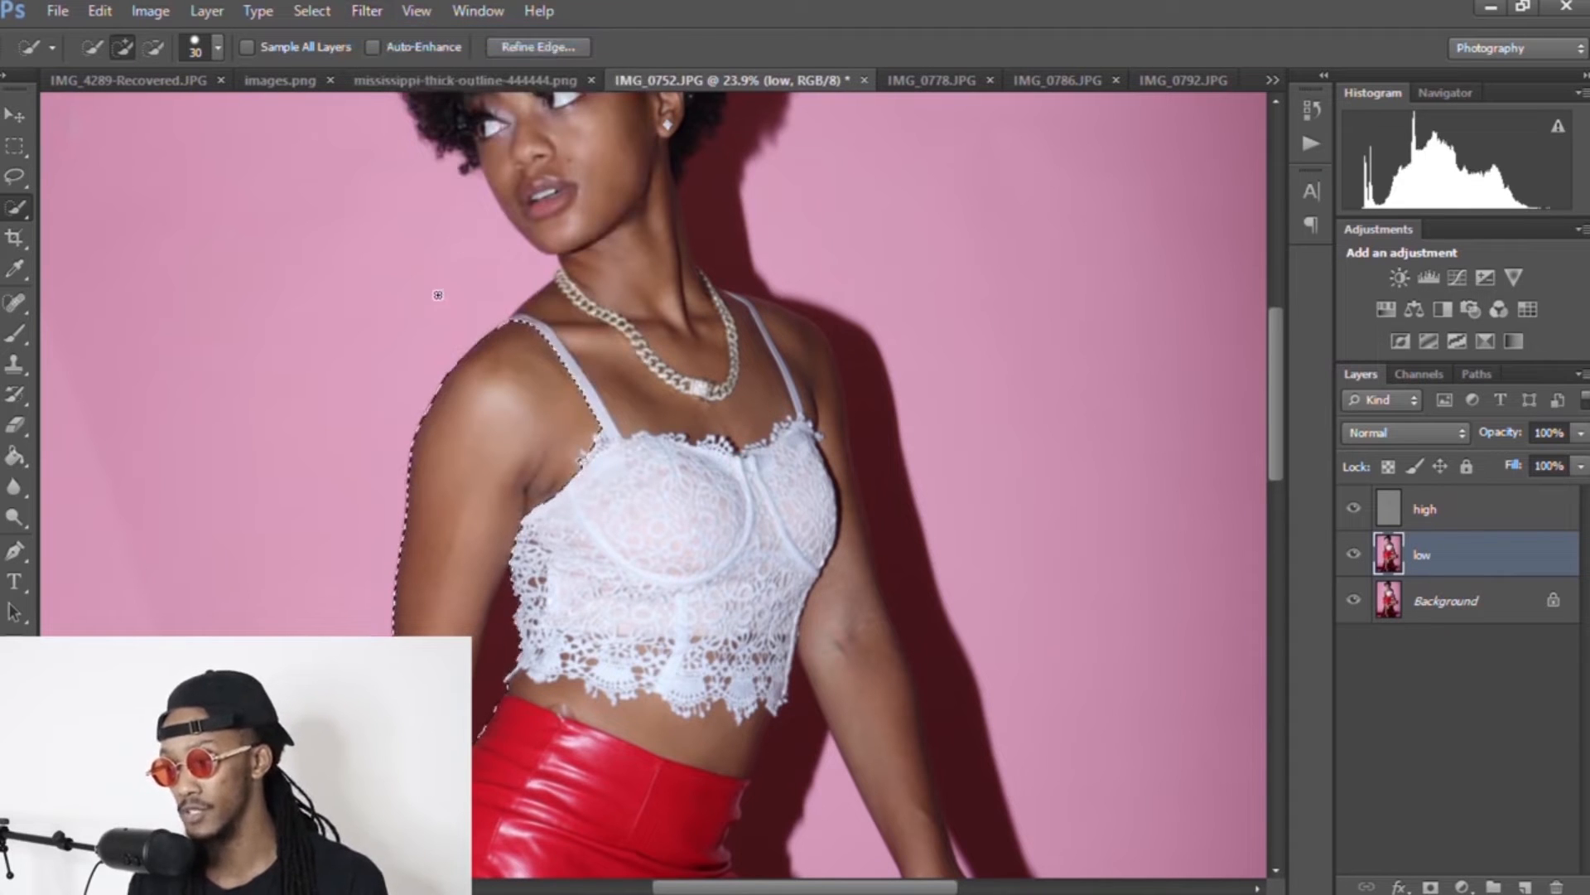
right_click(420, 348)
left_click(486, 363)
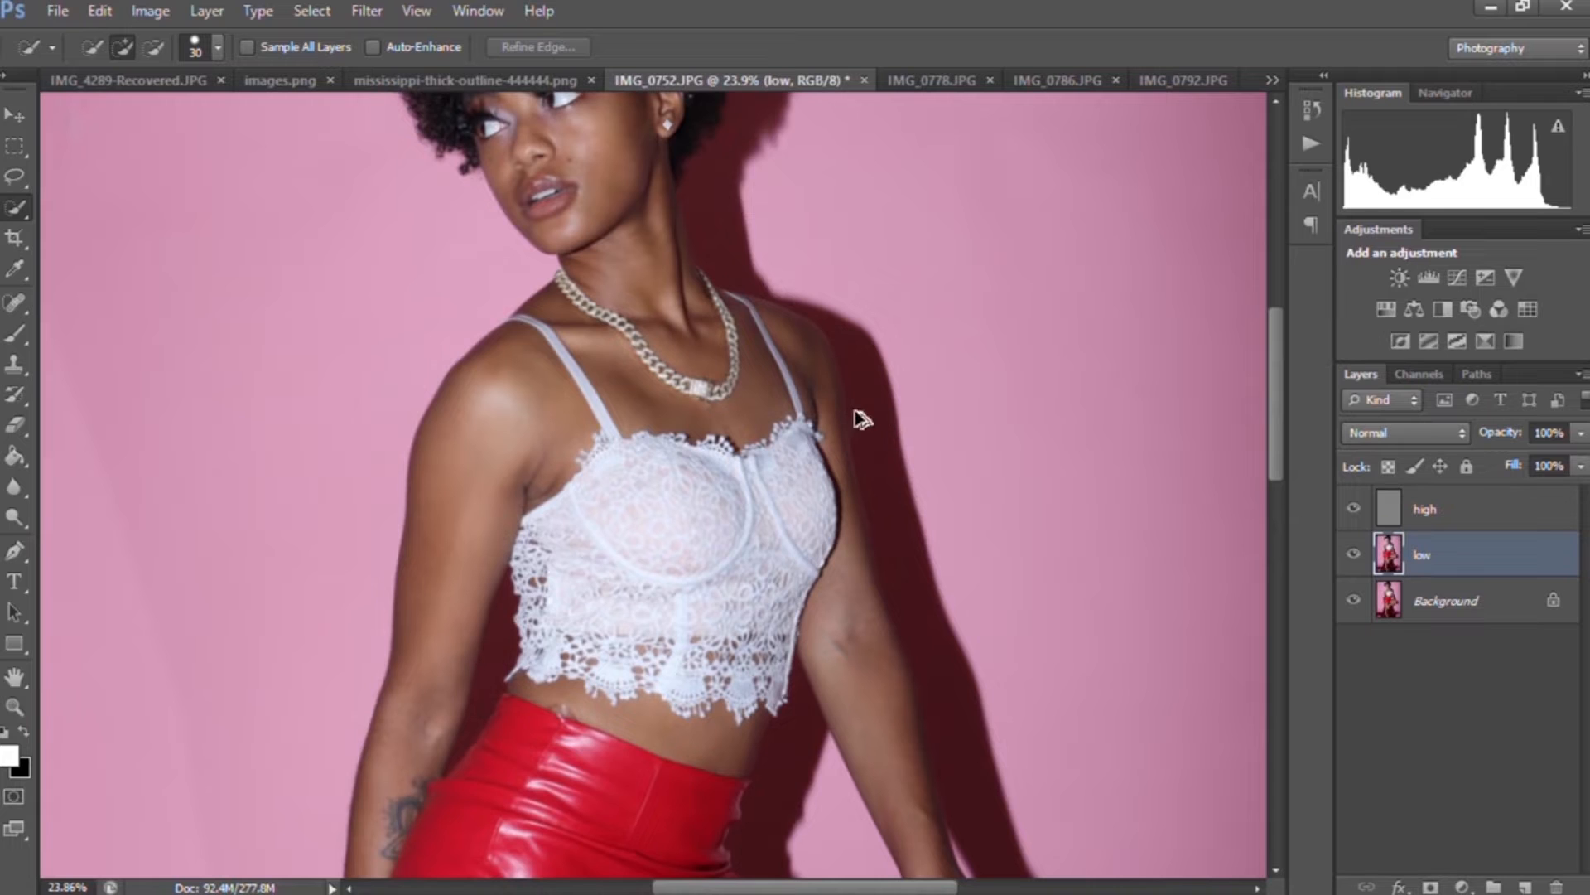
key("ctrl+z")
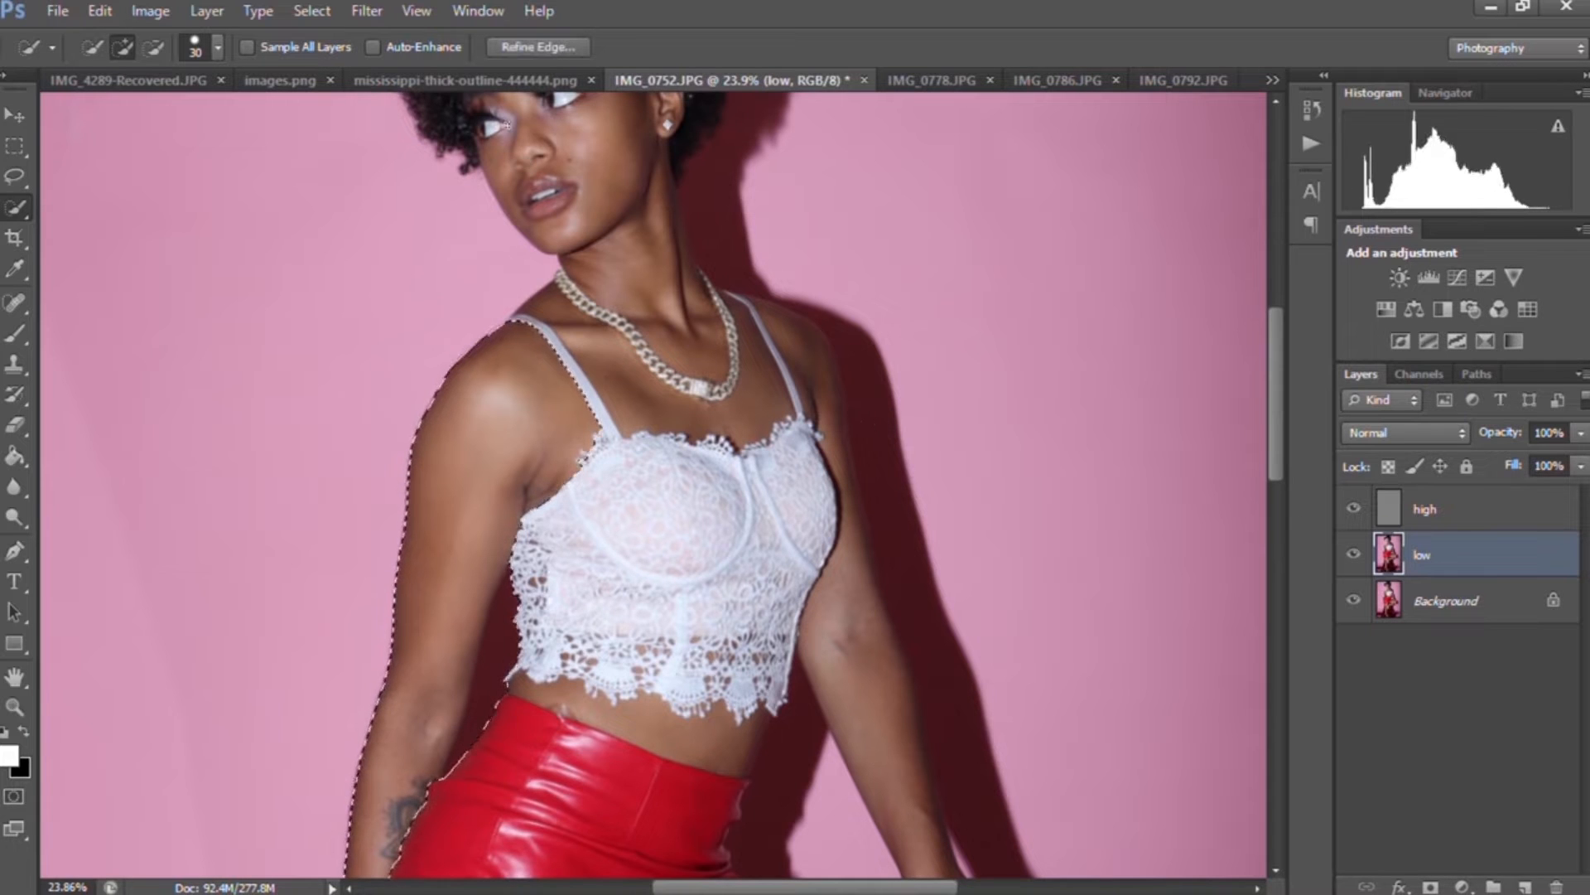
Step: Apply Gaussian Blur to the selected tattooed arm with a 5-pixel radius and deselect
left_click(359, 13)
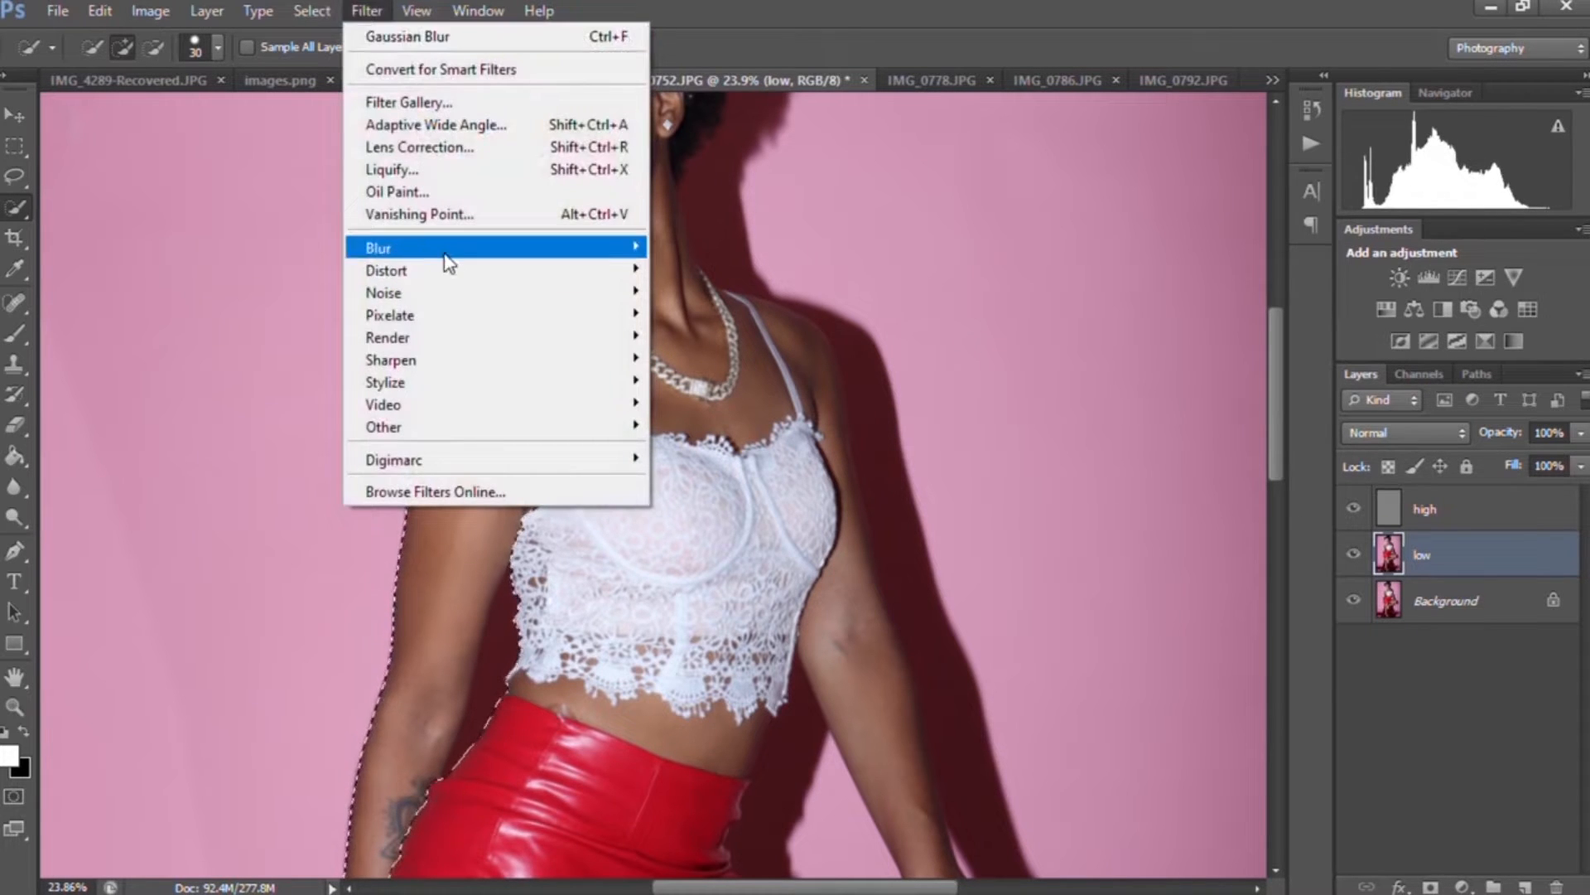
mouse_move(547, 255)
left_click(701, 414)
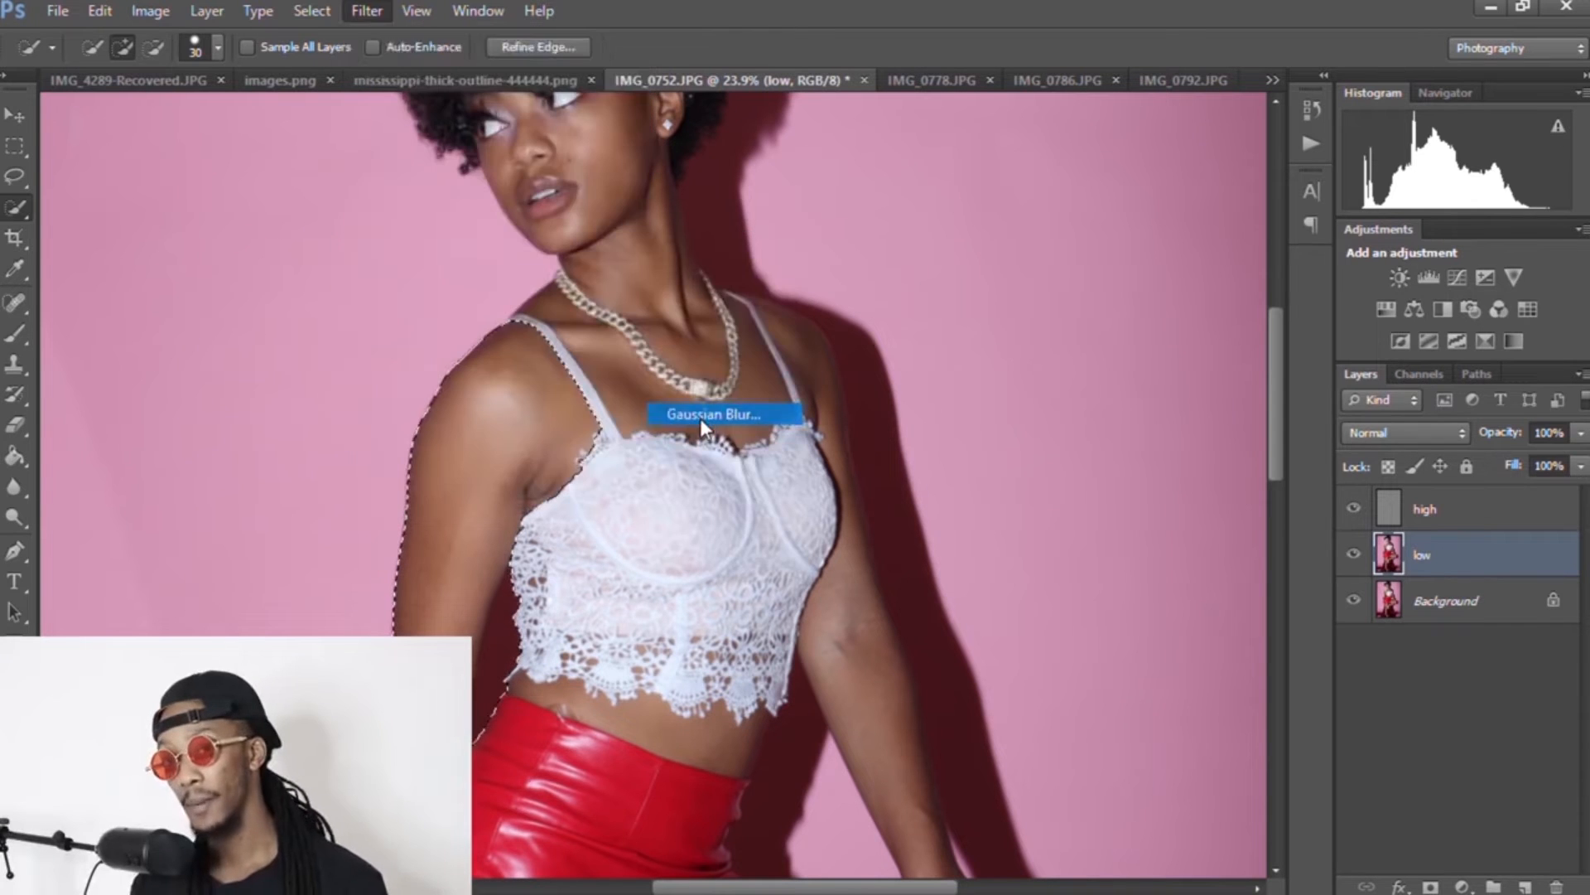
type("5")
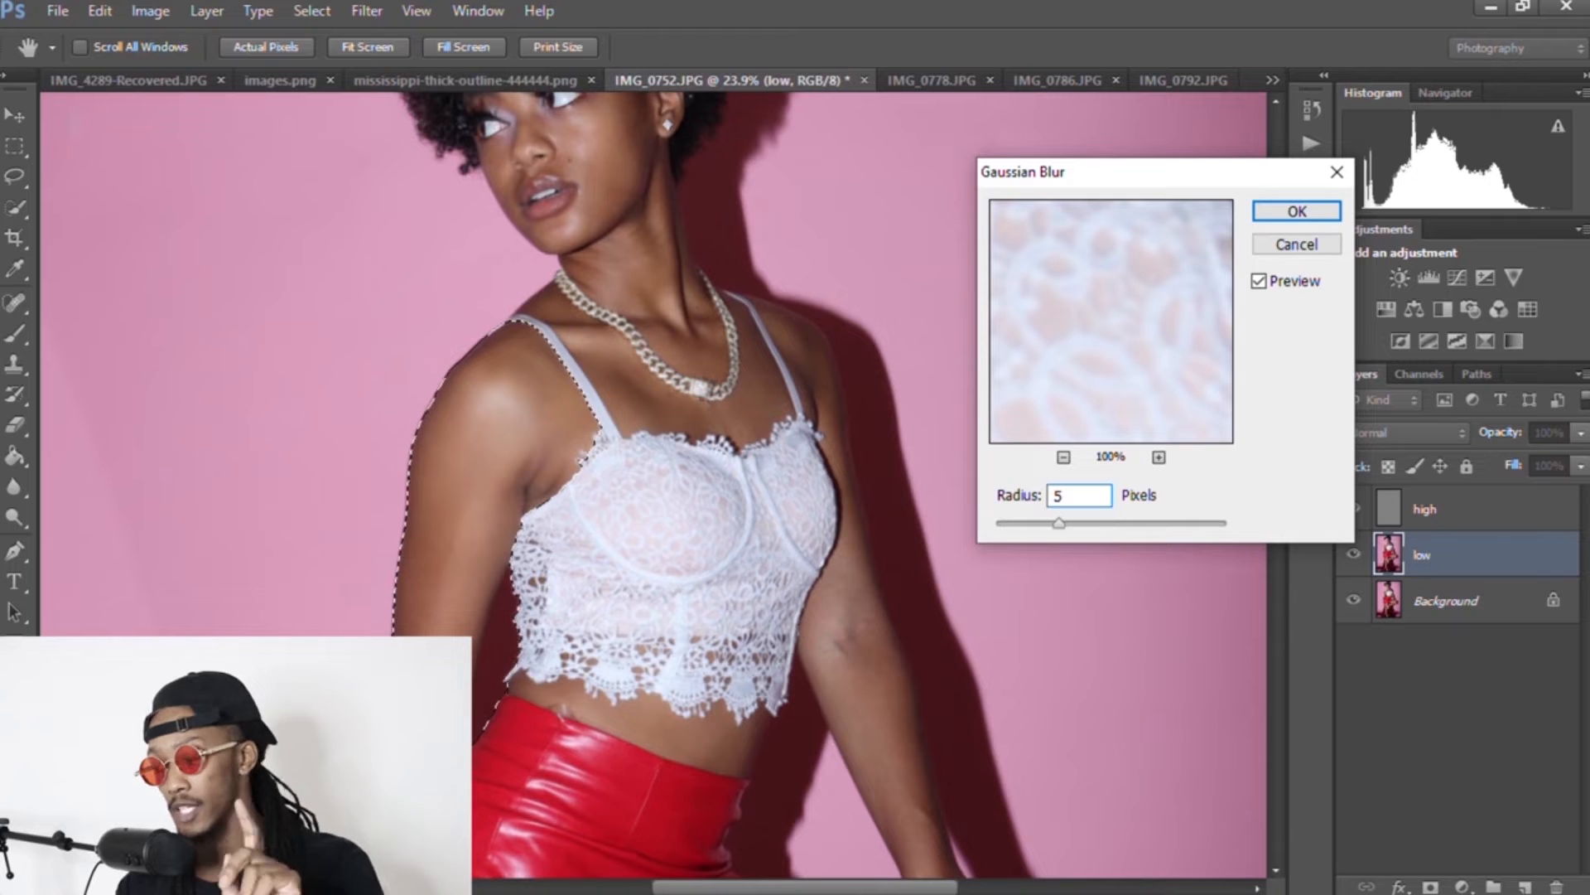
key("Return")
right_click(878, 367)
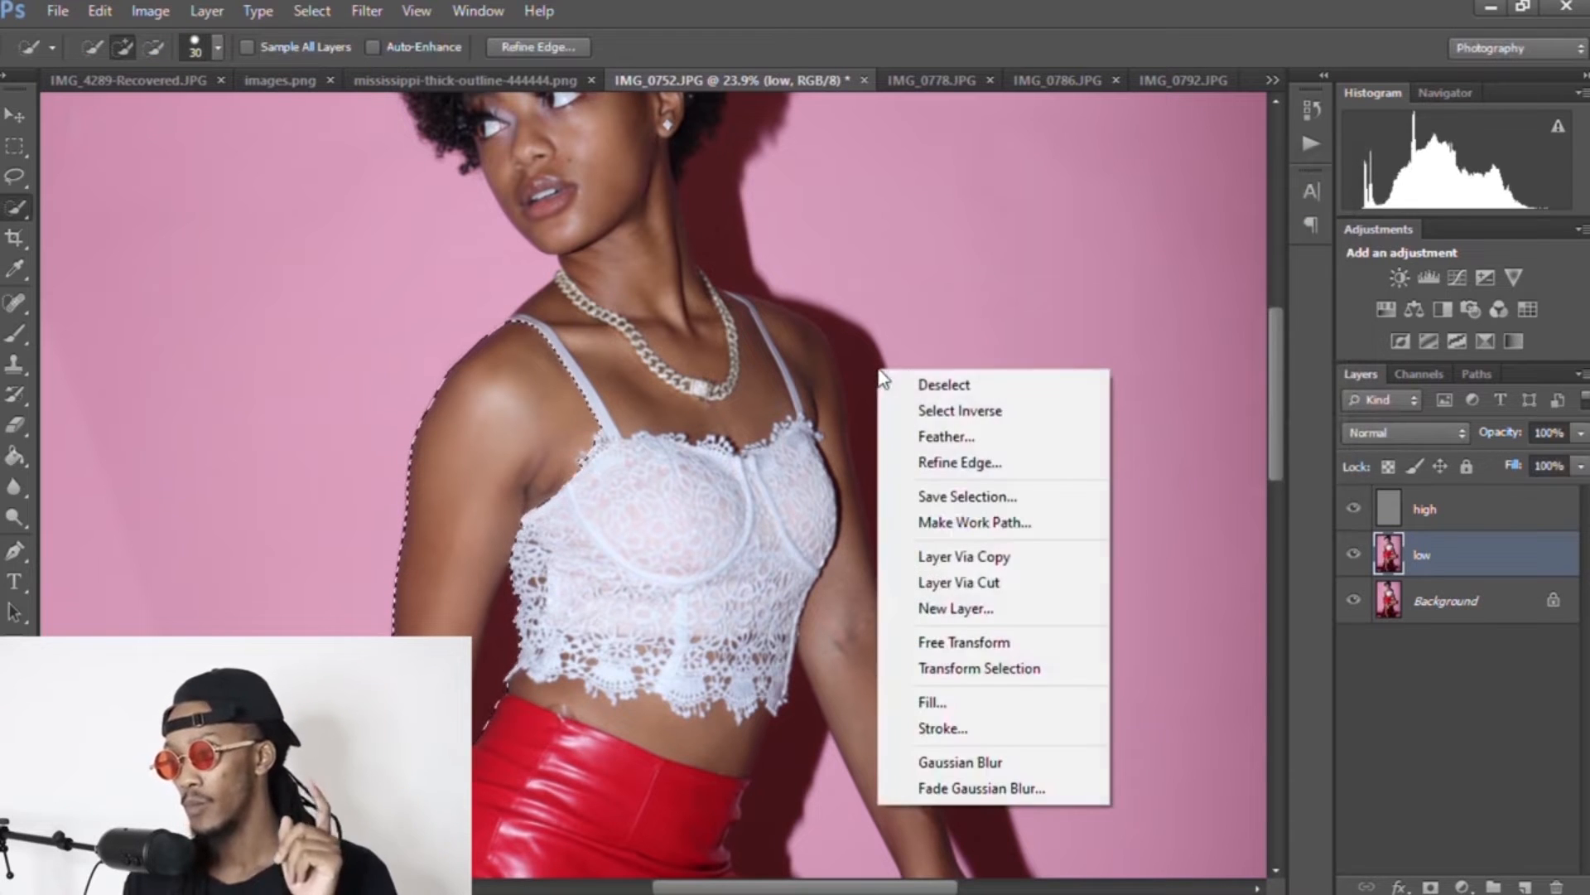
left_click(916, 374)
Step: Quick-select the arm resting on the knee, repeat the last Gaussian Blur on it, and deselect
left_click_drag(1269, 424, 1284, 470)
mouse_move(946, 685)
left_mouse_down()
mouse_move(903, 563)
mouse_move(869, 571)
mouse_move(833, 464)
mouse_move(857, 375)
left_mouse_up()
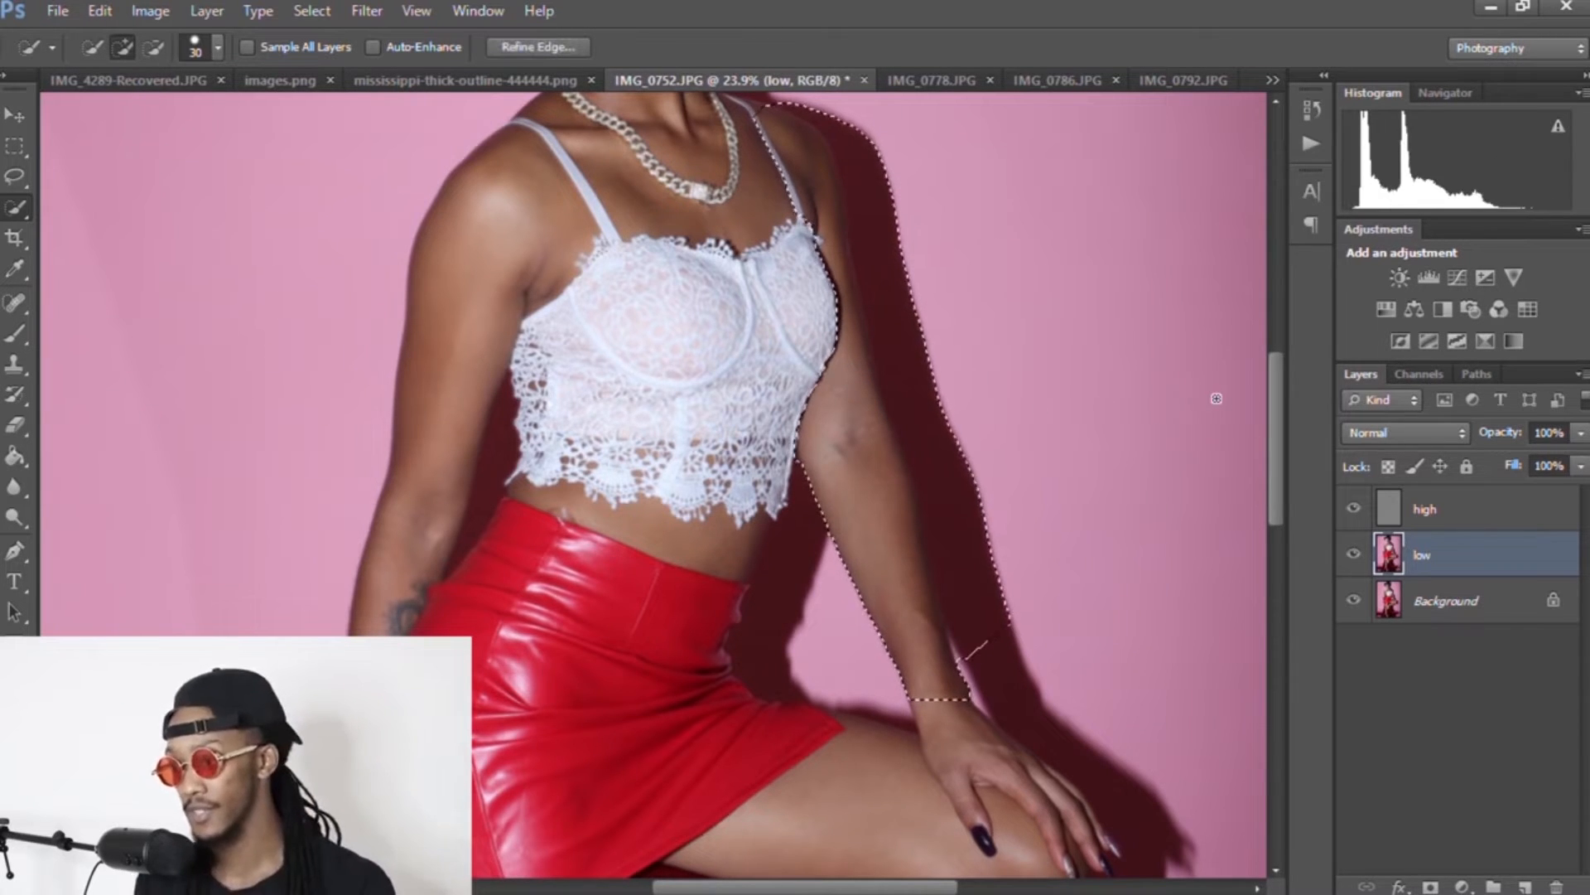
left_click(366, 11)
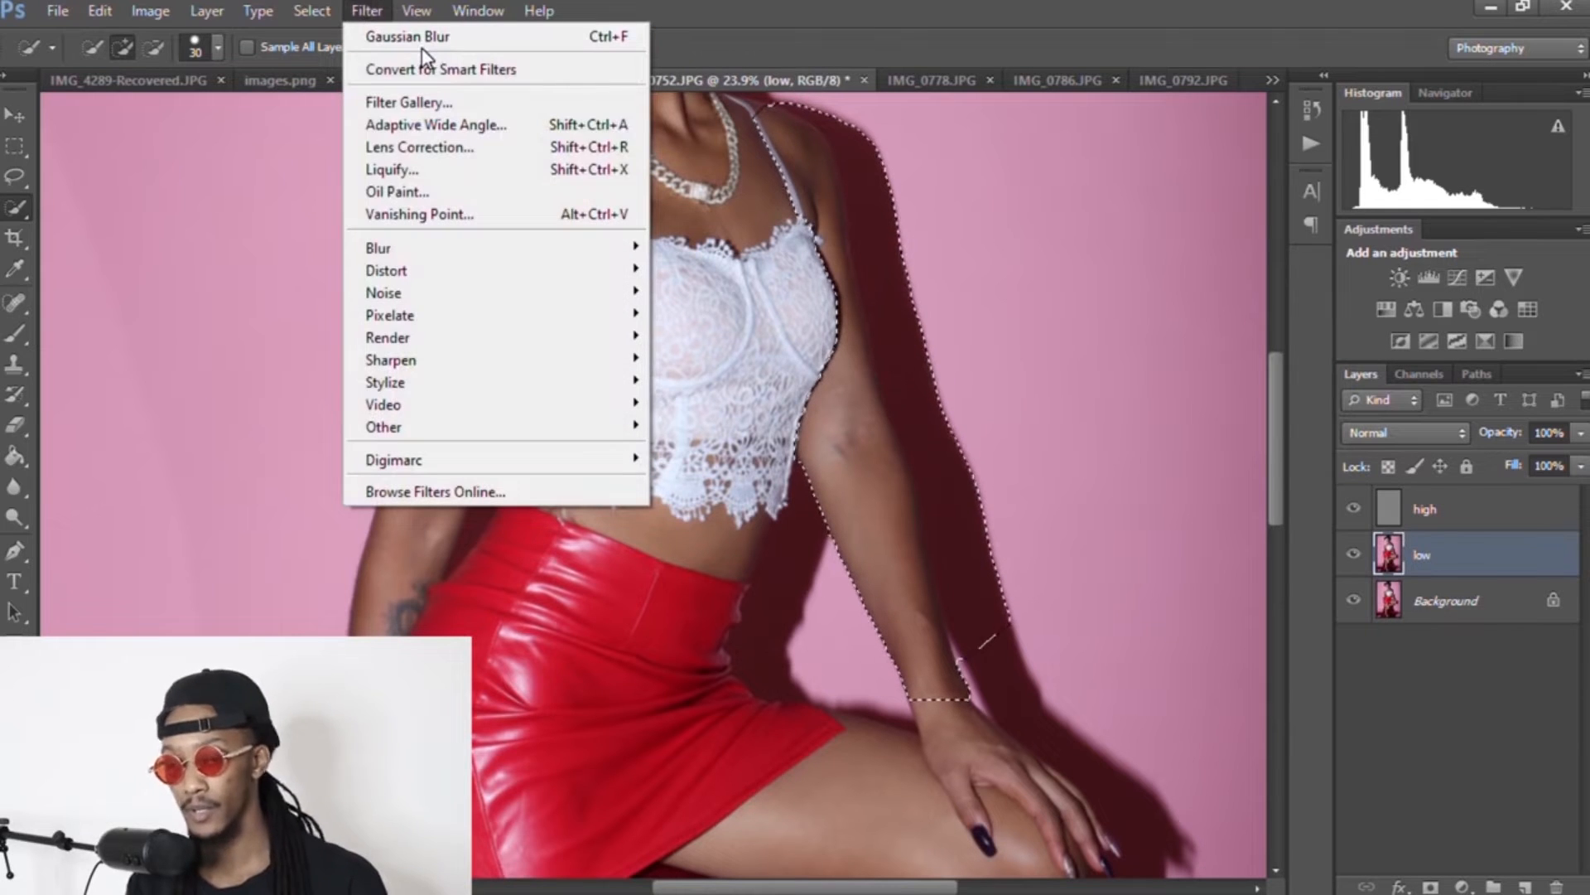
left_click(534, 37)
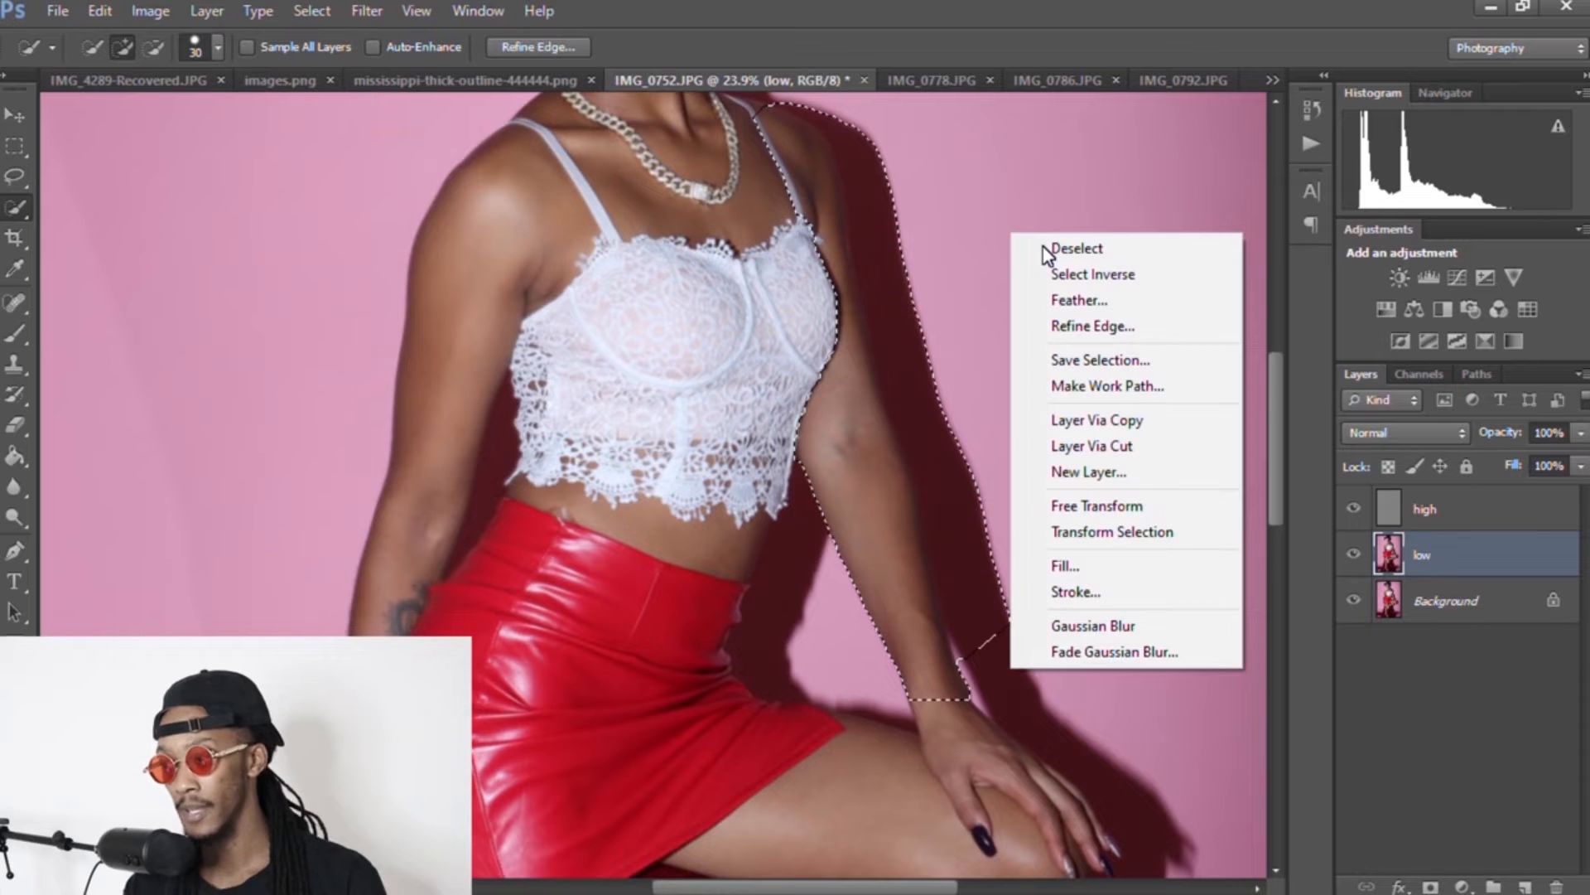
left_click(1044, 248)
Step: Select the straight standing leg on the low layer with the Quick Selection tool
left_click_drag(1280, 365, 1300, 553)
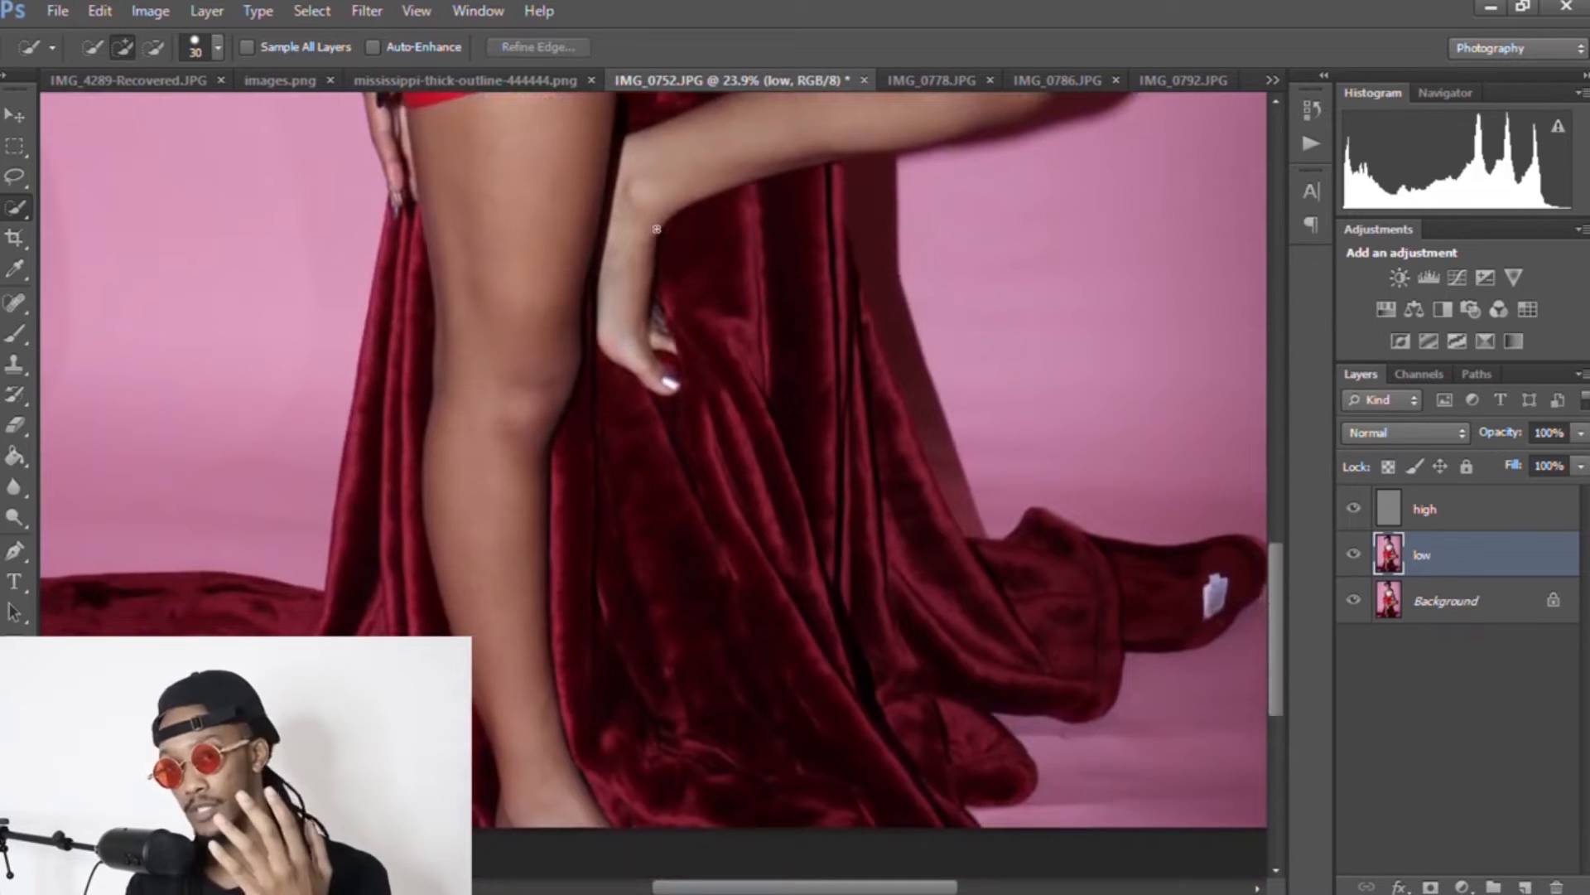
left_click_drag(523, 277, 523, 623)
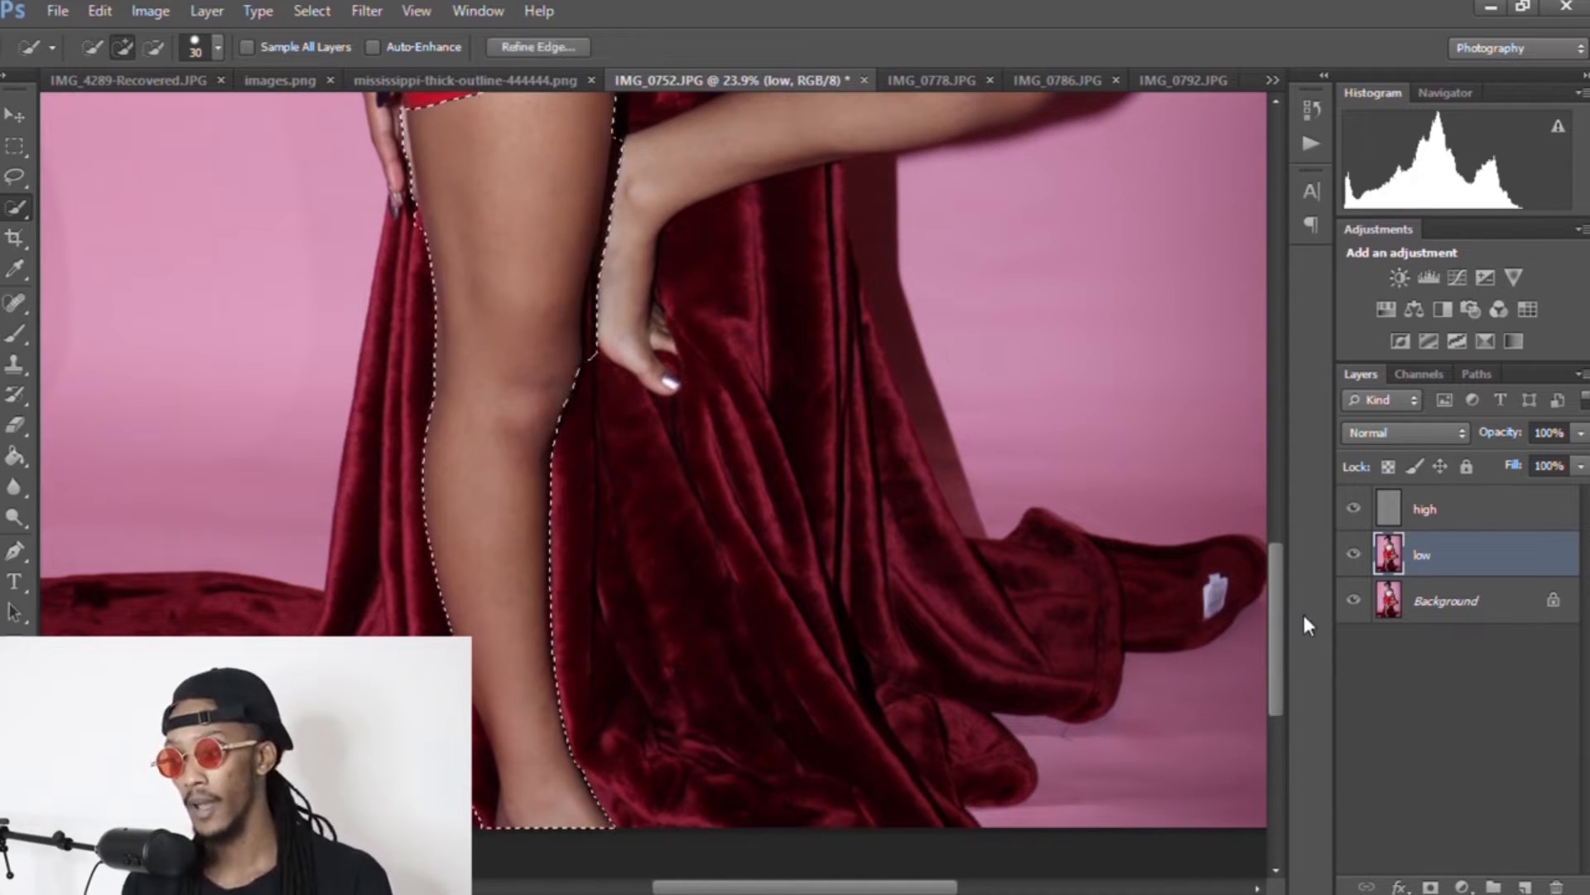
left_click_drag(1276, 618, 1286, 648)
right_click(815, 490)
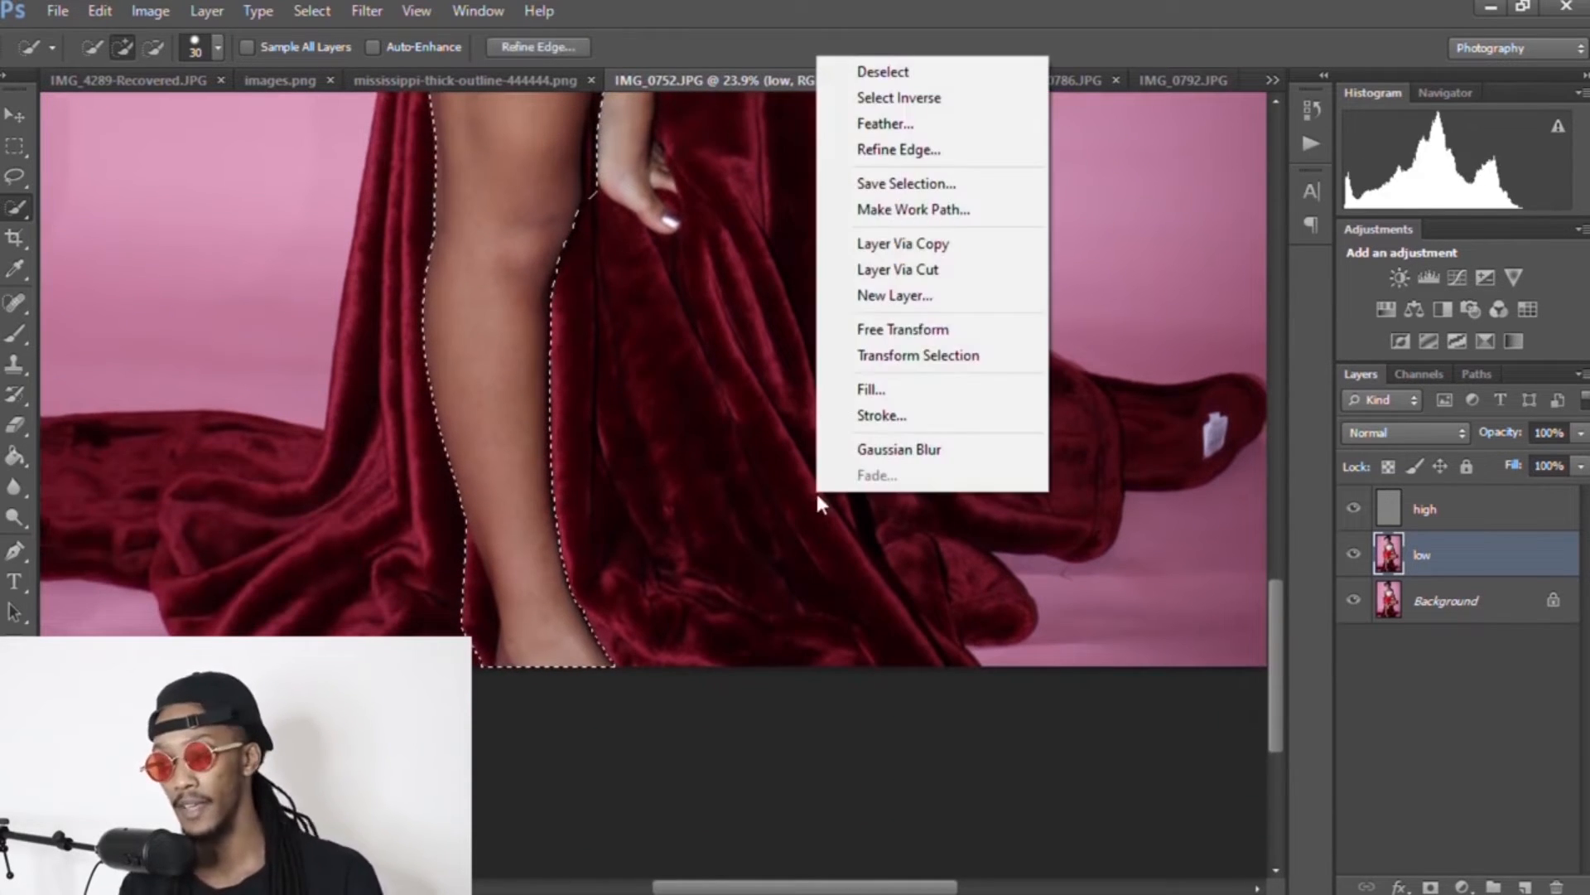
left_click(886, 98)
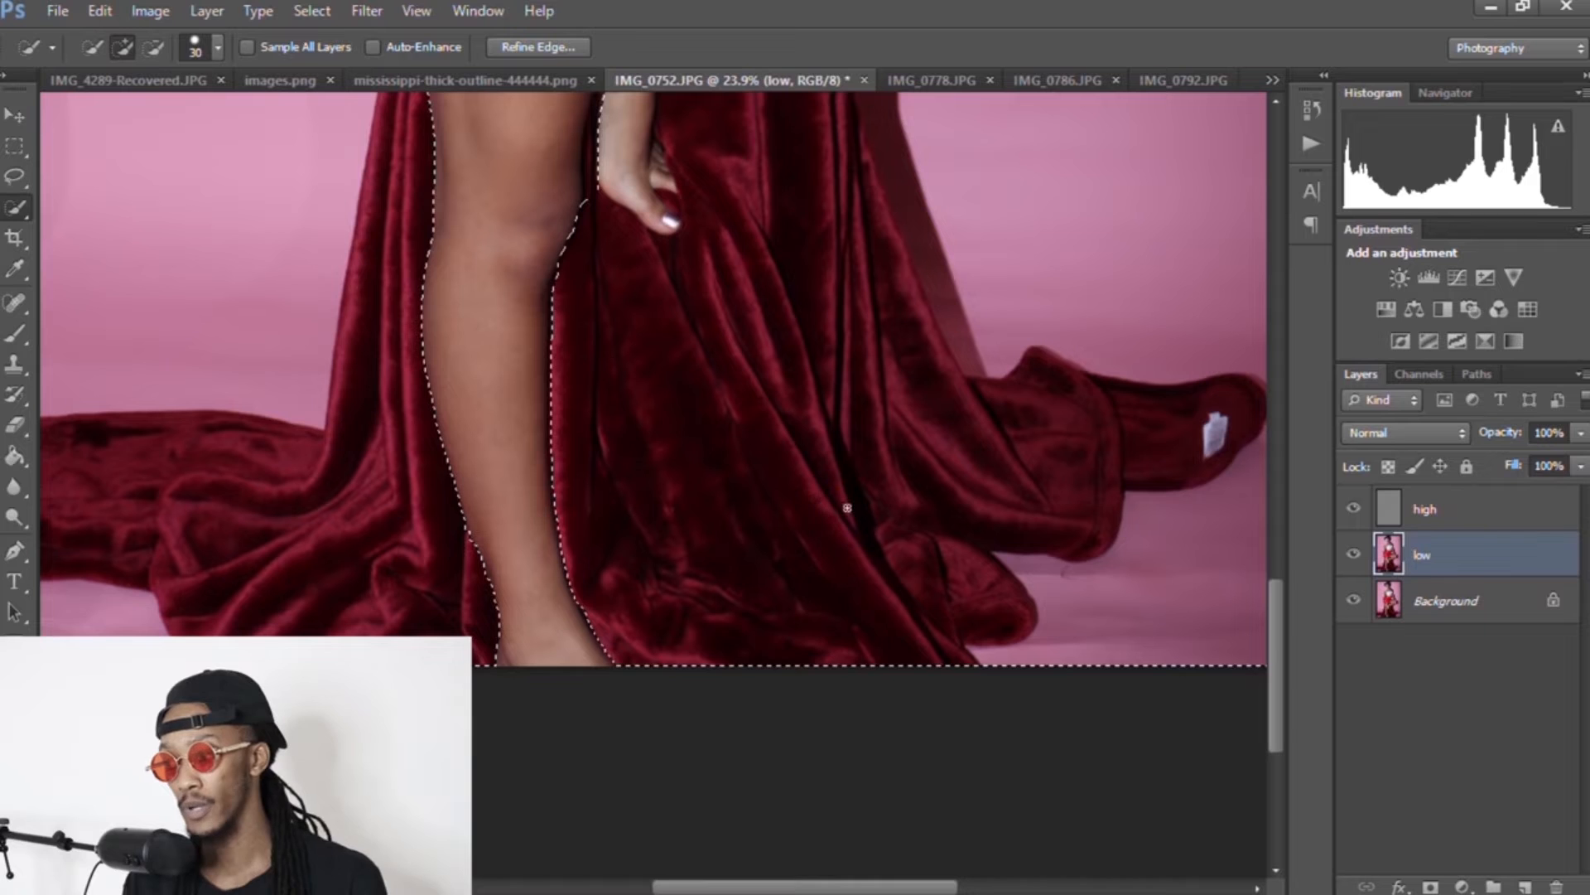
left_click_drag(1273, 626, 1262, 498)
right_click(939, 668)
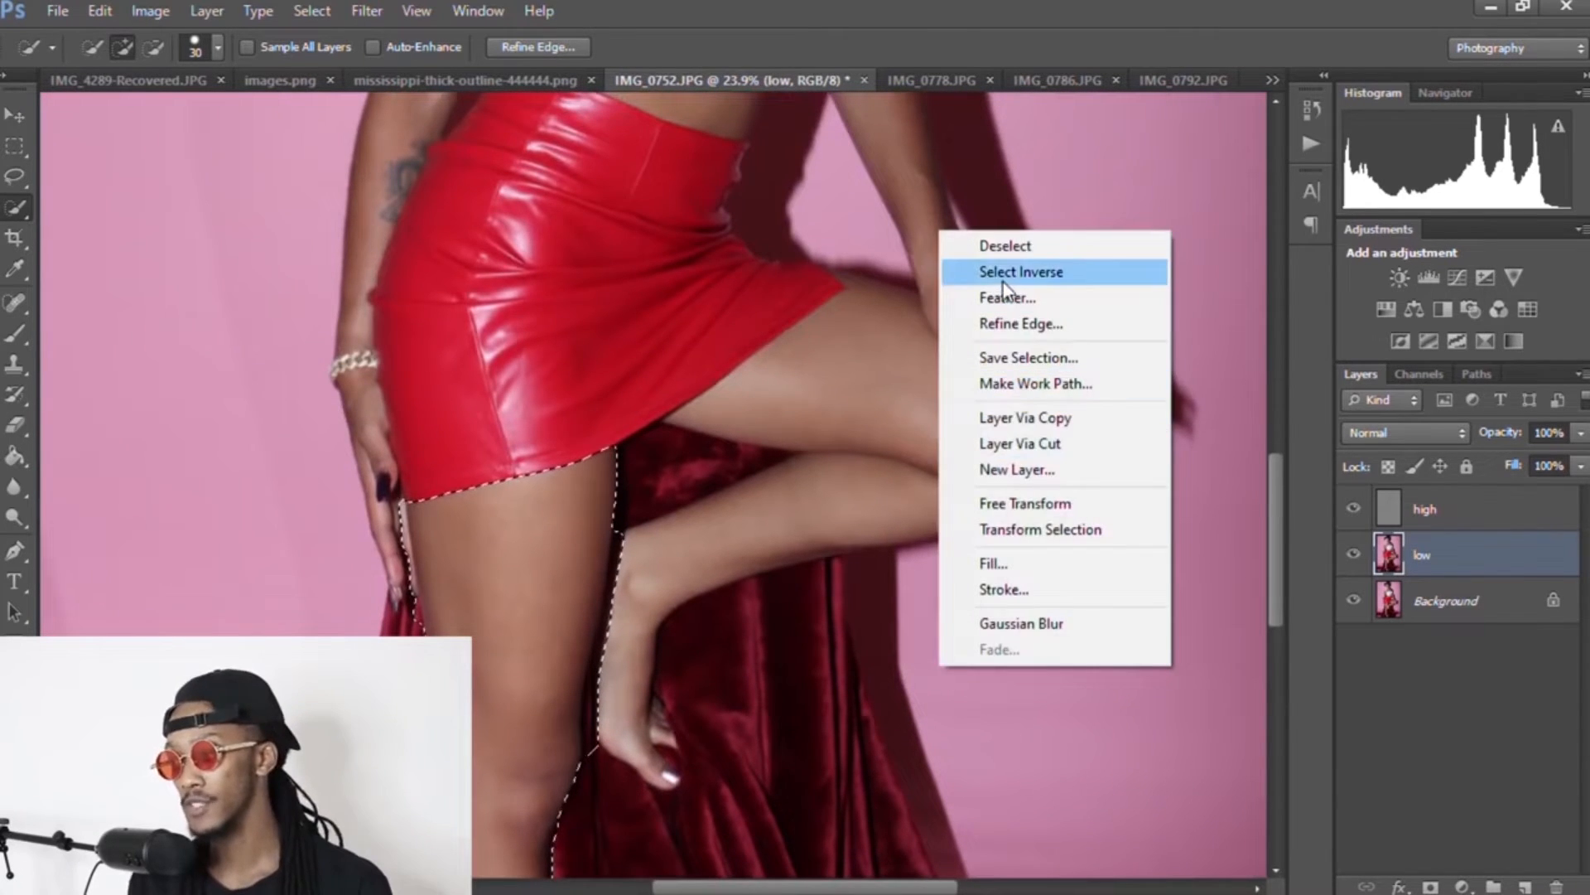
left_click(1035, 271)
Step: Repeat the last Gaussian Blur on the selected standing leg and deselect
left_click(367, 10)
left_click(464, 34)
right_click(850, 133)
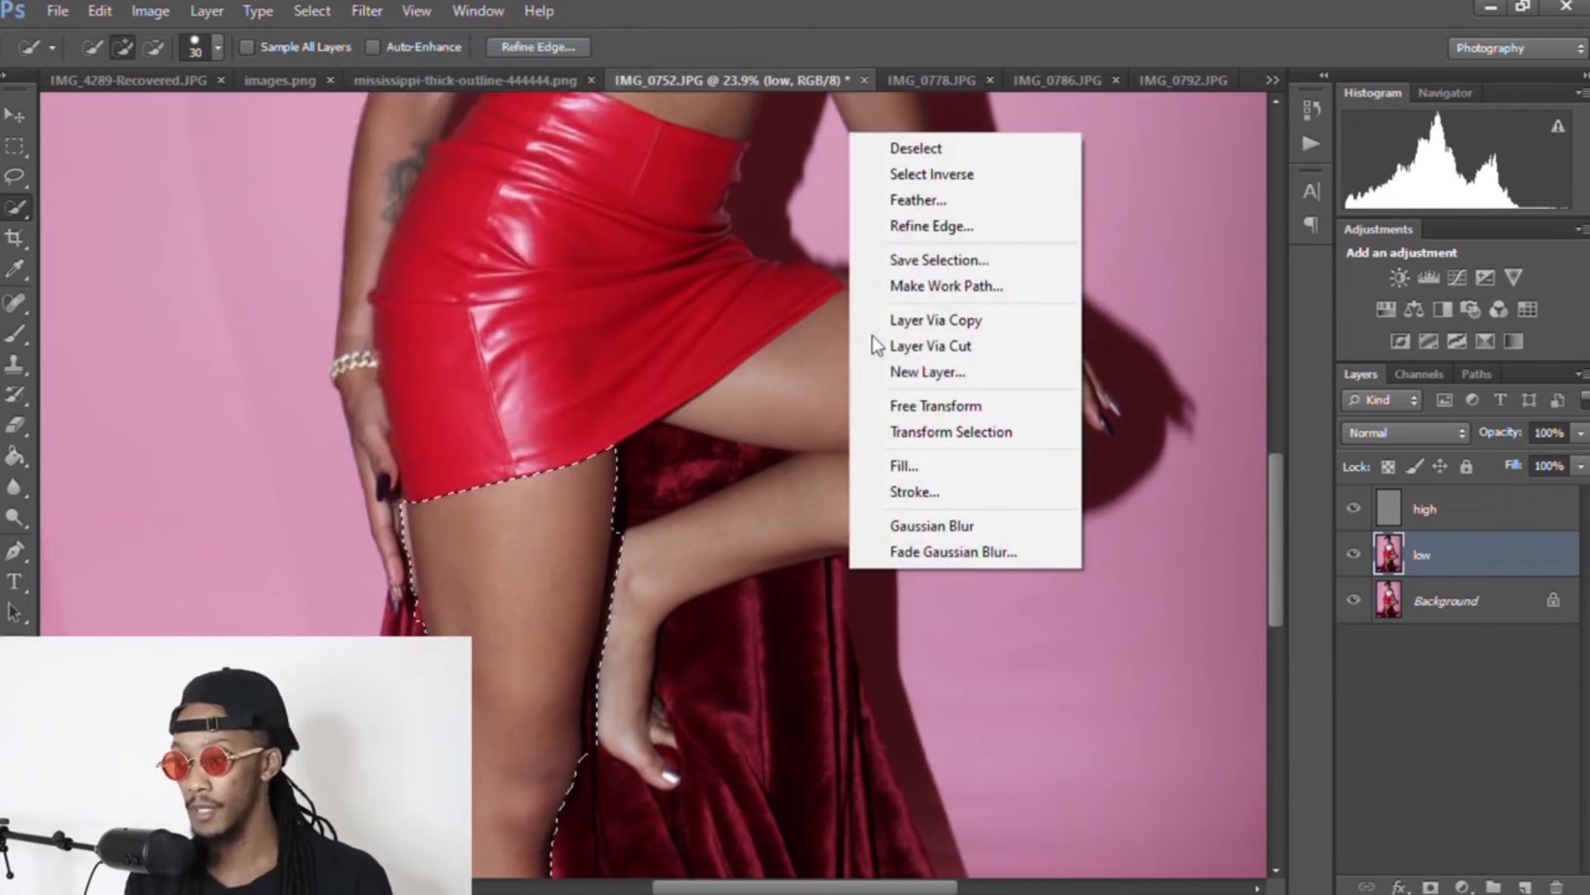
left_click(926, 146)
Step: Select the bent leg from thigh to ankle with the Quick Selection tool and invert the selection
mouse_move(703, 545)
left_mouse_down()
mouse_move(875, 481)
mouse_move(916, 497)
mouse_move(944, 431)
mouse_move(907, 386)
mouse_move(1019, 397)
mouse_move(1035, 377)
mouse_move(1052, 455)
mouse_move(1077, 451)
left_mouse_up()
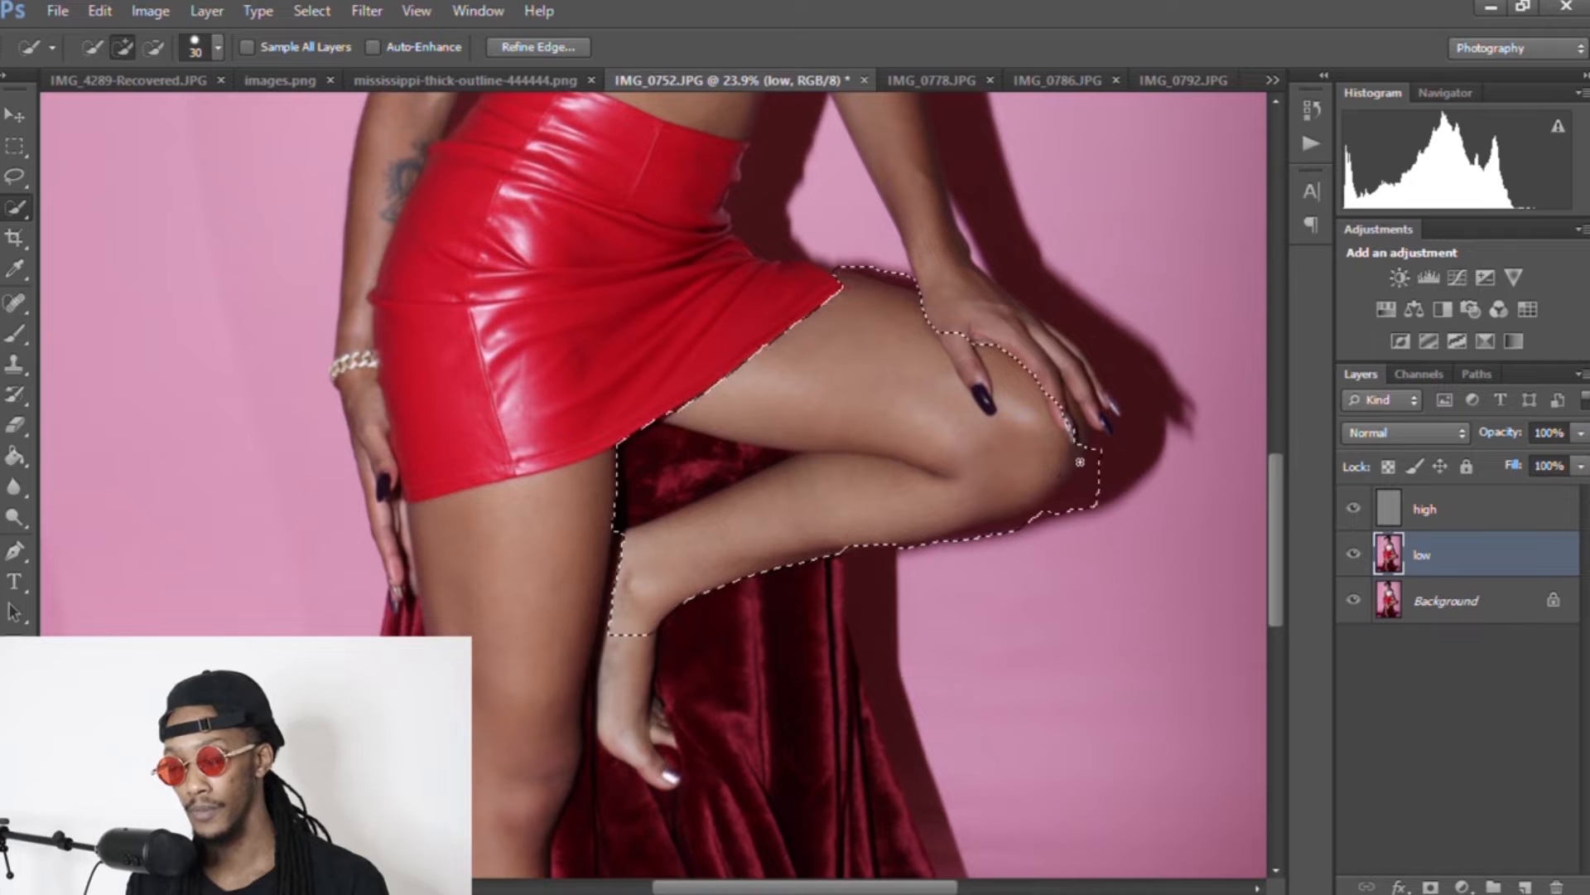
right_click(1218, 470)
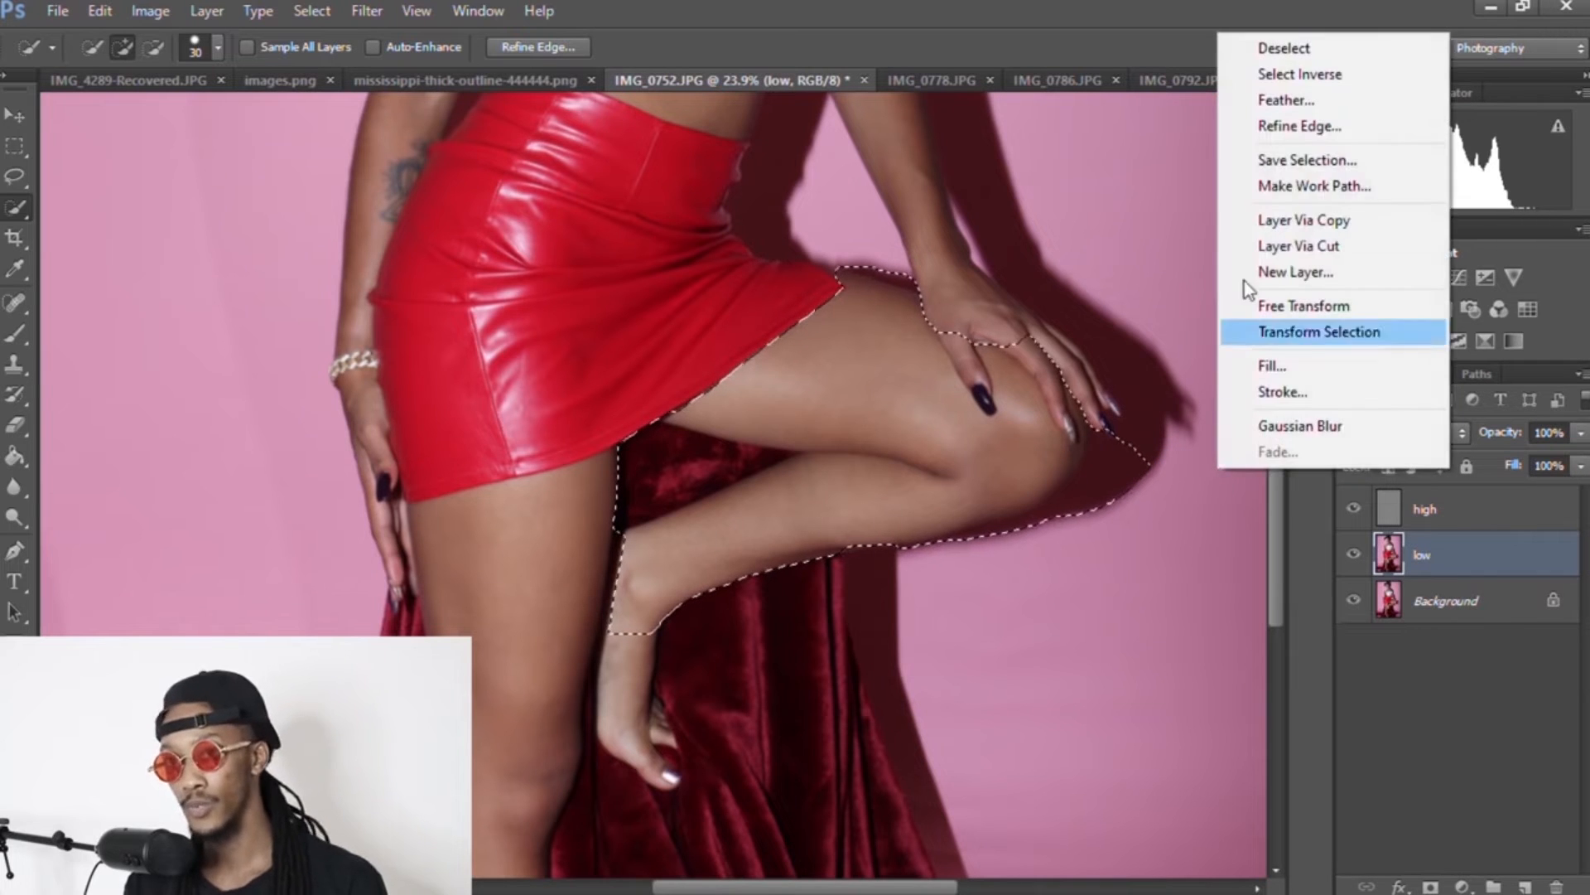
left_click(1284, 68)
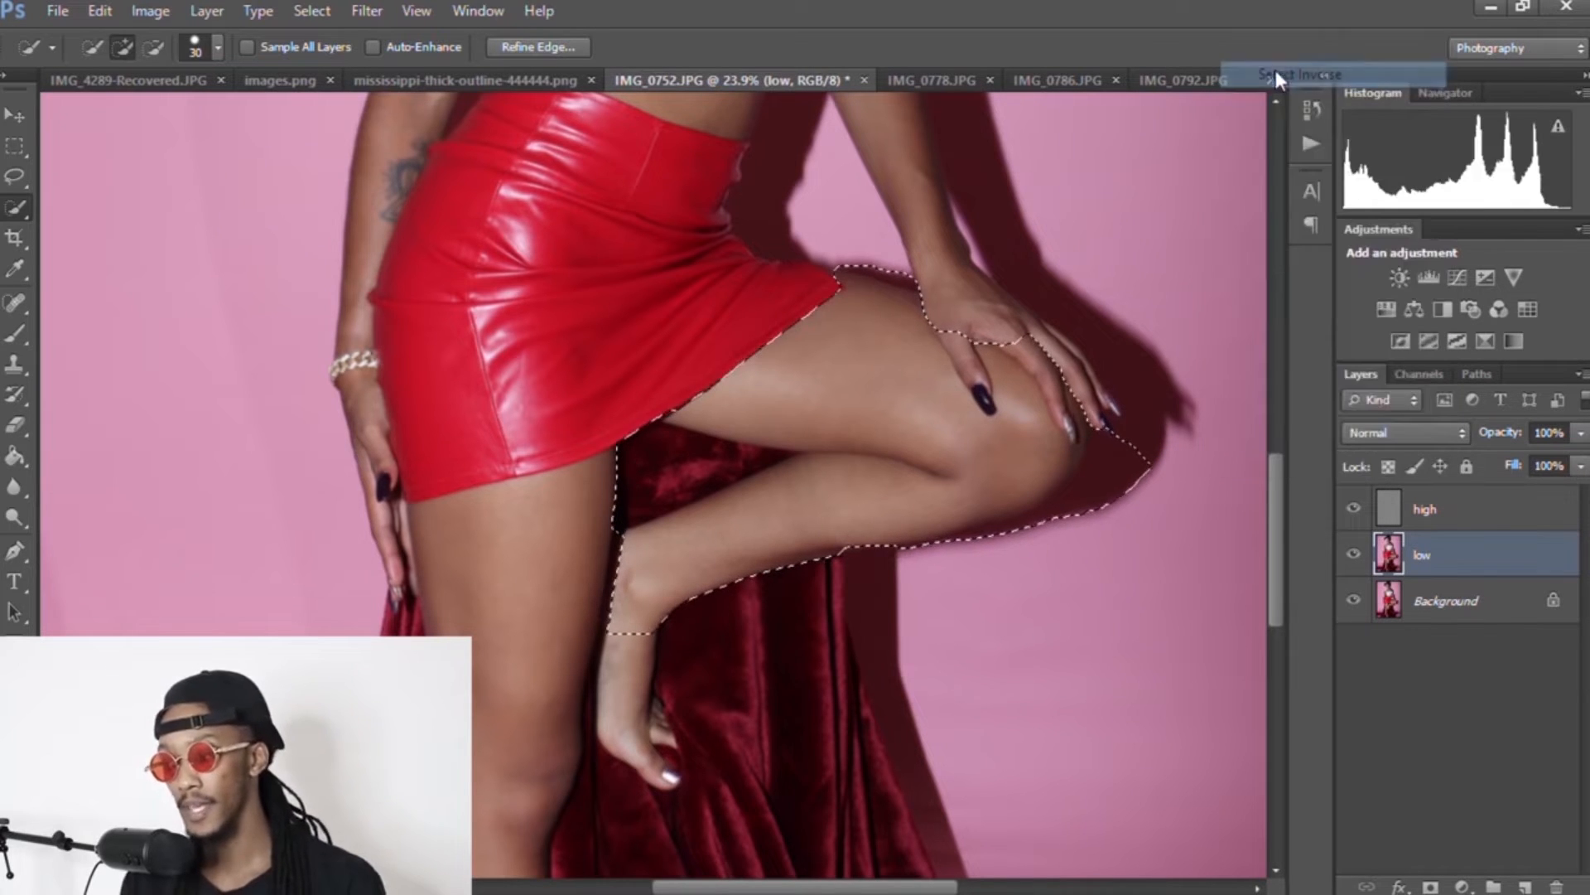
Step: Exclude the velvet between the legs and the shadow and fingers around the knee from the bent-leg selection
left_click(771, 454)
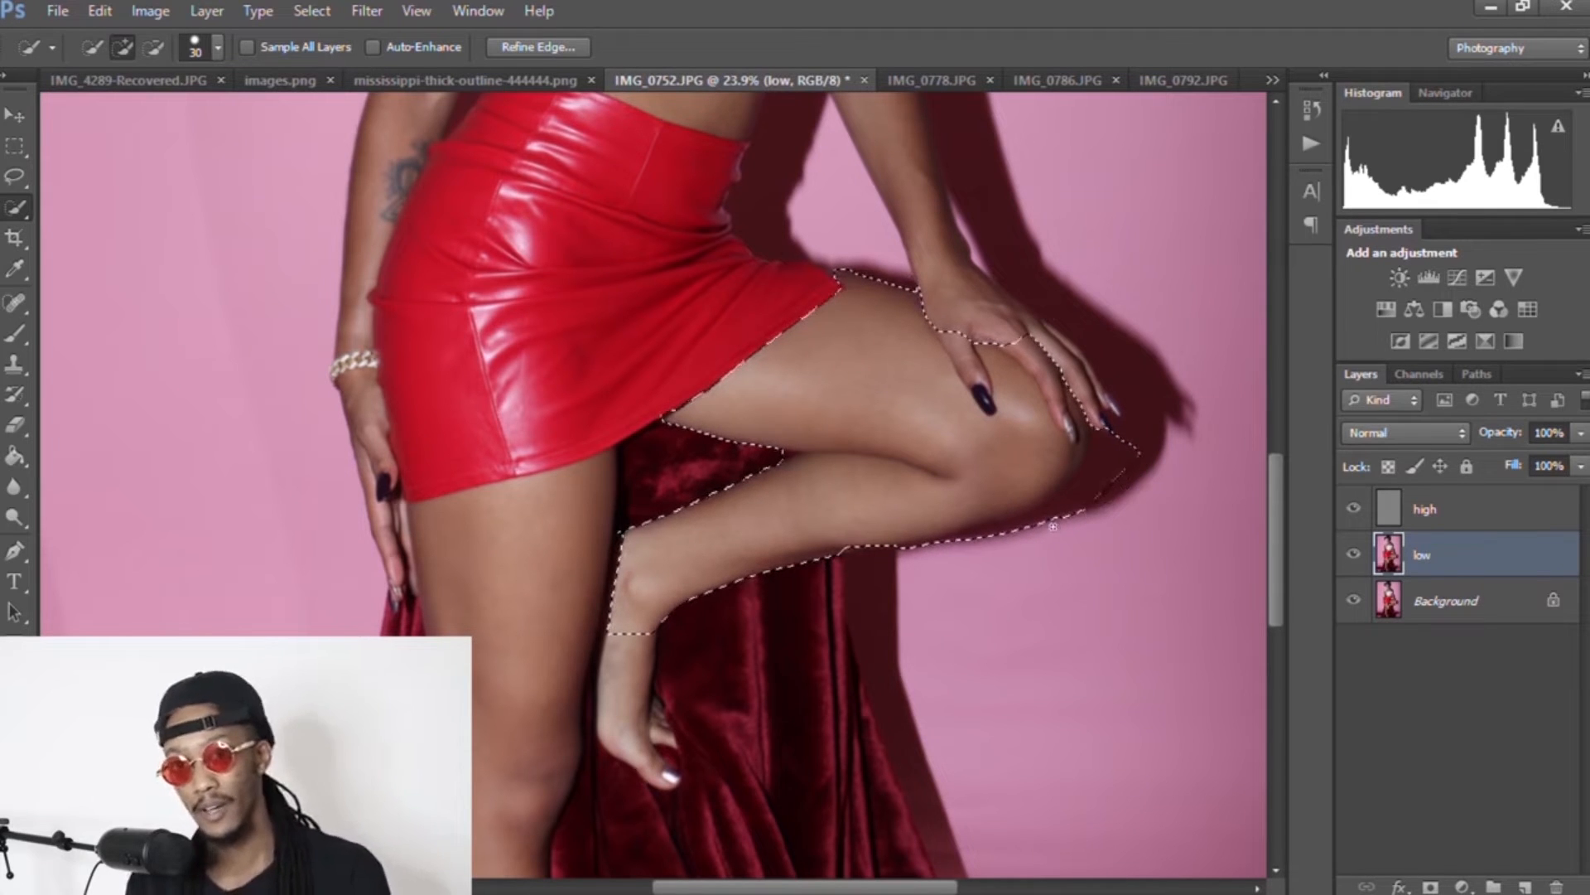
mouse_move(1114, 448)
left_mouse_down()
mouse_move(1086, 488)
mouse_move(1143, 497)
left_mouse_up()
left_click_drag(1059, 408, 1030, 339)
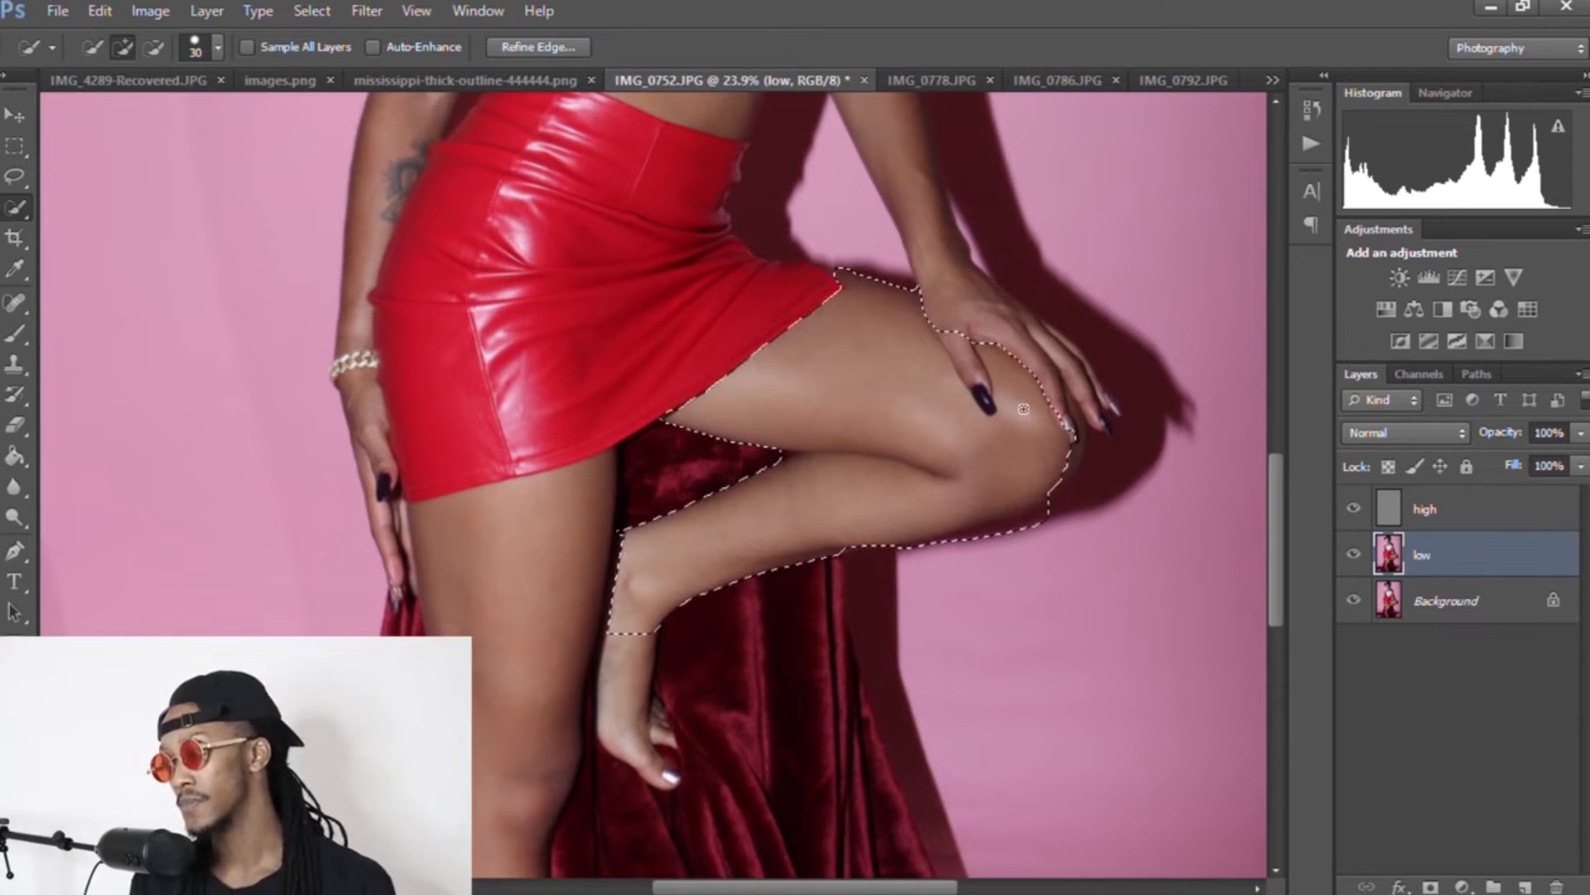
Step: Invert the selection back to the bent leg and add the raised foot to it with the Quick Selection tool
right_click(858, 661)
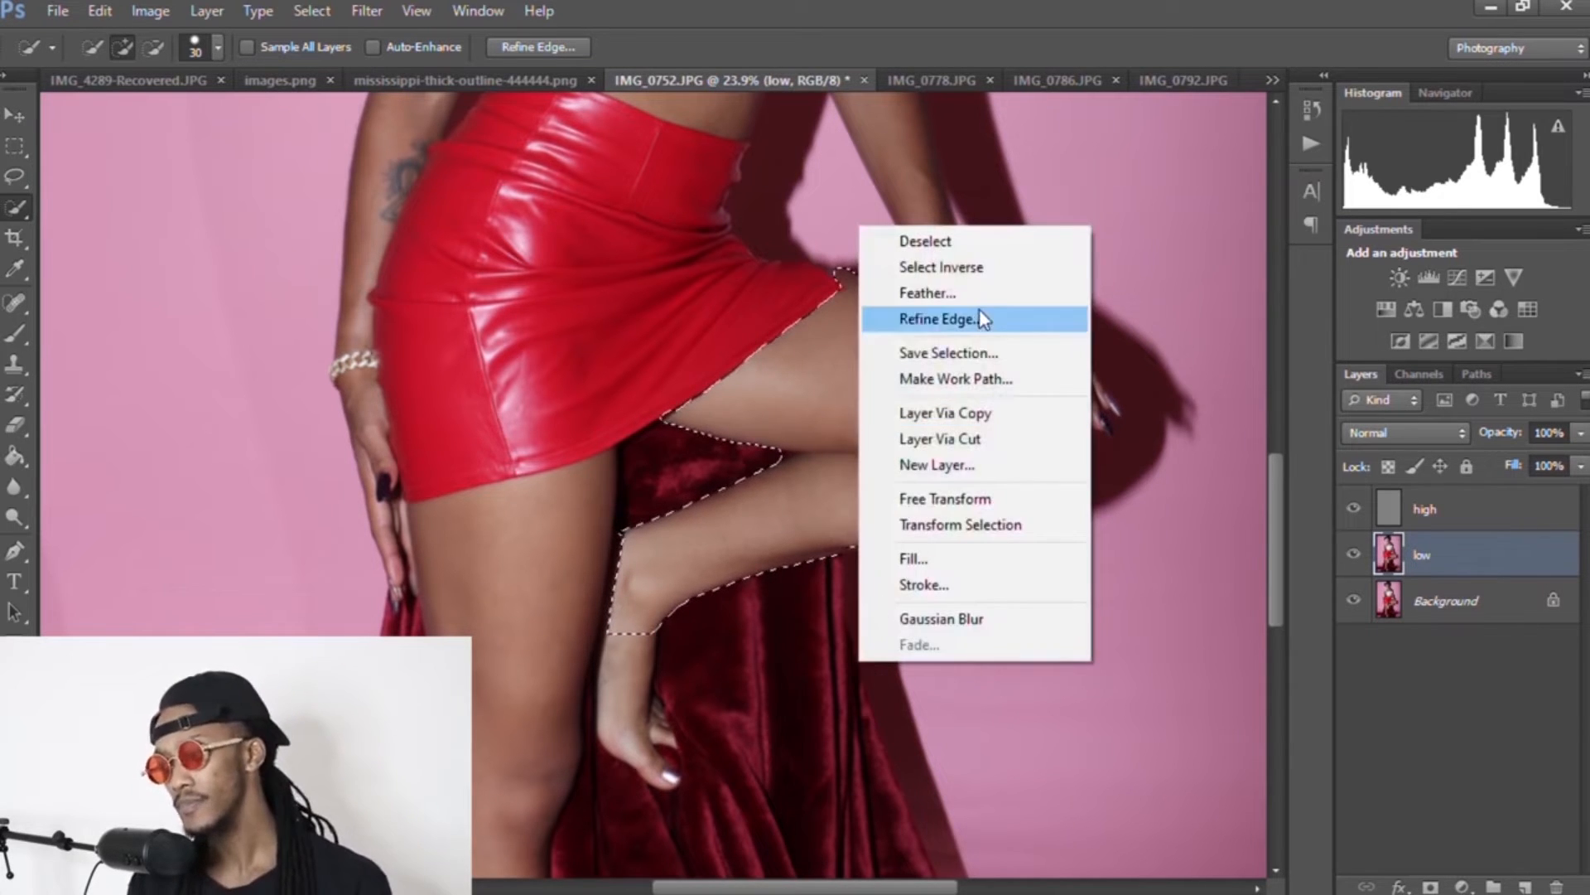
left_click(959, 272)
left_click_drag(619, 688, 620, 721)
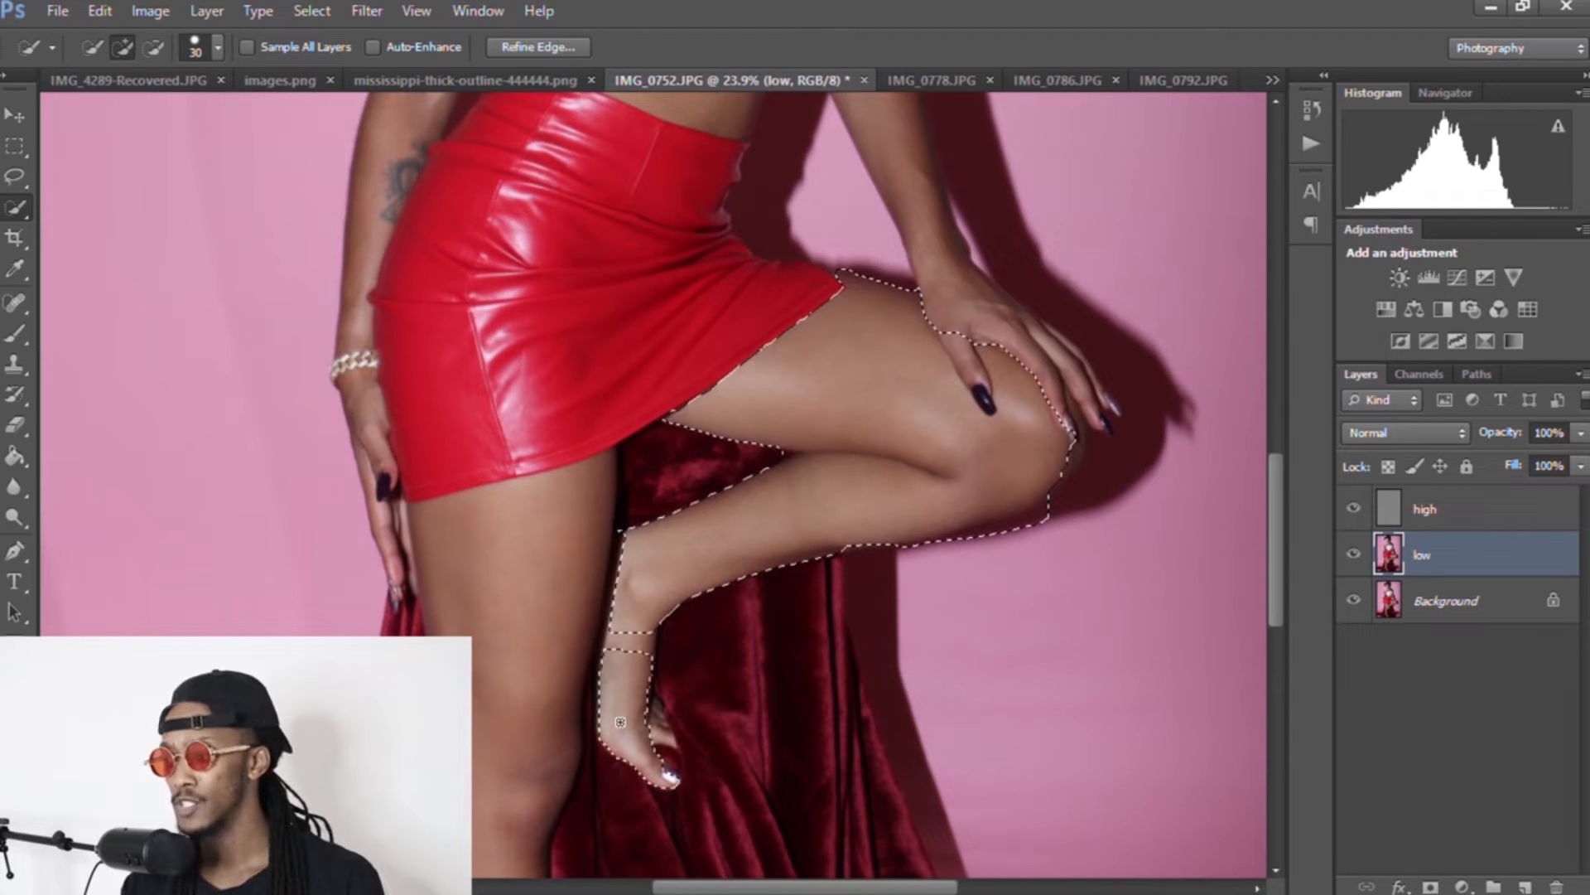
left_click_drag(627, 659, 632, 628)
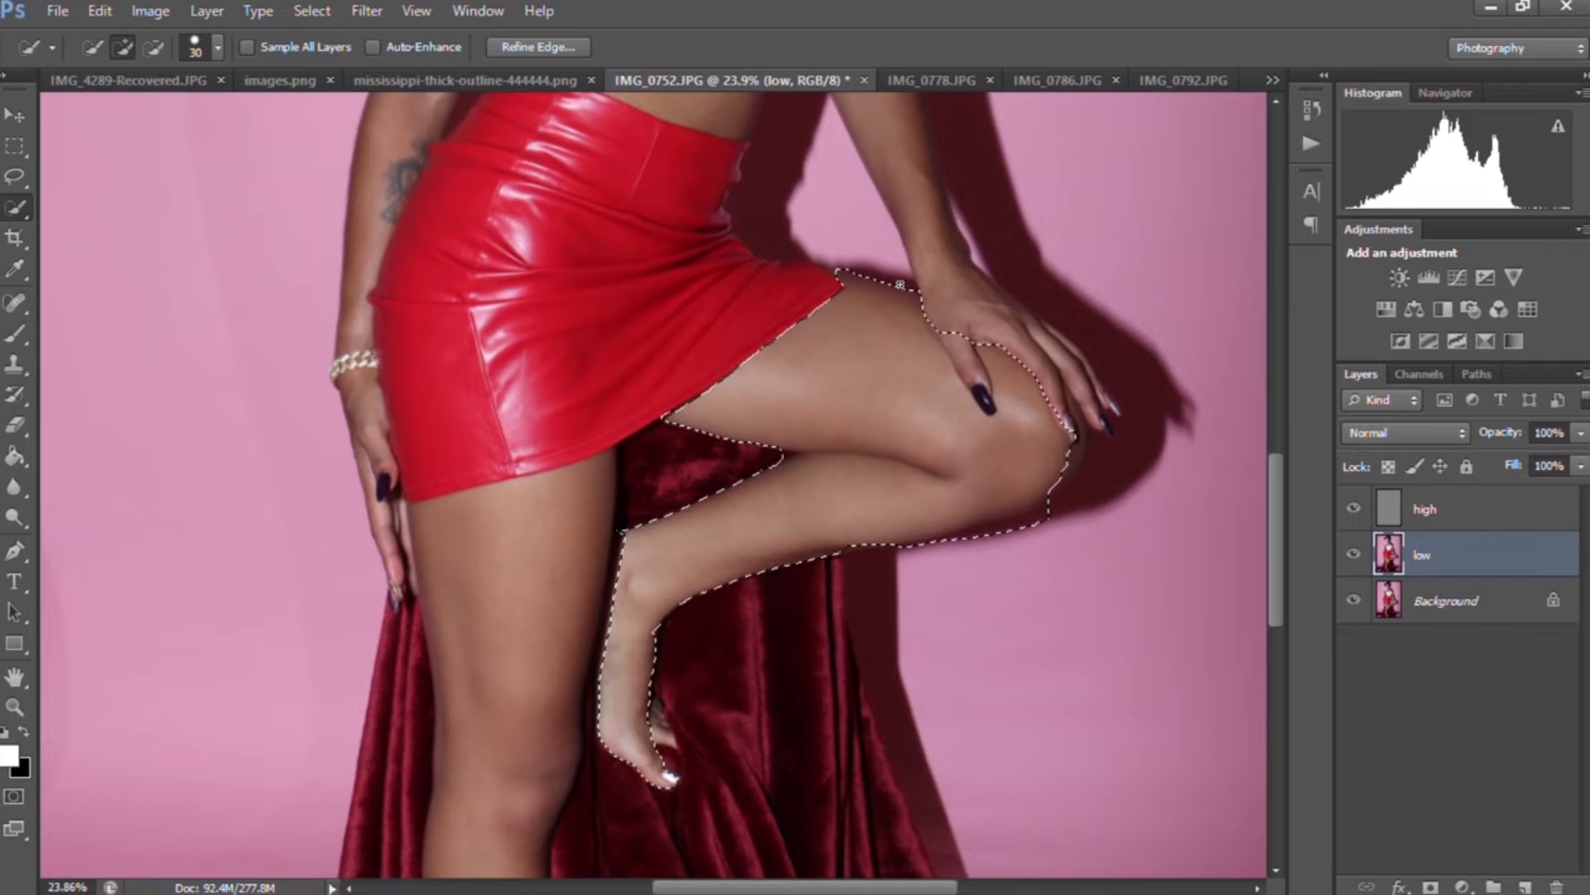
Step: Invert the selection, brush over the thumb and its nail to exclude them from the bent leg, and invert it back
right_click(972, 289)
left_click(1017, 326)
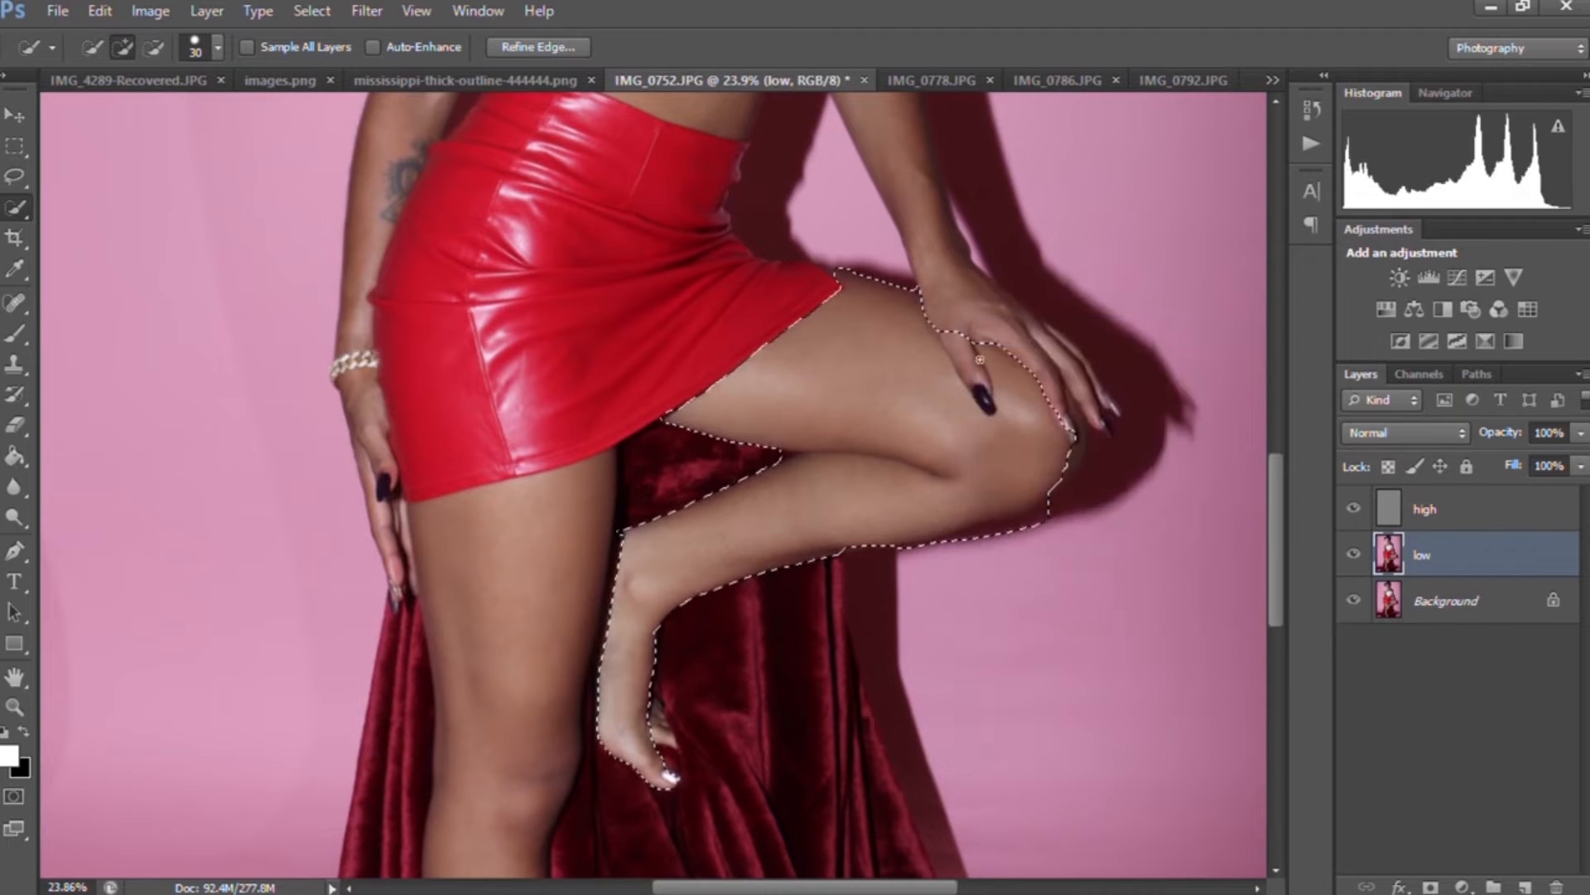
left_click_drag(978, 379, 960, 335)
right_click(1071, 263)
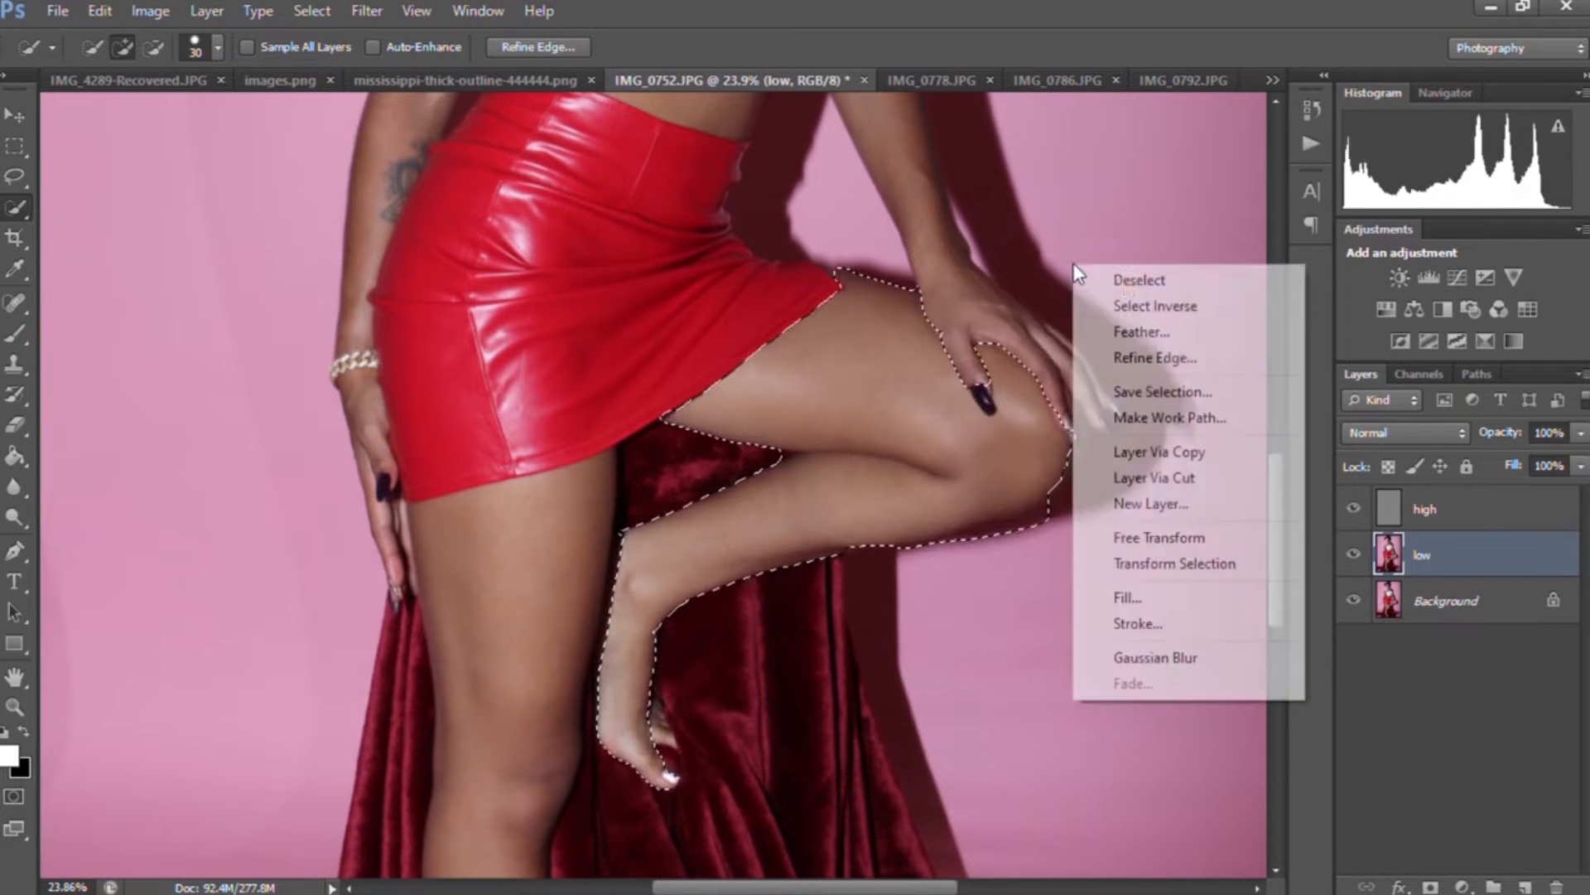
left_click(981, 391)
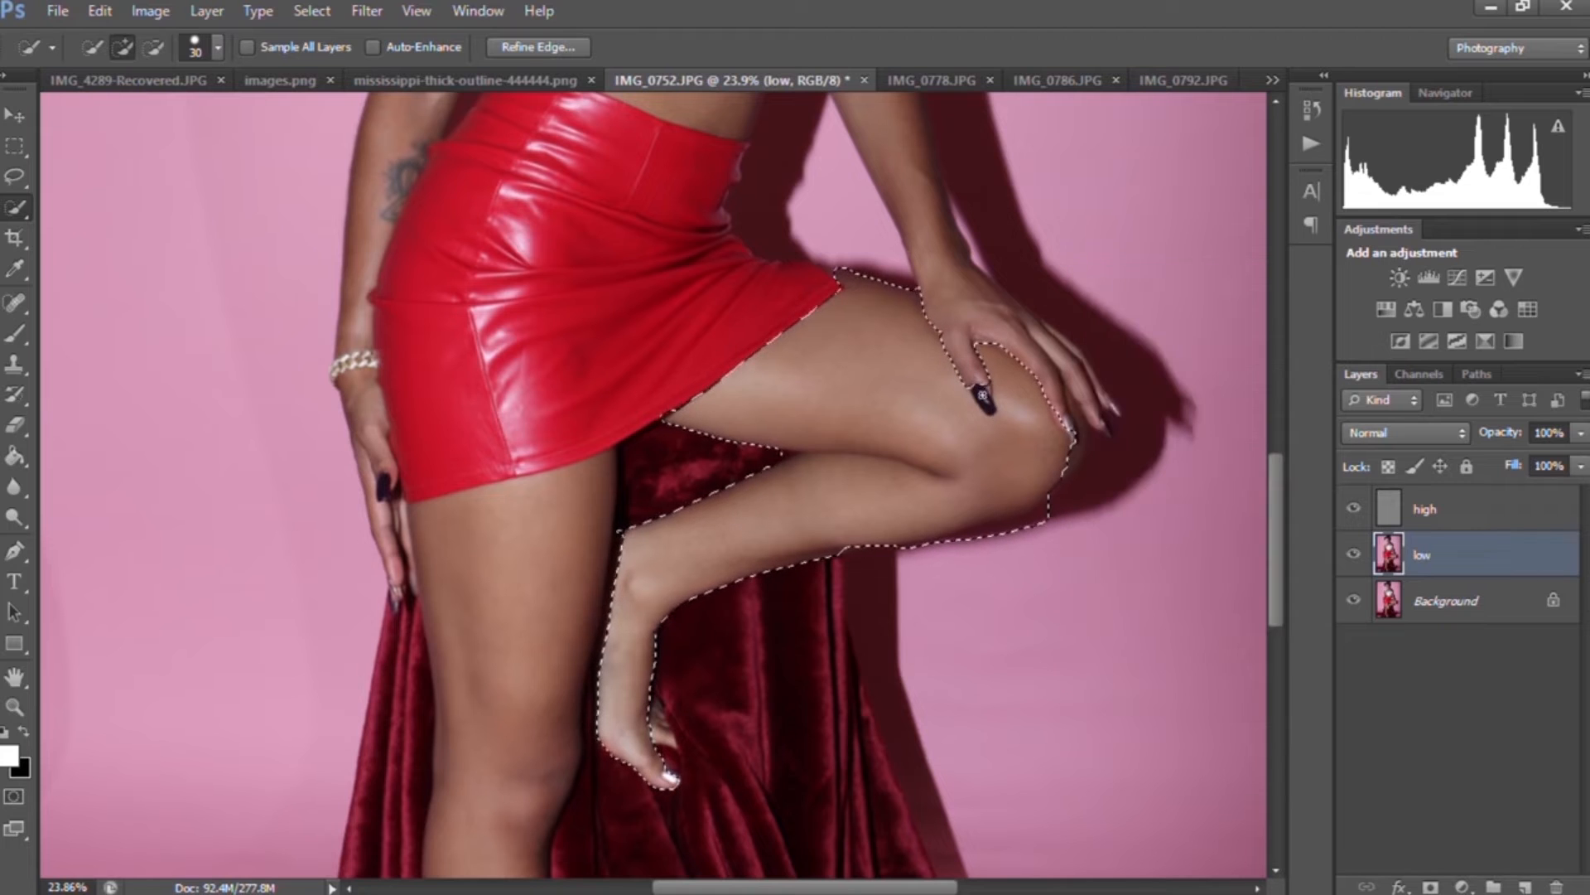
right_click(1080, 298)
left_click(1133, 343)
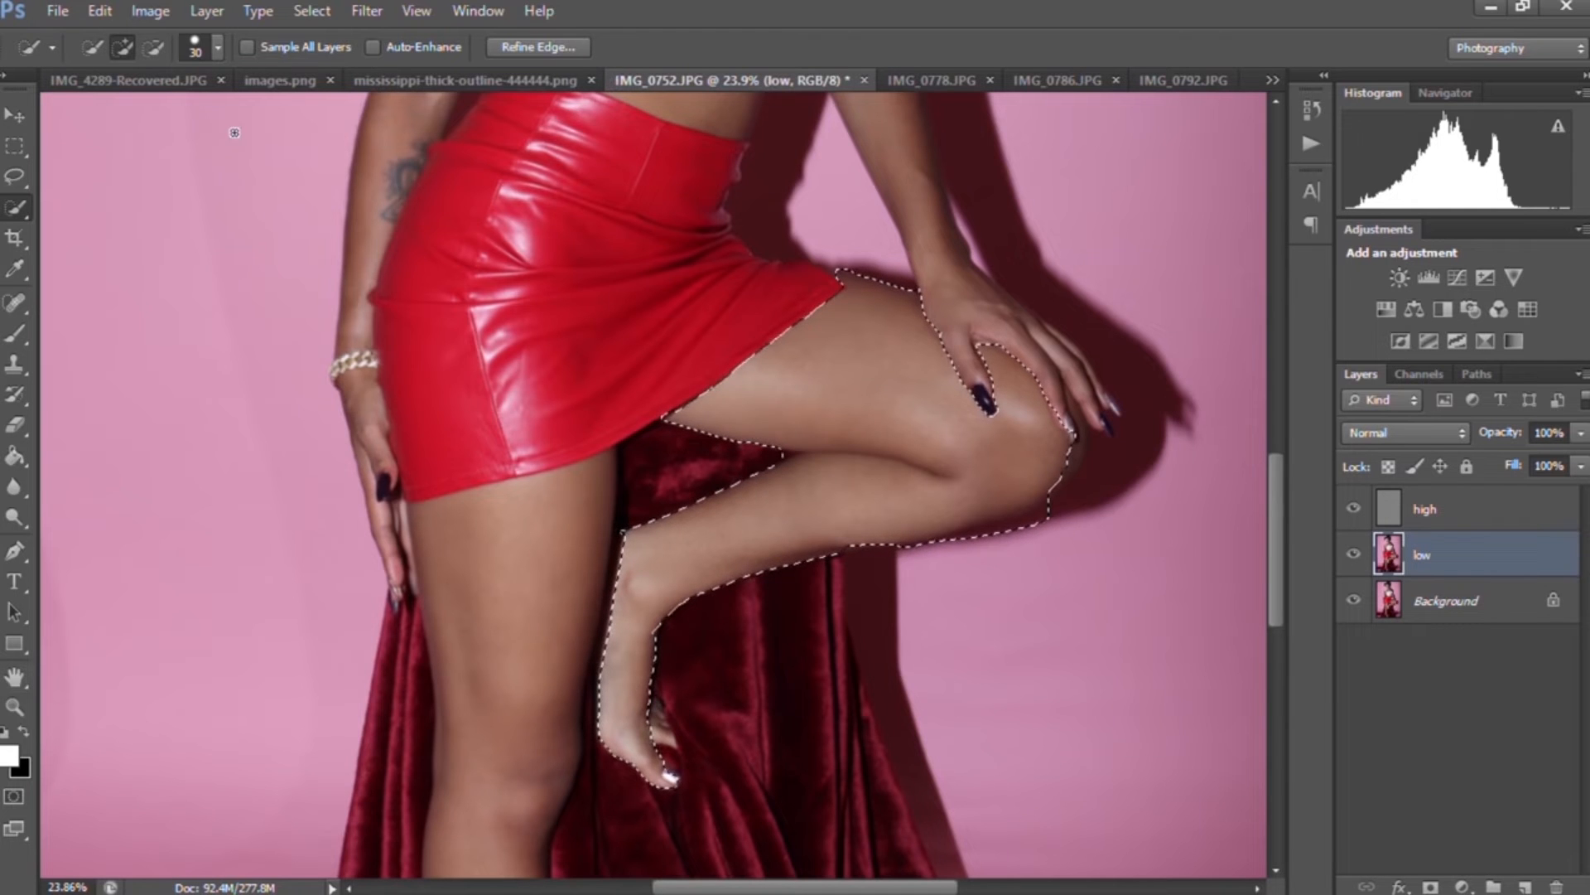
Step: Repeat the last Gaussian Blur on the selected bent leg and foot and fit the whole image in view
left_click(362, 11)
left_click(400, 38)
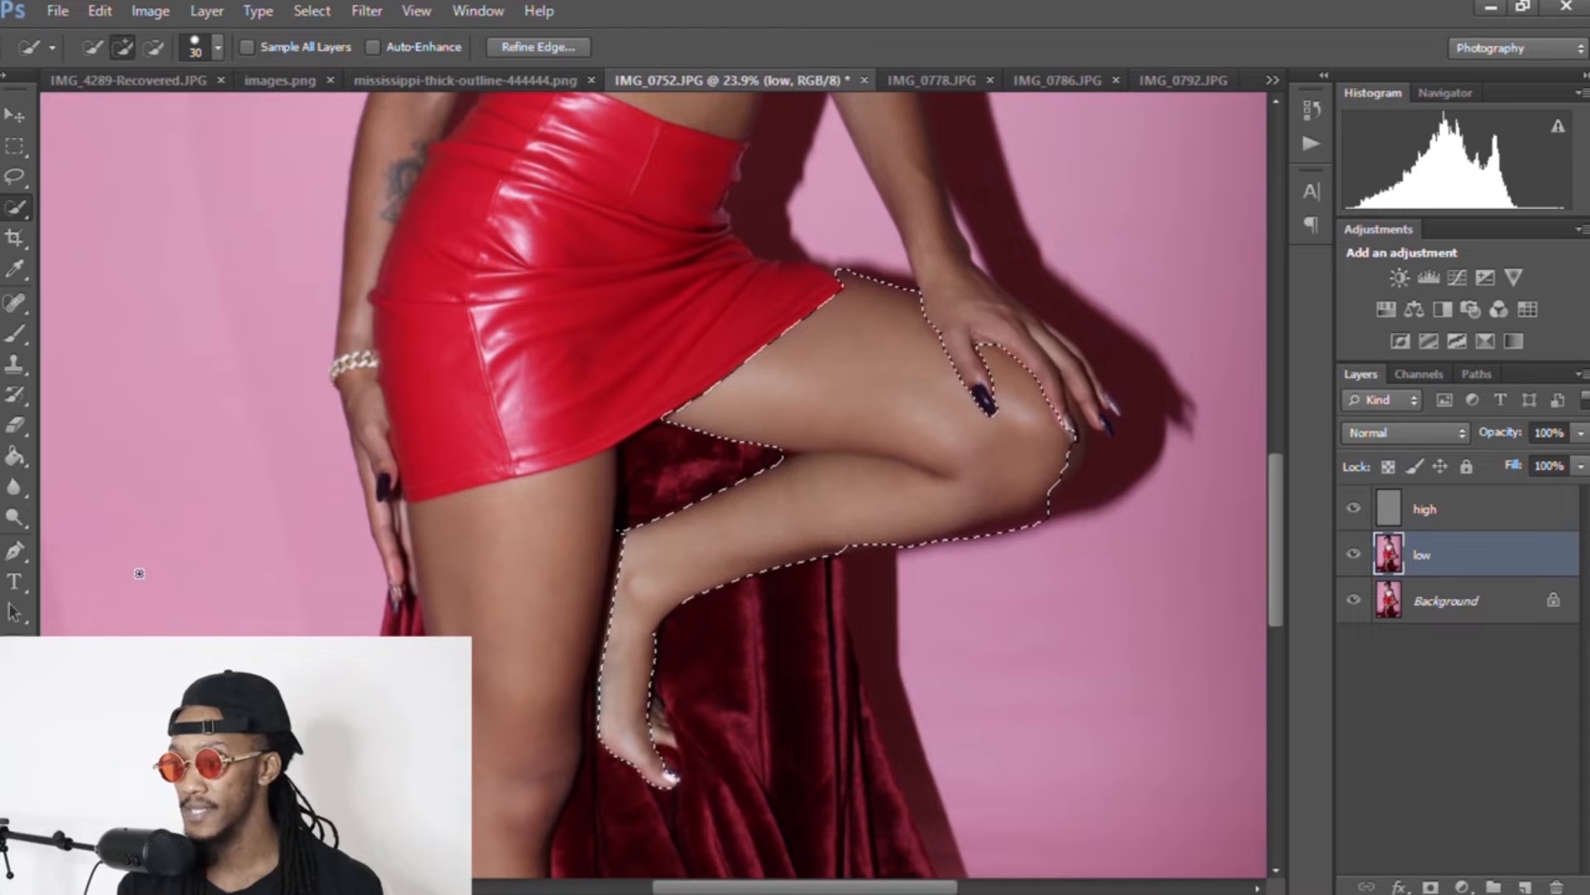
key("z")
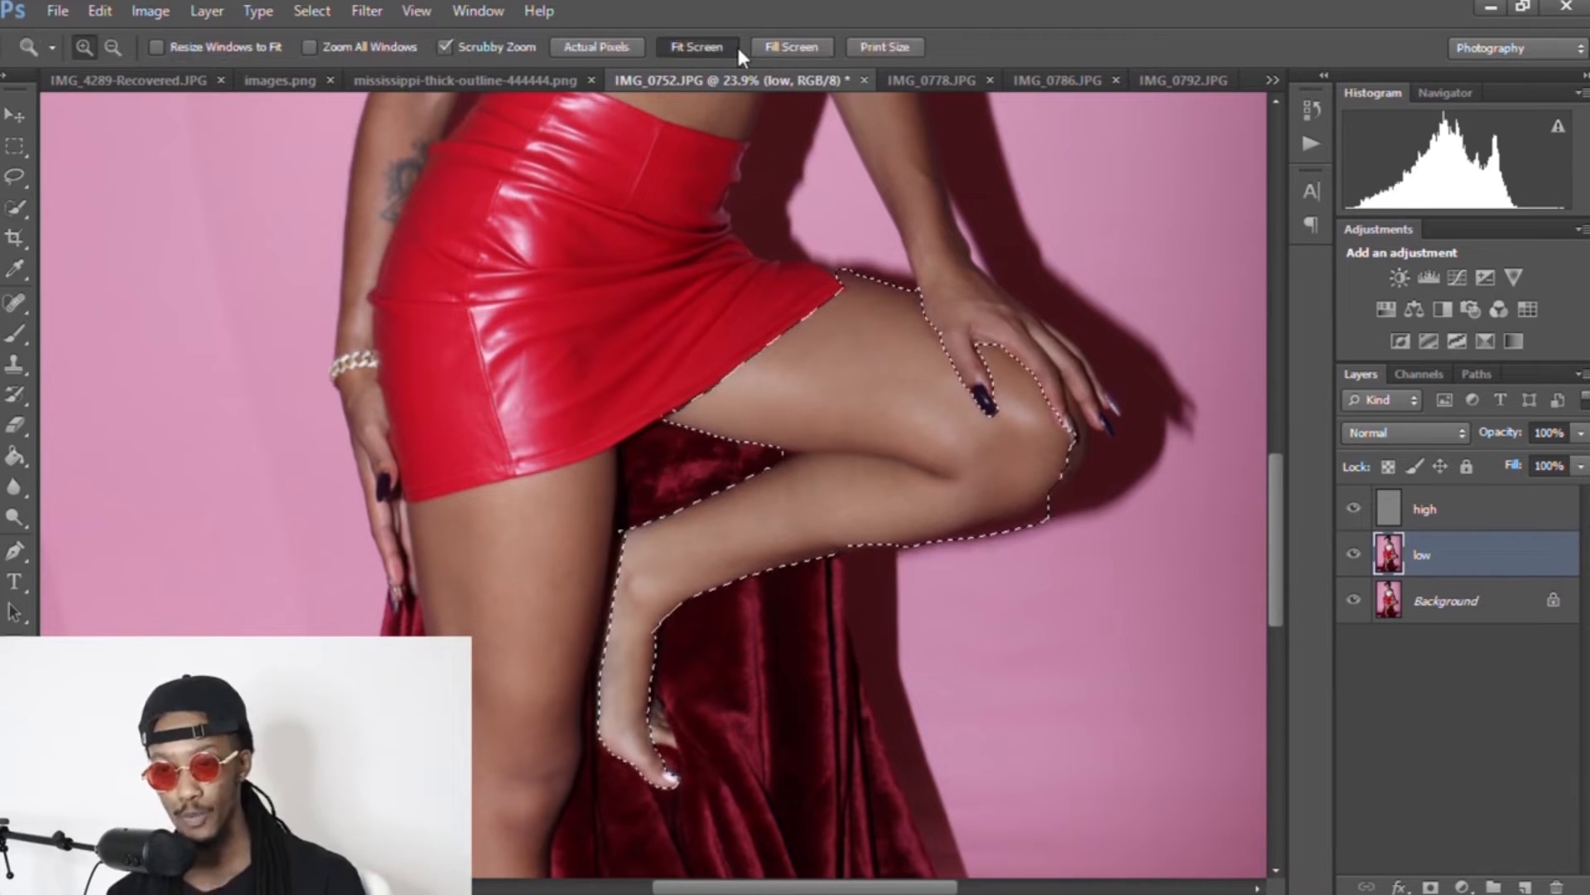
left_click(696, 47)
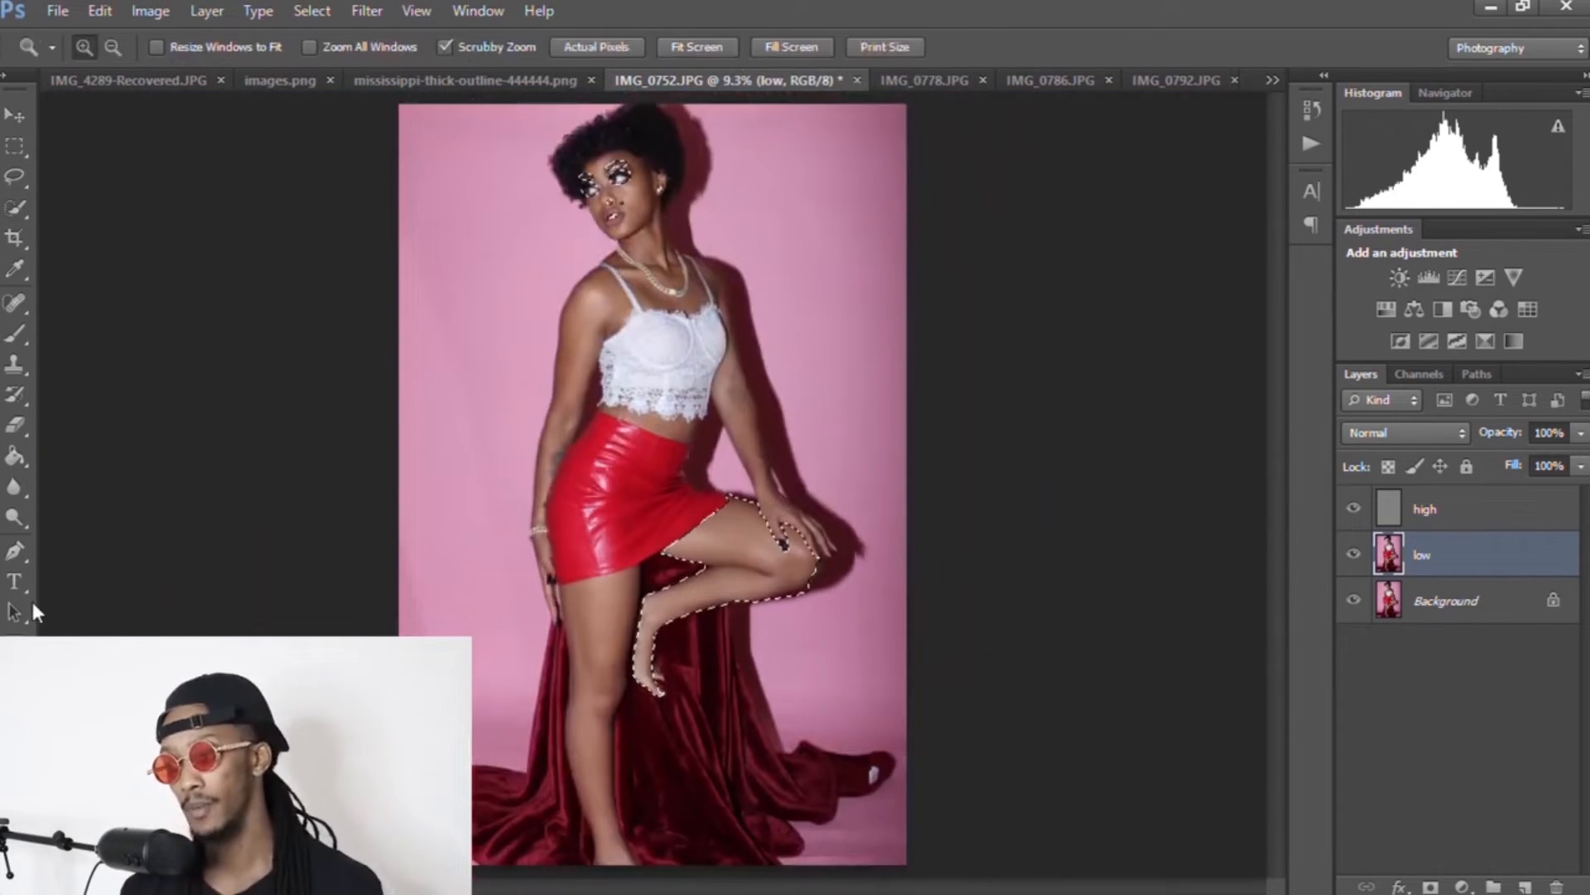
Step: Quick-select the chest skin between the necklace, straps and lace top, repeat the last Gaussian Blur on it, and deselect
left_click_drag(675, 284, 1281, 394)
left_click(1522, 7)
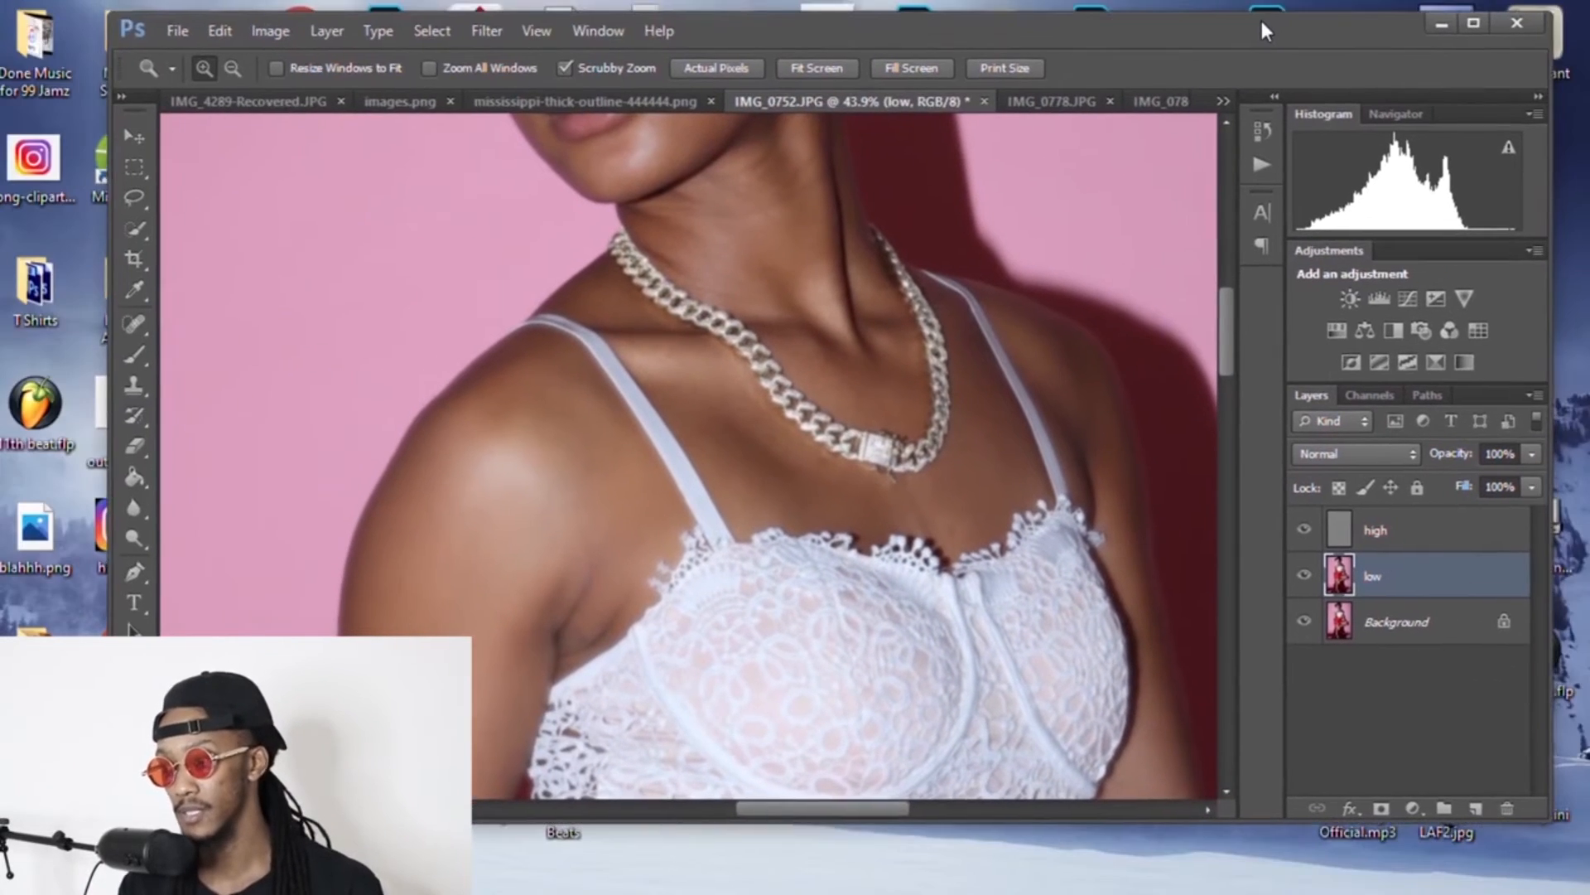
left_click(130, 234)
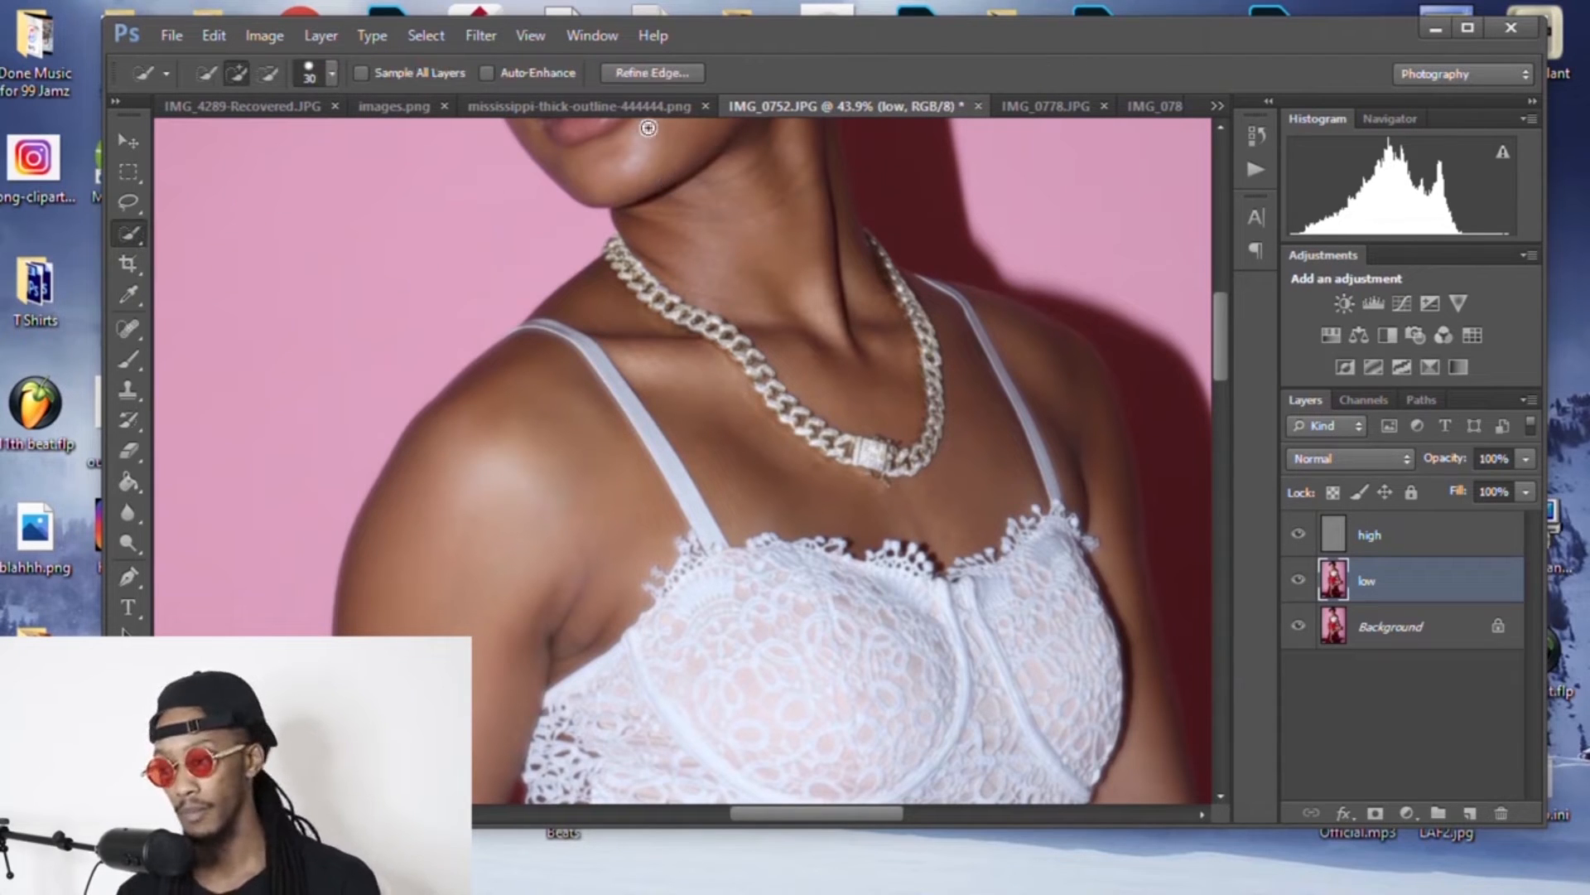
mouse_move(767, 461)
left_mouse_down()
mouse_move(873, 494)
mouse_move(955, 465)
left_mouse_up()
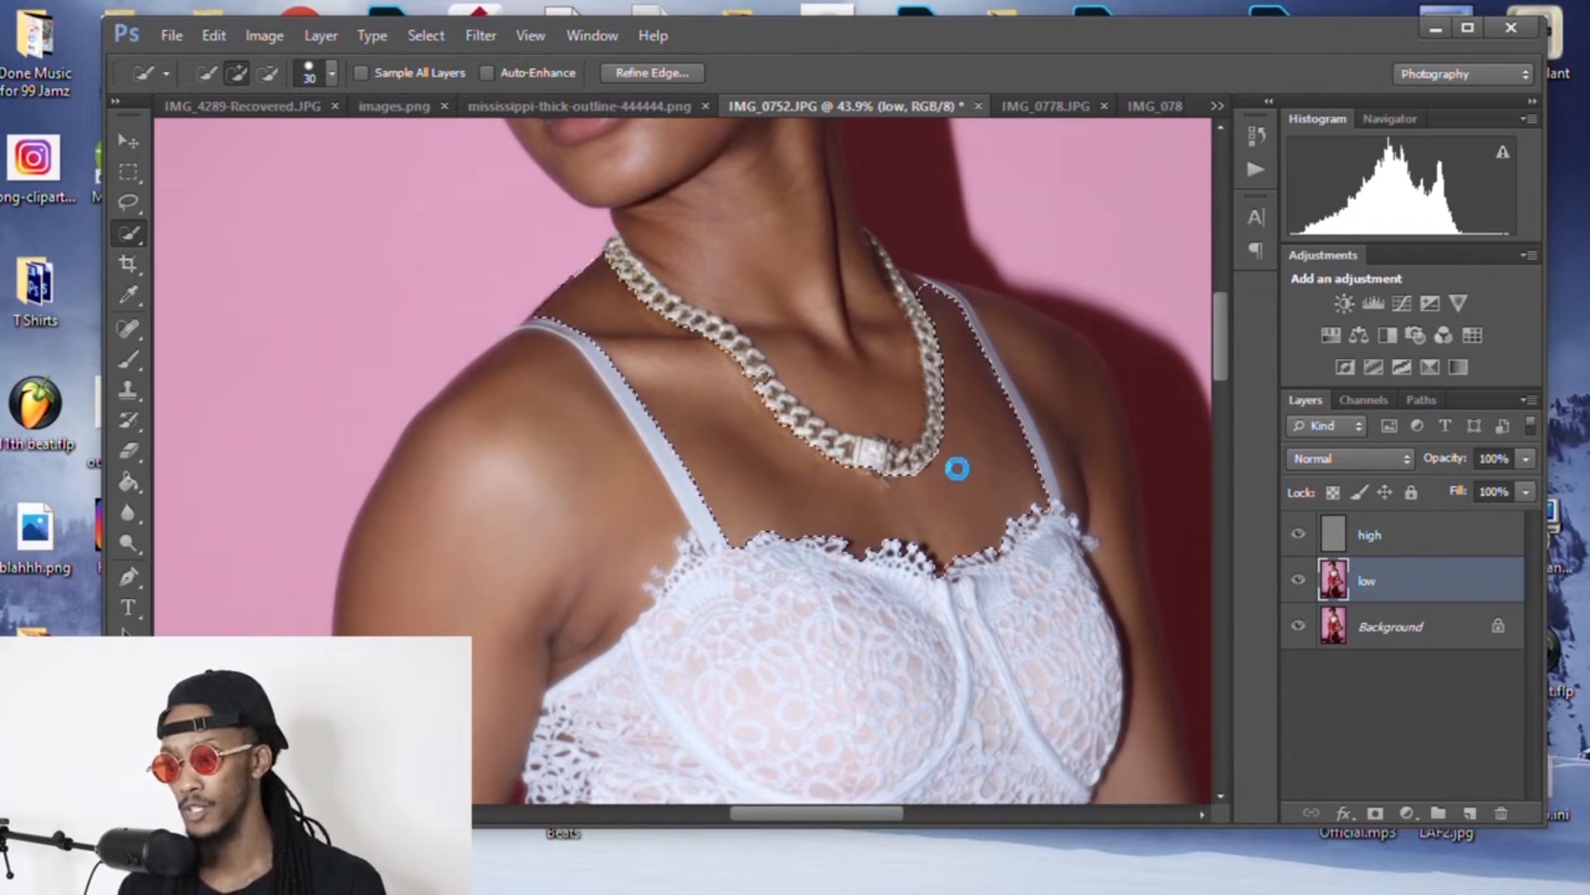
left_click(482, 37)
left_click(507, 60)
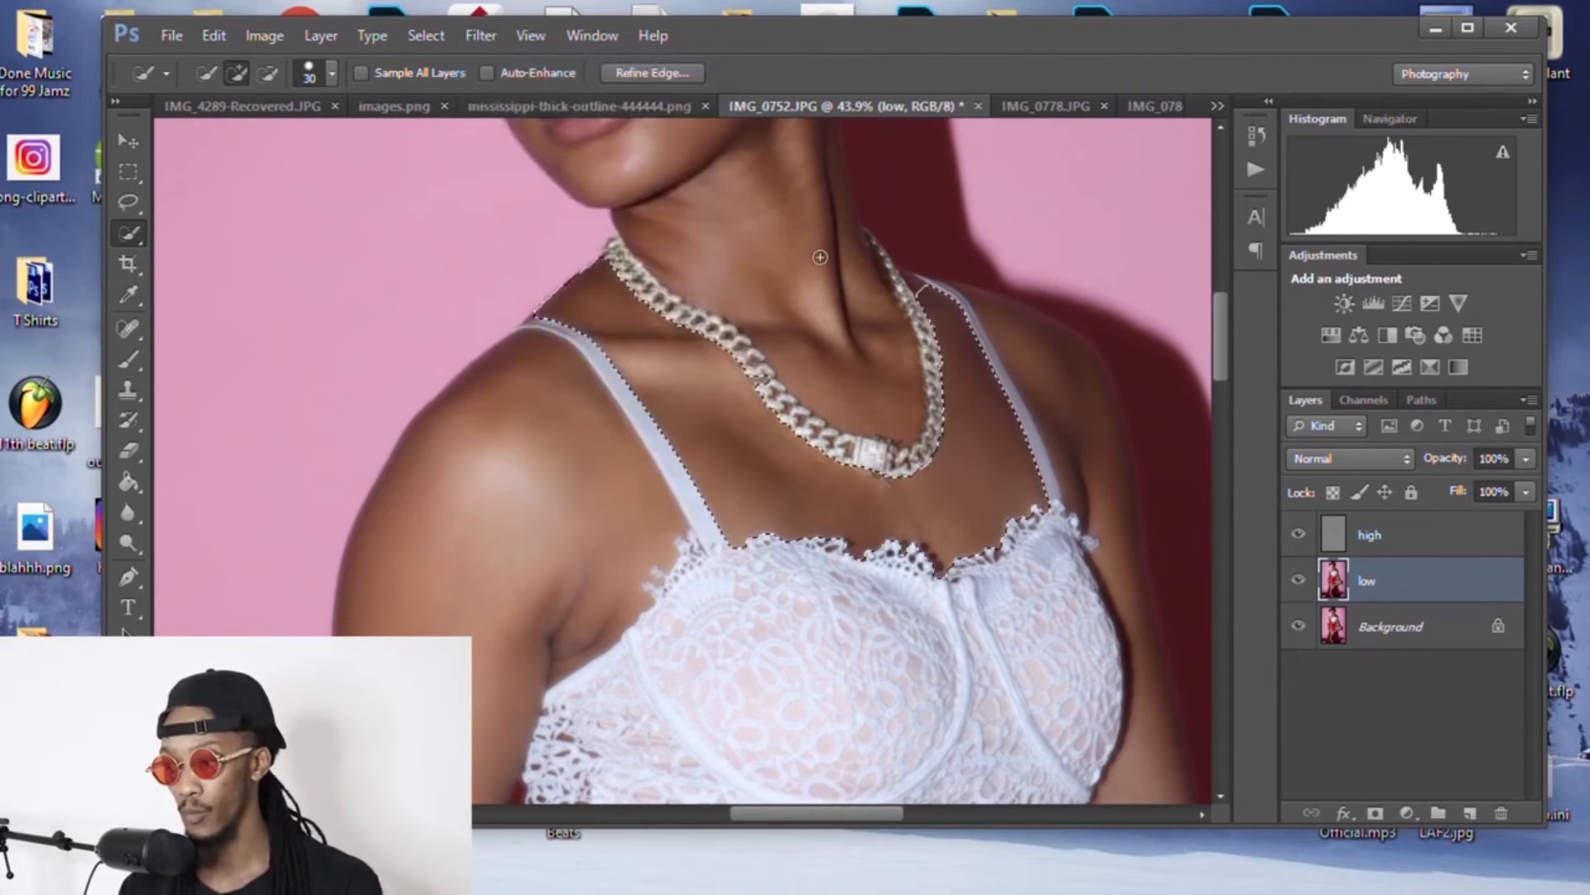
right_click(837, 265)
left_click(840, 272)
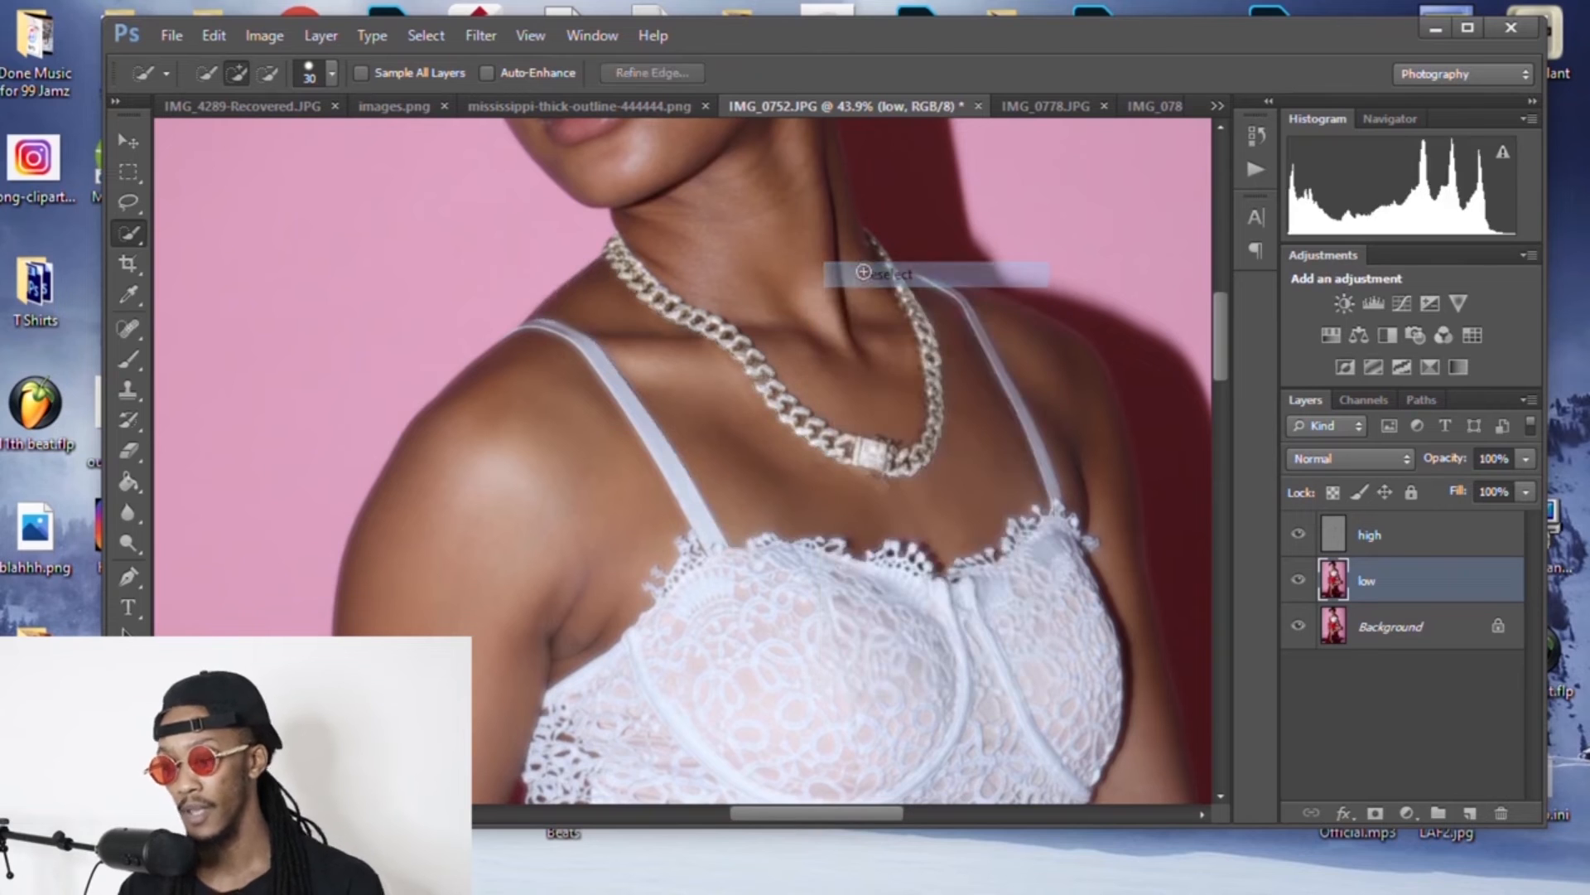
Step: Quick-select the neck between the jawline and the necklace, repeat the last Gaussian Blur on it, and deselect
left_click(1467, 28)
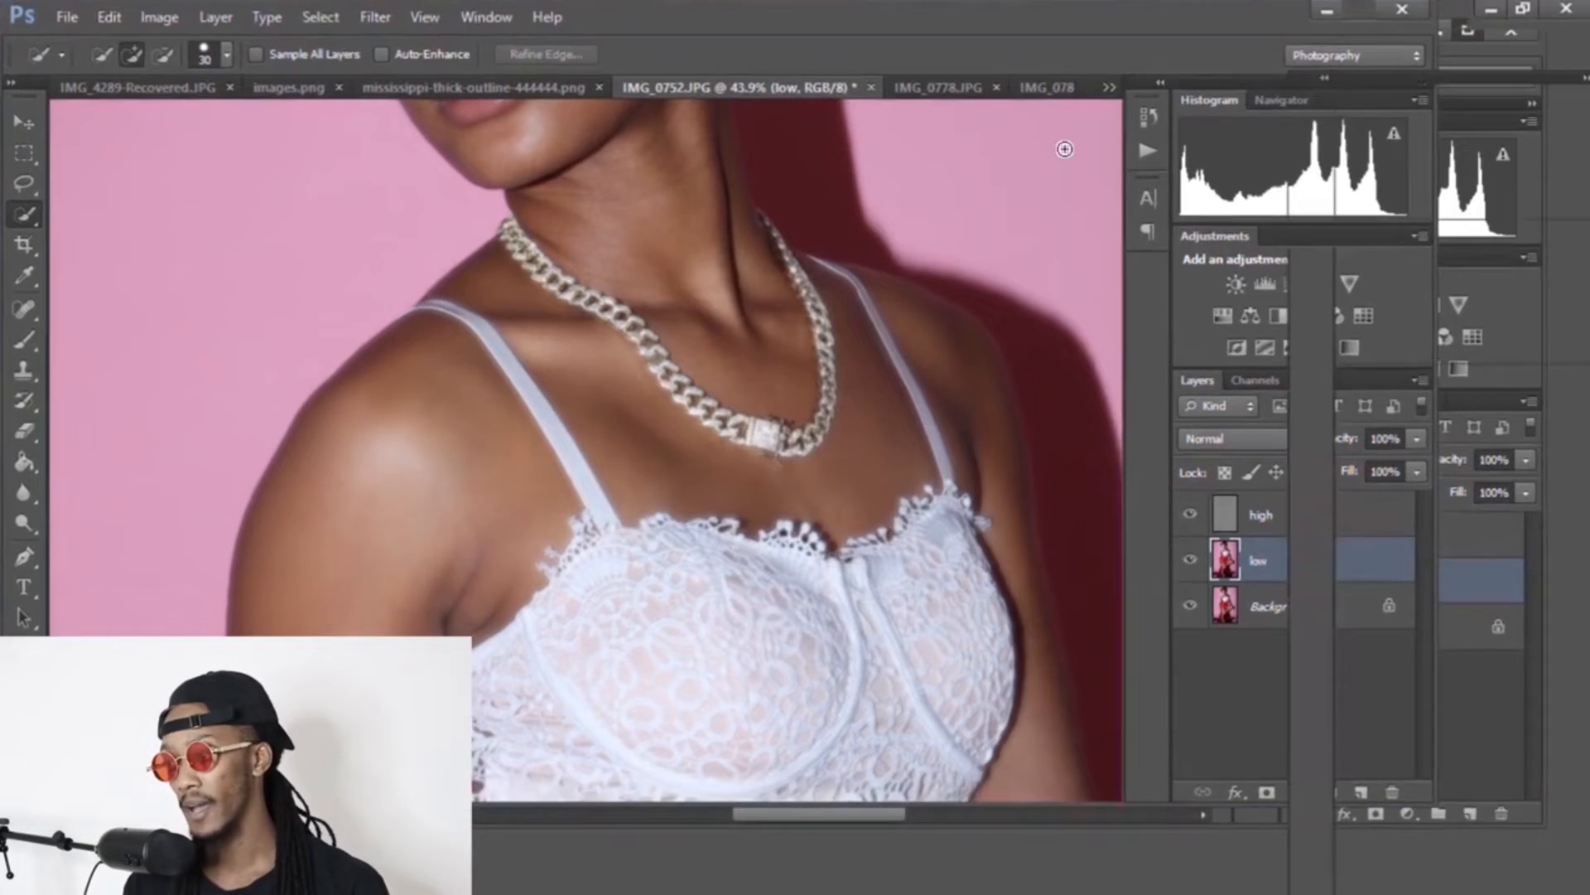
left_click_drag(1279, 370, 1272, 338)
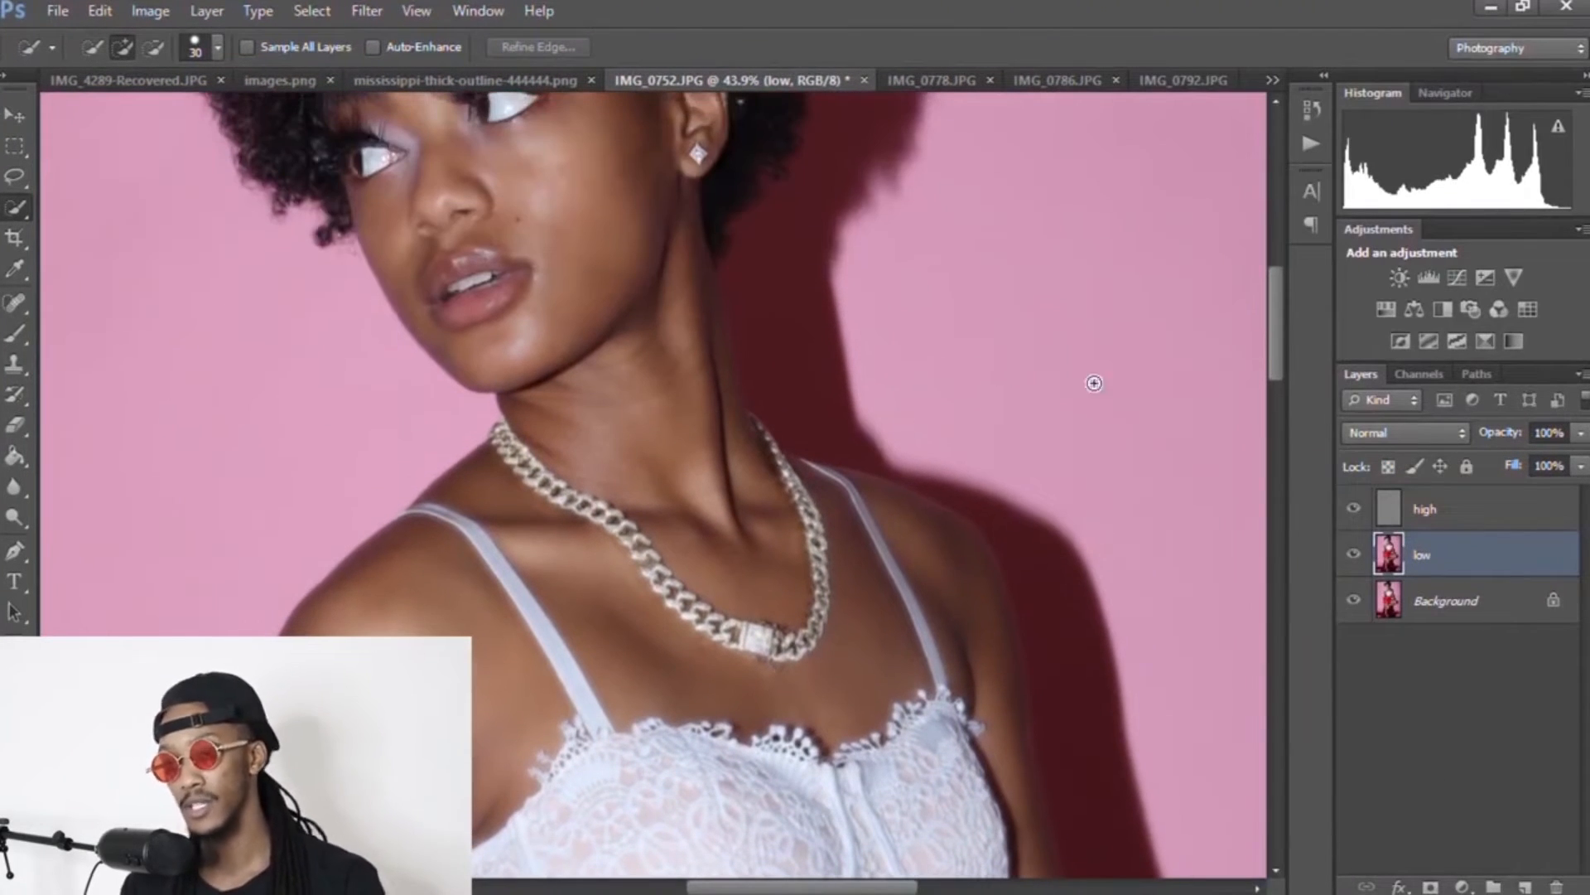
mouse_move(695, 470)
left_mouse_down()
mouse_move(740, 539)
mouse_move(672, 289)
mouse_move(675, 234)
mouse_move(729, 409)
left_mouse_up()
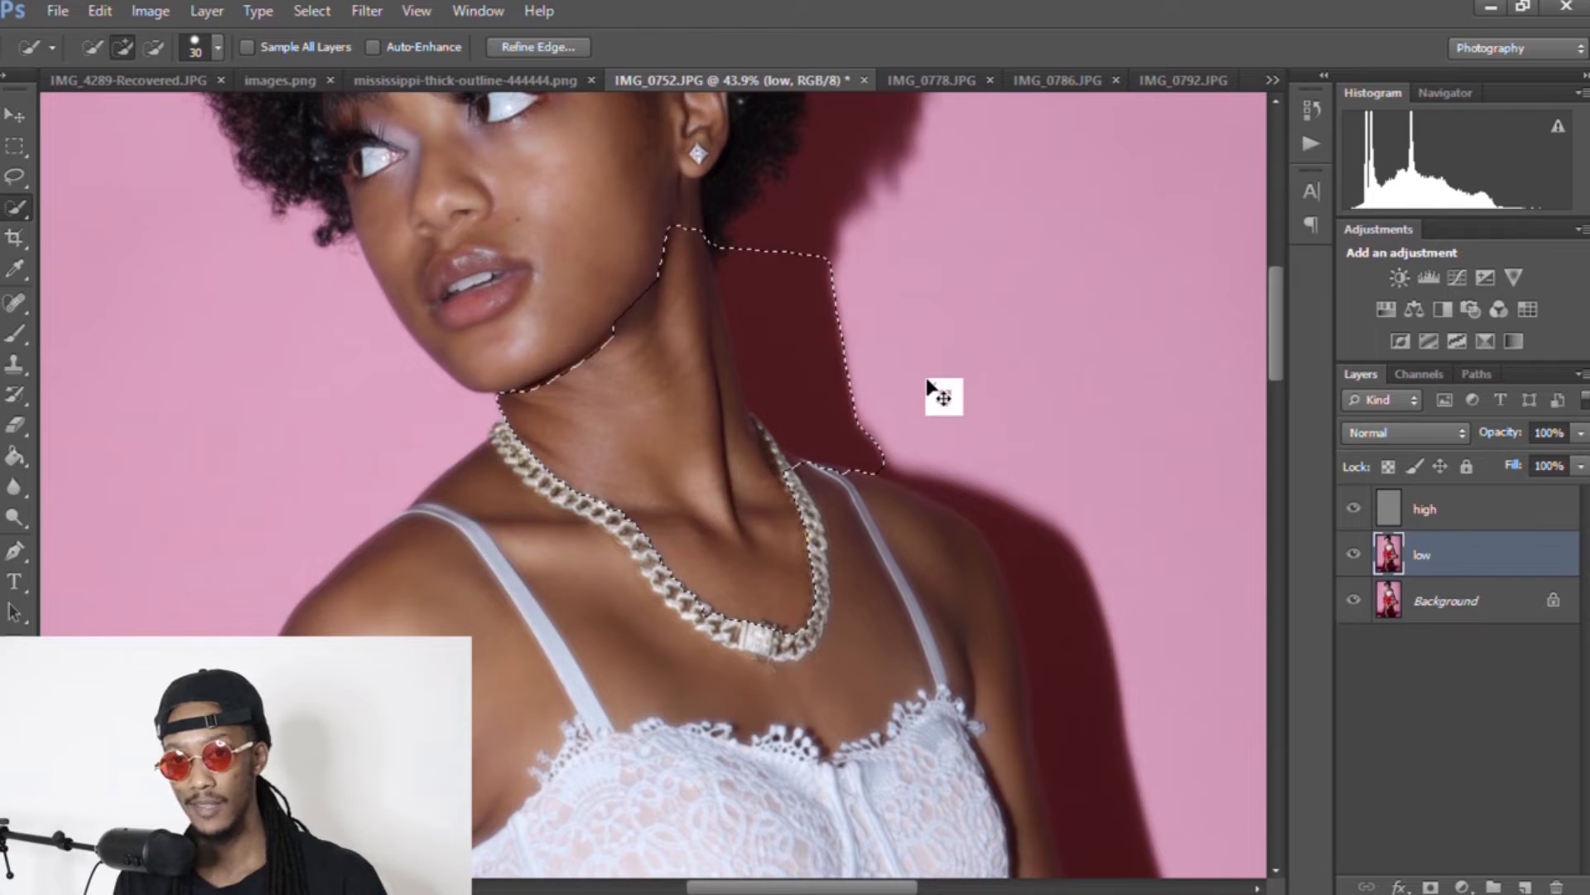
left_click(367, 11)
left_click(381, 33)
right_click(909, 268)
left_click(952, 282)
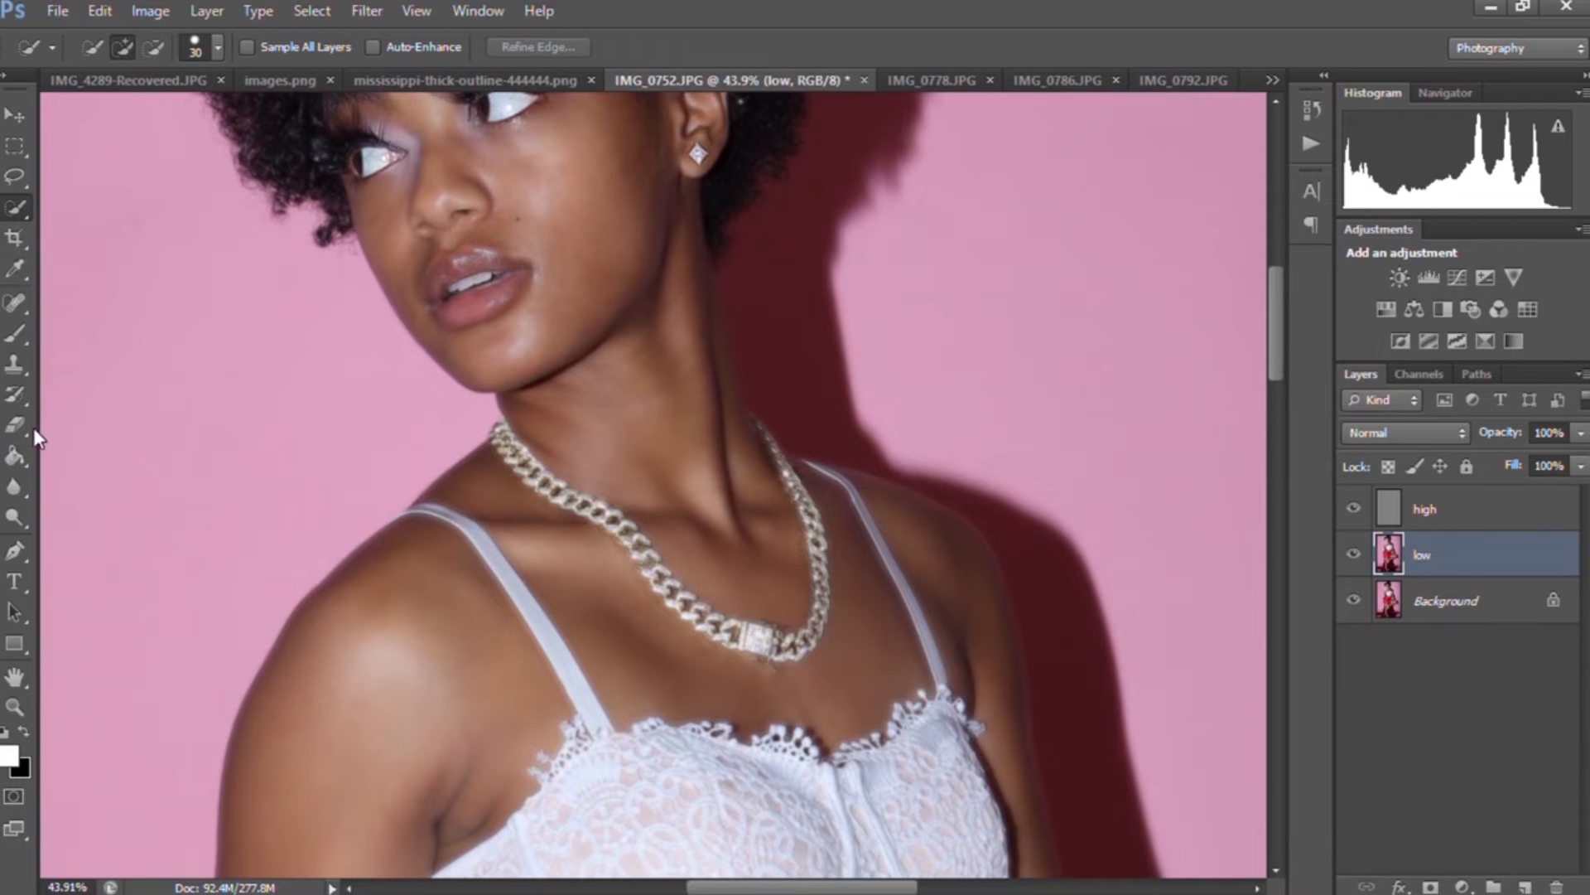
Step: Erase the blurred low layer along the necklace with a soft 36 px Eraser to restore the chain's sharpness
double_click(937, 5)
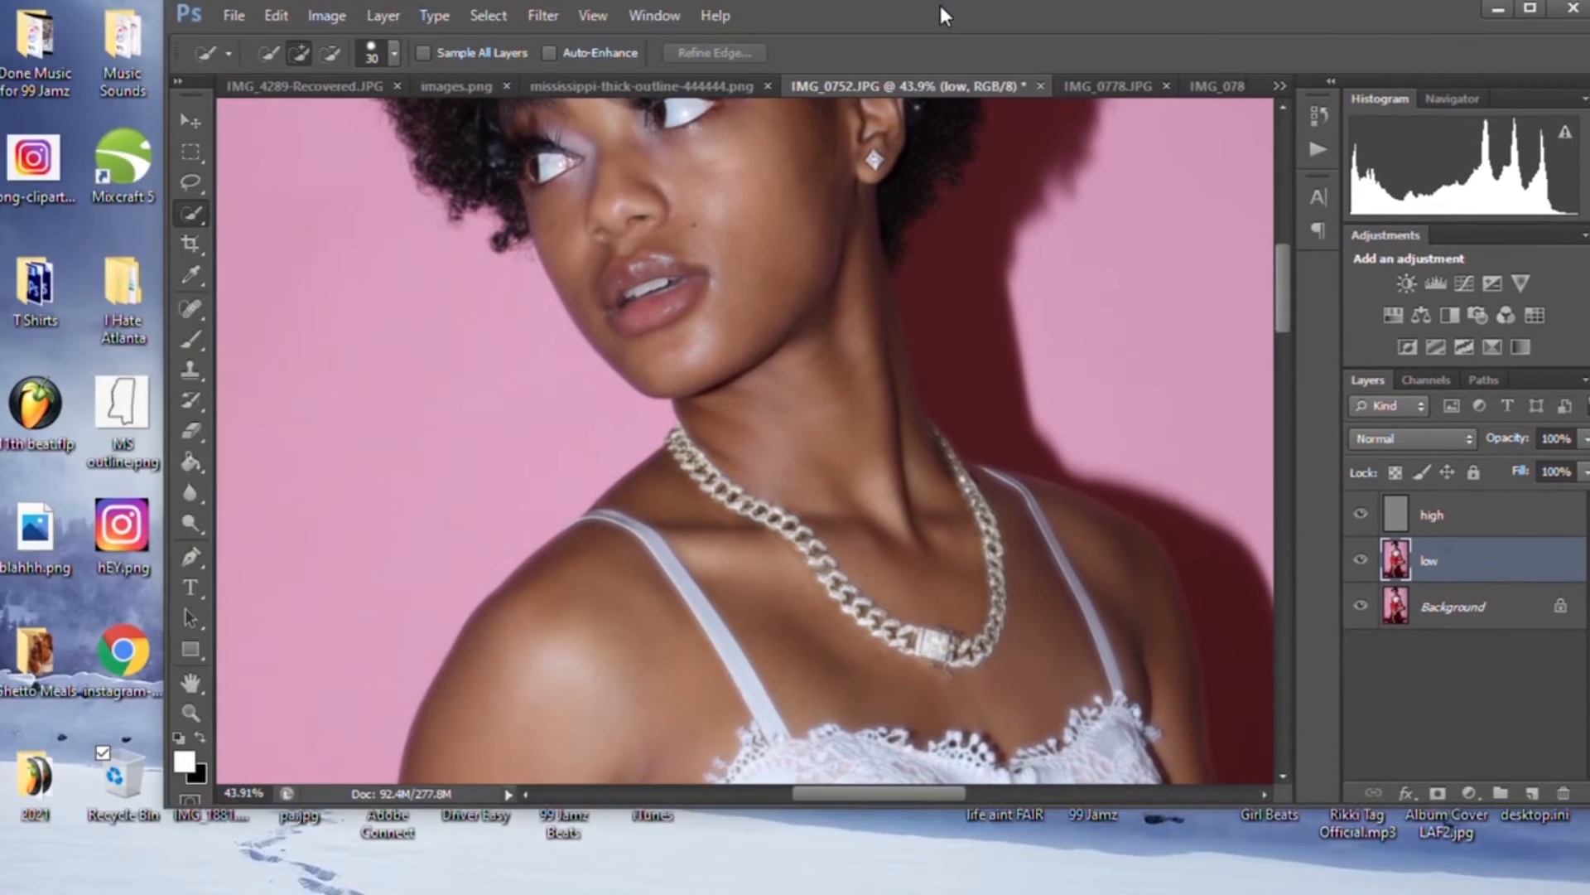
left_click_drag(940, 5, 848, 29)
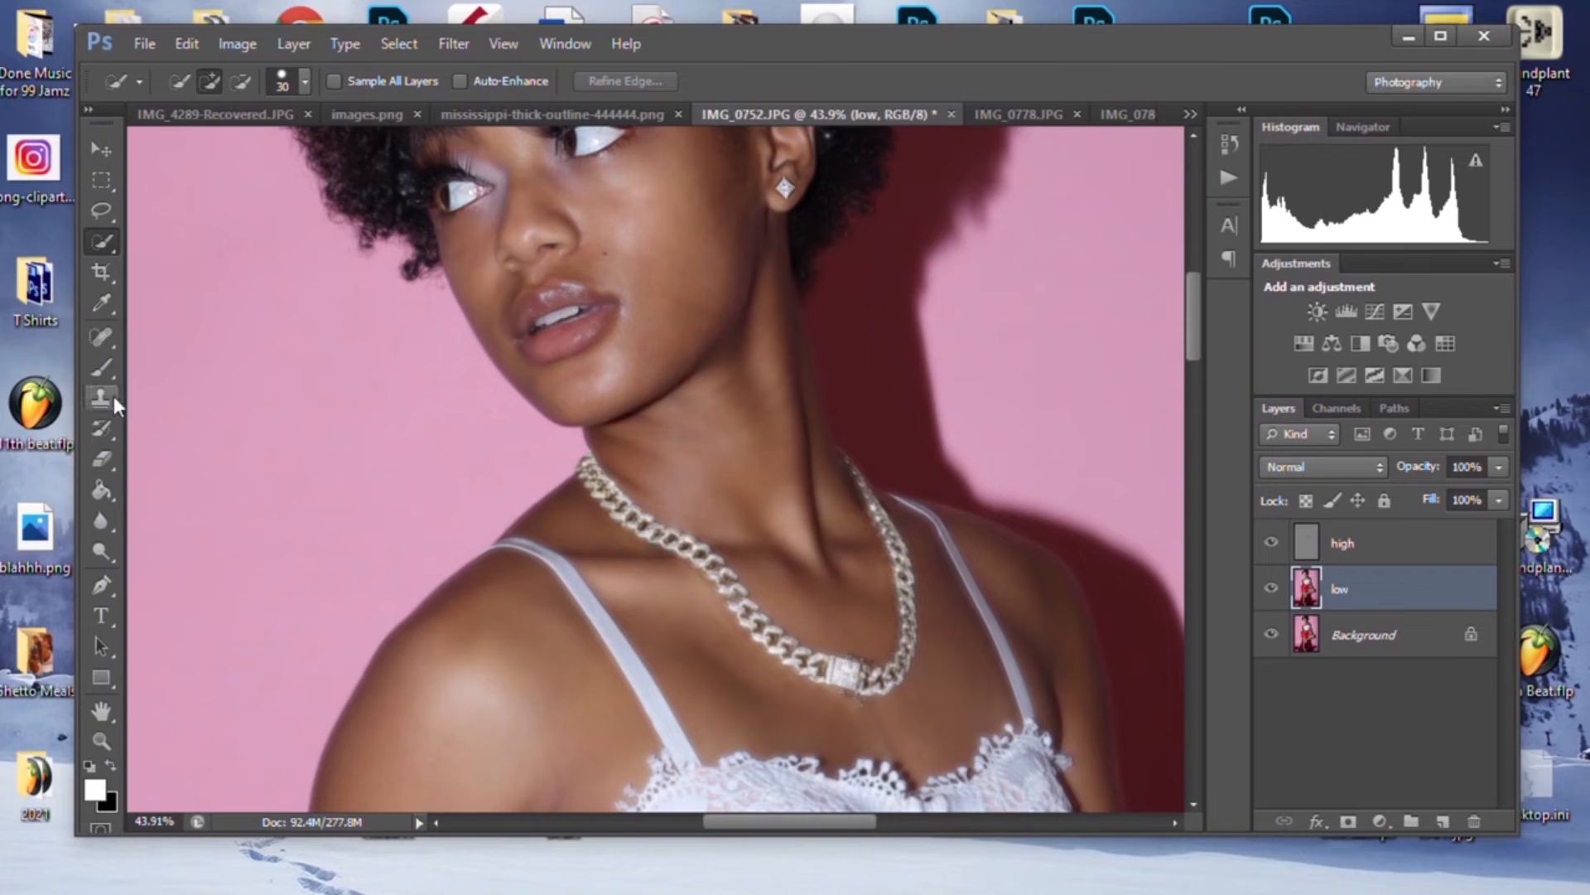
left_click(101, 459)
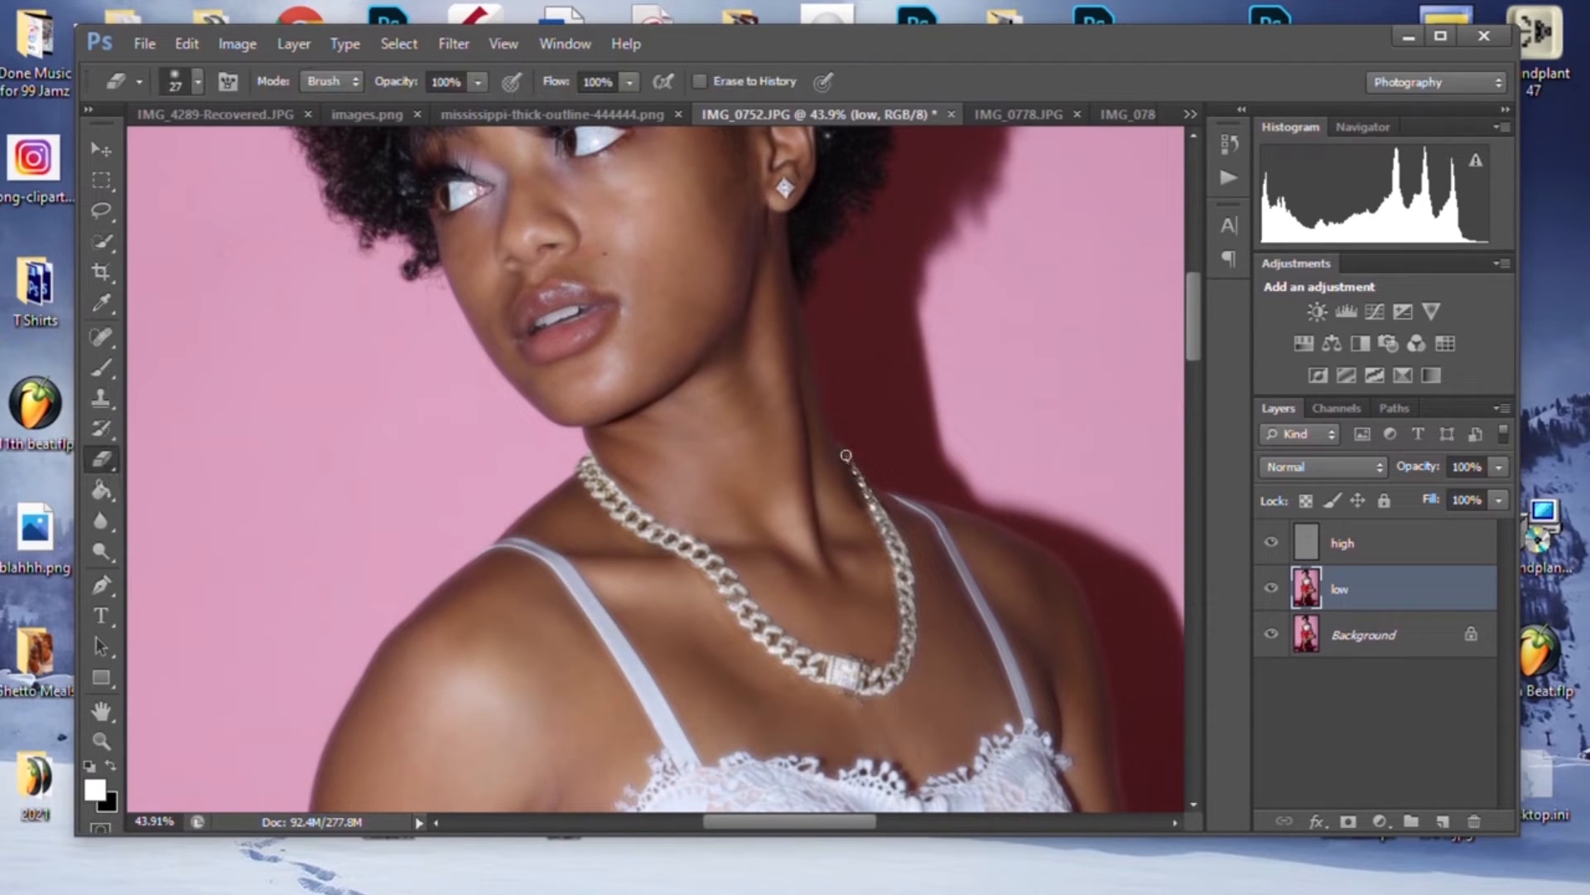
left_click(176, 86)
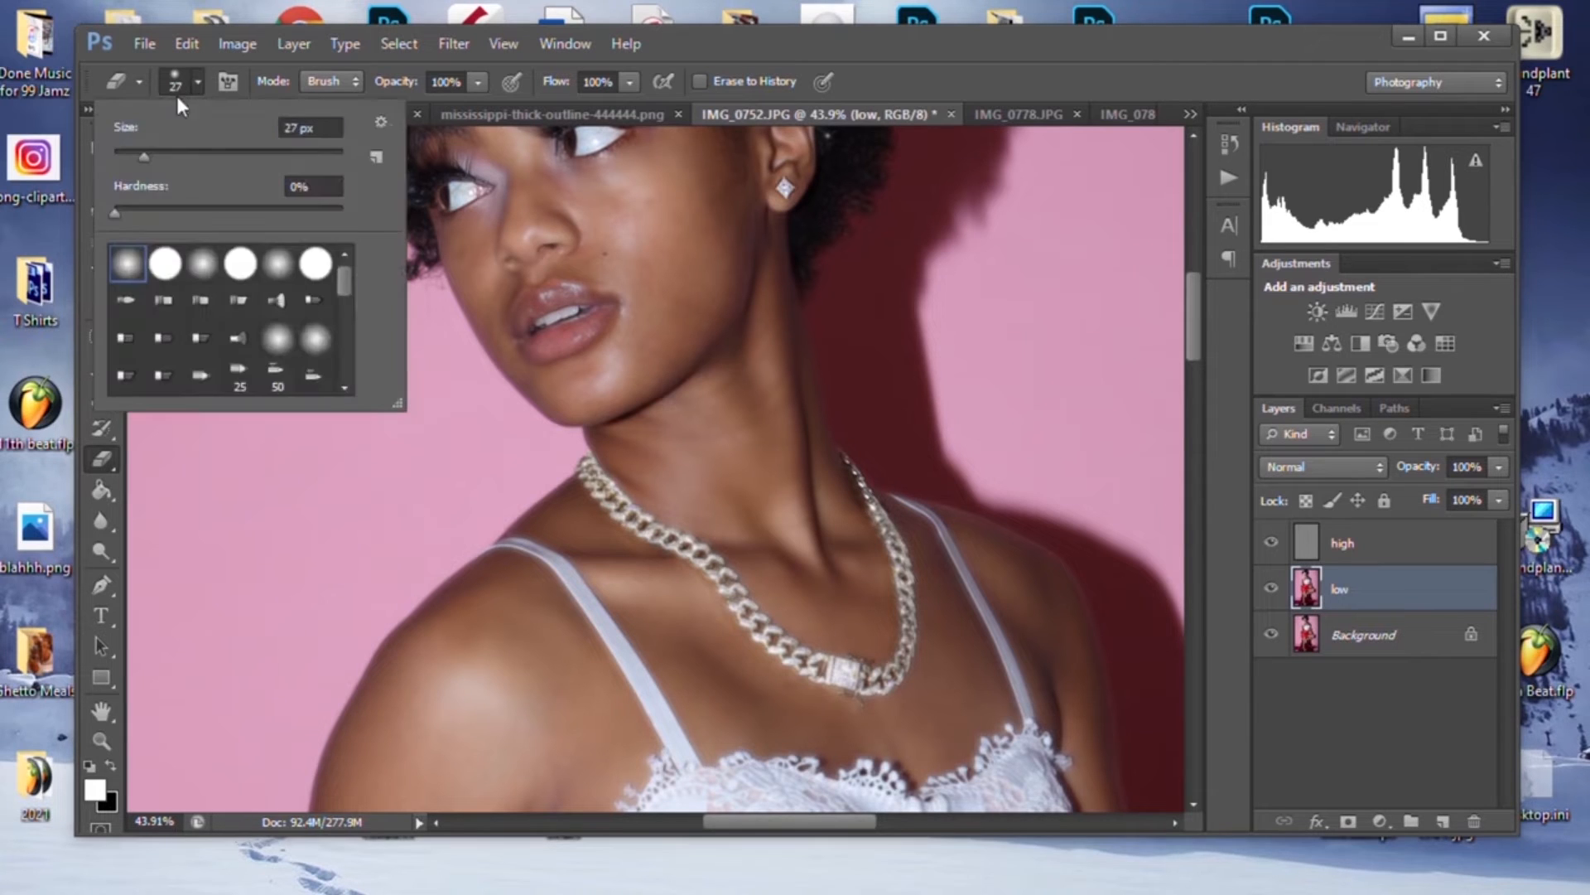
left_click(166, 157)
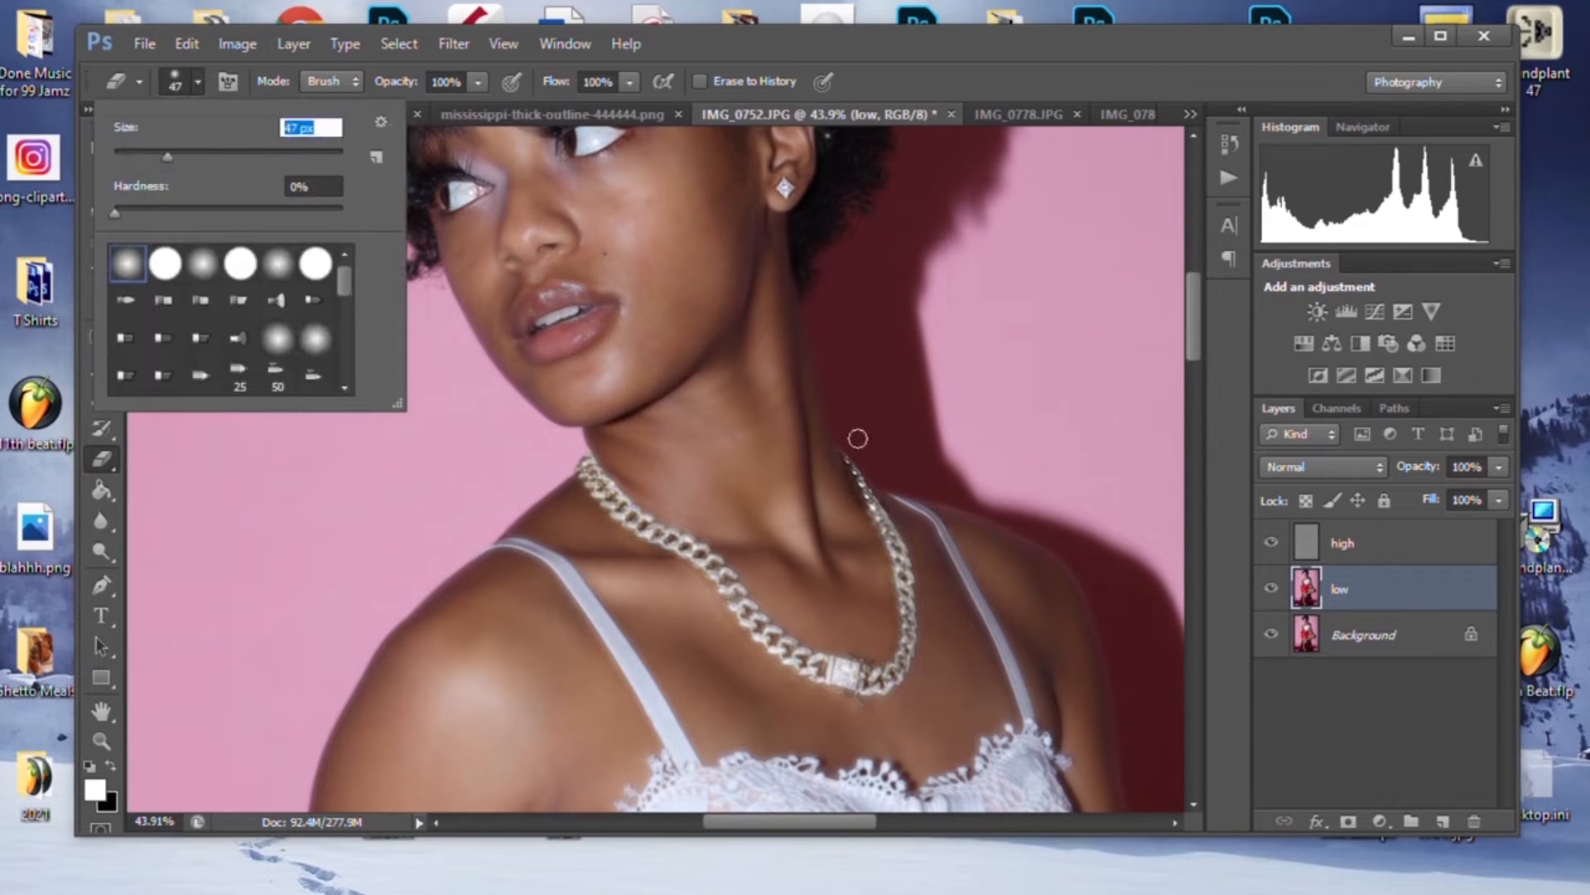
left_click_drag(178, 157, 155, 156)
left_click(878, 516)
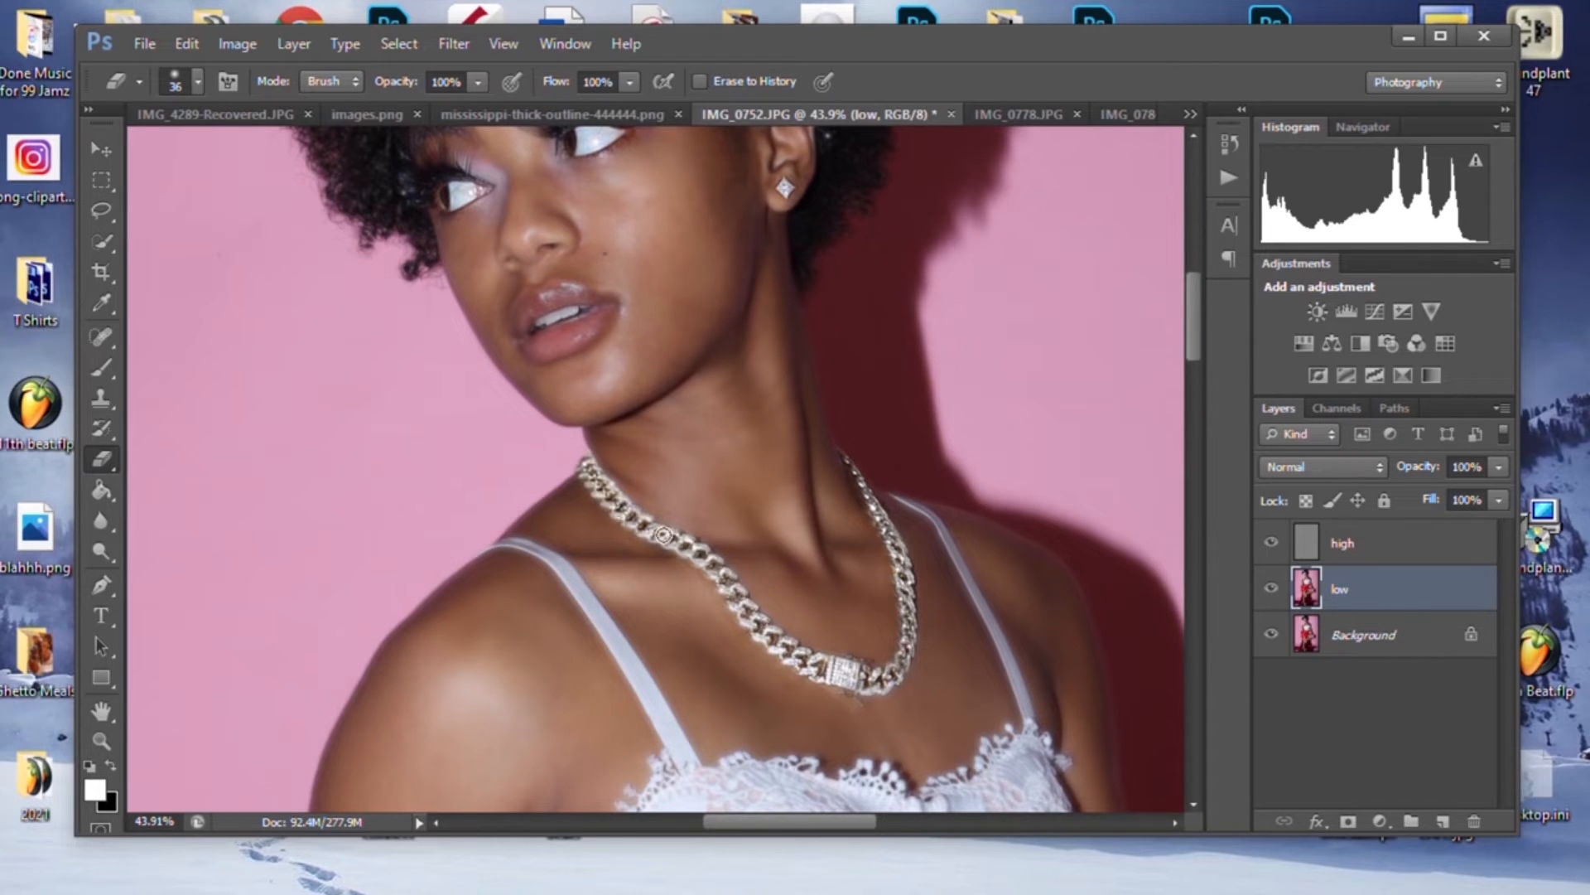
Step: Clone red velvet over the white tag at the fabric's end on the low layer, using a soft 123 px Clone Stamp
left_click(101, 740)
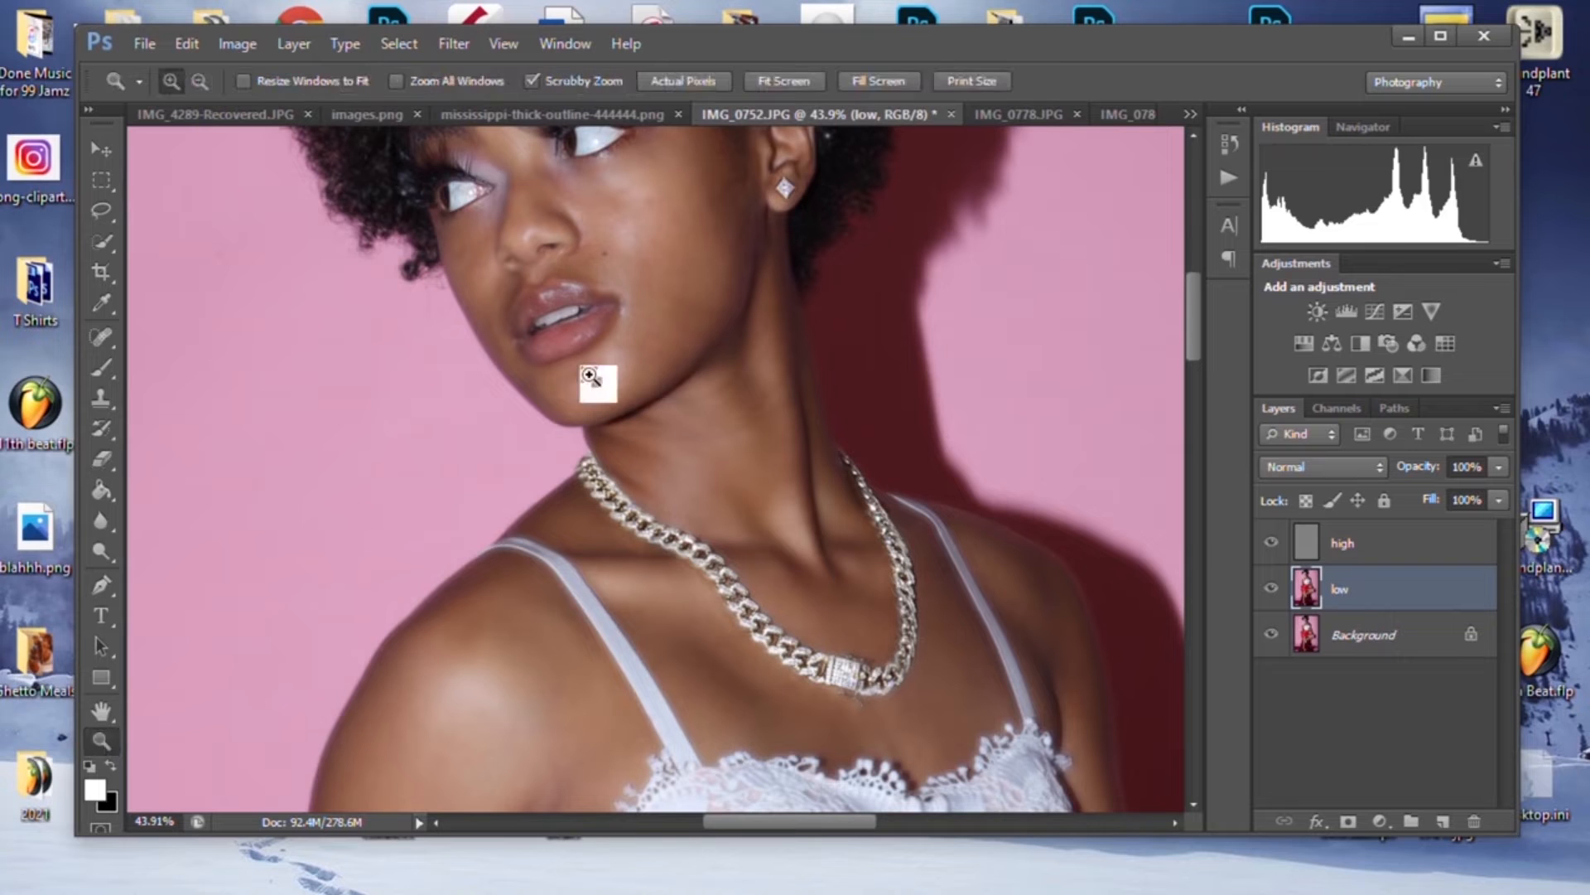
left_click(1440, 36)
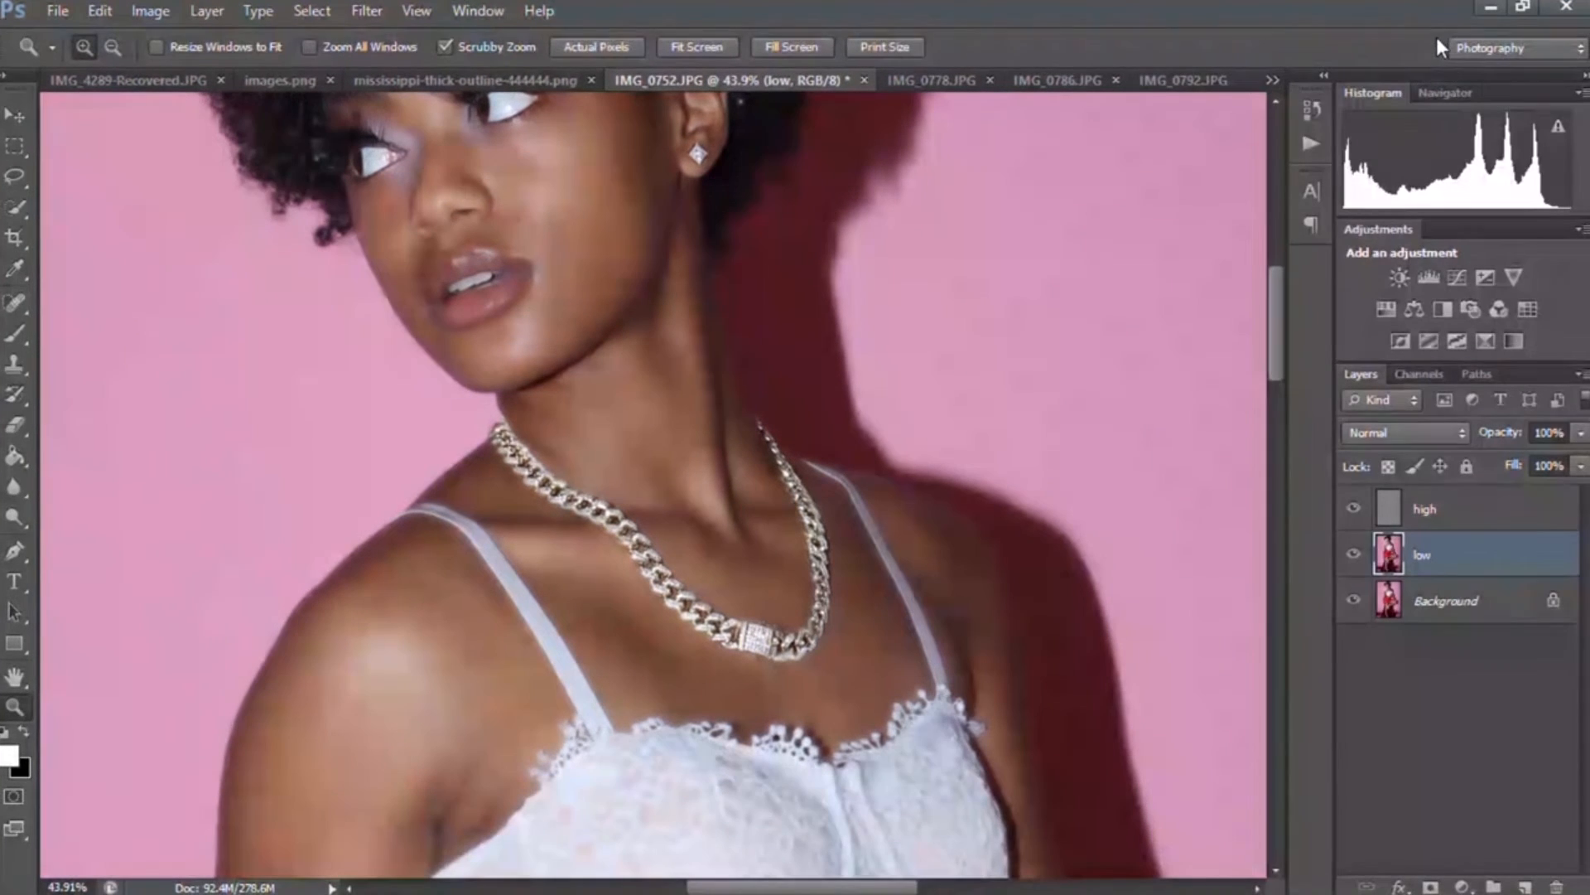
left_click(696, 46)
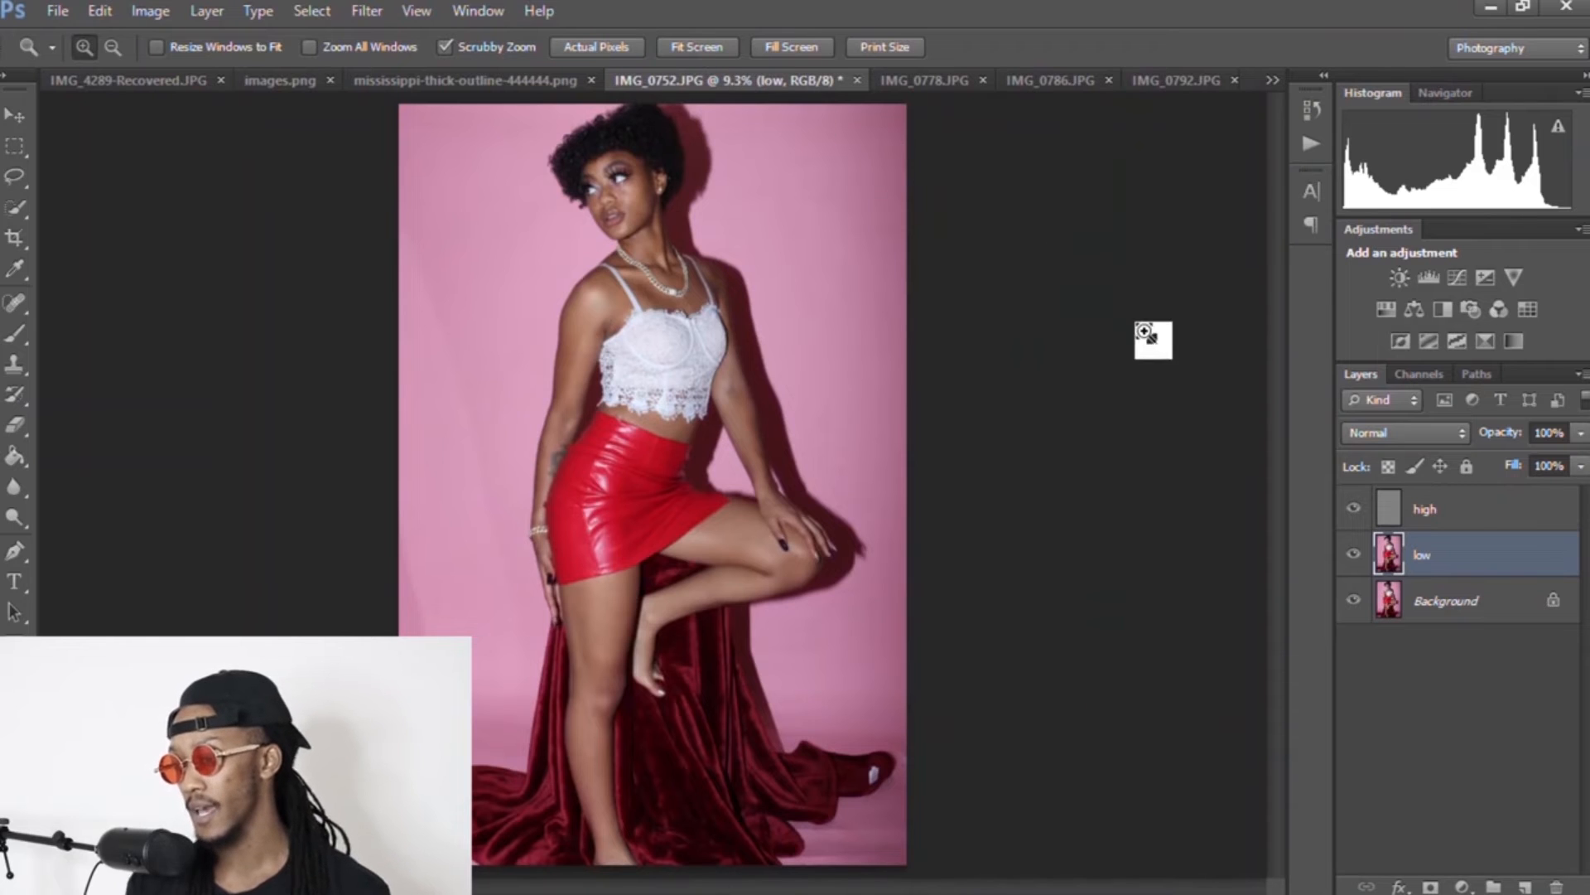
left_click_drag(897, 789, 997, 811)
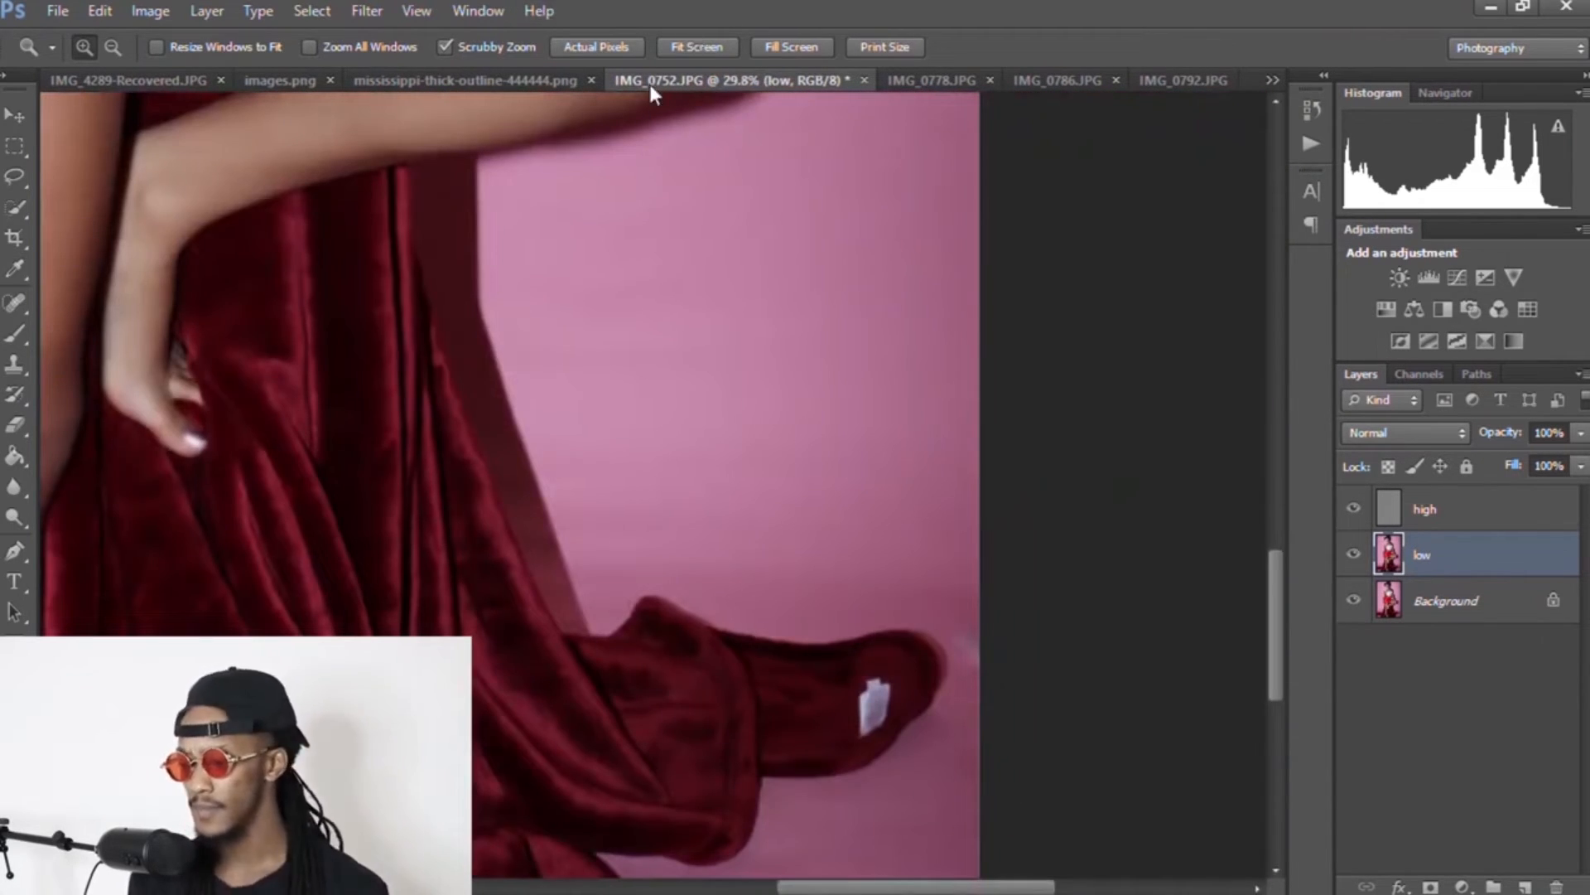
double_click(861, 8)
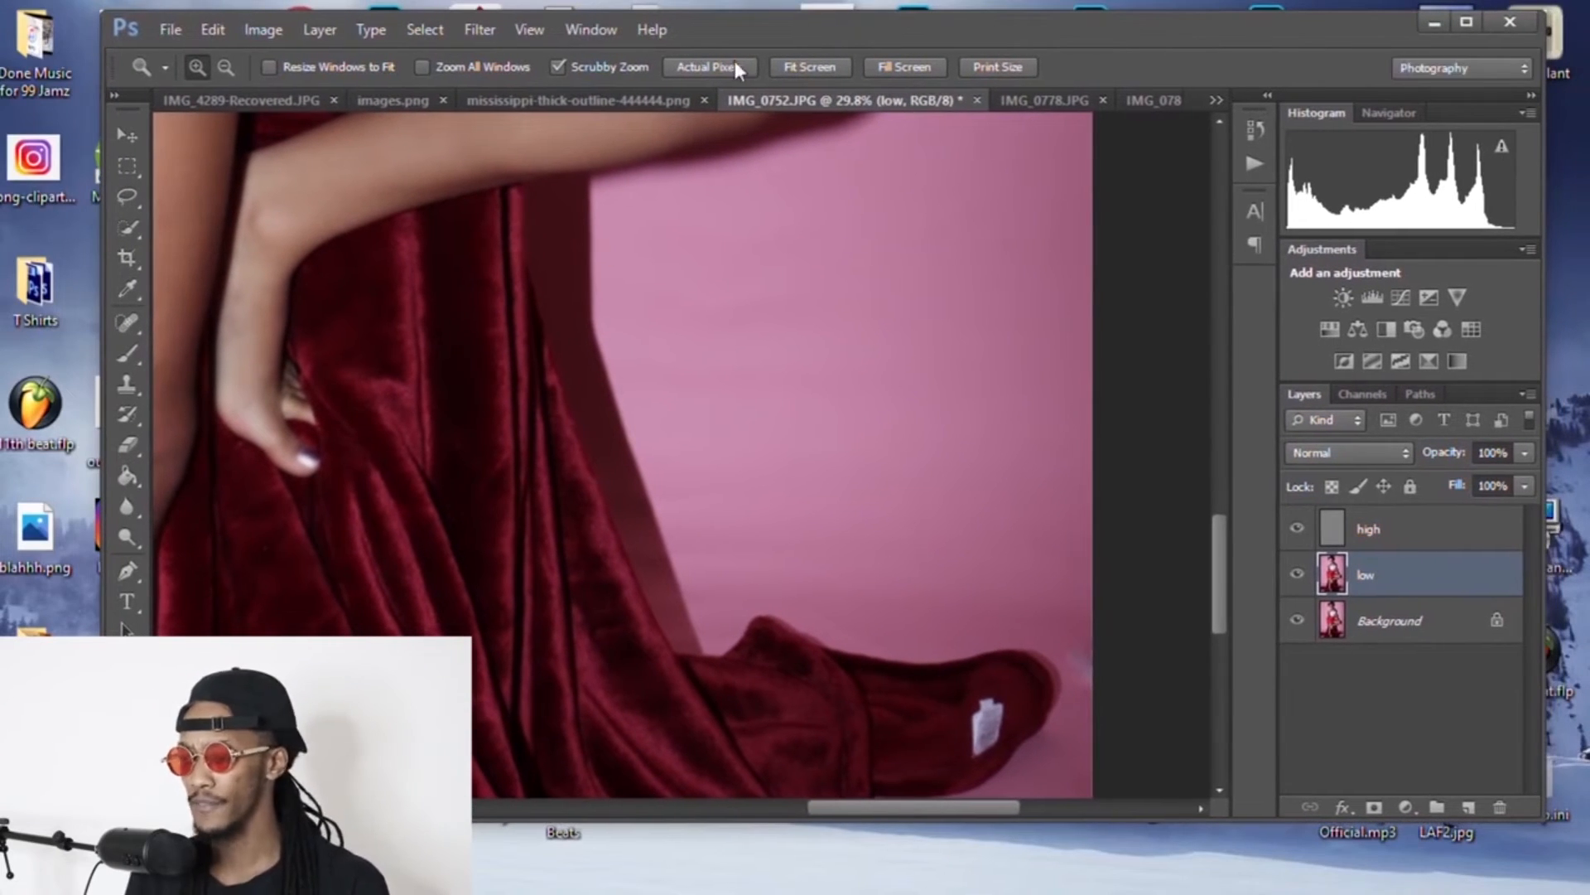
left_click(127, 383)
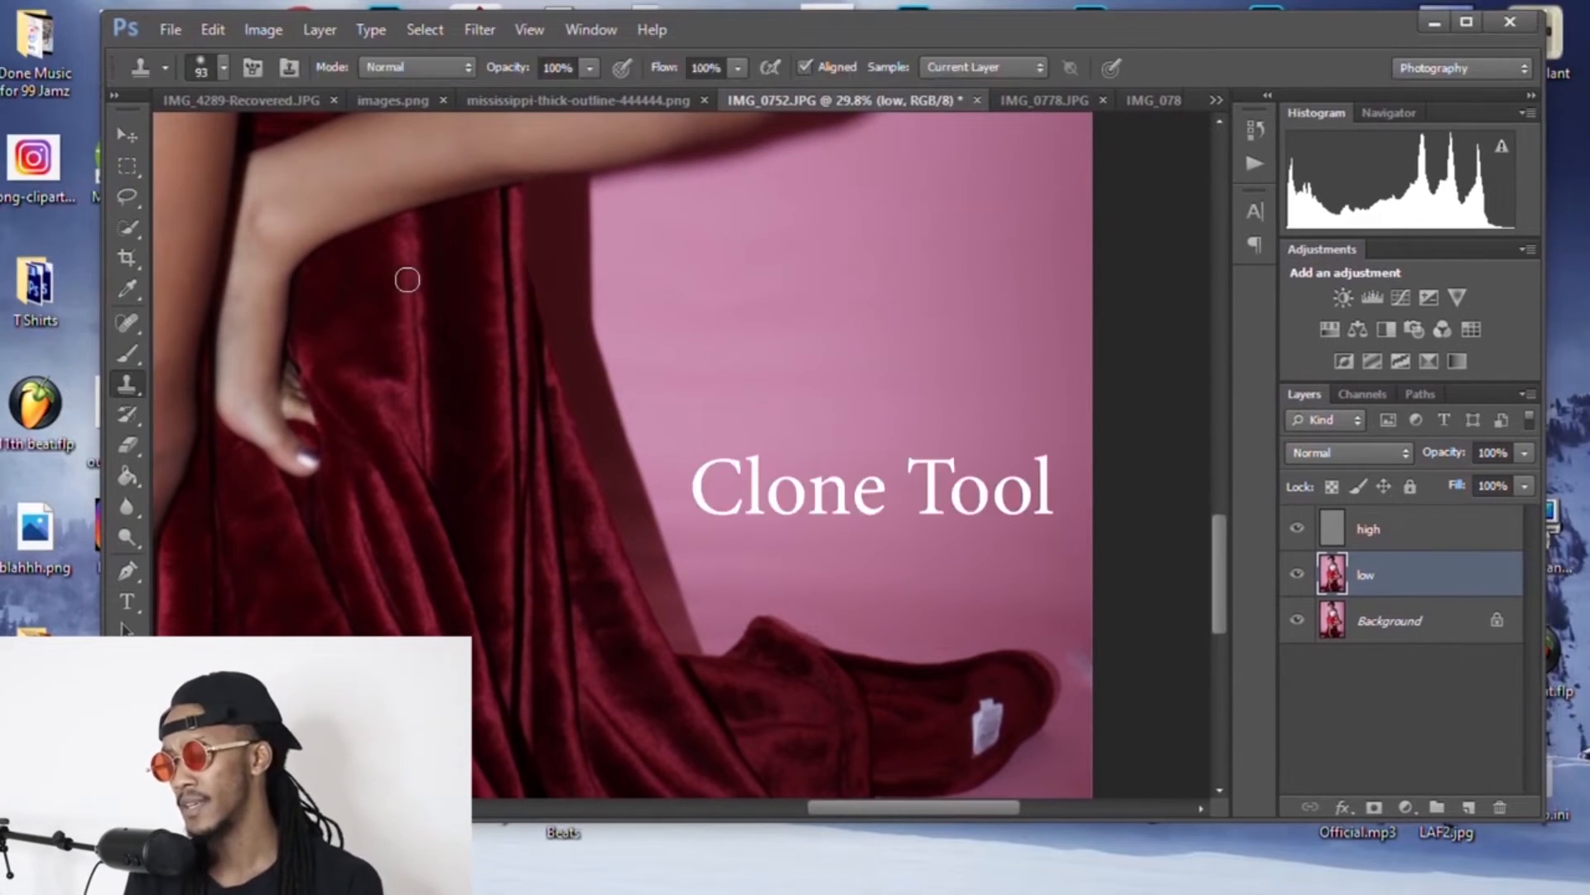
left_click(1464, 24)
left_click(96, 45)
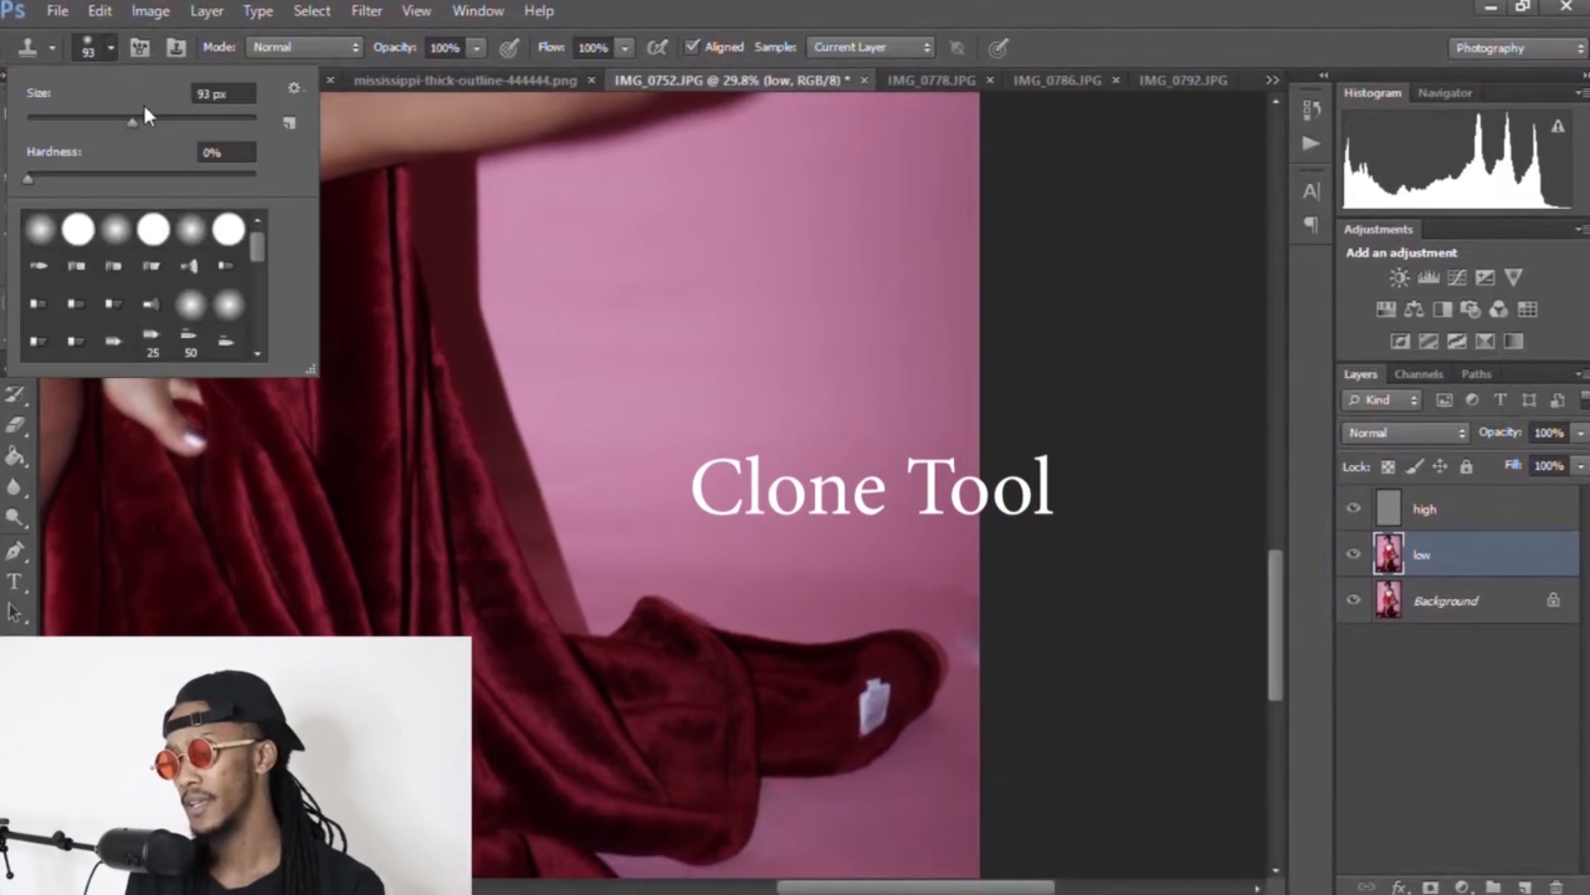
left_click_drag(132, 121, 153, 114)
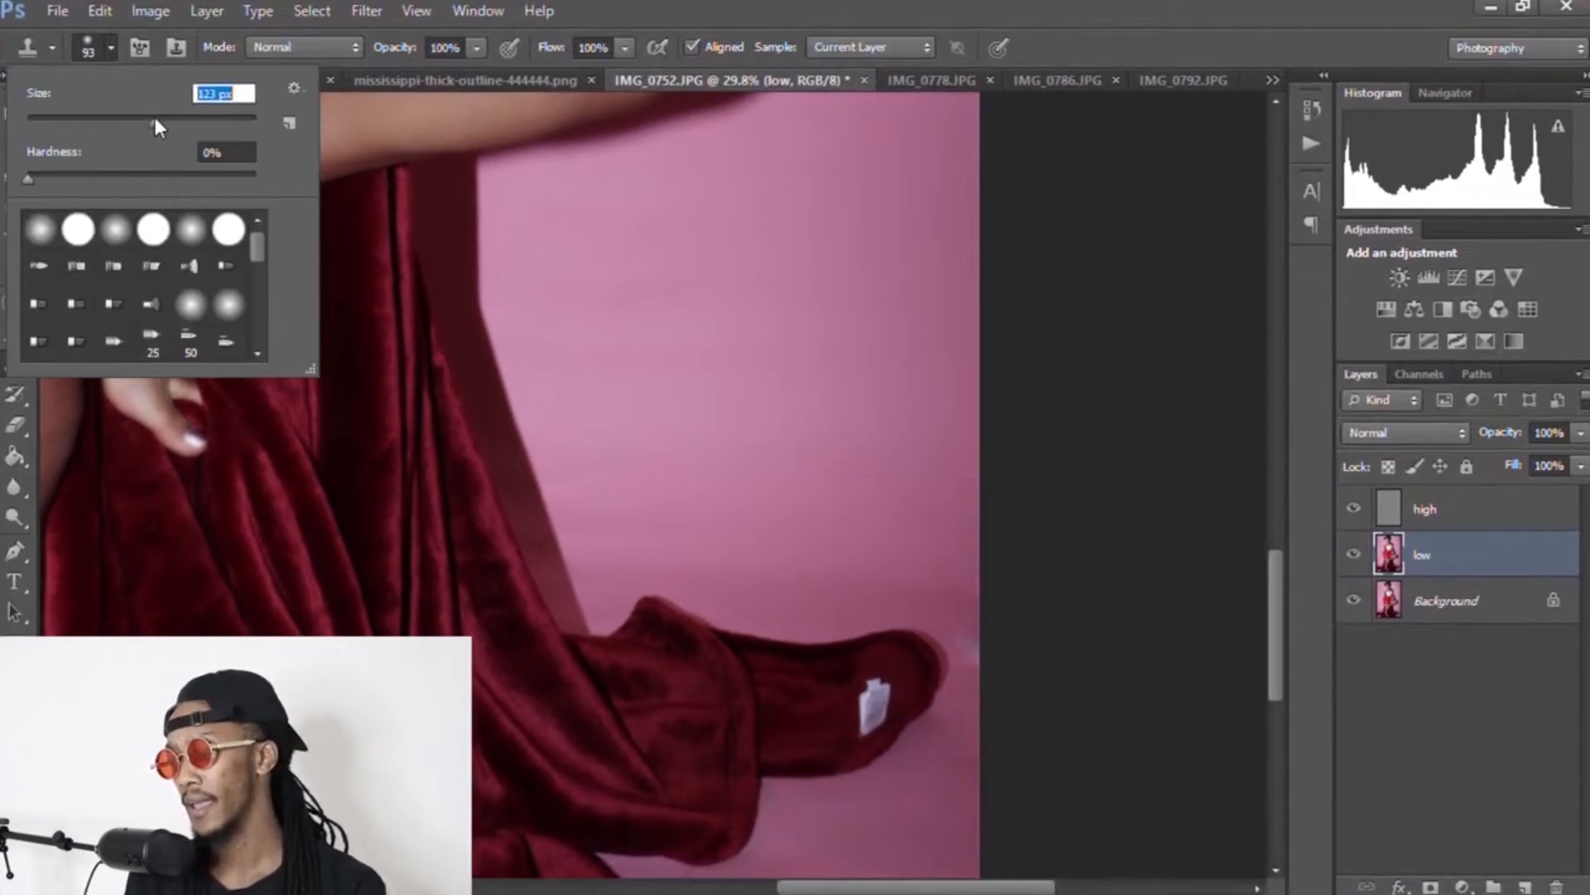
left_click(793, 695)
mouse_move(862, 698)
left_mouse_down()
mouse_move(888, 687)
mouse_move(853, 728)
mouse_move(911, 704)
left_mouse_up()
Step: Clone out the tag's remaining detail on the high layer, reselect the low layer and fit the whole image in view
left_click(1441, 509)
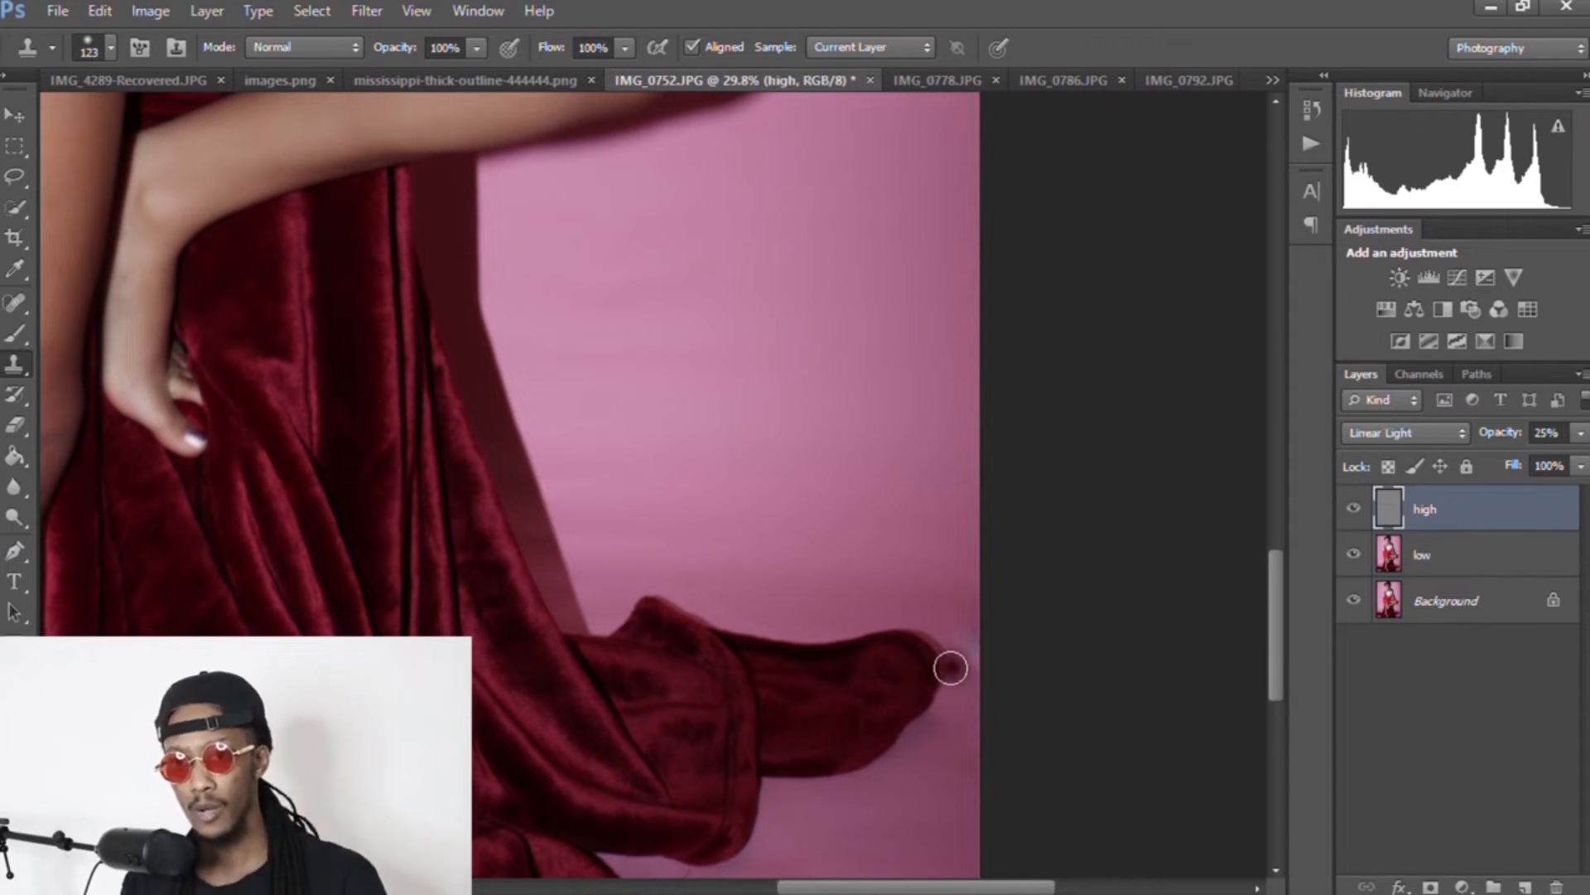
left_click(774, 711, "alt")
left_click_drag(868, 713, 857, 714)
left_click(1454, 565)
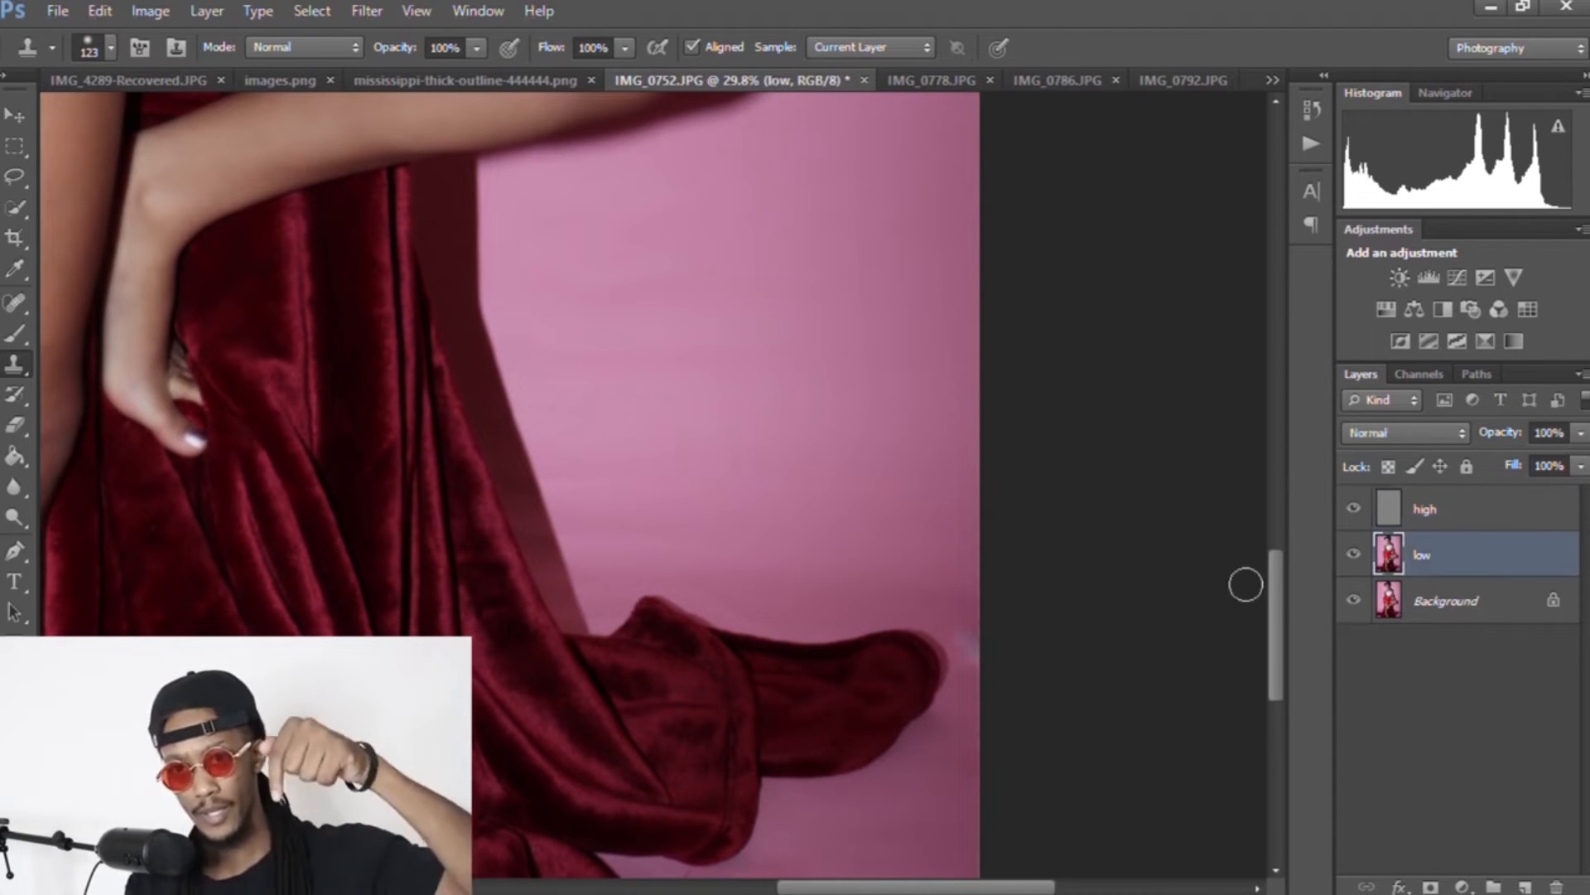
key("z")
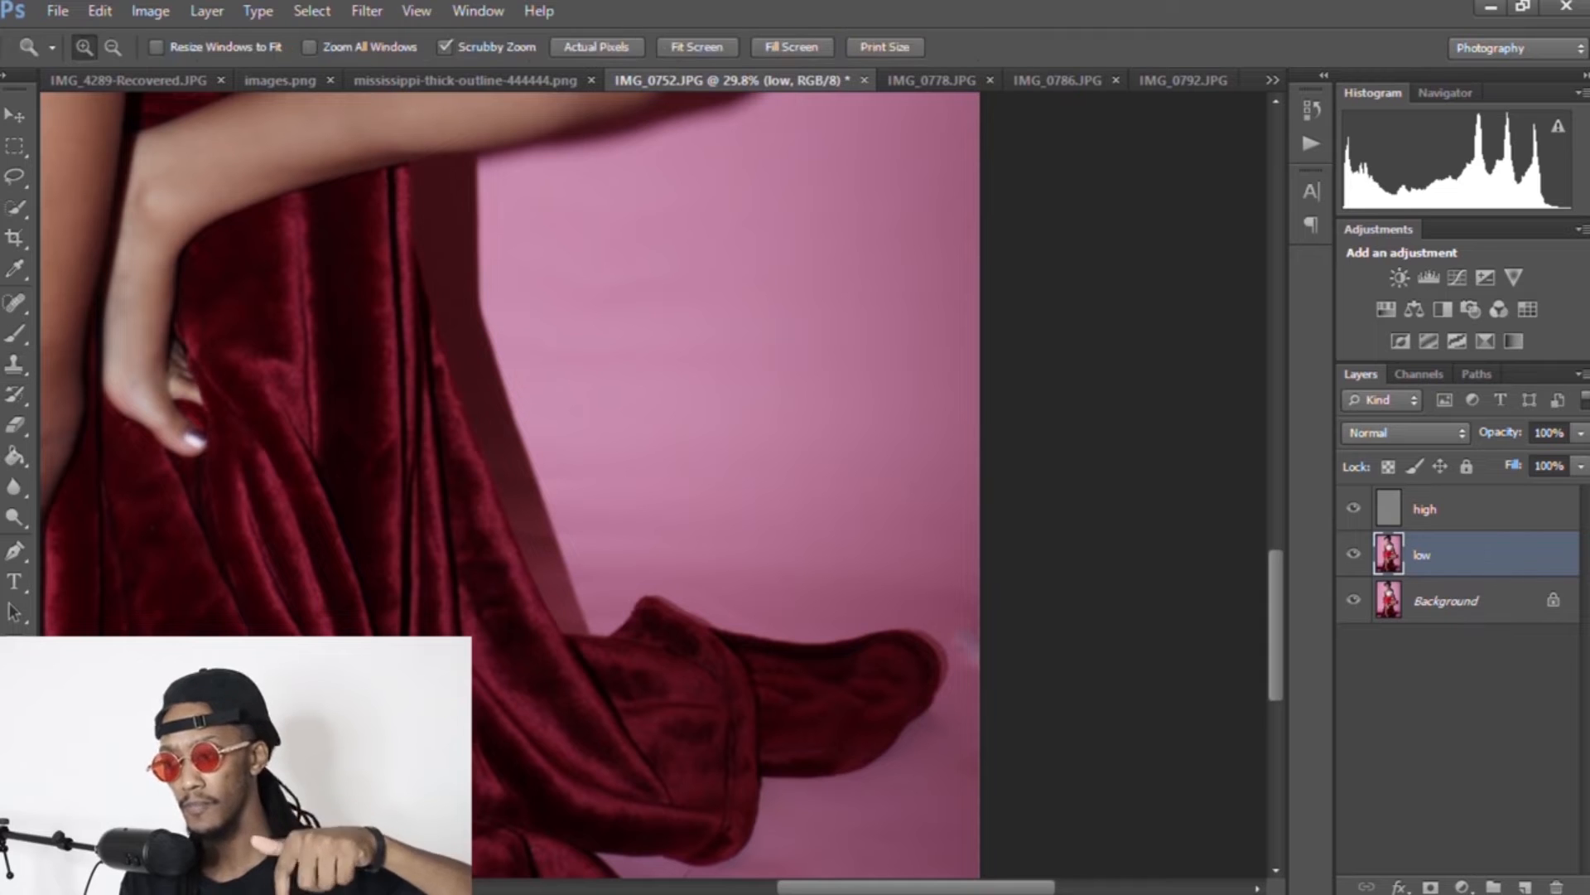
left_click(727, 48)
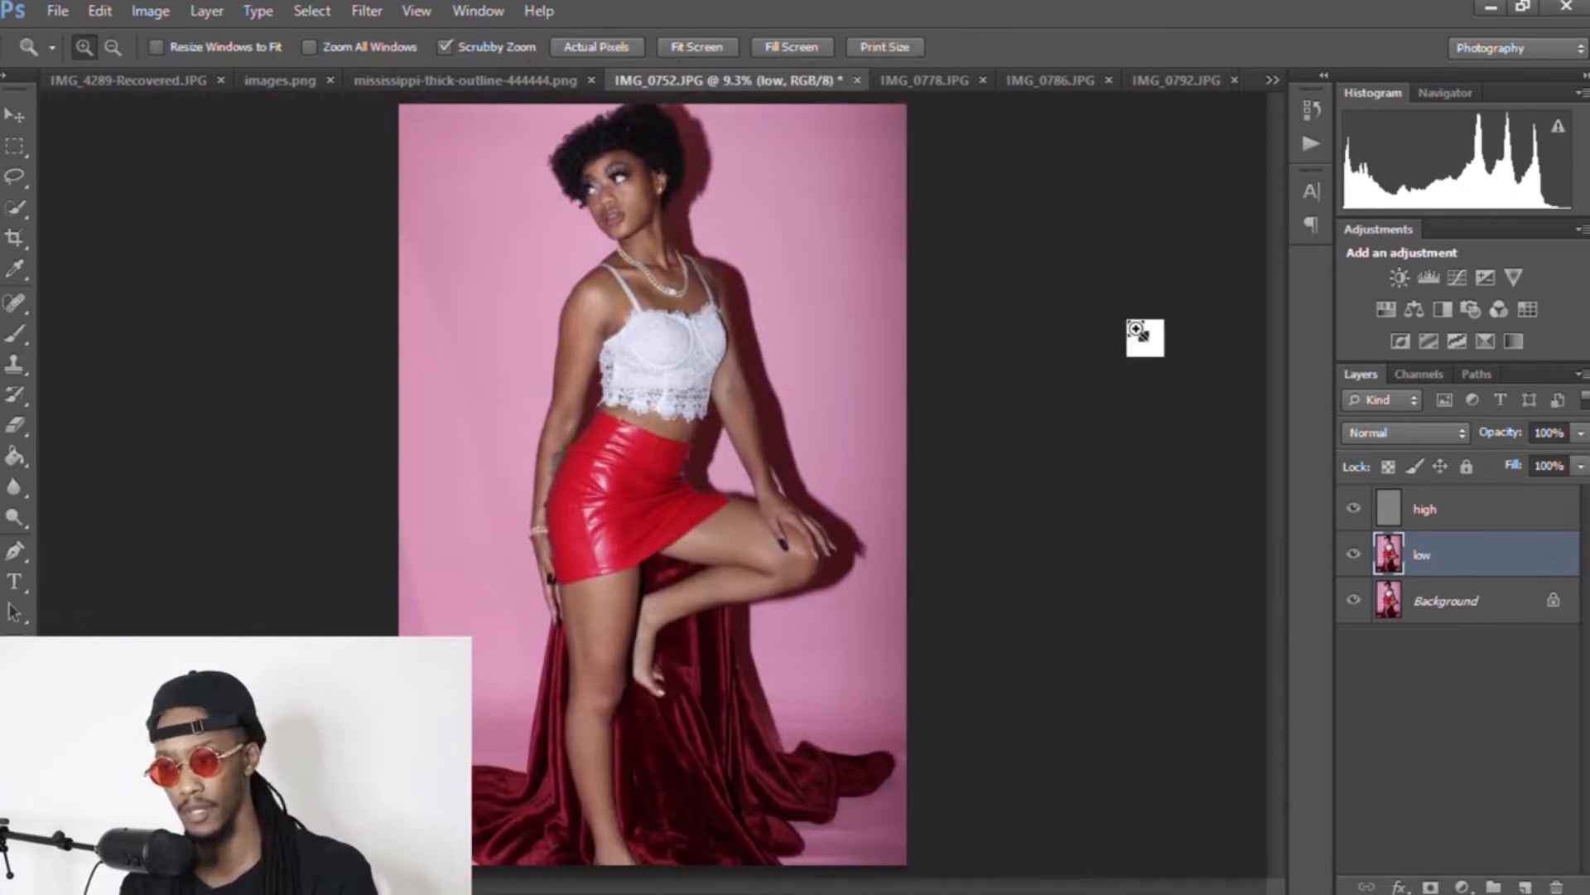
Step: Add two empty layers above the high layer, naming the lower one white and the upper one dark
left_click(1460, 683)
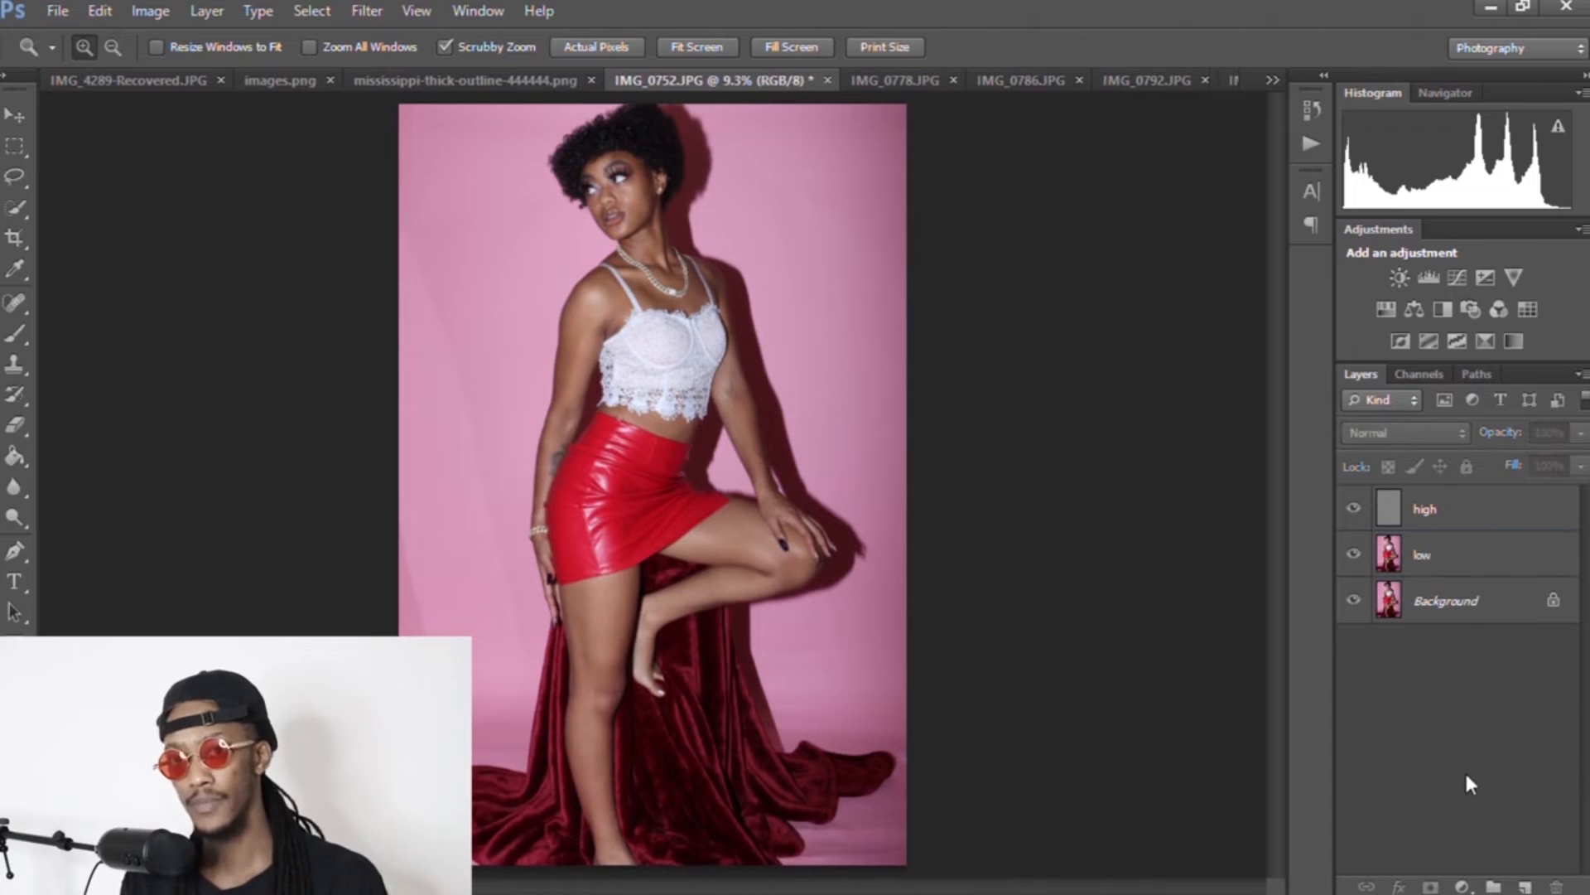
left_click(1524, 885)
left_click(1524, 885)
double_click(1441, 560)
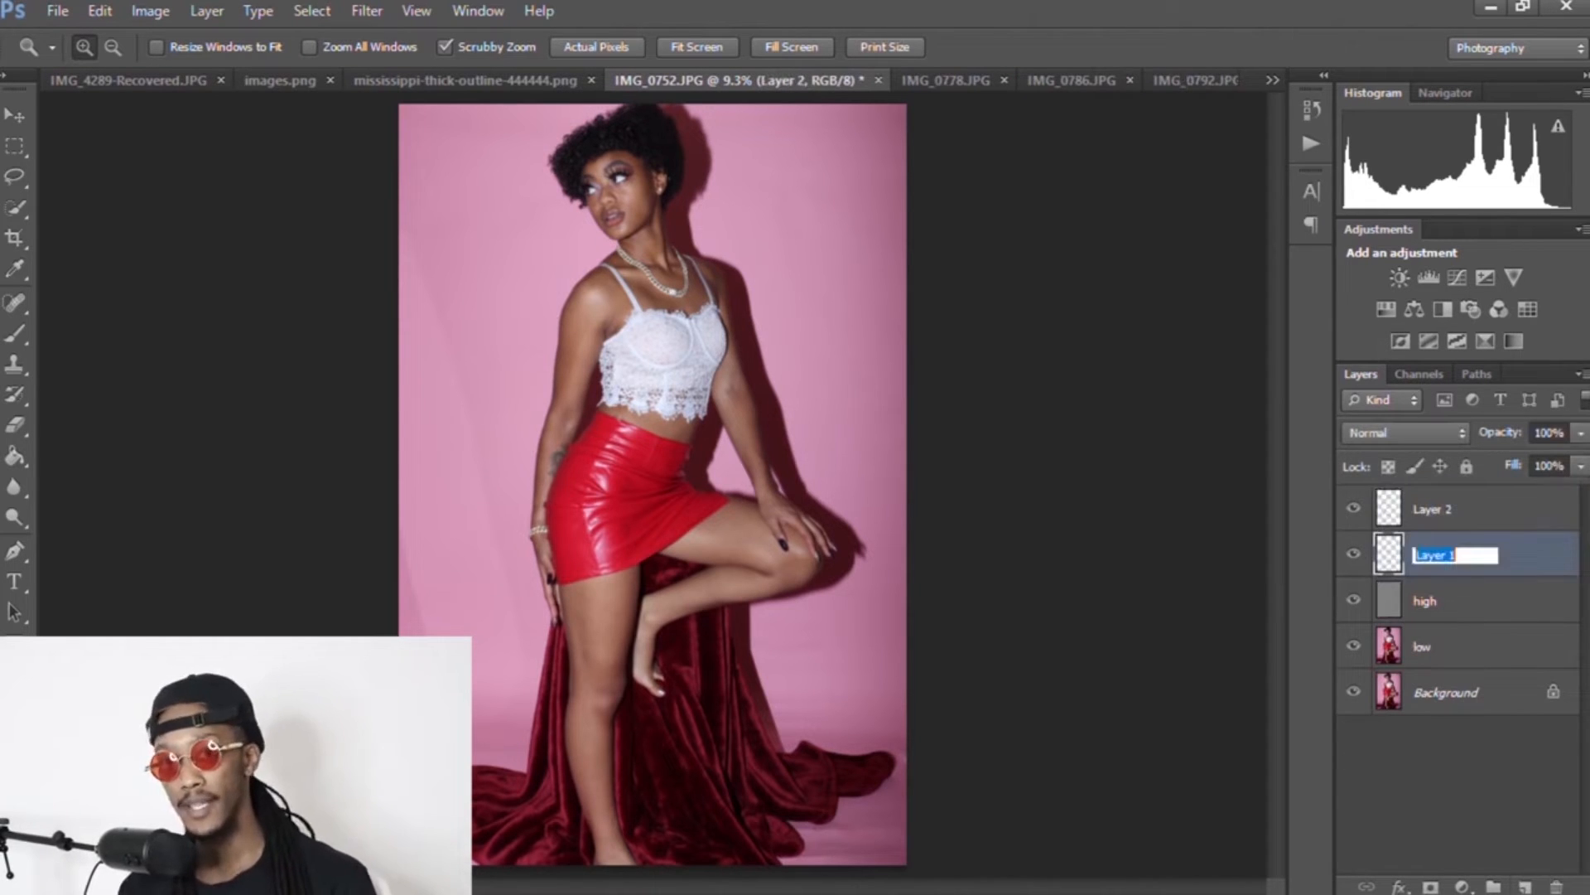
type("white")
key("shift+Tab")
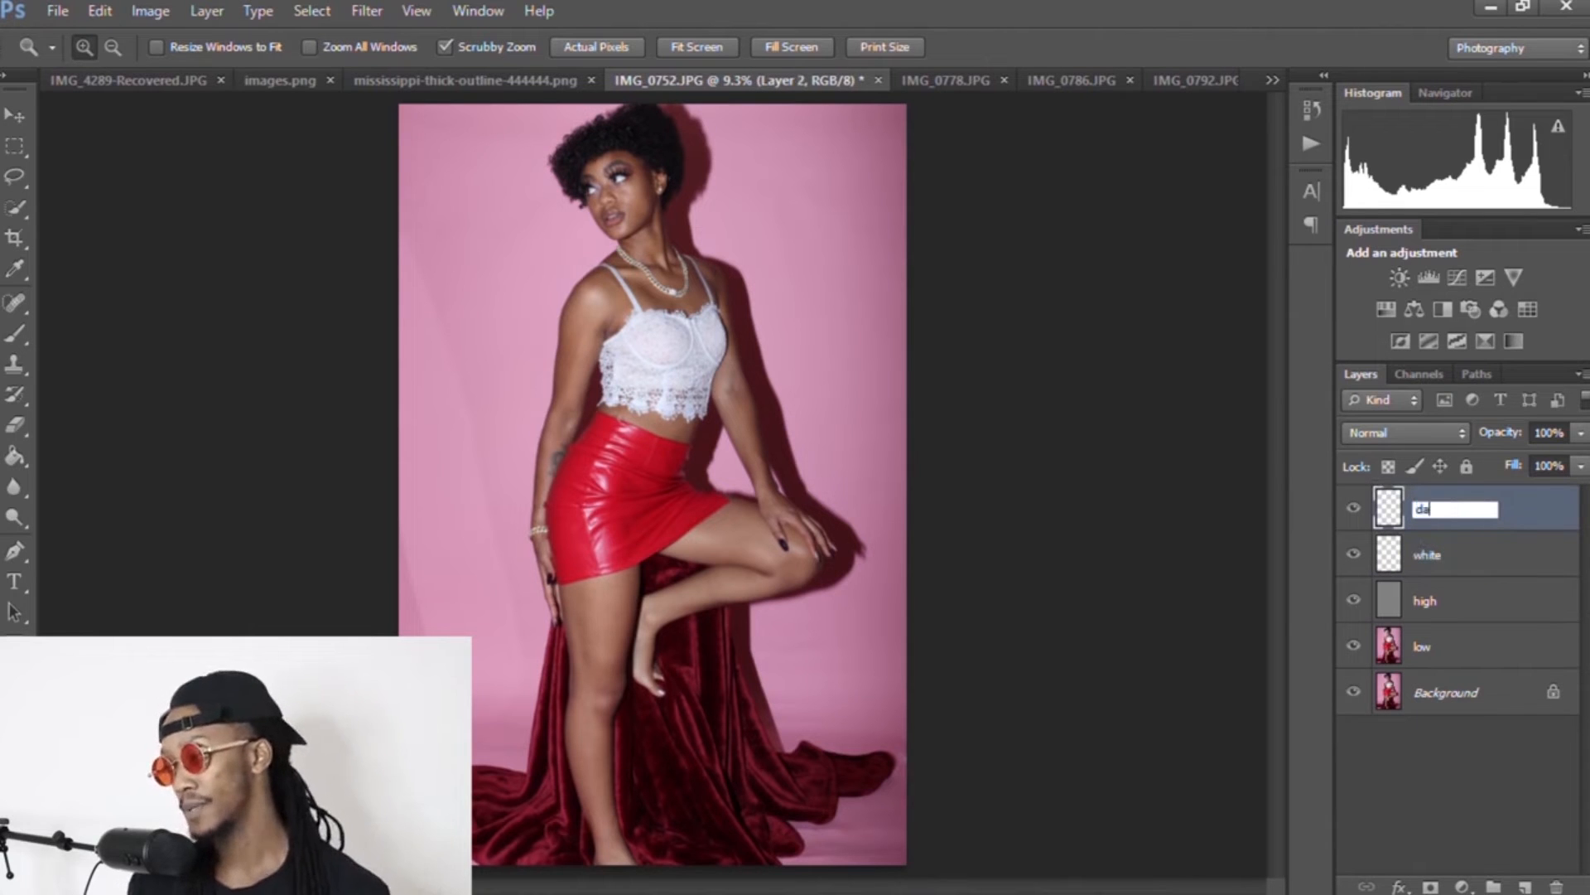
left_click(1462, 808)
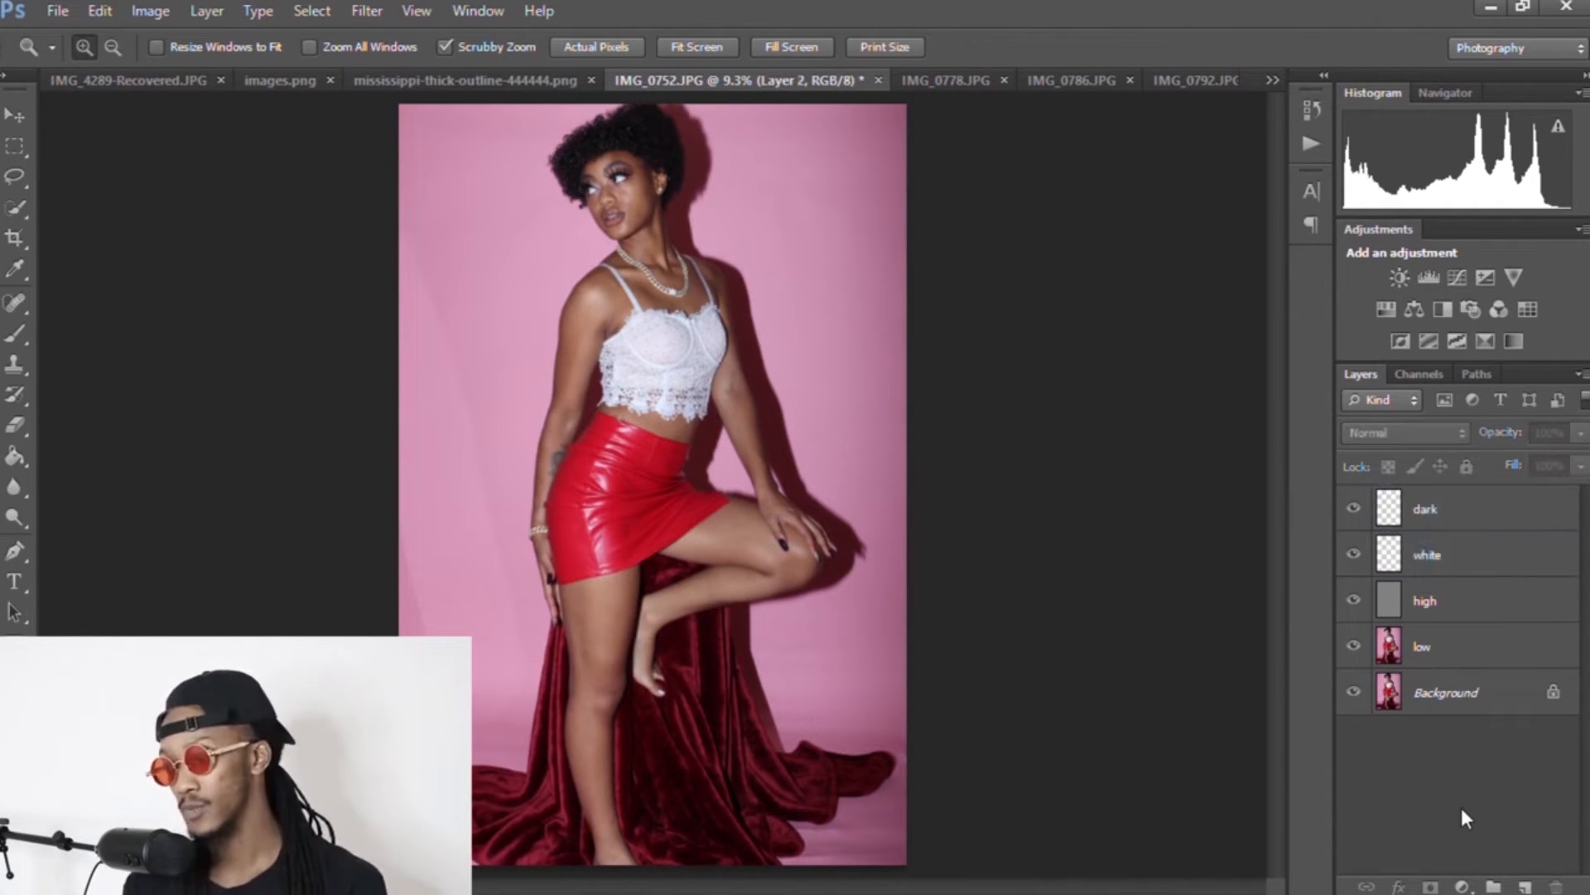
Step: Activate the white layer and set the Brush size to 149 px for painting on the face
left_click(1471, 545)
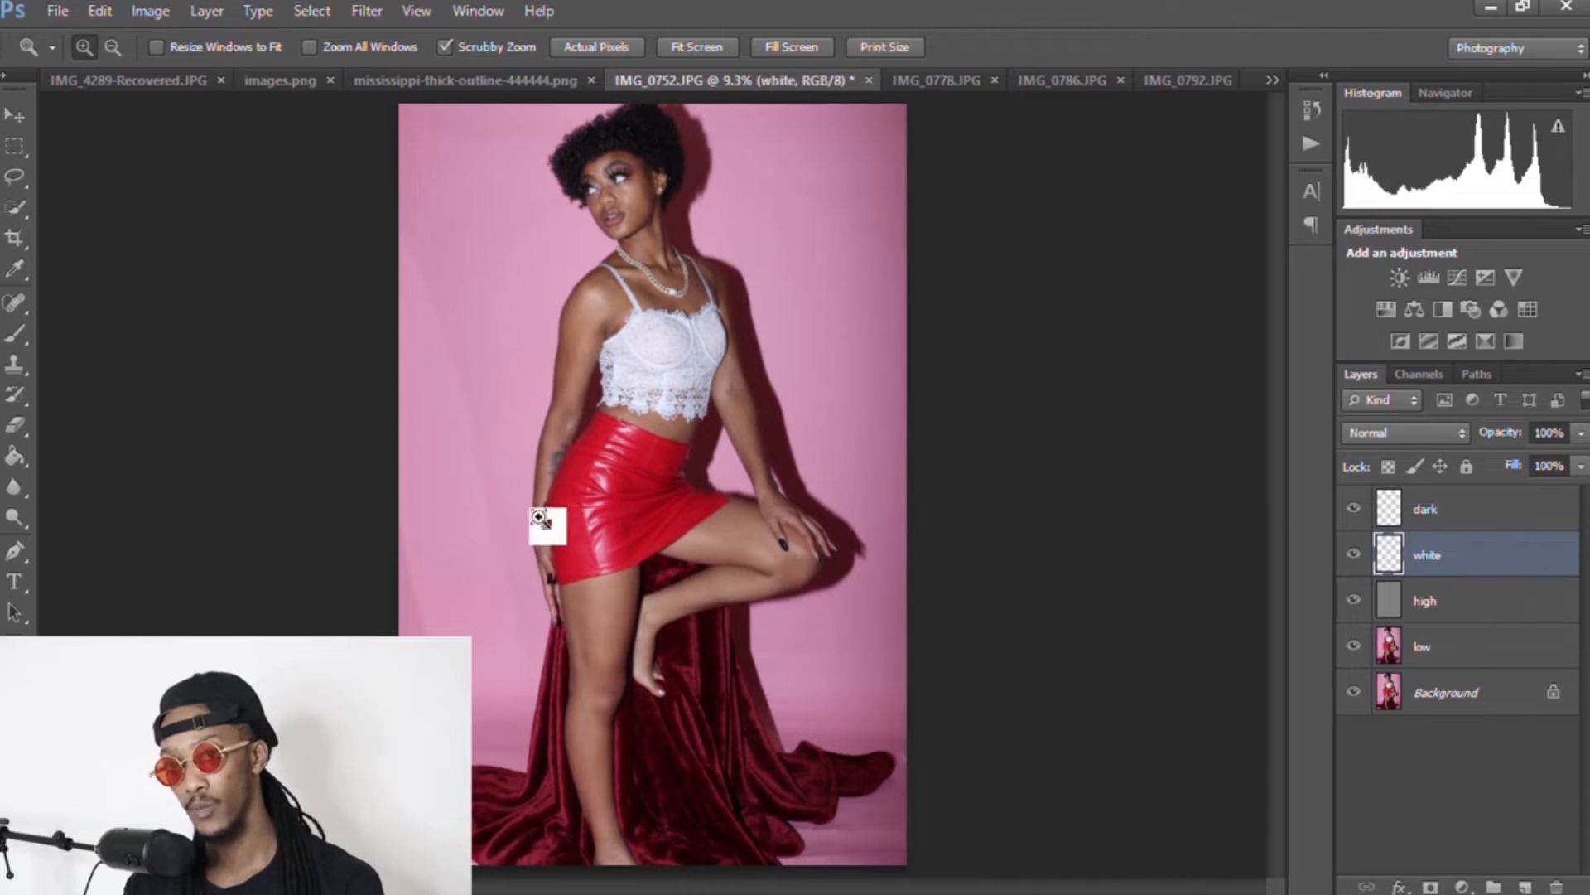
left_click_drag(695, 3, 743, 18)
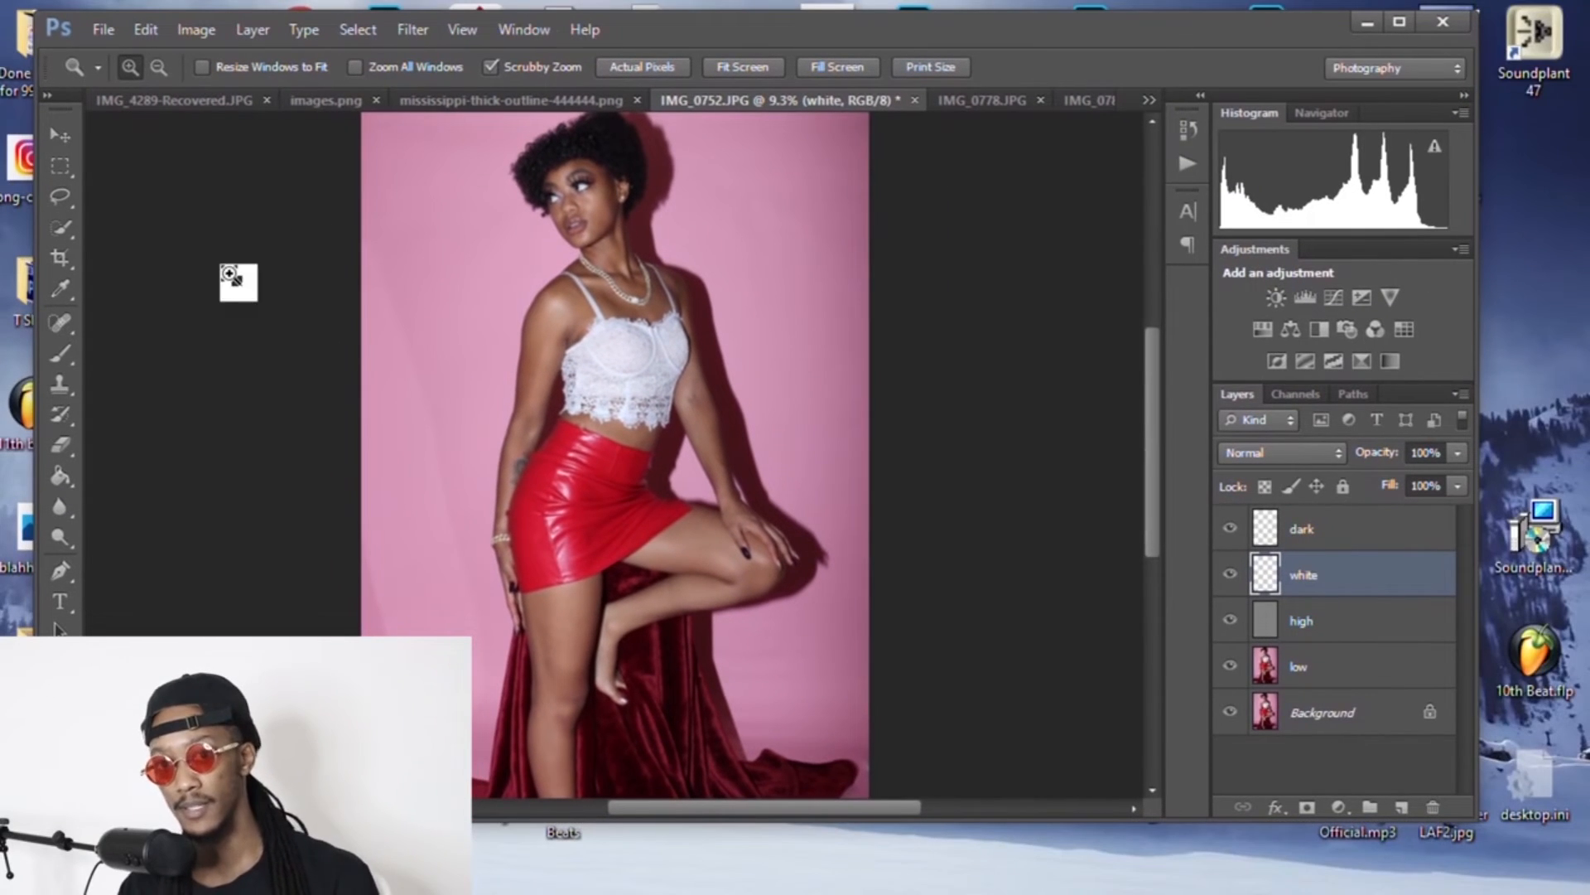
left_click(60, 354)
left_click(1399, 22)
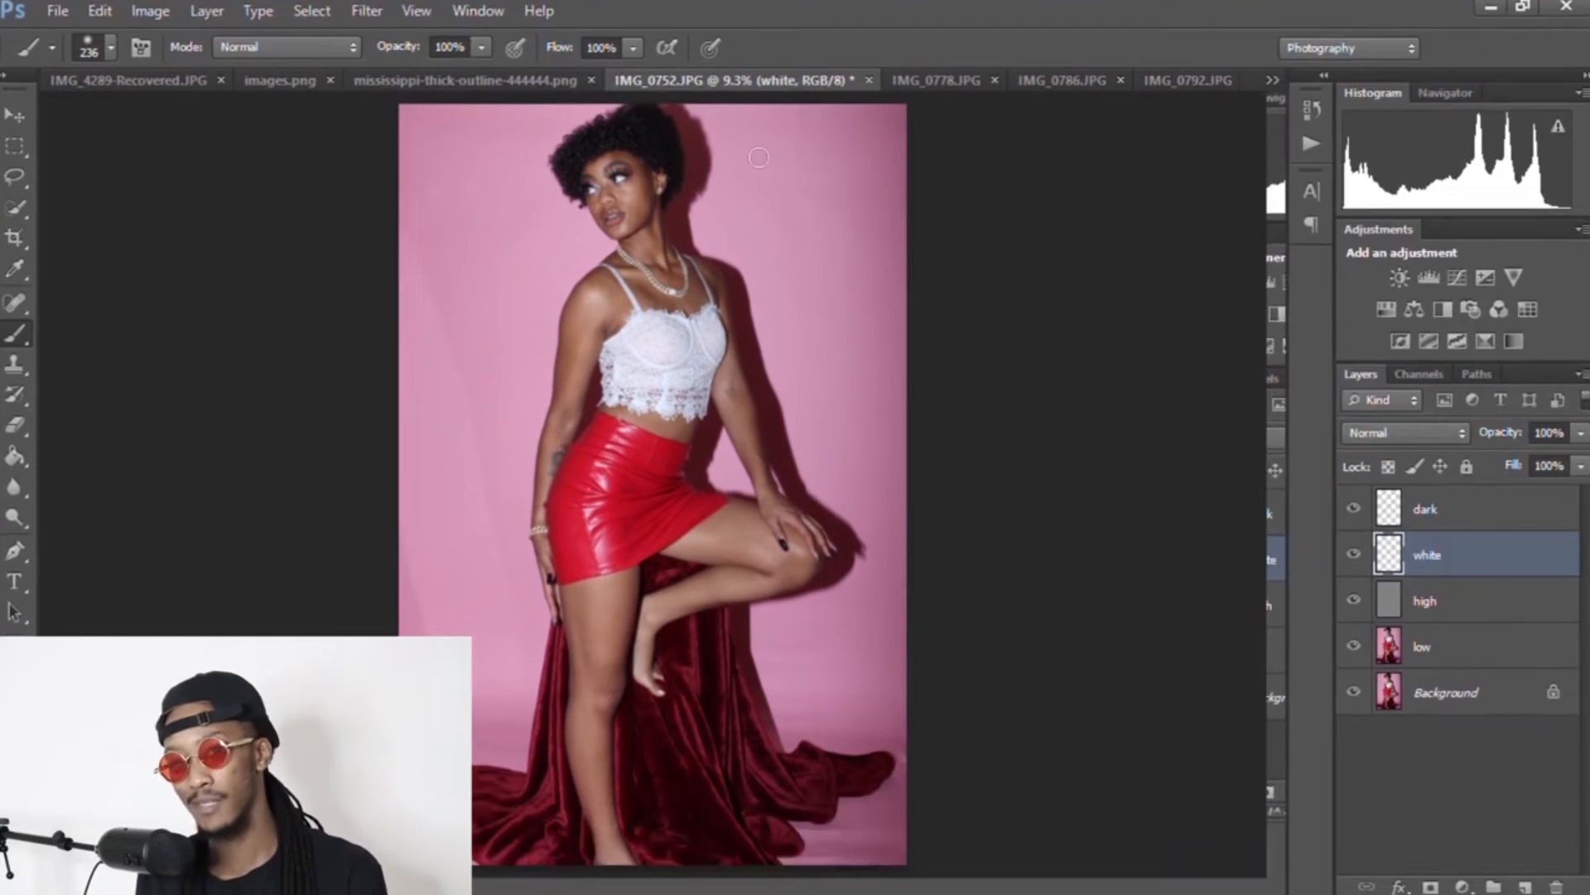
key("z")
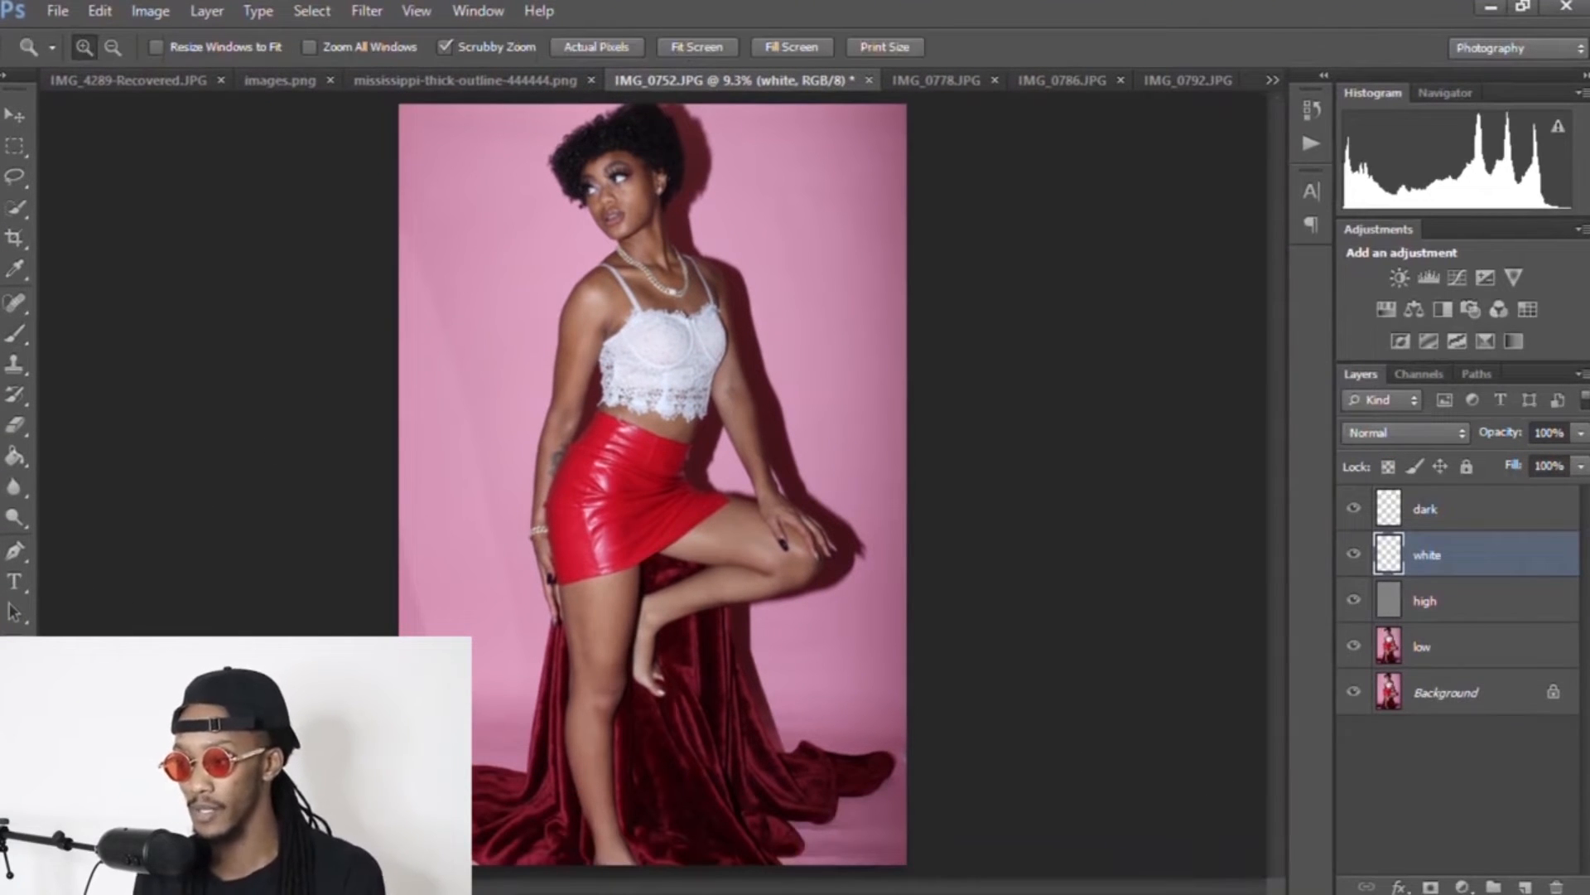
left_click_drag(580, 256, 693, 230)
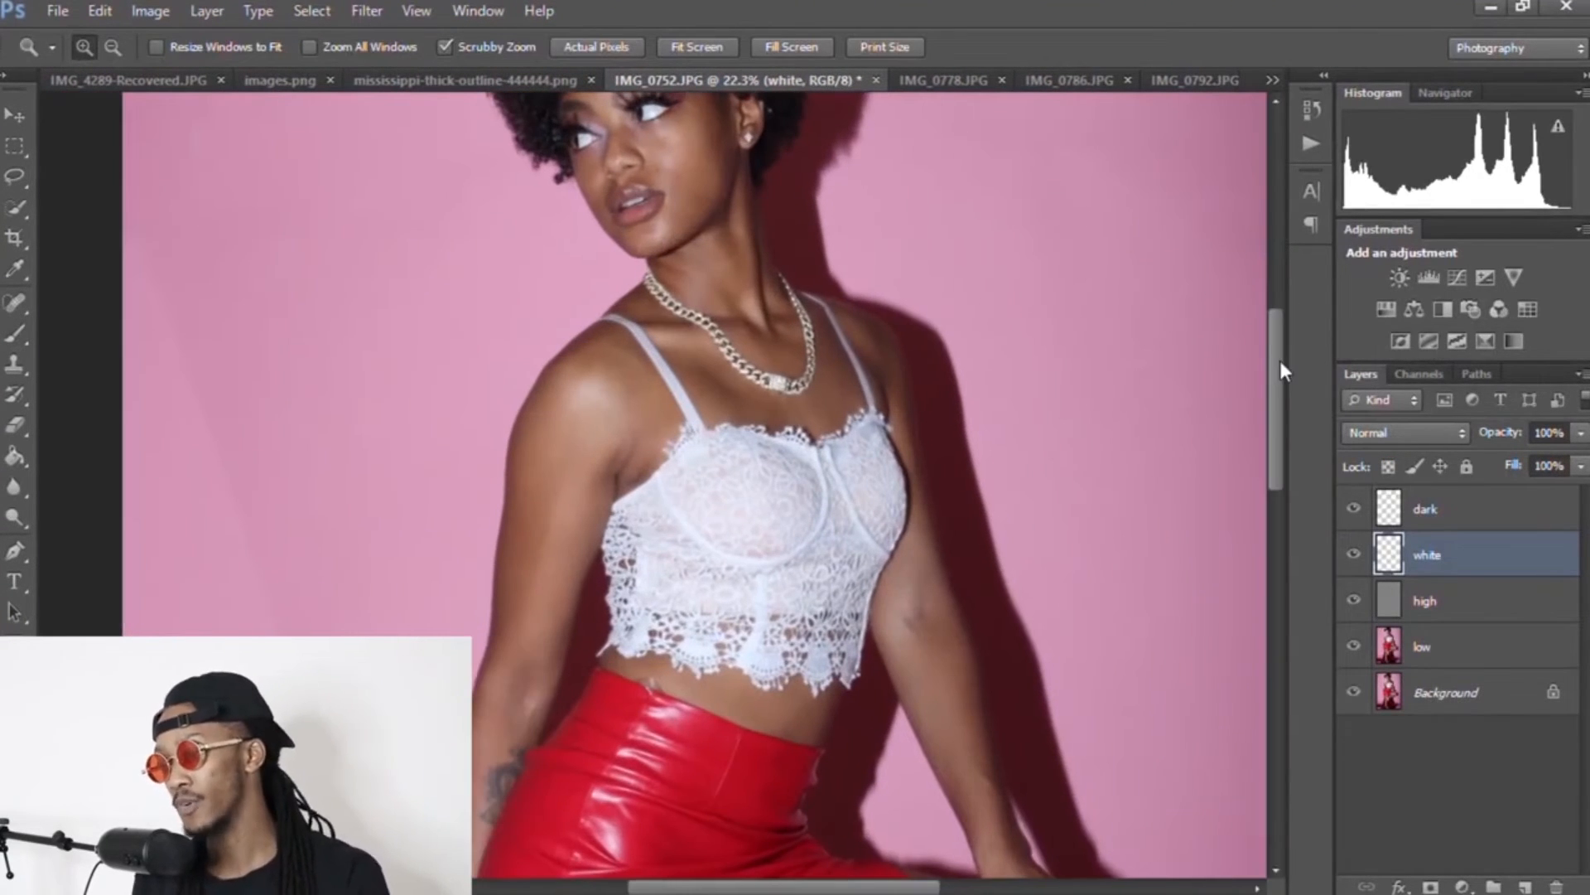
left_click_drag(1280, 360, 1279, 318)
left_click_drag(1320, 4, 1266, 33)
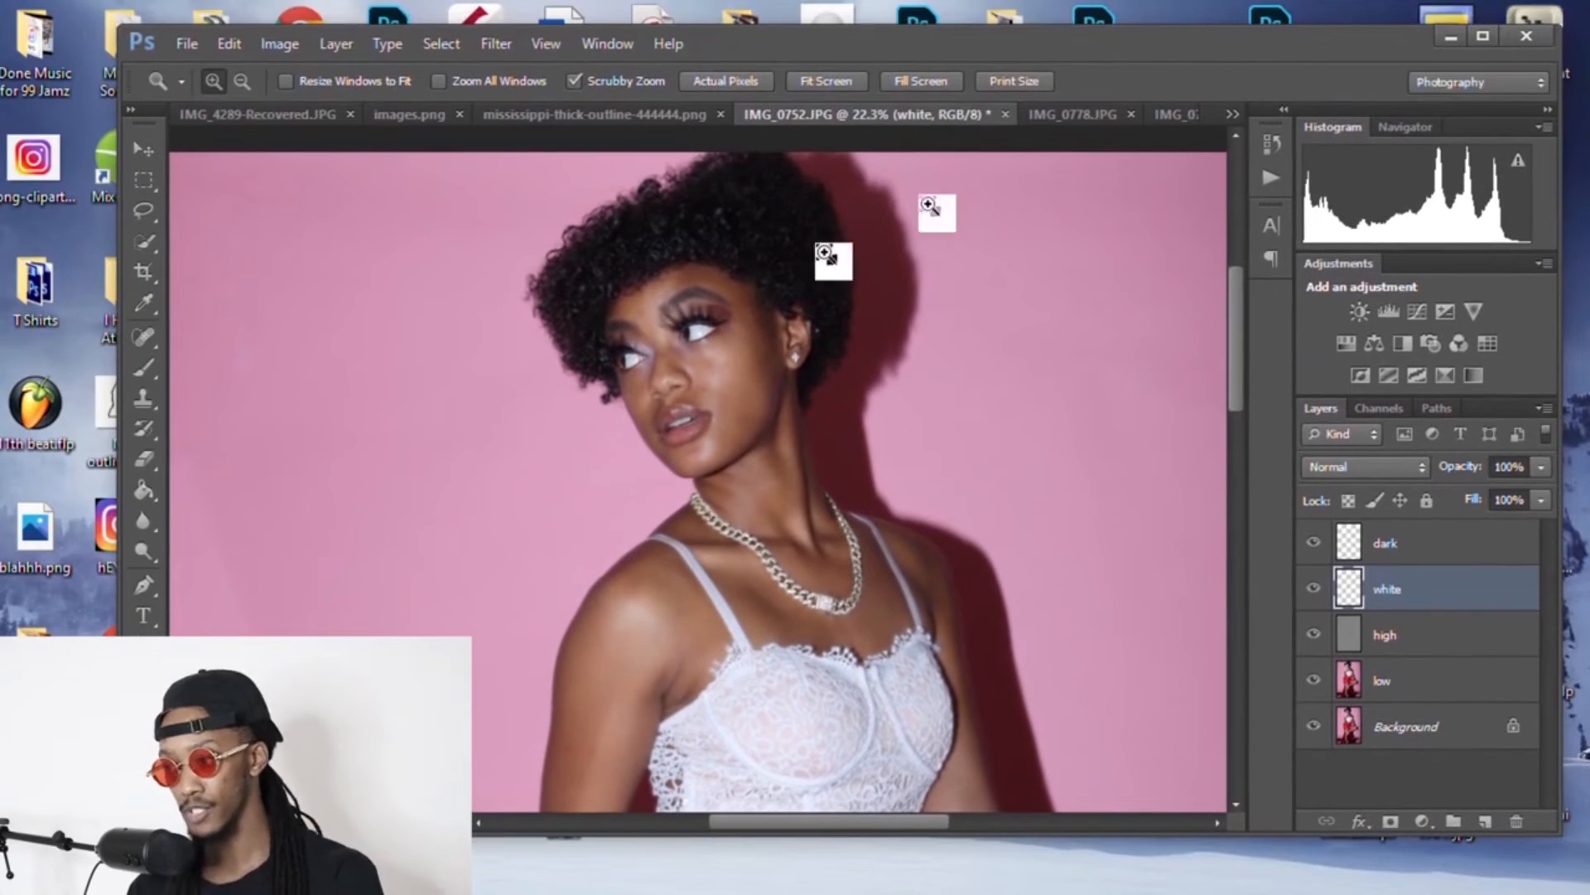
left_click(142, 366)
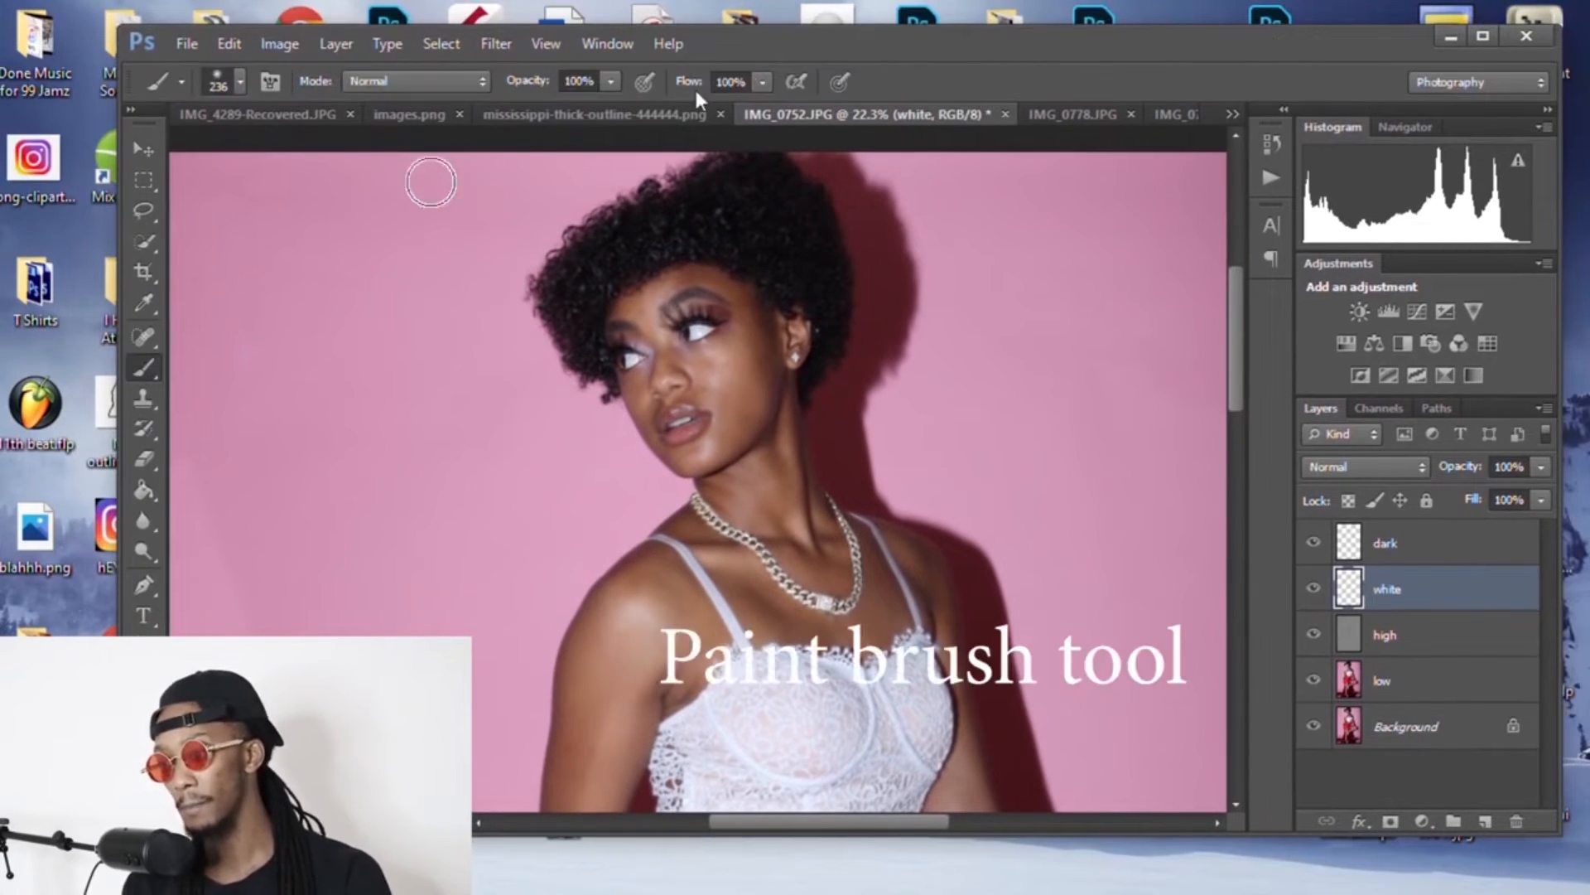
left_click(1483, 35)
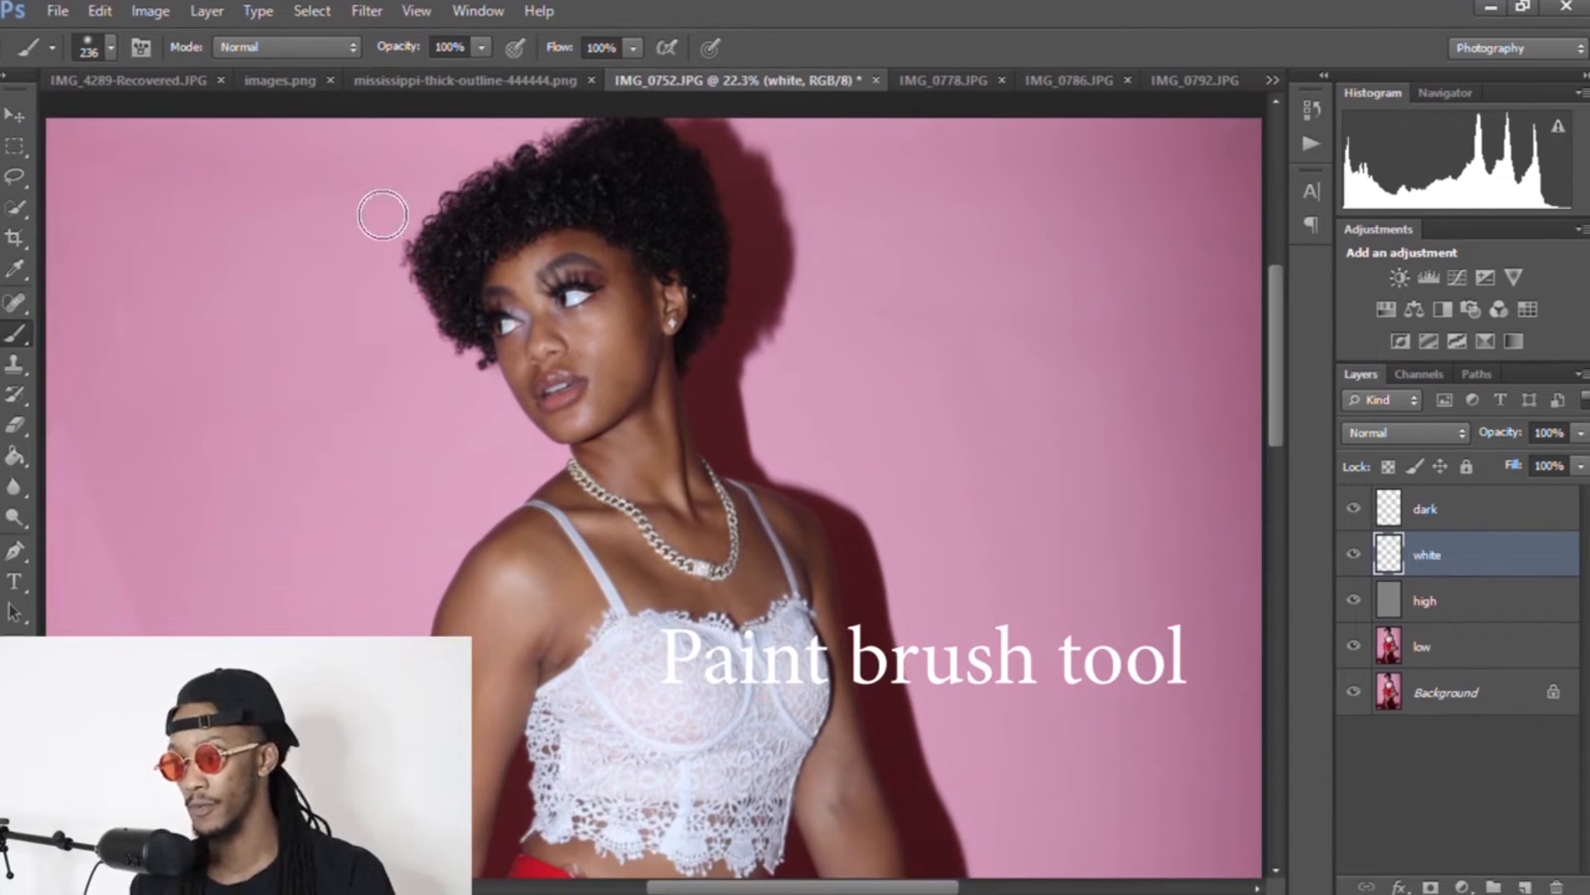
left_click(110, 47)
left_click_drag(177, 122, 171, 122)
left_click_drag(584, 324, 595, 406)
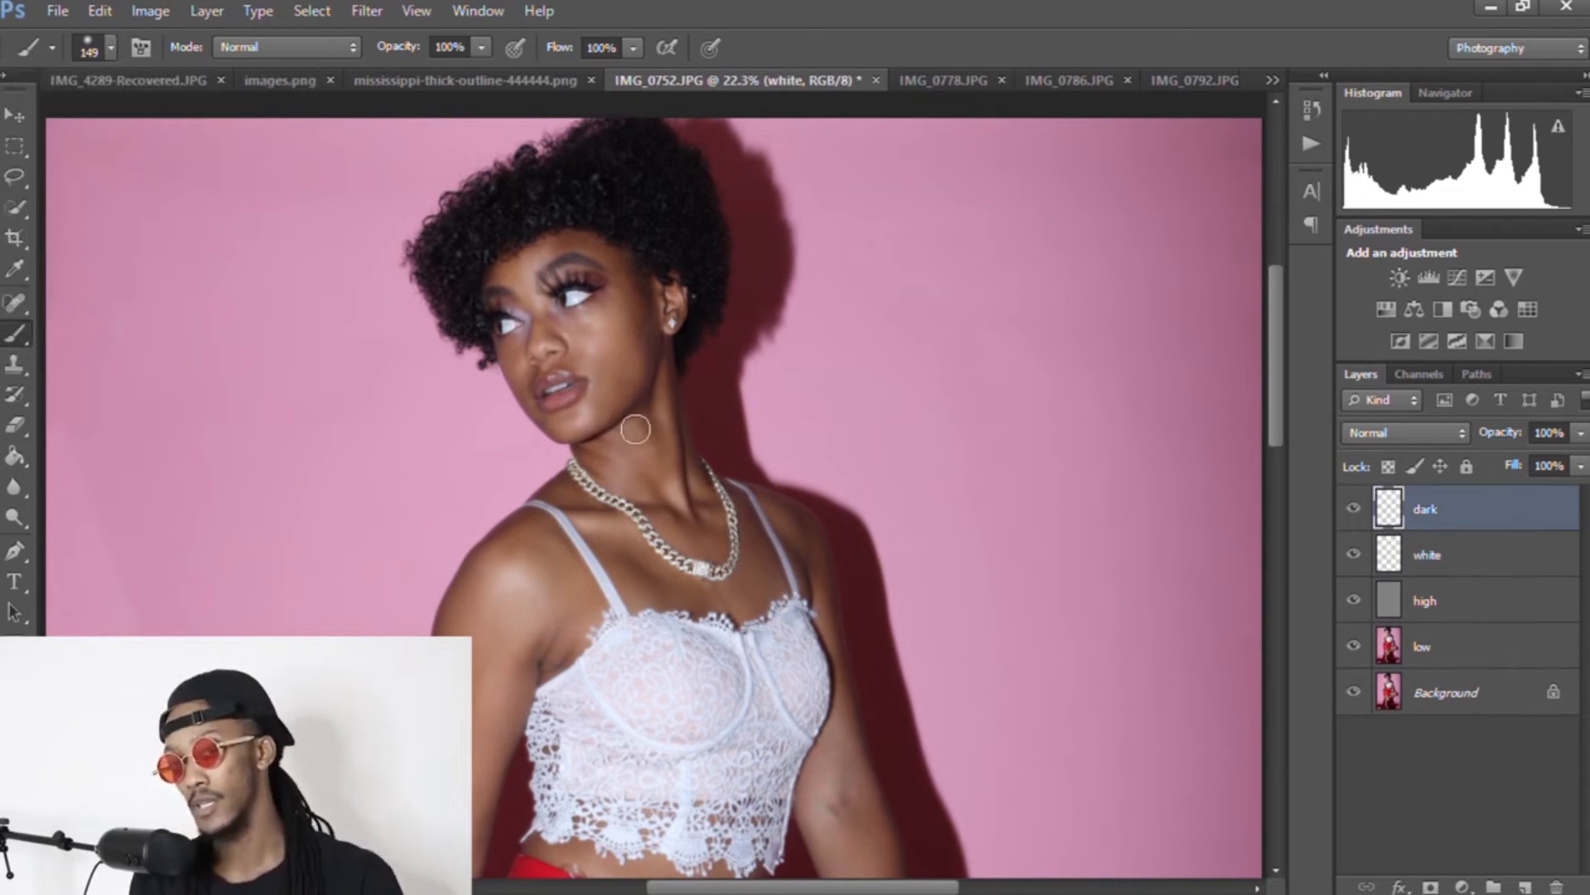
mouse_move(585, 420)
left_mouse_down()
mouse_move(609, 310)
mouse_move(611, 353)
left_mouse_up()
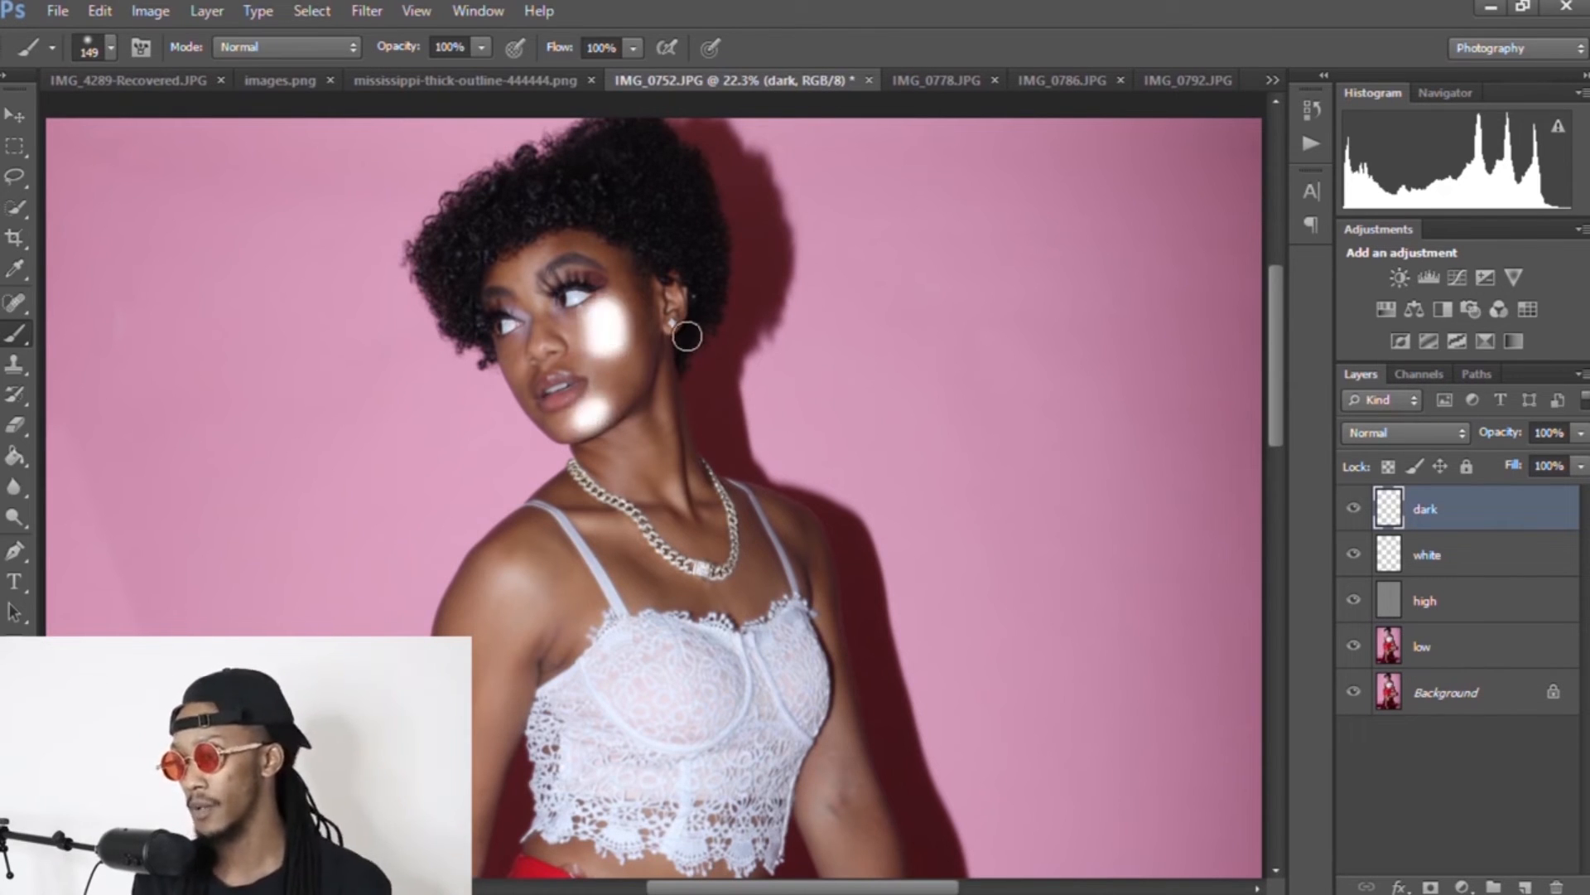
key("ctrl+alt+z")
key("ctrl+alt+z")
Step: Paint white highlight strokes on the chin, cheek, neck and collarbone on the white layer with the 149 px Brush
left_click(1525, 555)
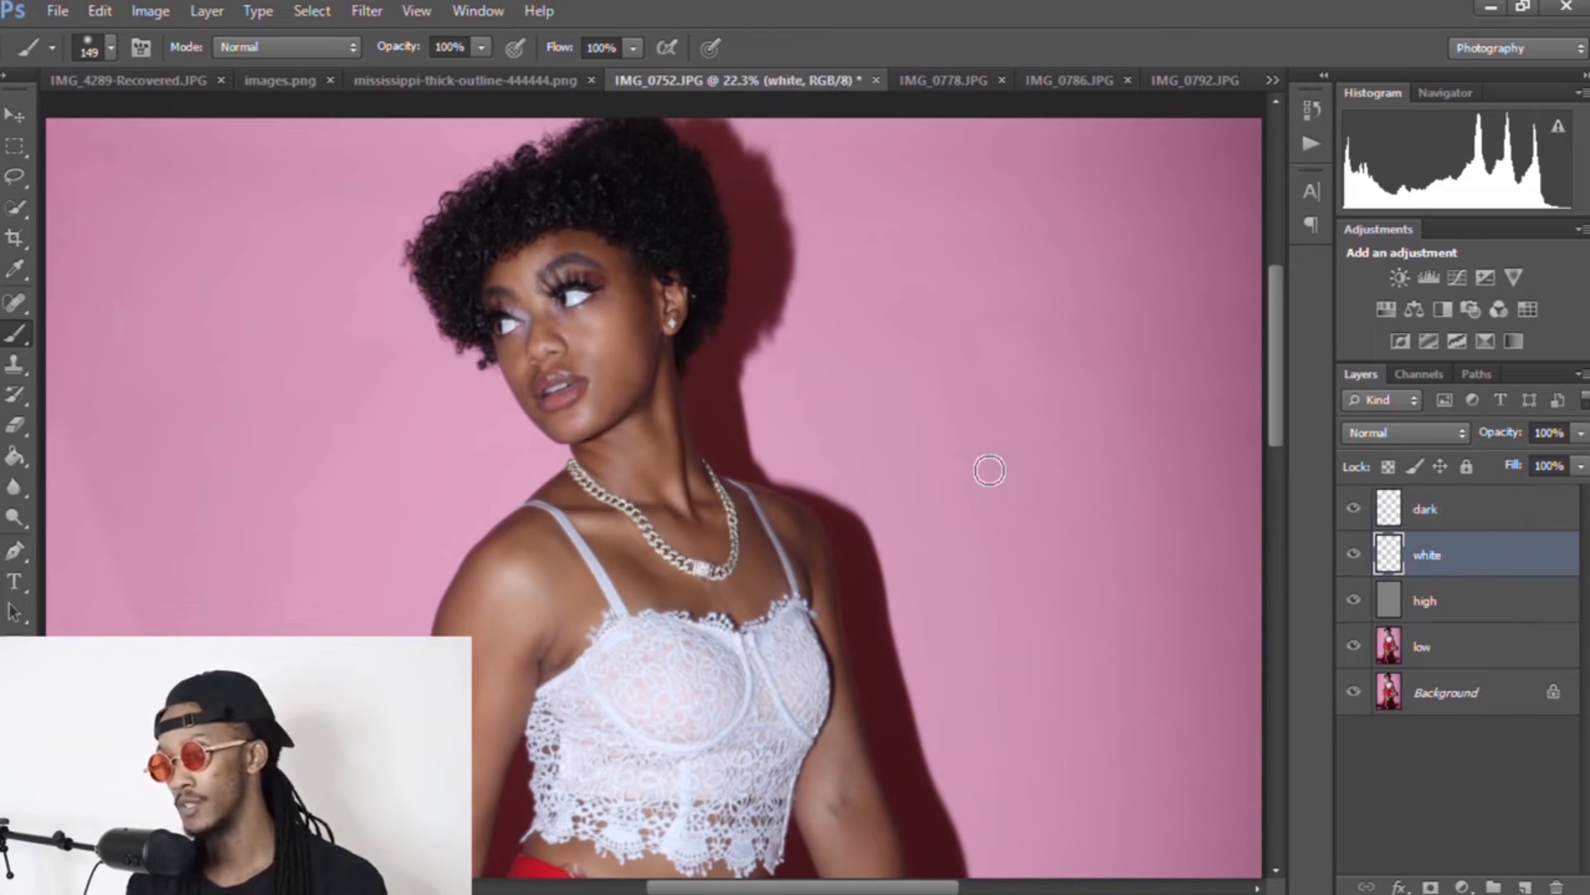
left_click_drag(584, 424, 586, 323)
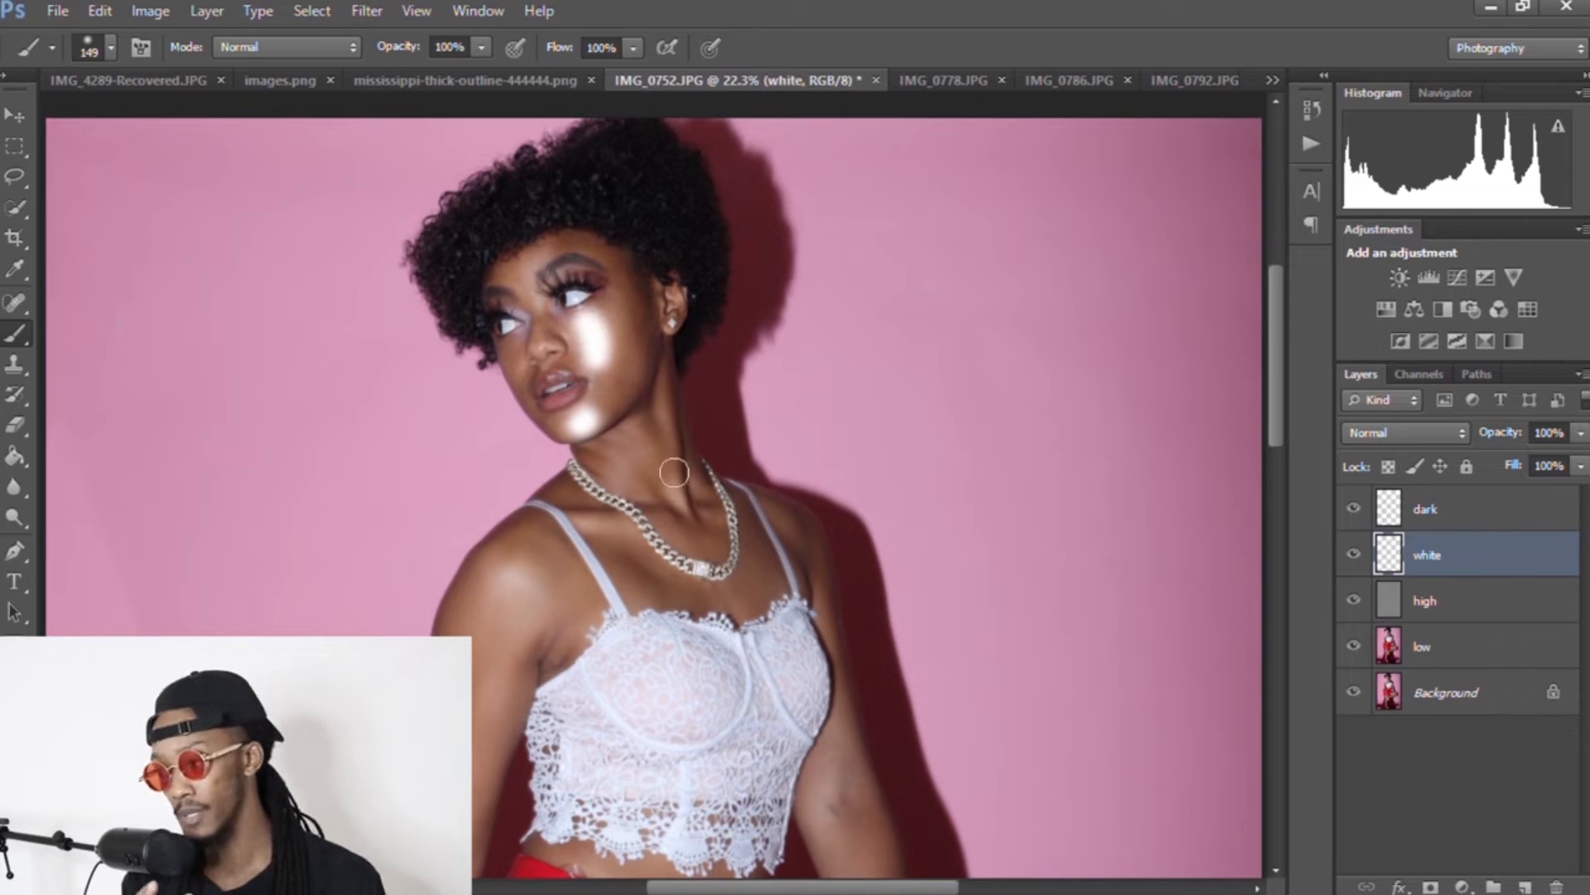
mouse_move(627, 477)
left_mouse_down()
mouse_move(632, 431)
mouse_move(694, 518)
left_mouse_up()
left_click_drag(567, 518, 634, 562)
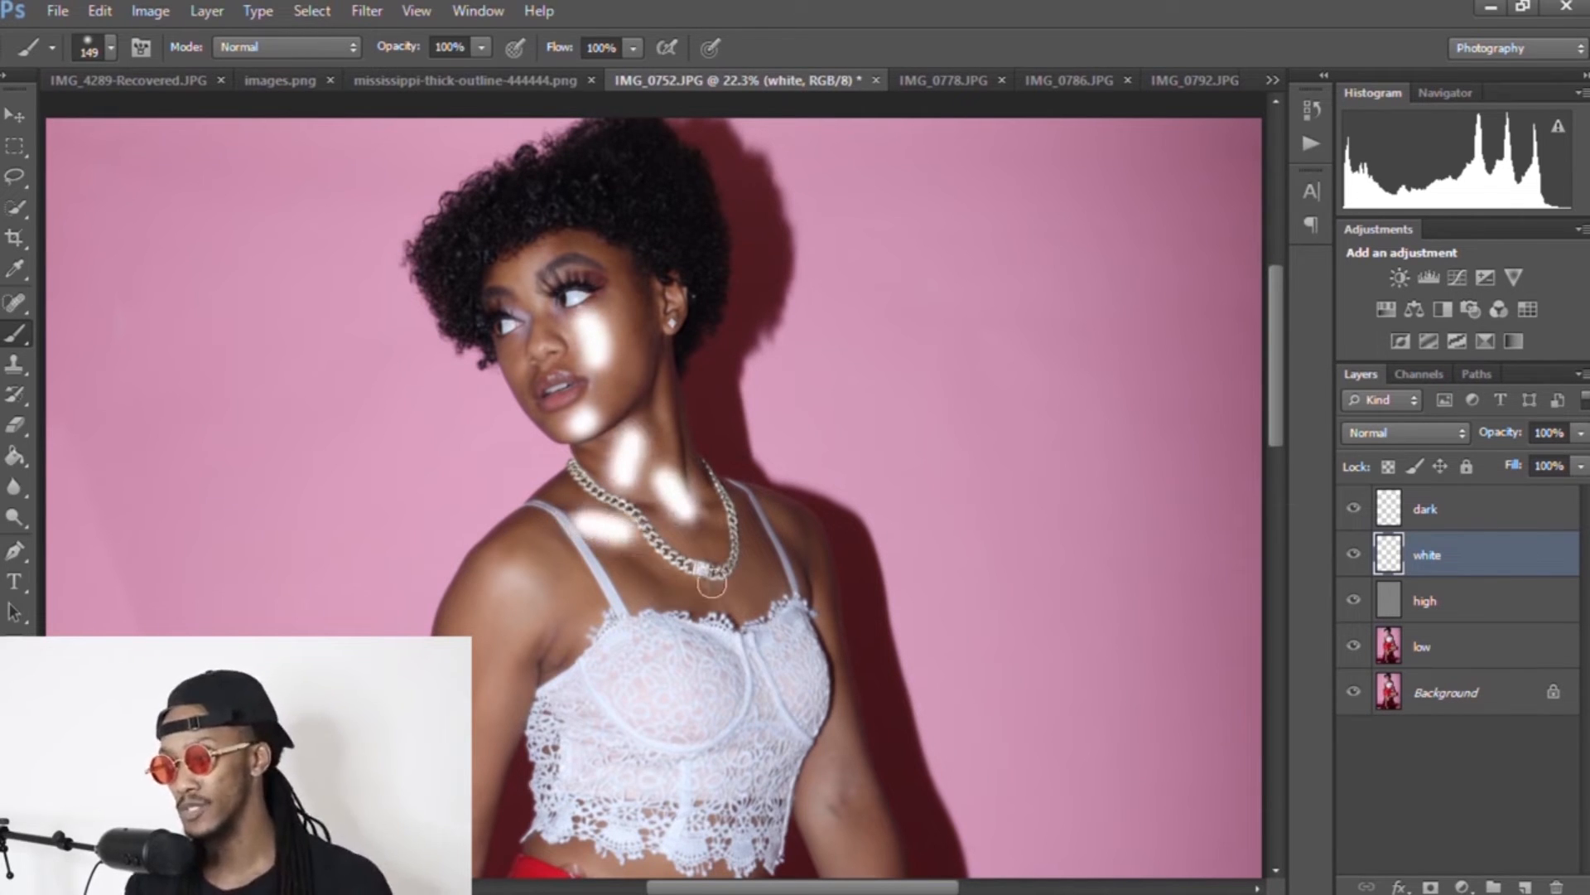
Step: Paint white highlights on the shoulder, upper arm and opposite arm's elbow area with a soft 201 px Brush, undoing the wrist stroke
left_click_drag(1280, 355, 1280, 442)
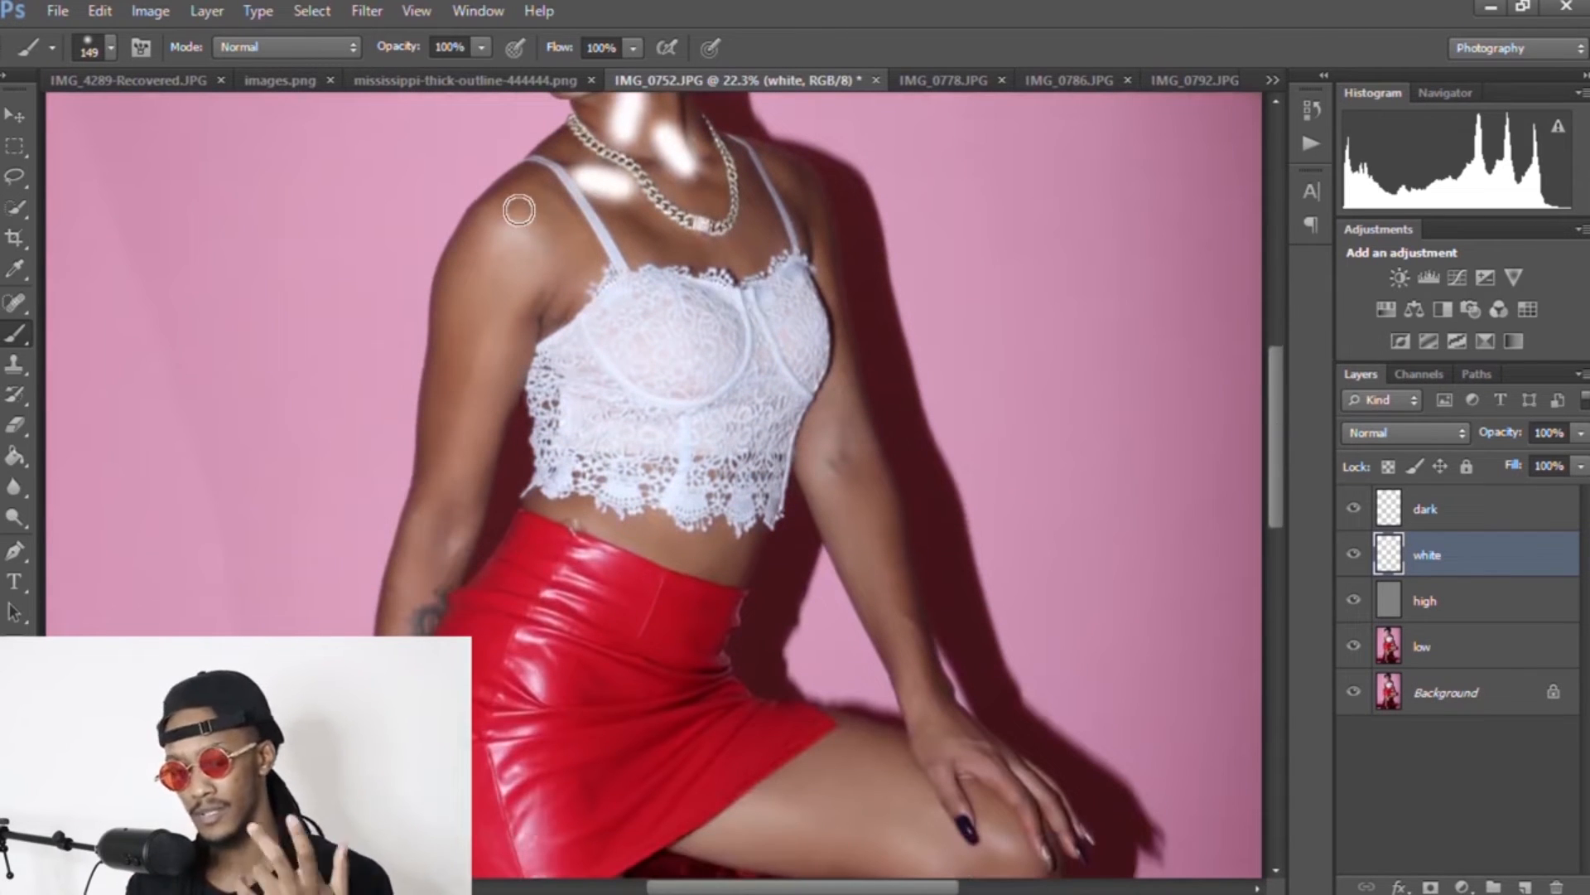
left_click(98, 48)
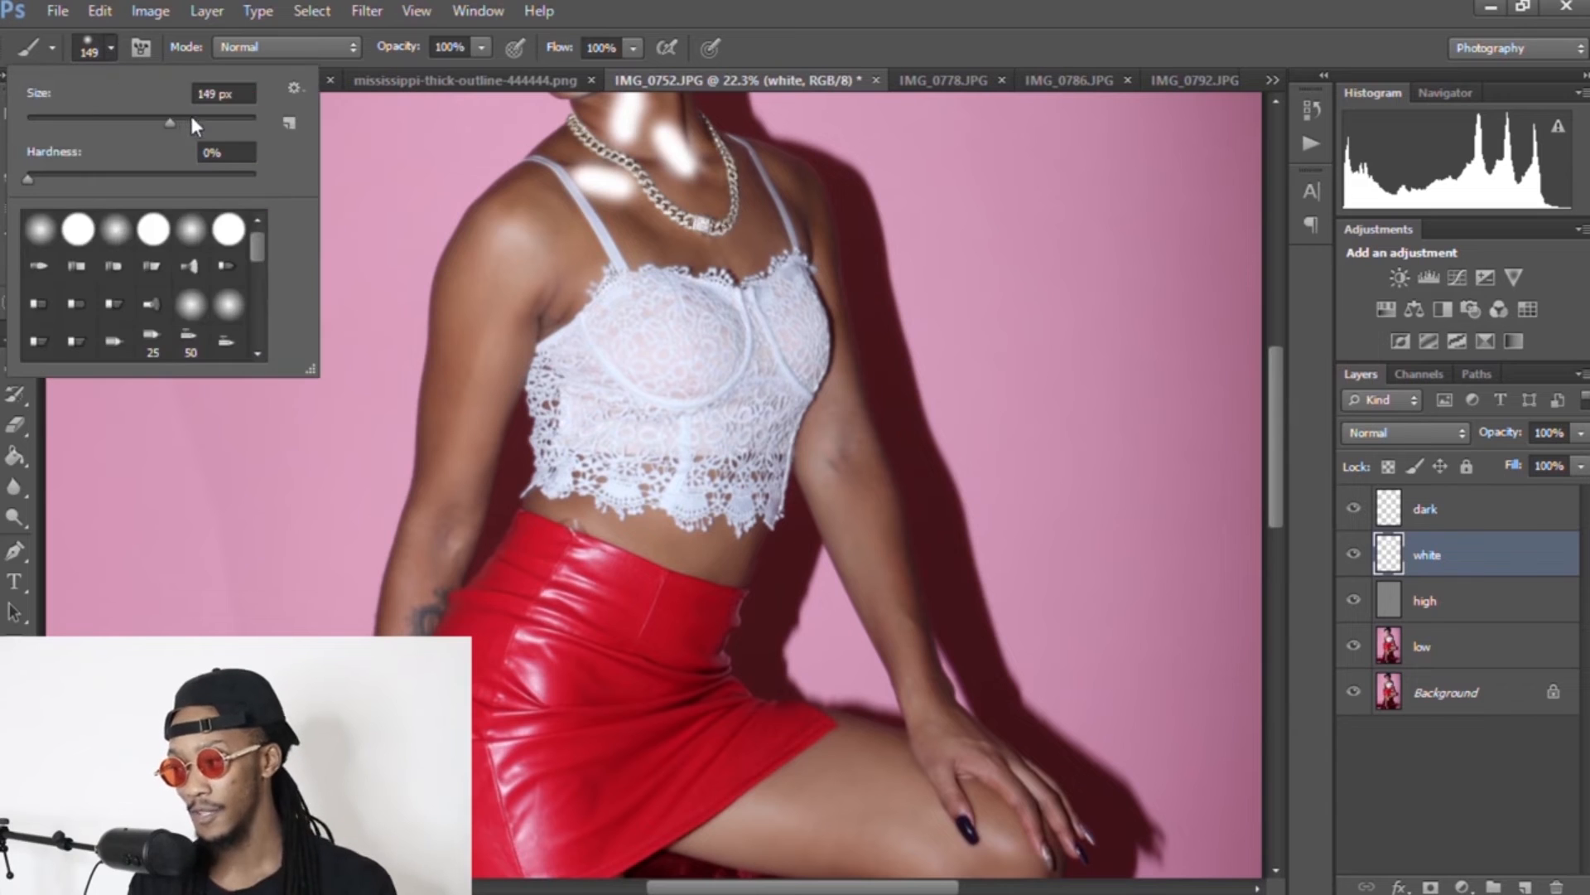
left_click_drag(530, 313, 472, 452)
left_click_drag(514, 302, 515, 220)
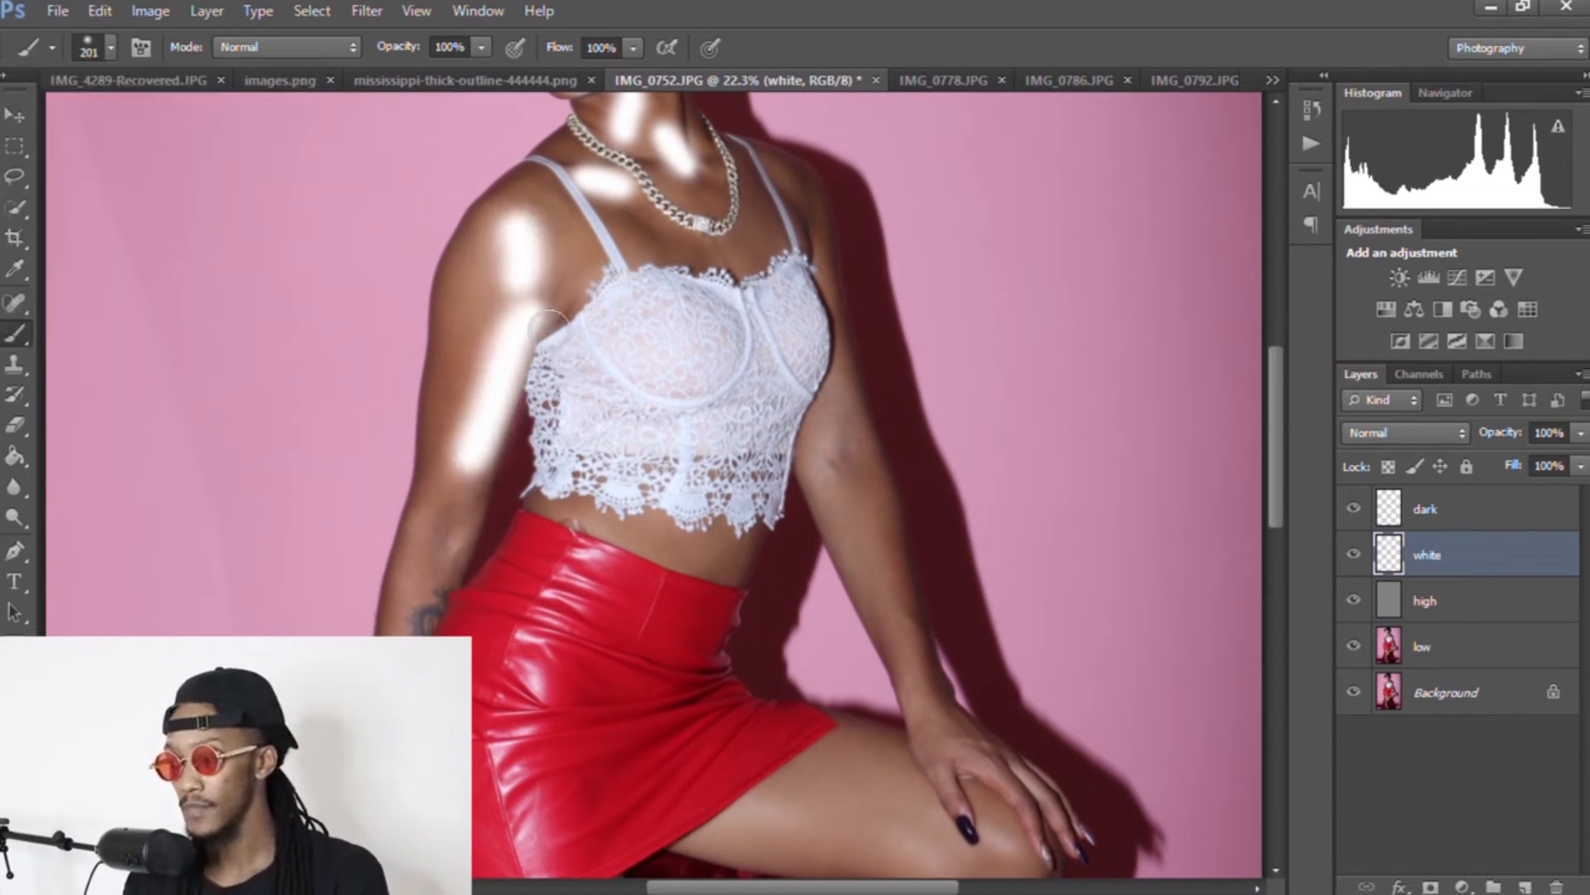
mouse_move(866, 571)
left_mouse_down()
mouse_move(831, 495)
mouse_move(828, 423)
left_mouse_up()
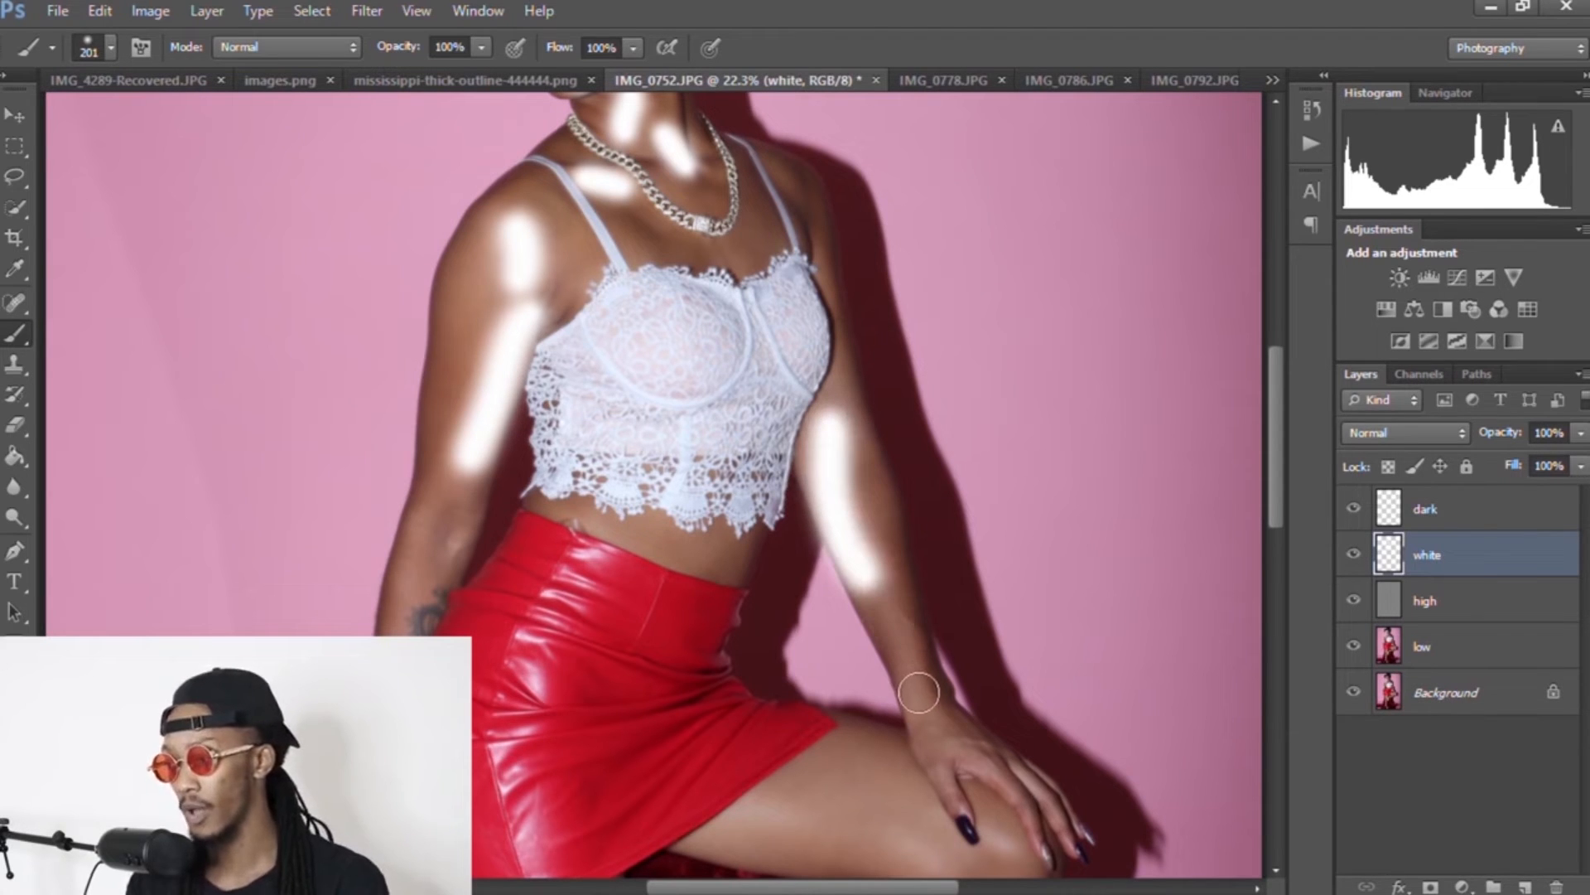
left_click_drag(914, 671, 931, 736)
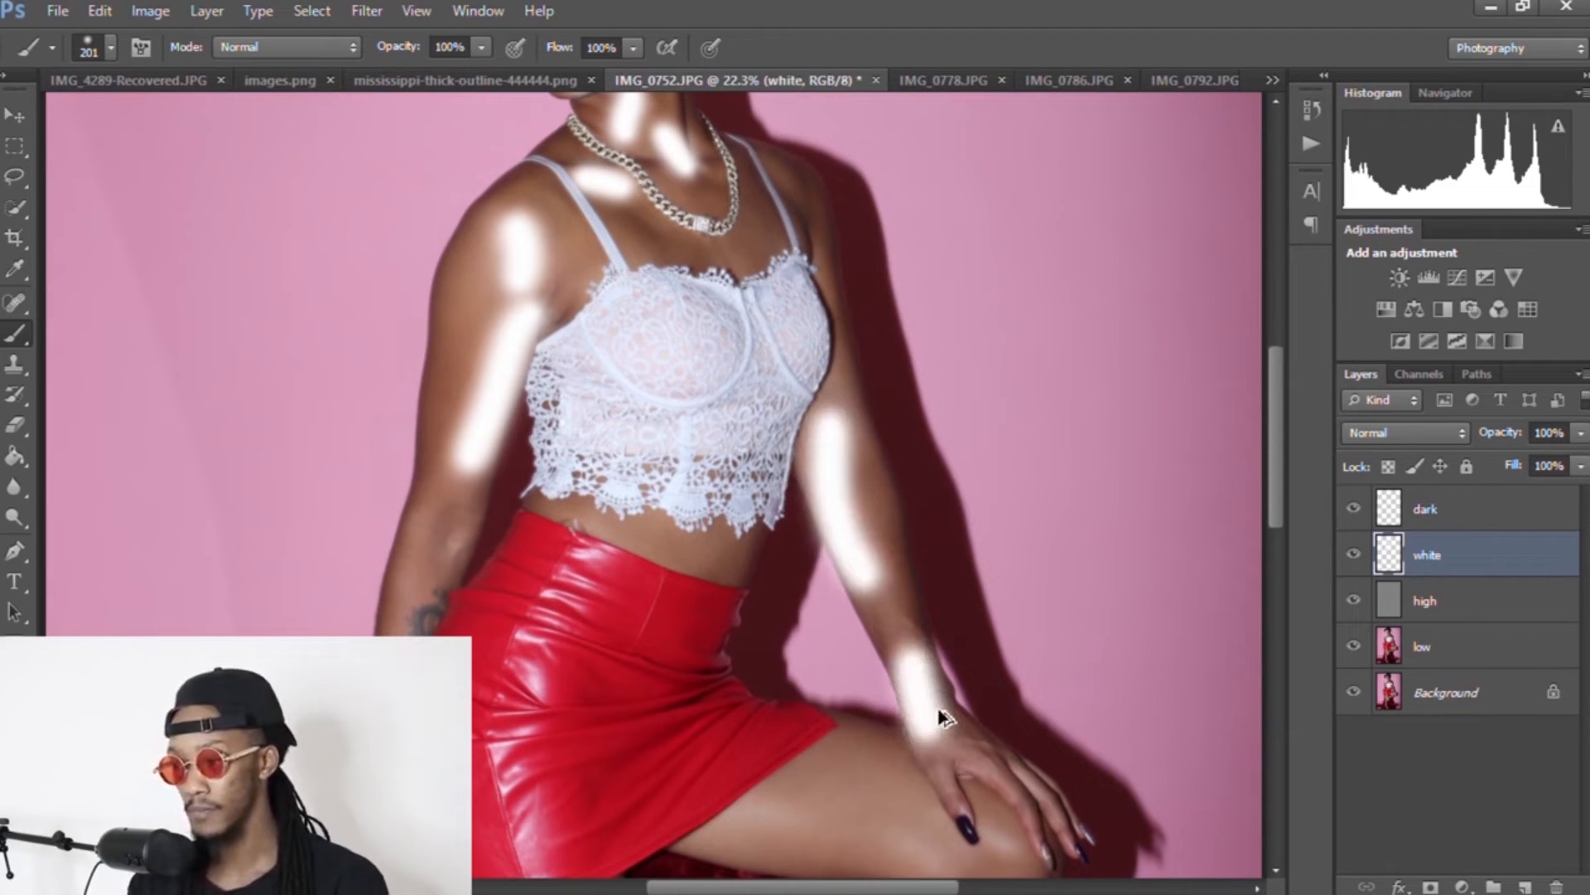
key("ctrl+z")
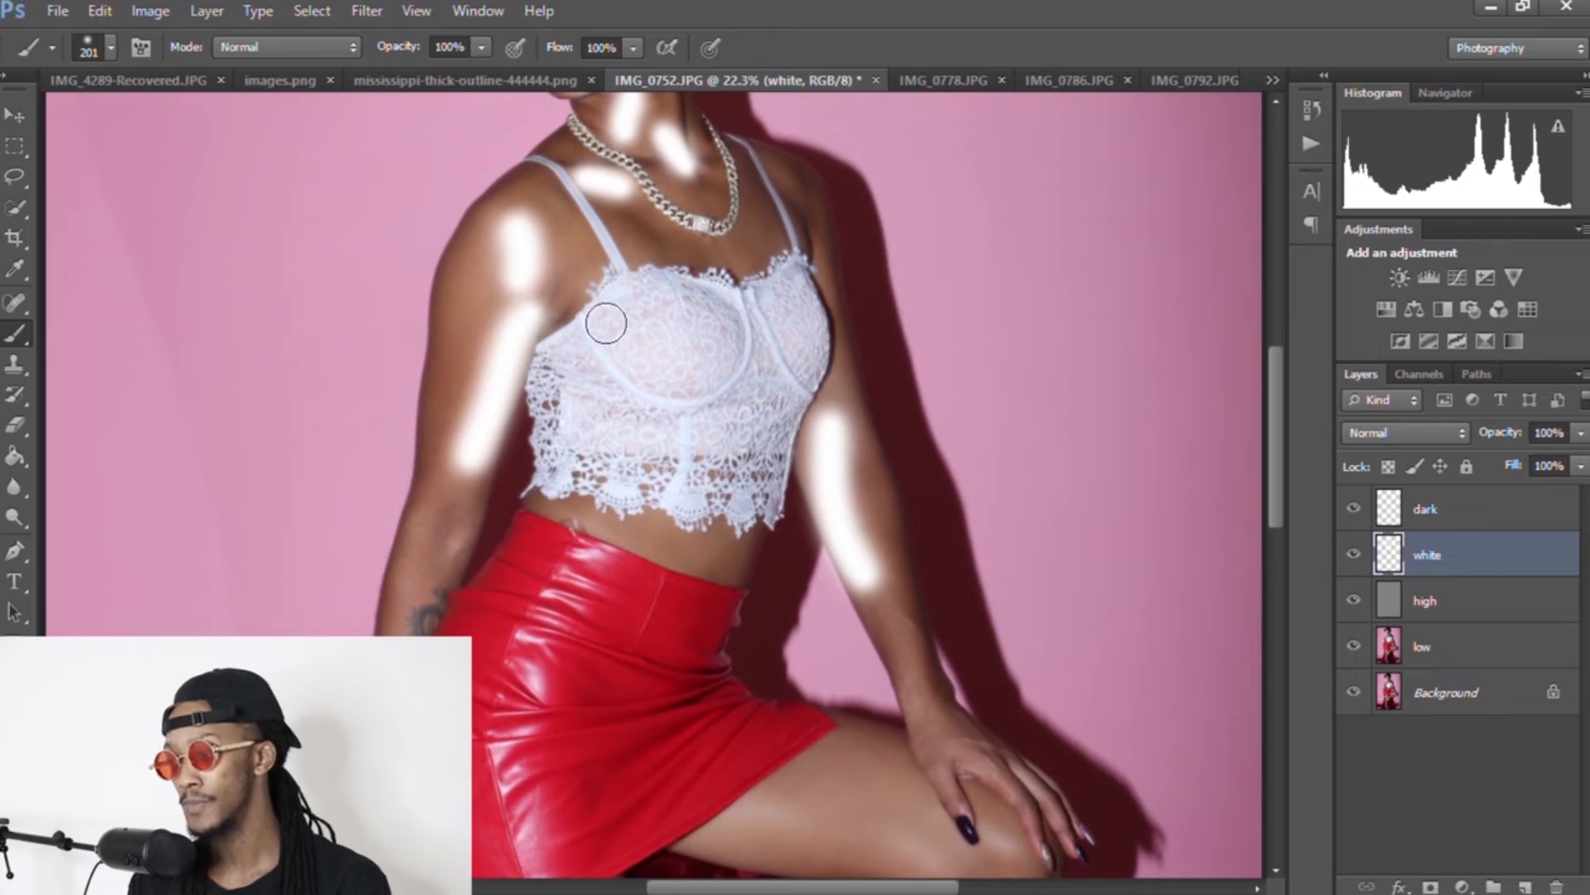
Step: Paint a white highlight down the forearm resting on the knee with a soft 145 px Brush
left_click(104, 45)
left_click_drag(198, 123, 167, 122)
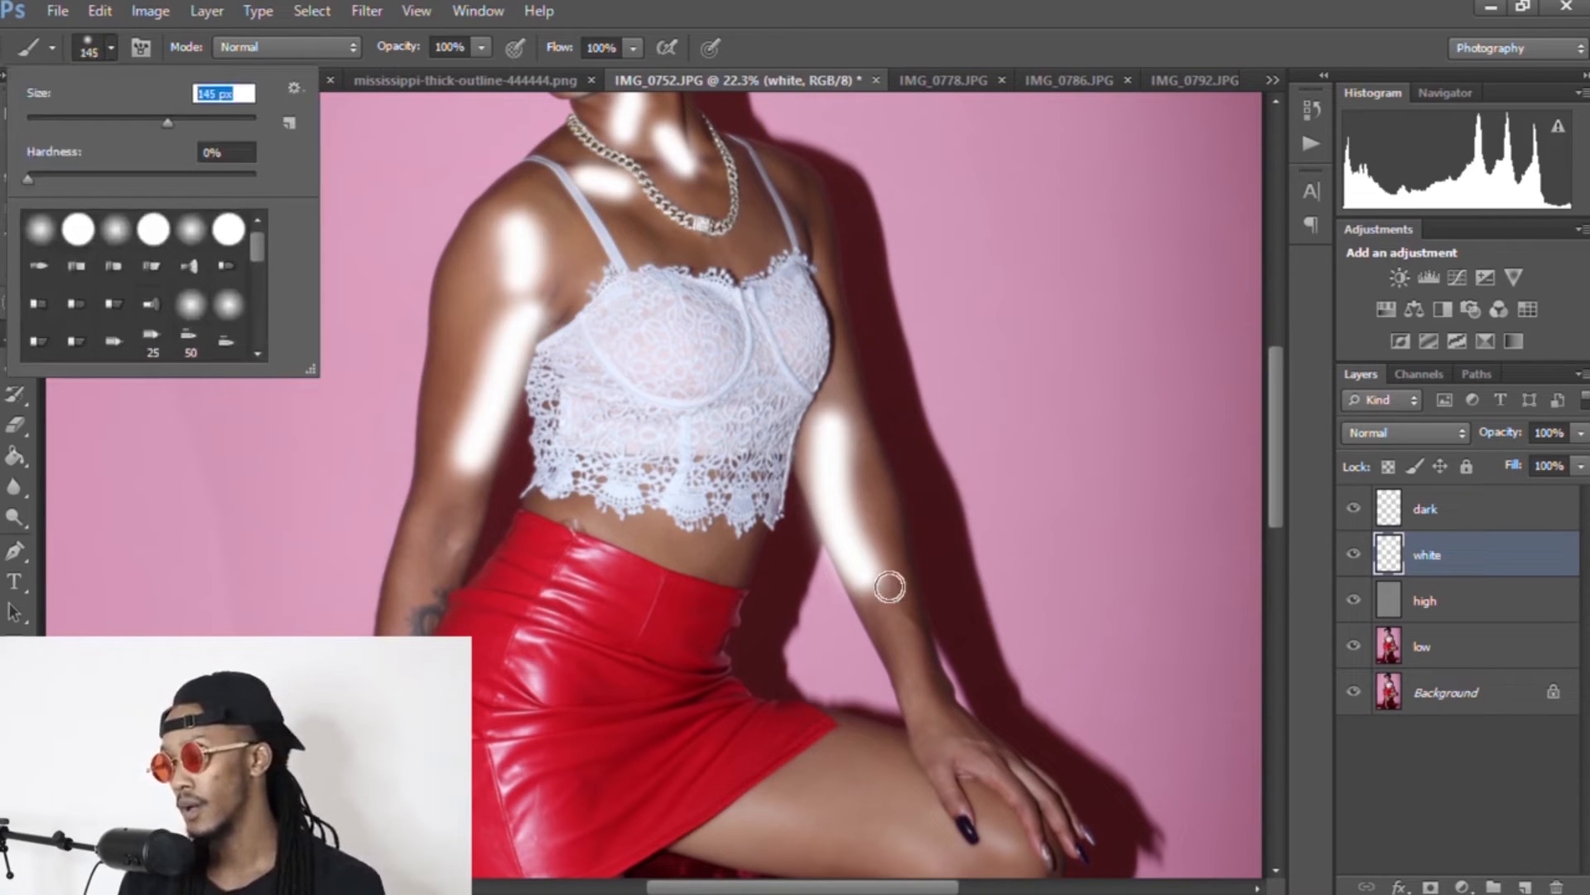
mouse_move(898, 635)
left_mouse_down()
mouse_move(918, 696)
mouse_move(952, 730)
left_mouse_up()
Step: Paint white highlights along the raised leg and the standing leg's thigh and shin on the white layer, undoing unwanted strokes
mouse_move(1274, 484)
left_mouse_down()
mouse_move(1290, 636)
mouse_move(1285, 598)
left_mouse_up()
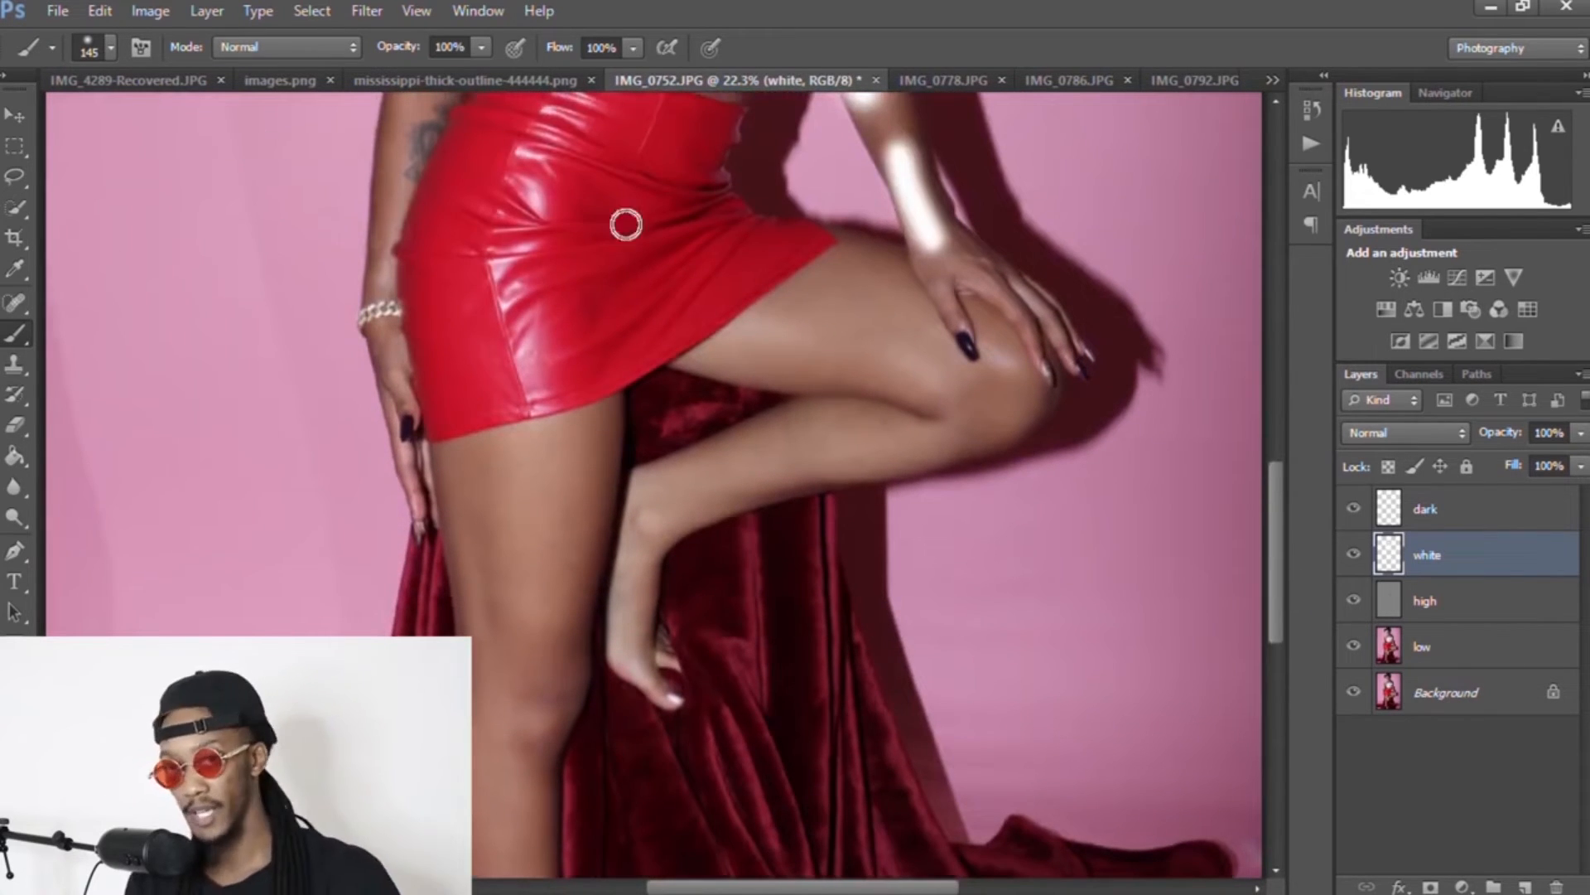
mouse_move(674, 480)
left_mouse_down()
mouse_move(920, 438)
mouse_move(937, 384)
mouse_move(764, 333)
left_mouse_up()
left_click_drag(1276, 501, 1278, 570)
mouse_move(502, 474)
left_mouse_down()
mouse_move(537, 733)
mouse_move(567, 801)
left_mouse_up()
mouse_move(538, 319)
left_mouse_down()
mouse_move(549, 126)
mouse_move(540, 309)
mouse_move(589, 275)
mouse_move(519, 314)
mouse_move(500, 118)
left_mouse_up()
key("ctrl+alt+z")
key("ctrl+alt+z")
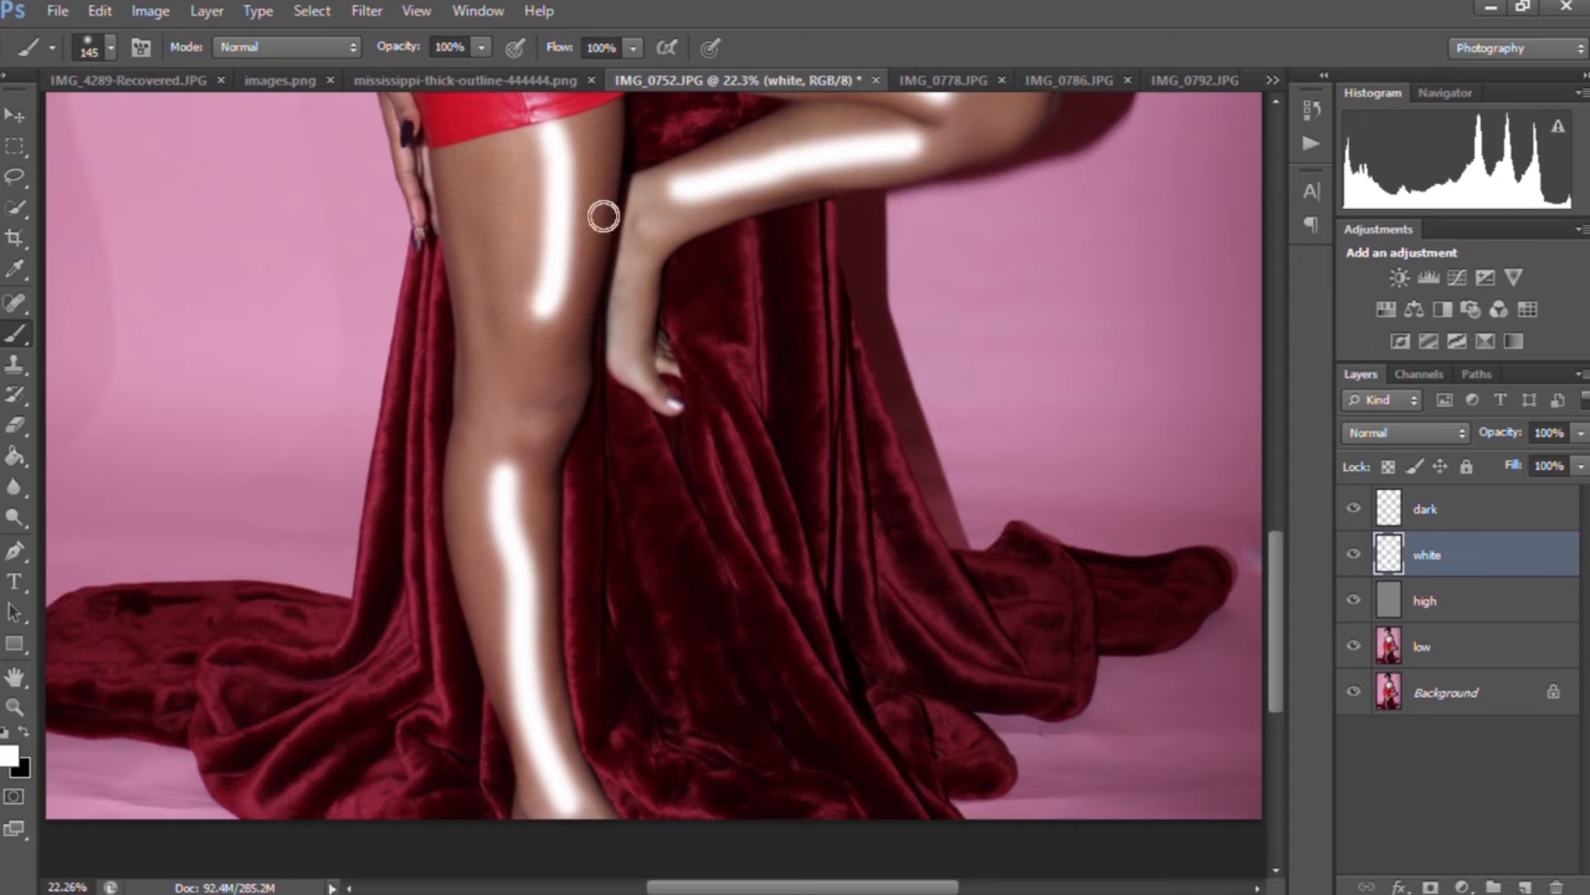
mouse_move(530, 134)
left_mouse_down()
mouse_move(534, 303)
mouse_move(554, 215)
mouse_move(540, 137)
left_mouse_up()
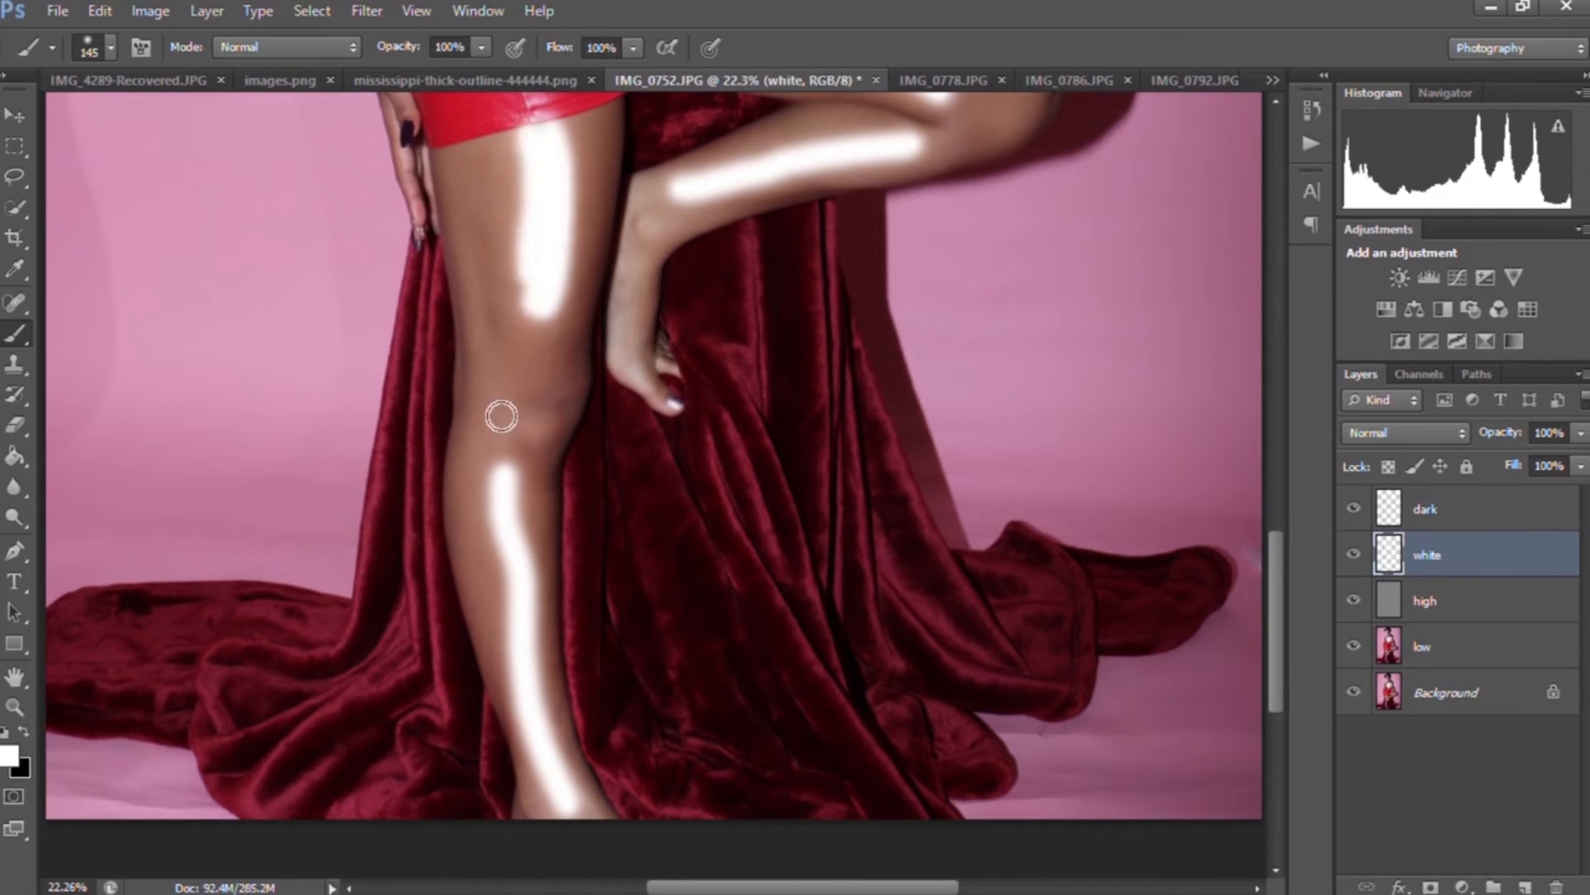
Step: Set the white layer's blend mode to Soft Light and its opacity to 19%
left_click_drag(1275, 583, 1256, 329)
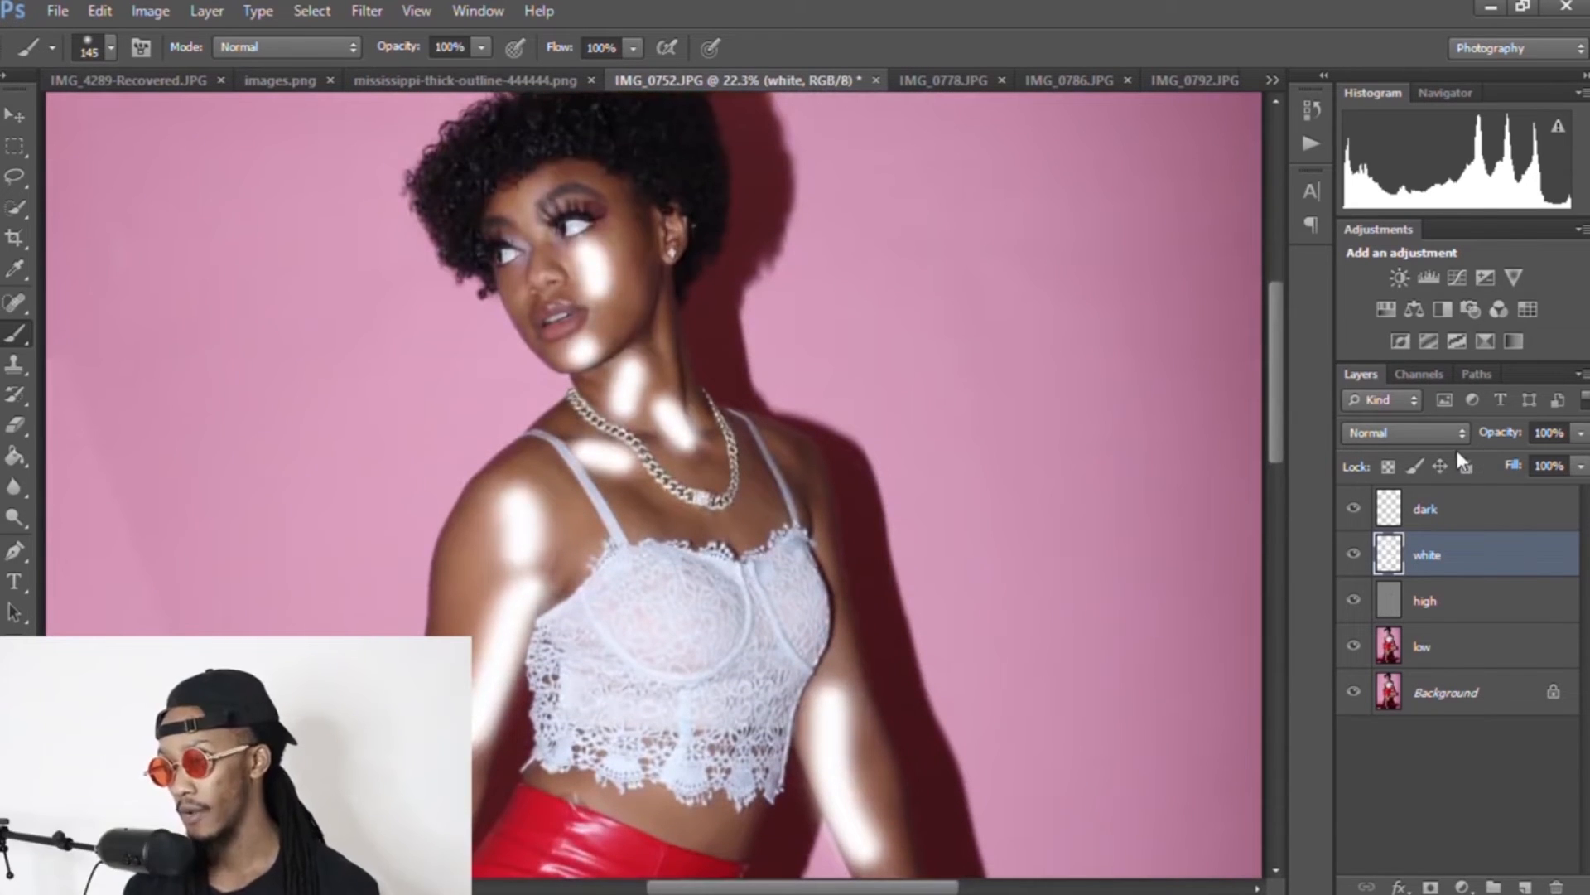
left_click(1405, 433)
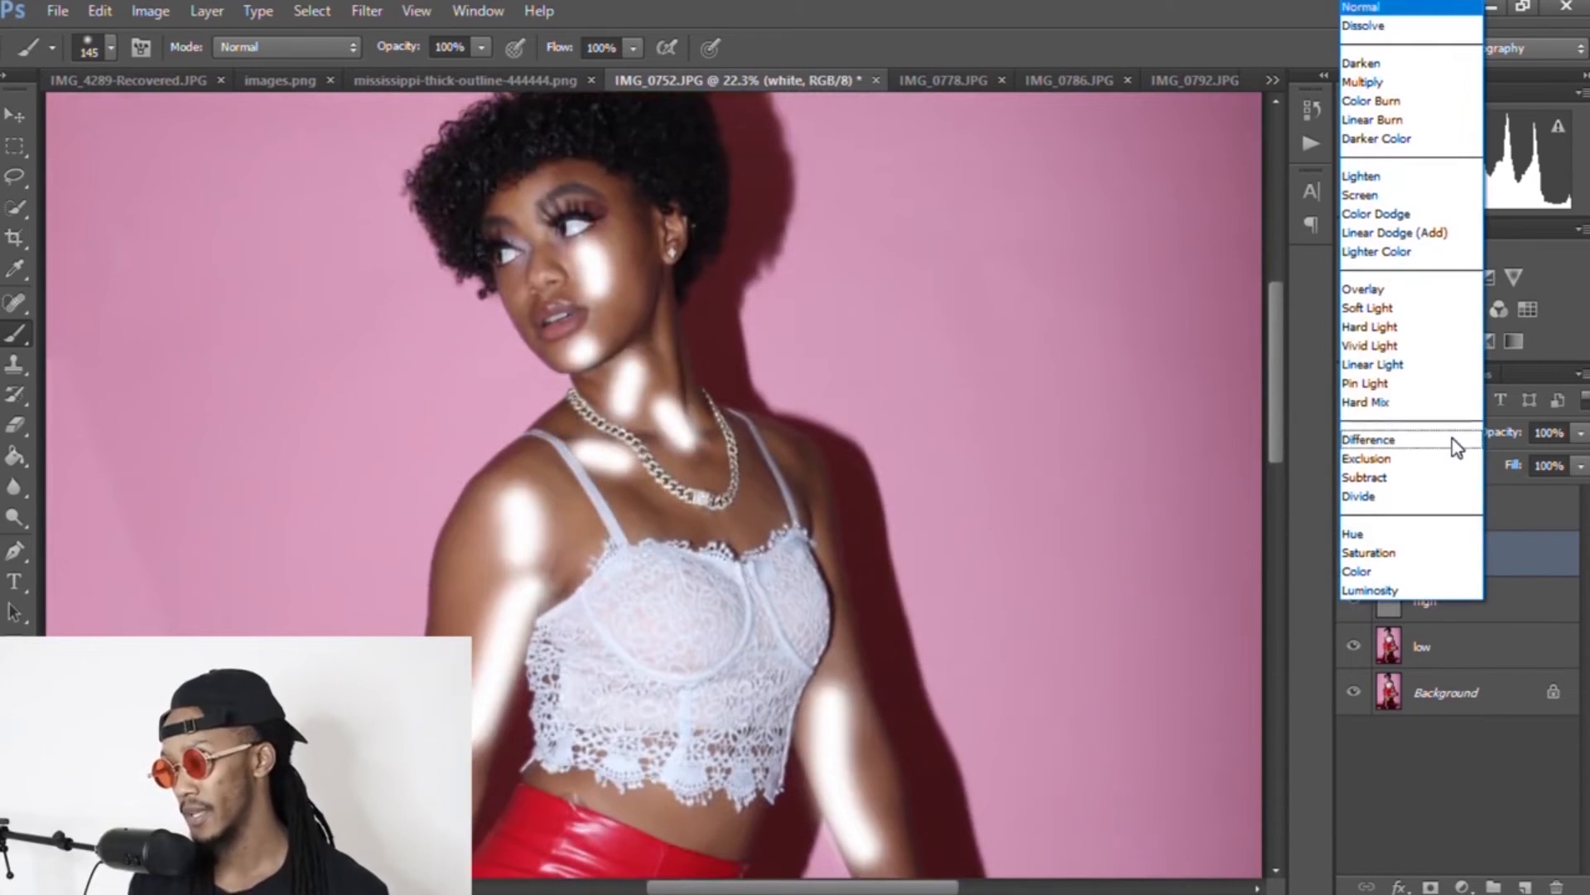
left_click(1379, 310)
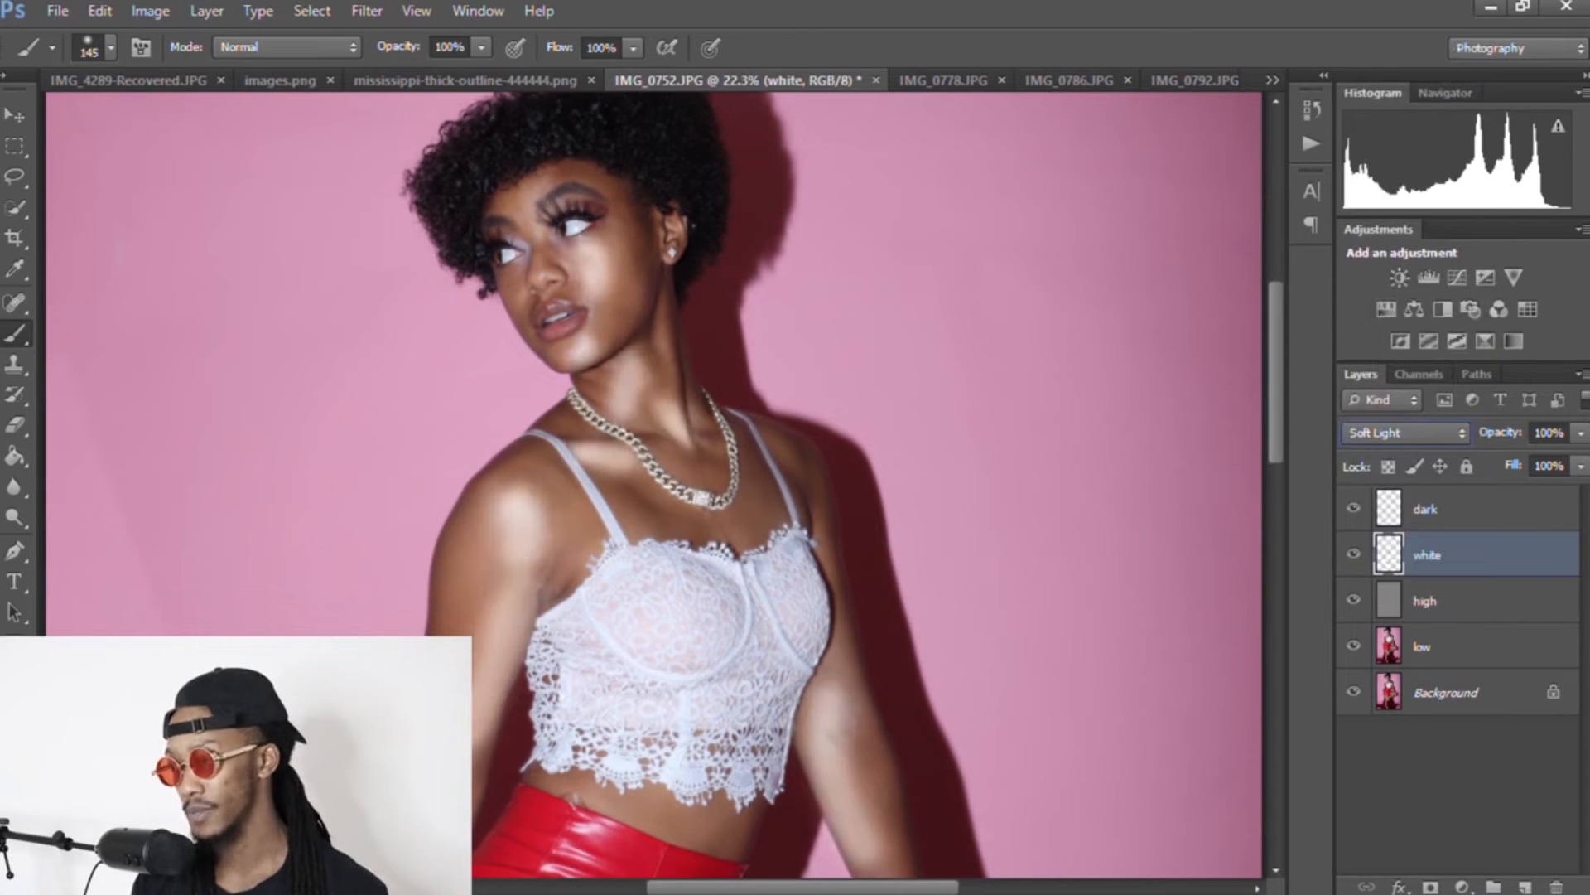
left_click_drag(1447, 438, 1493, 432)
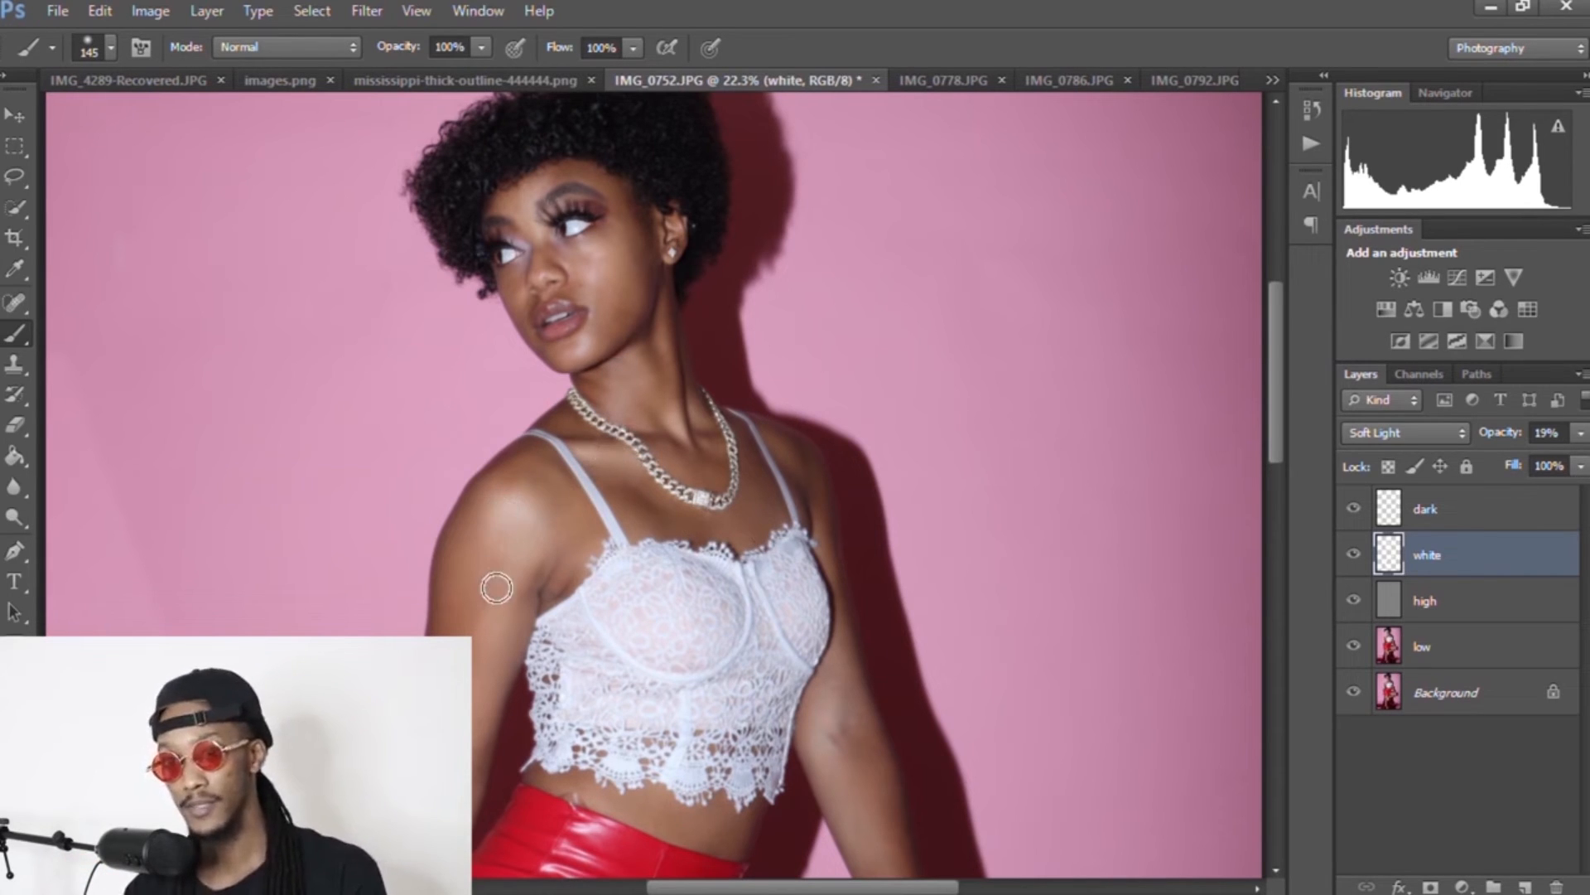
Step: Review the blended highlights down the arms and legs, and set the Brush size to 236 px
mouse_move(1272, 376)
left_mouse_down()
mouse_move(1298, 533)
mouse_move(1289, 459)
left_mouse_up()
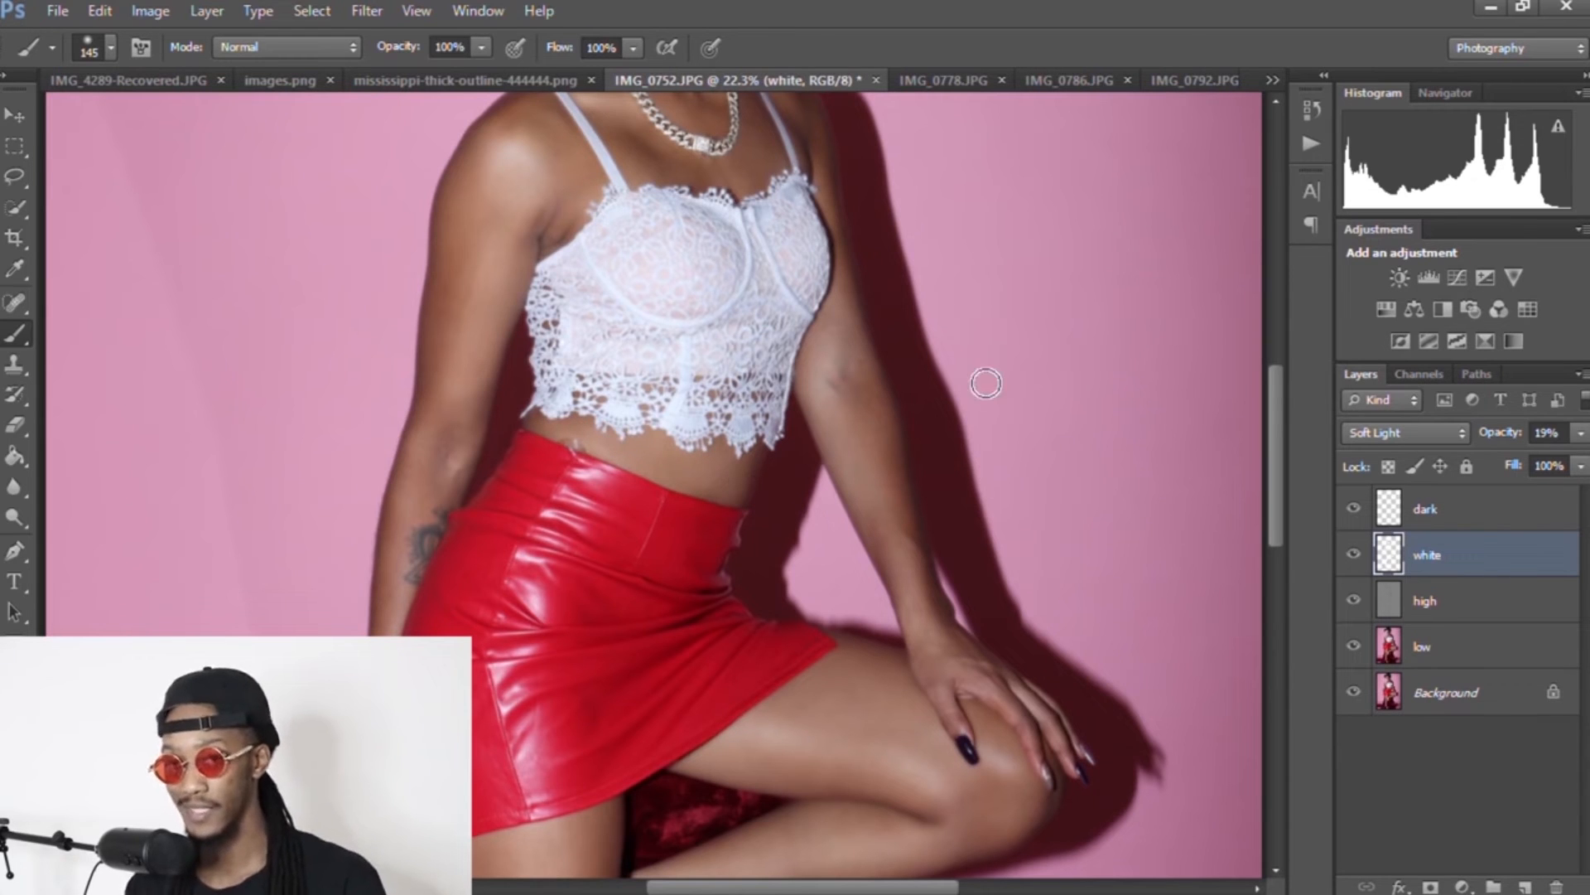
left_click_drag(1288, 481, 1296, 631)
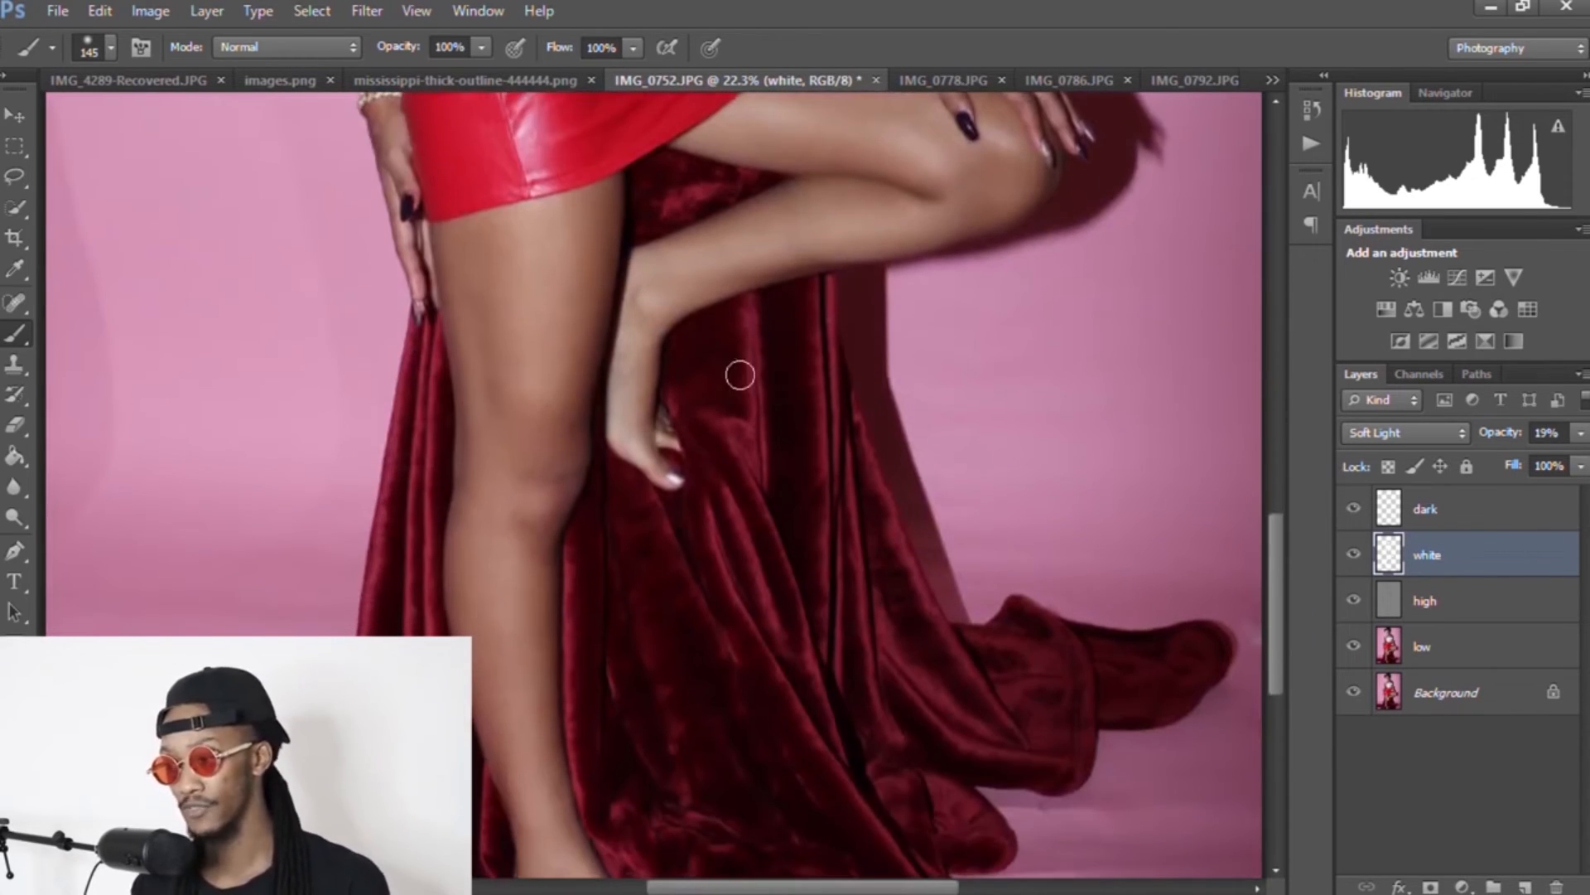
left_click(97, 47)
left_click(192, 122)
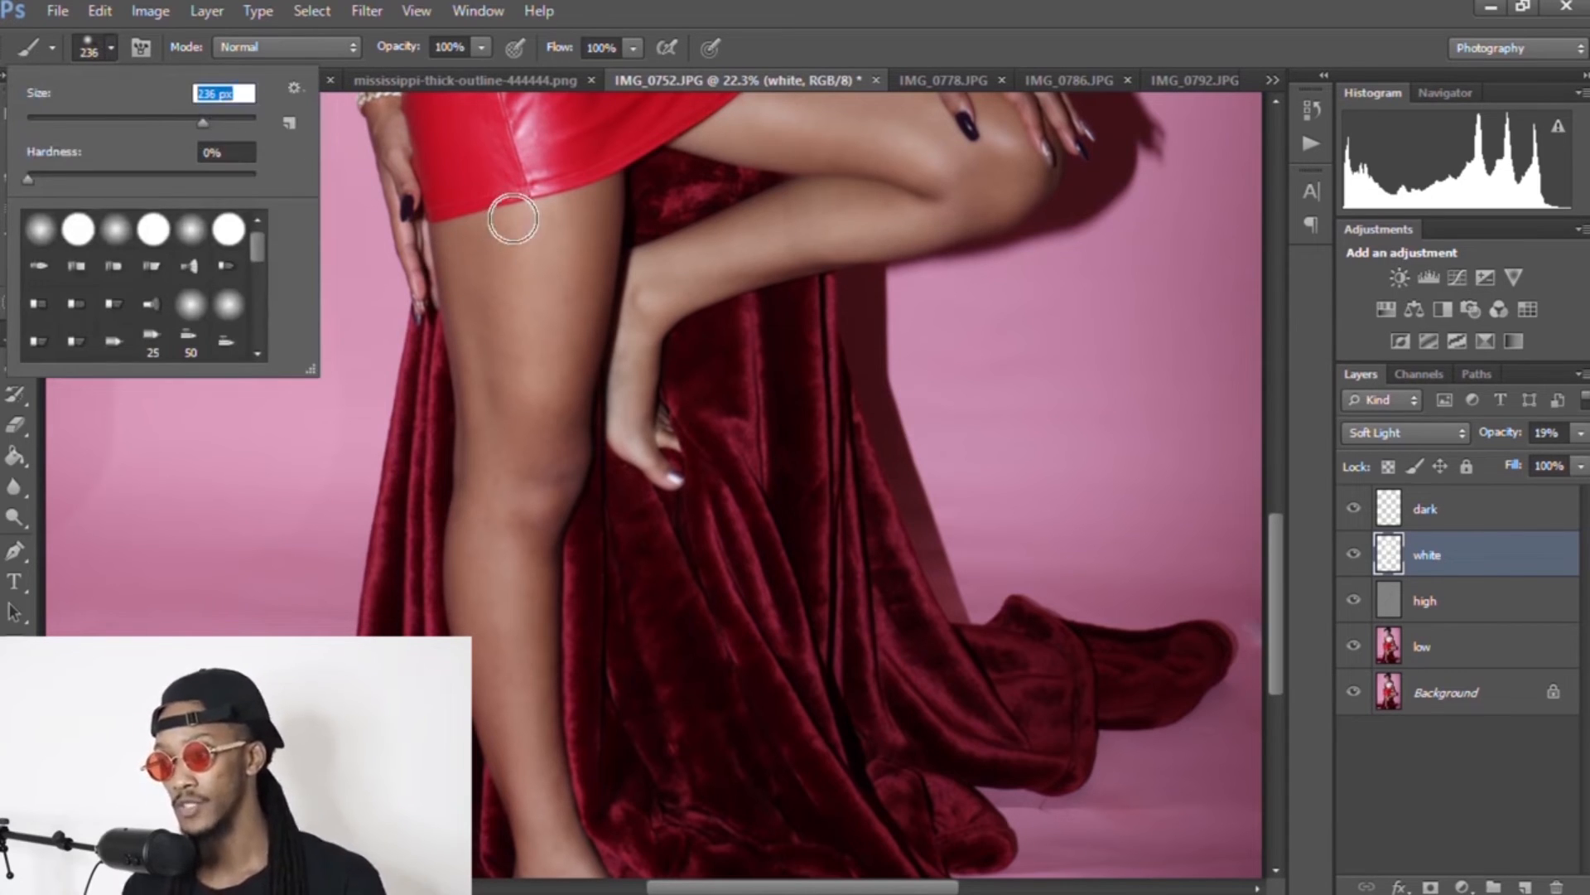
key("Return")
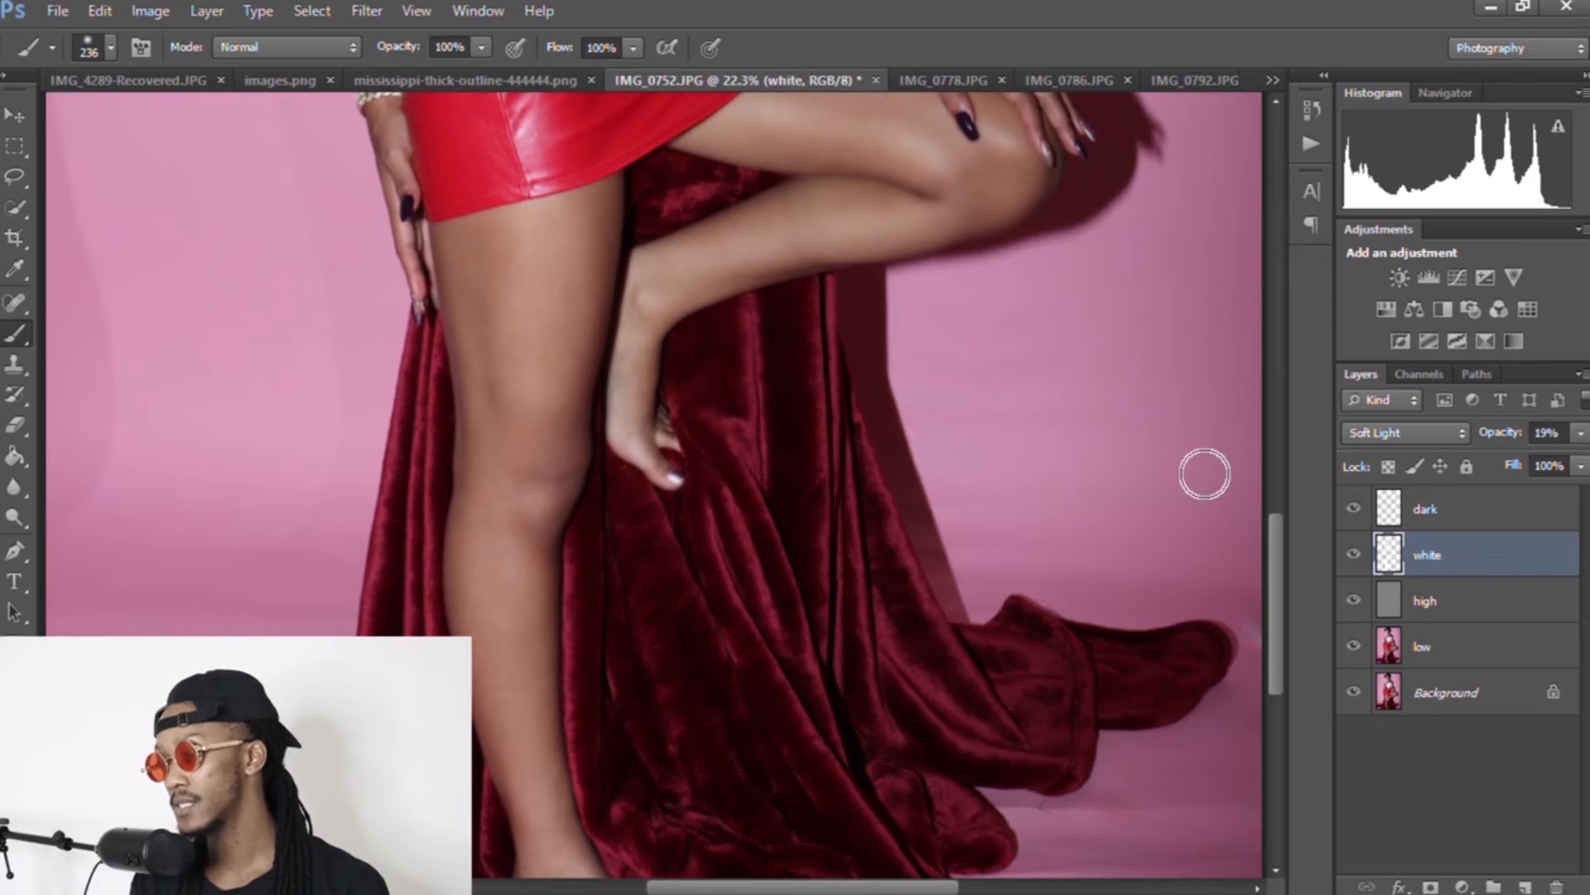
left_click_drag(1275, 559, 1274, 464)
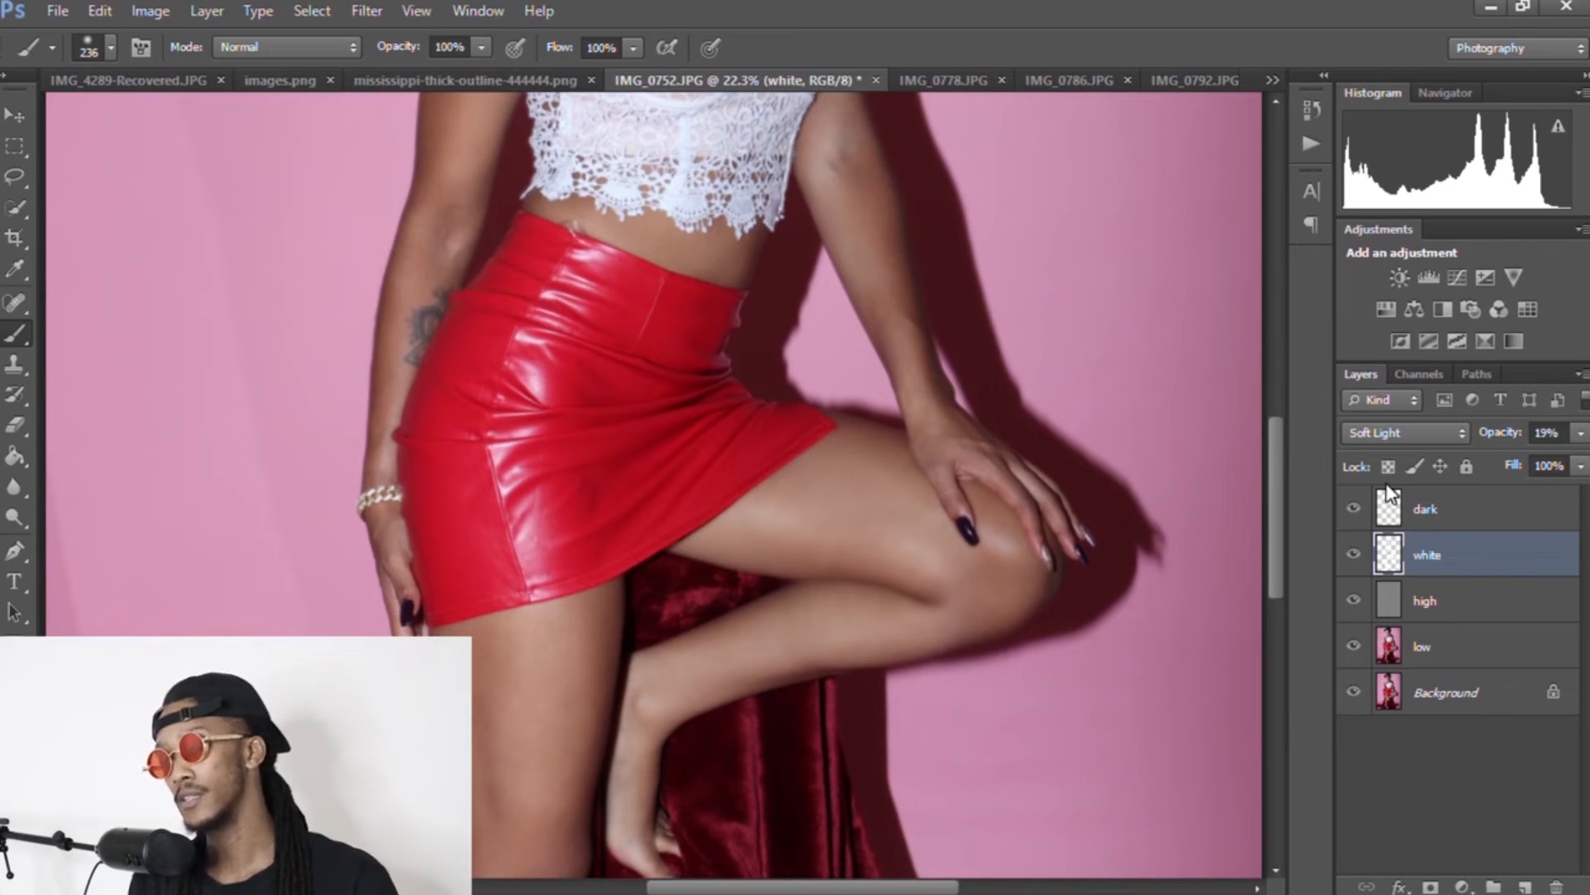
Step: Try a dark shadow stroke on the side of the neck on the dark layer with a 170 px Brush
left_click(1424, 509)
left_click_drag(1274, 512, 1260, 370)
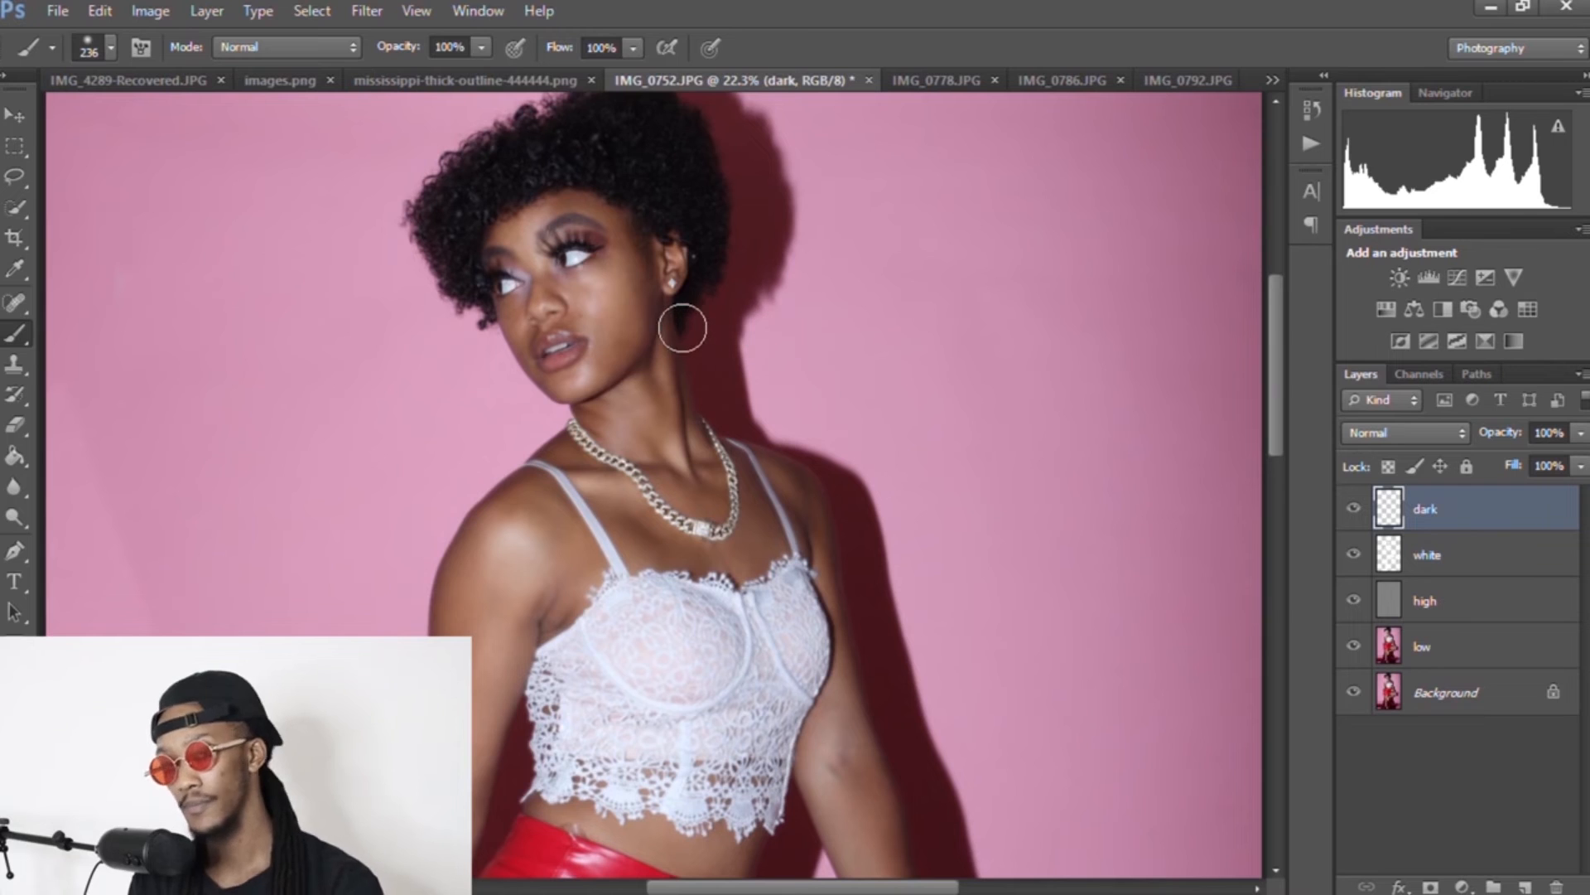
left_click(91, 47)
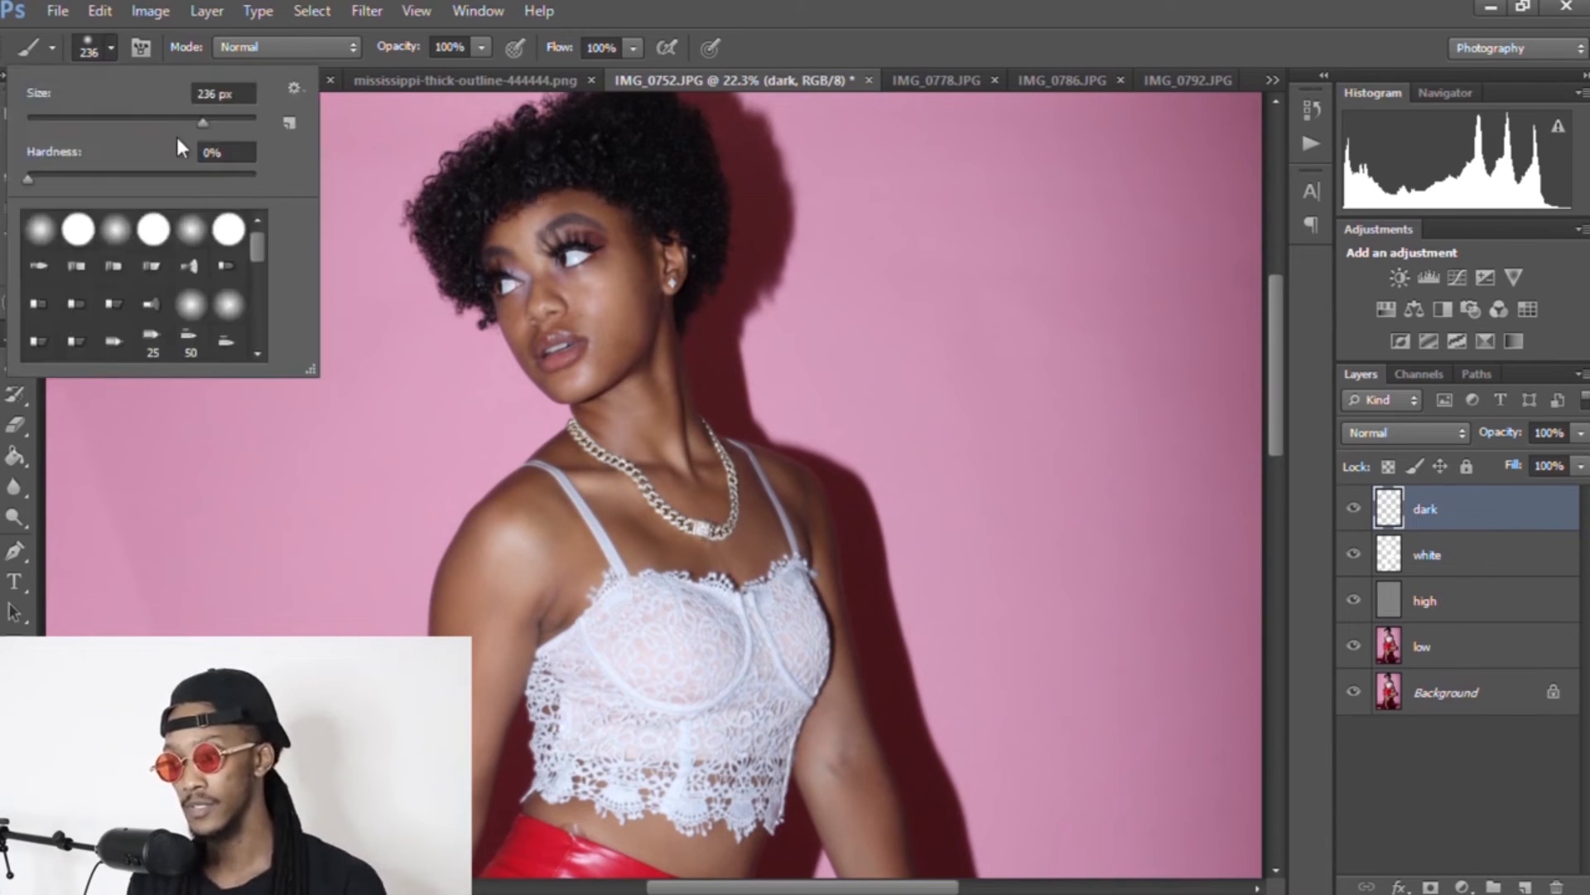
left_click_drag(196, 127, 182, 122)
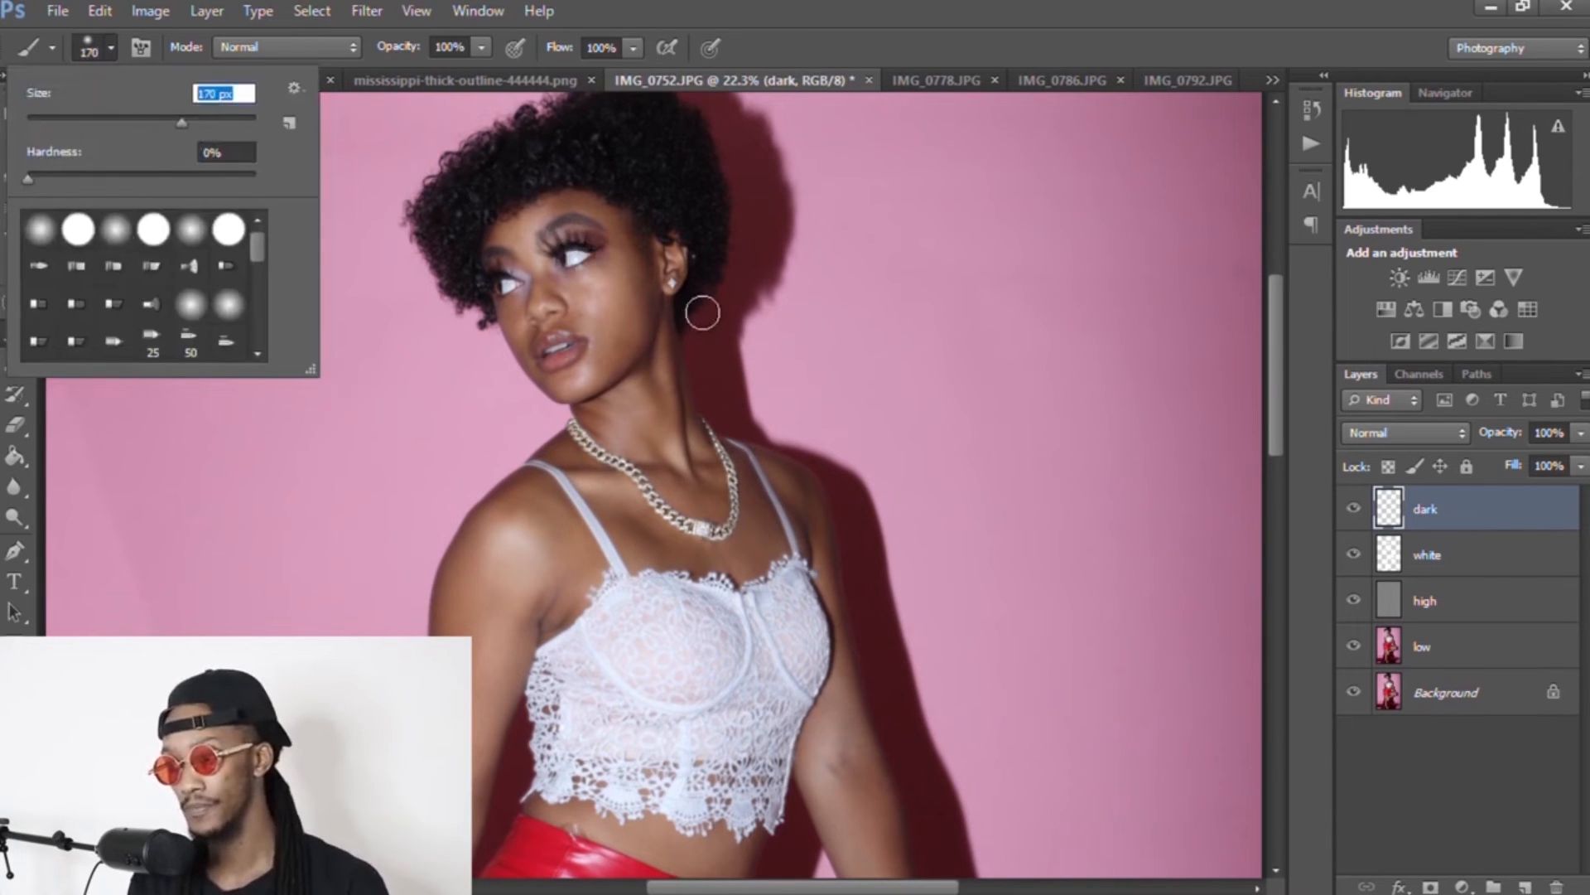
left_click(667, 321)
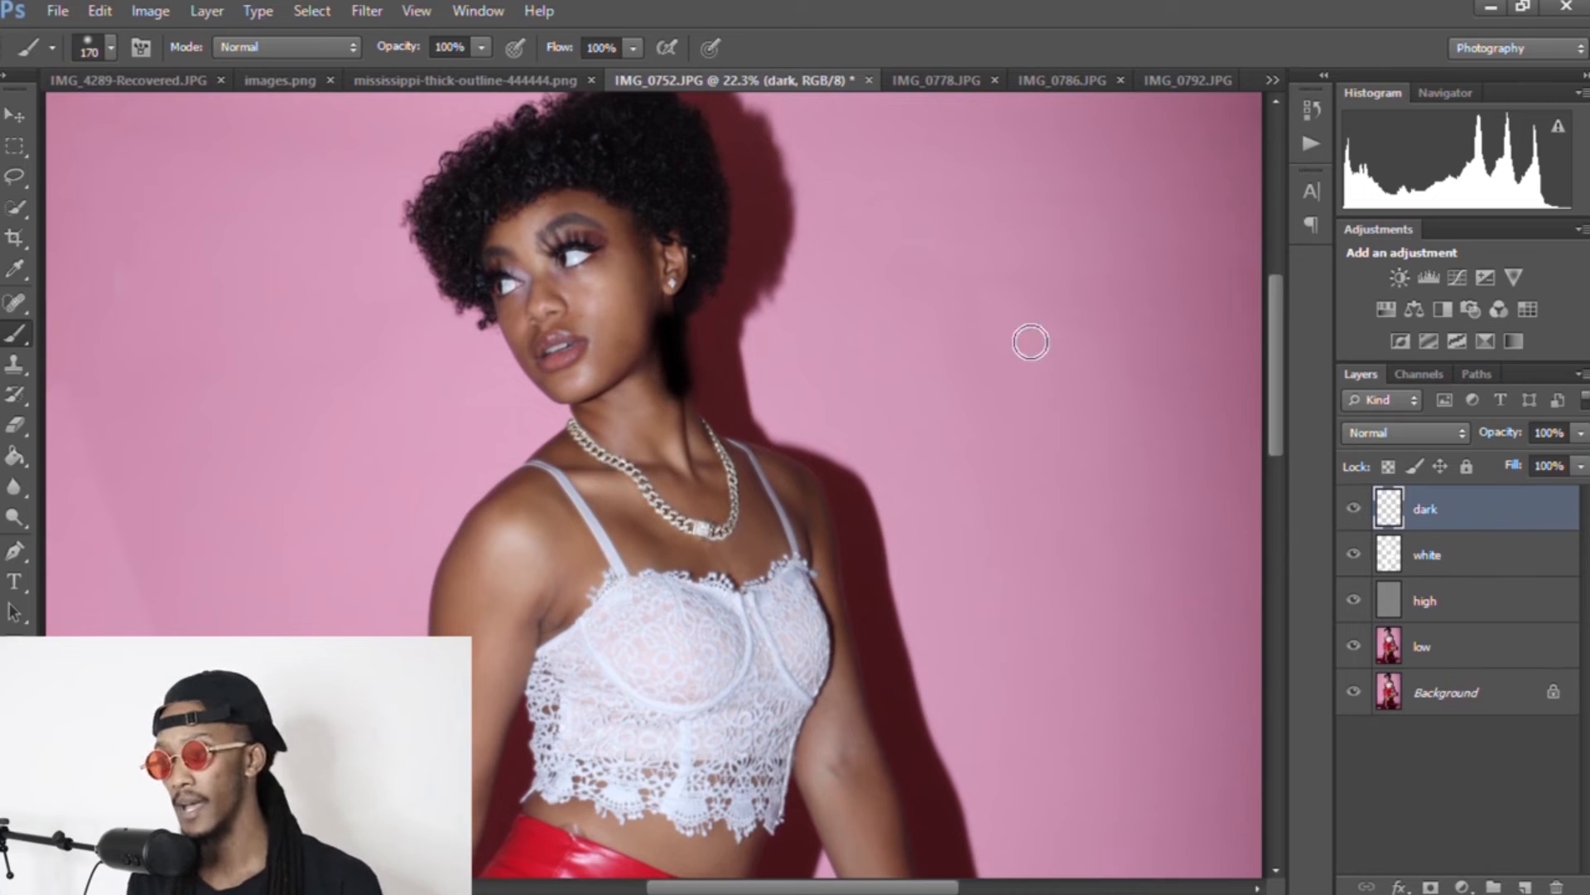
key("alt+bracketleft")
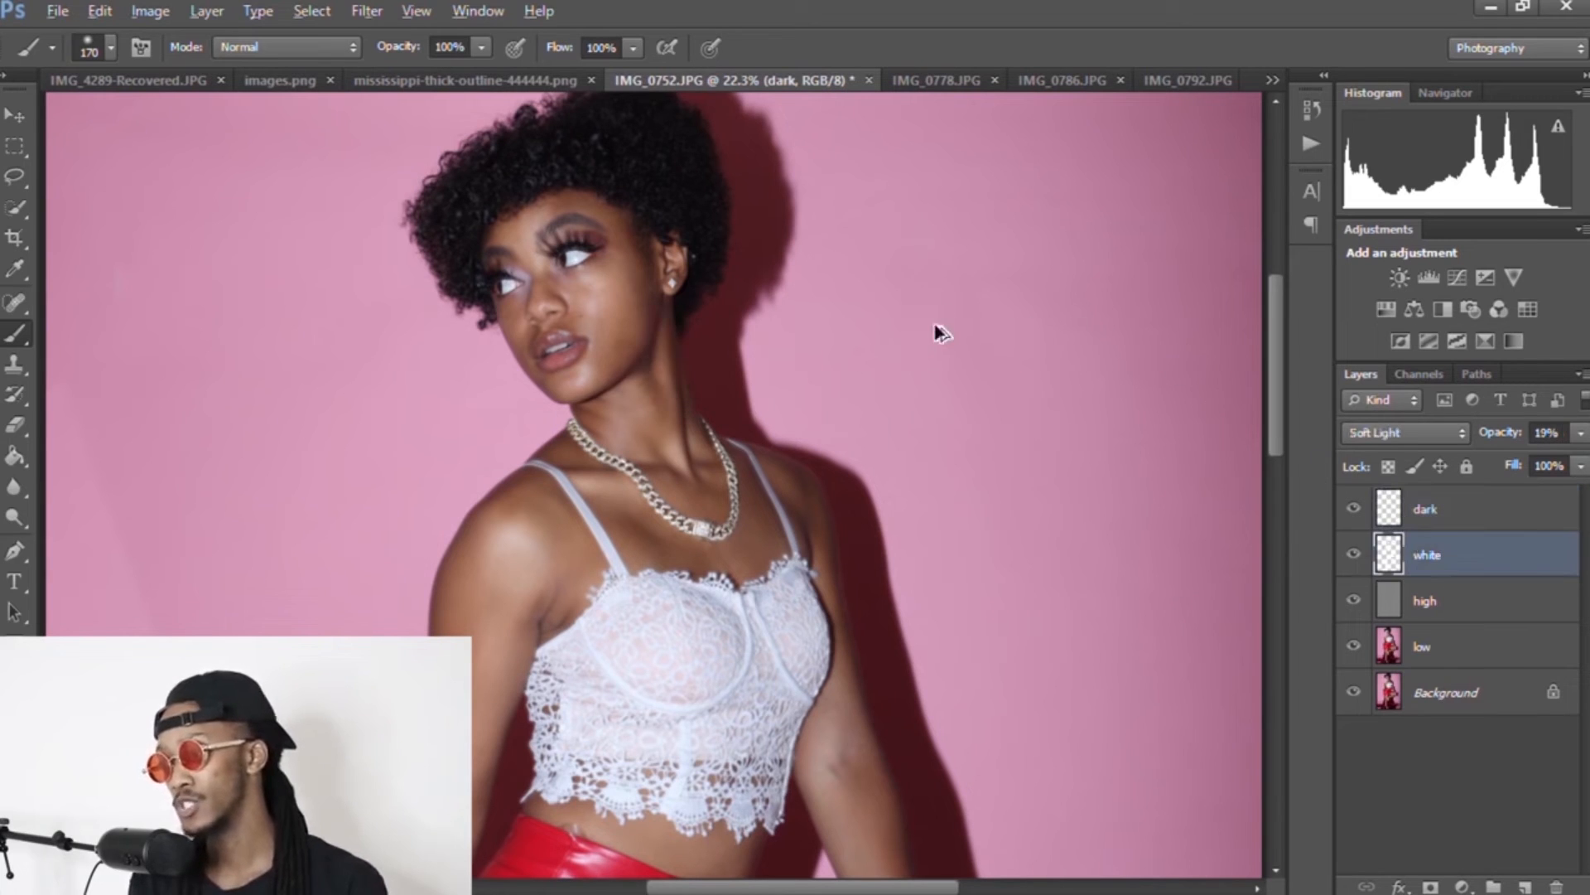
Step: Paint black shadow strokes down the side of the neck and along the cheek on the dark layer with a 121 px Brush
left_click(1463, 511)
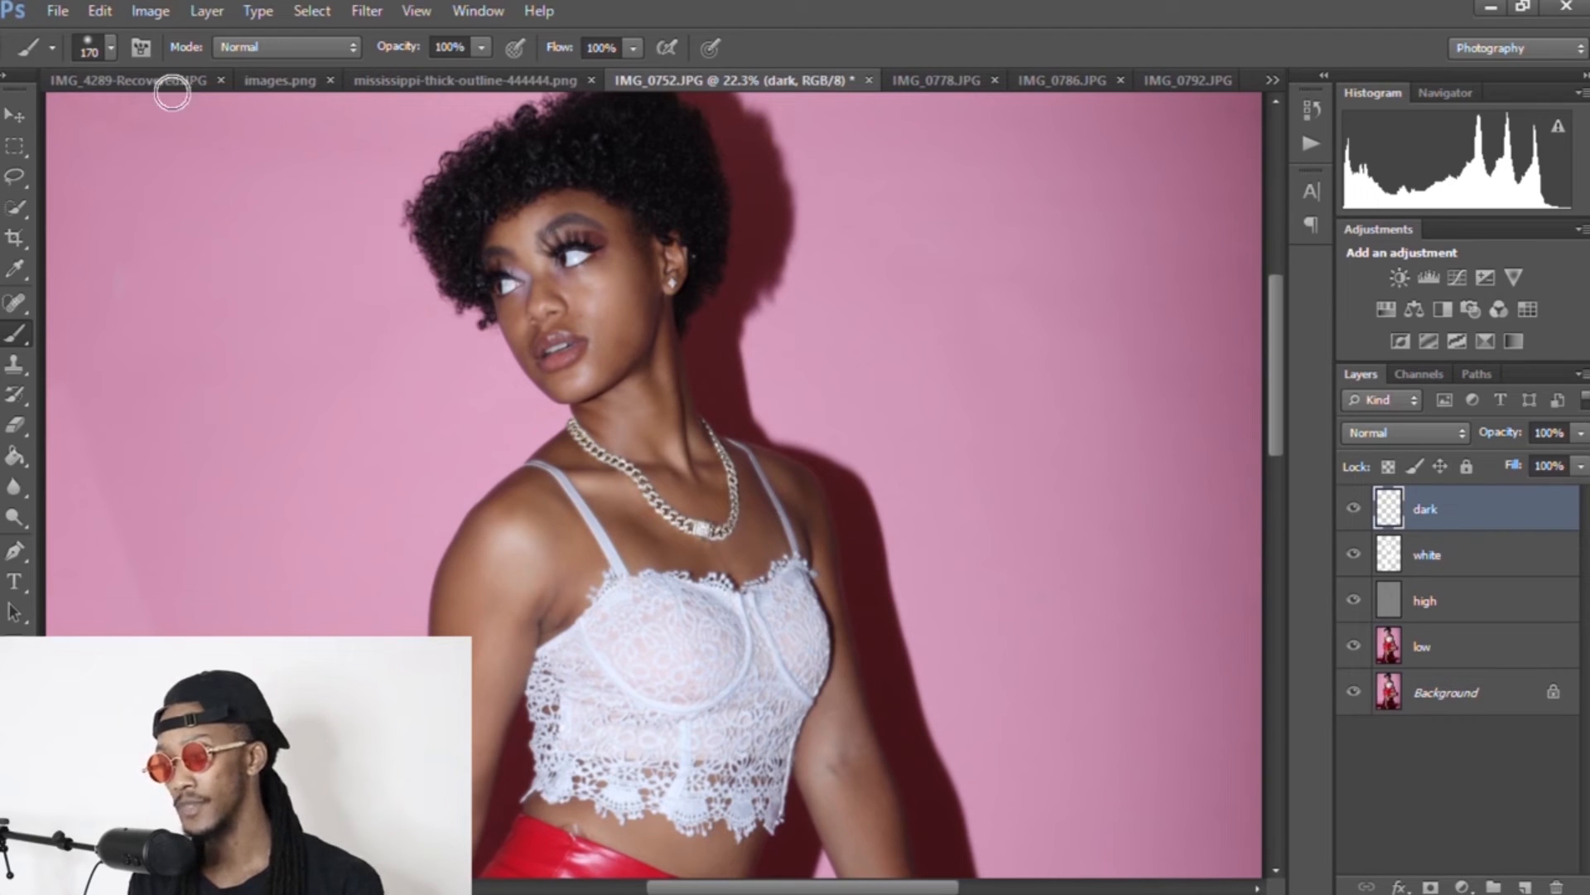
left_click(101, 48)
left_click_drag(183, 122, 153, 124)
left_click_drag(672, 351, 695, 438)
left_click_drag(629, 350, 641, 293)
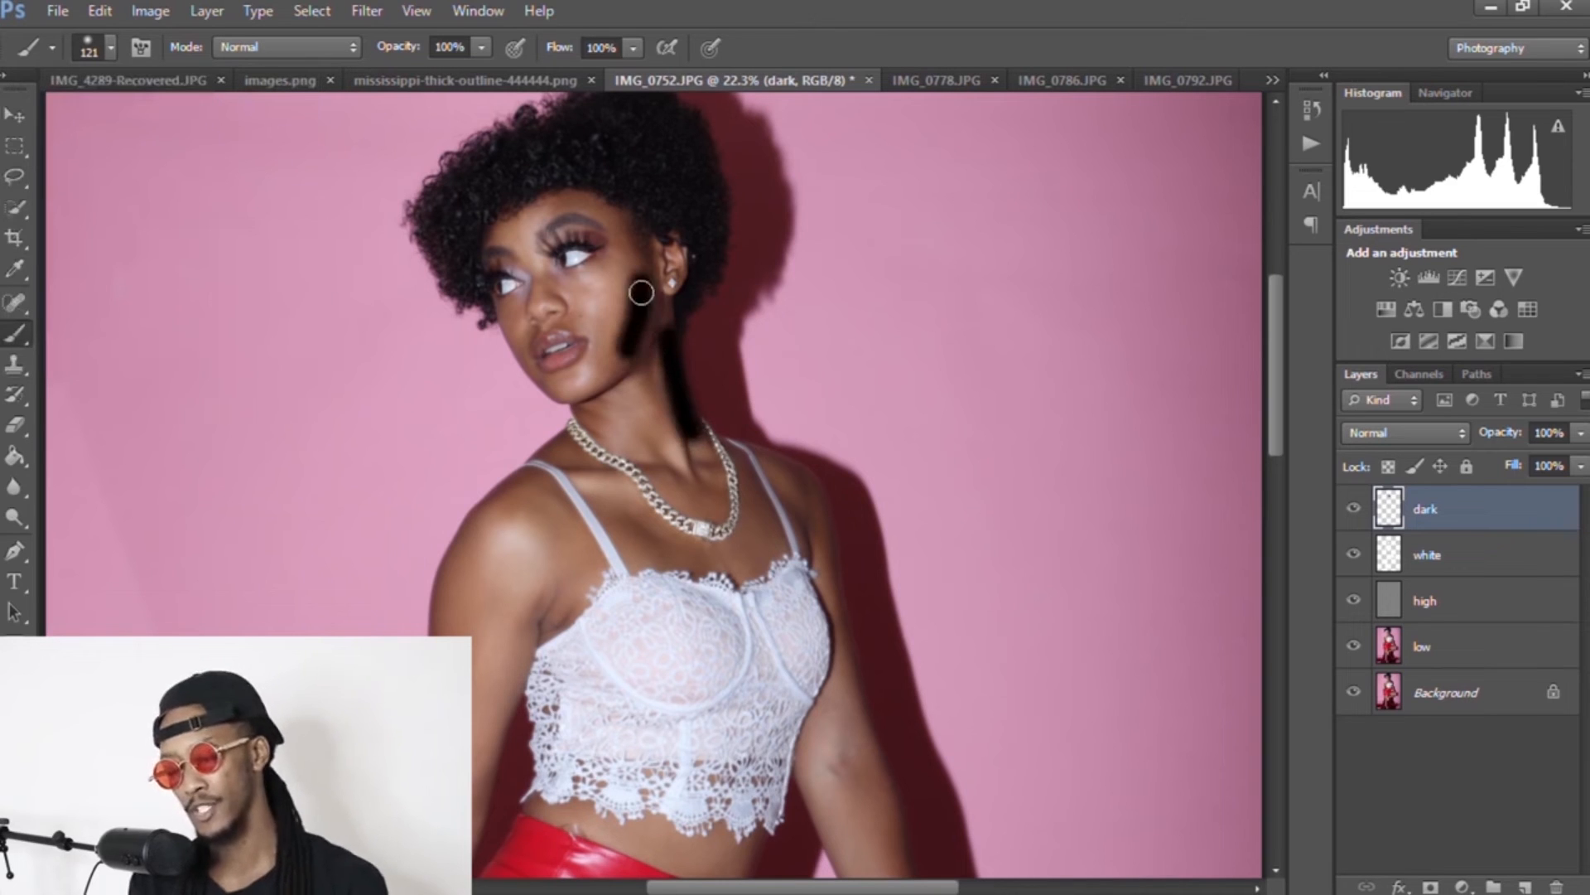
Step: Blend the dark layer's neck and cheek strokes using Soft Light at 20% opacity
left_click(1453, 431)
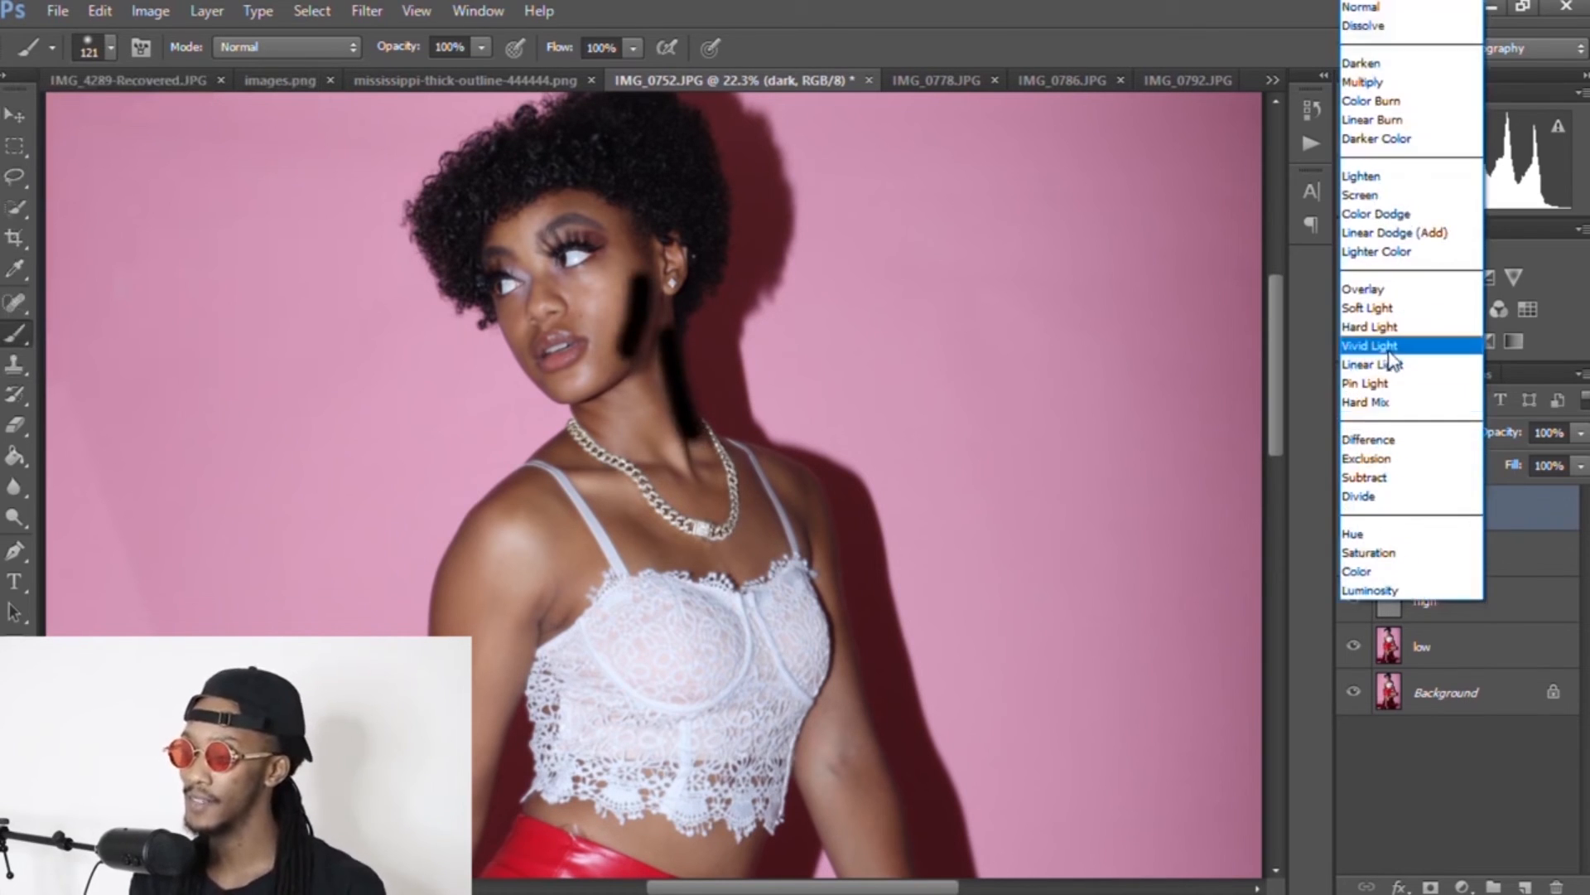
left_click(1375, 307)
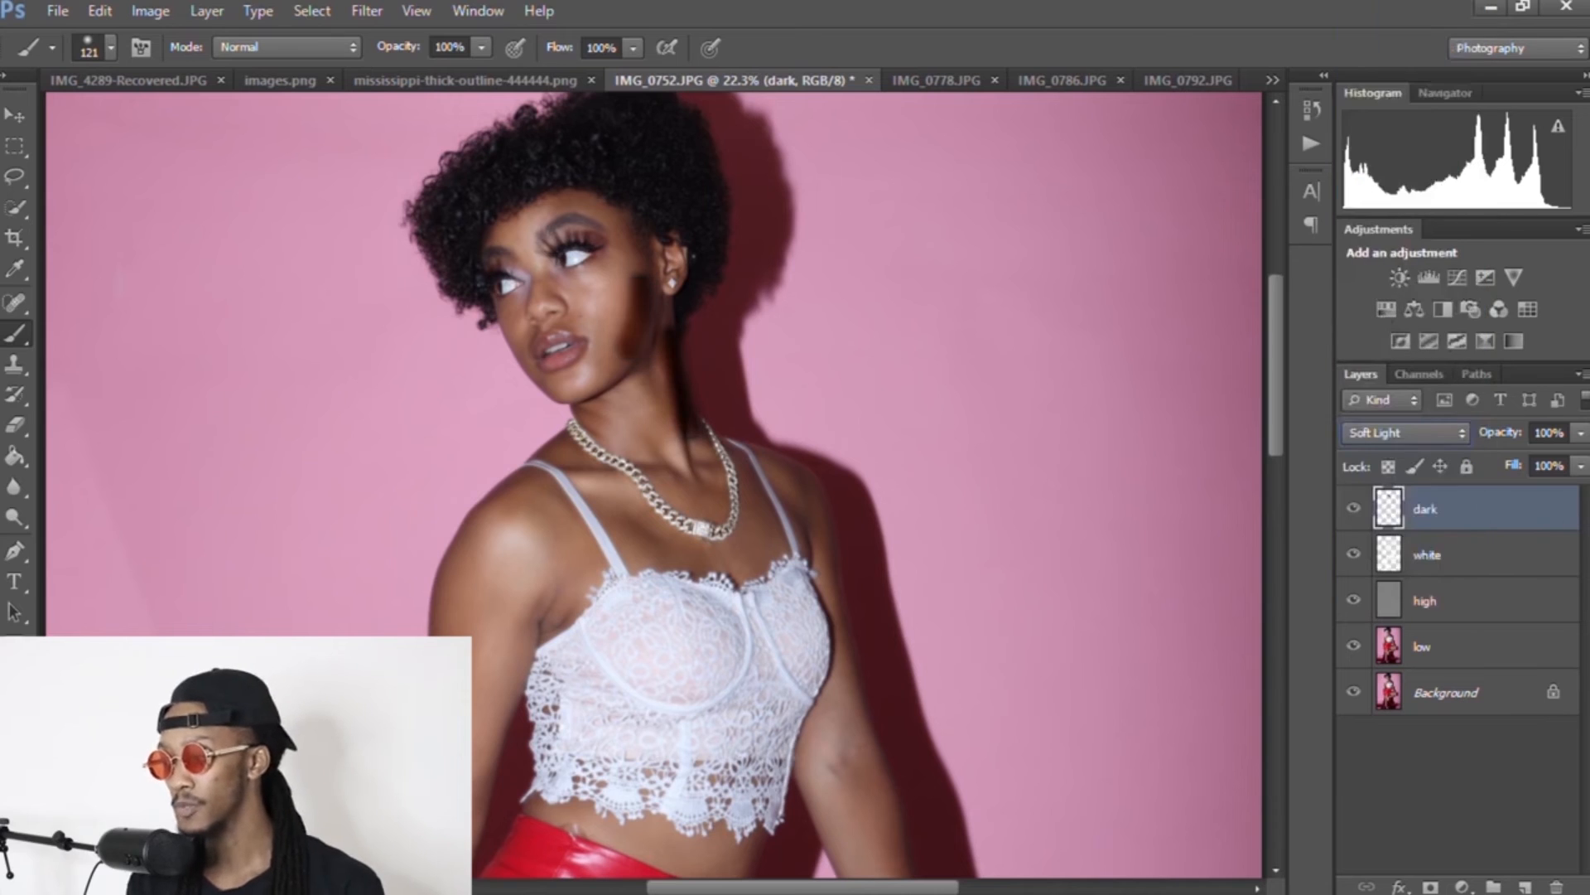
mouse_move(1501, 433)
left_mouse_down()
mouse_move(1386, 433)
mouse_move(1411, 432)
left_mouse_up()
left_click_drag(1501, 432, 1495, 433)
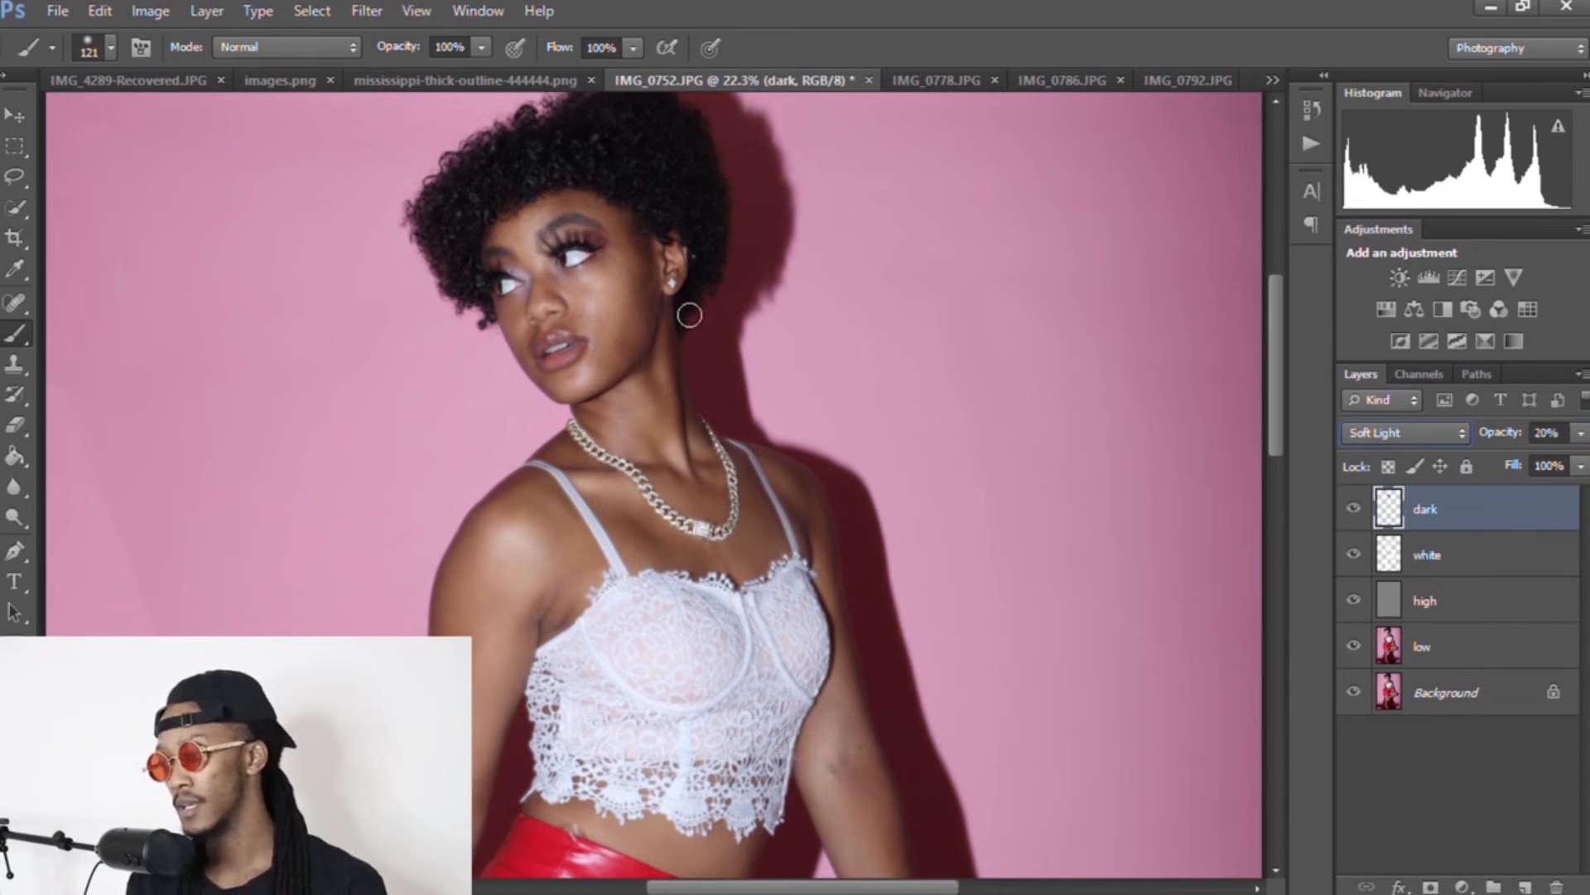
Step: Undo the dark layer's blending changes and the black strokes on the neck and cheek
key("ctrl+alt+z")
key("ctrl+alt+z")
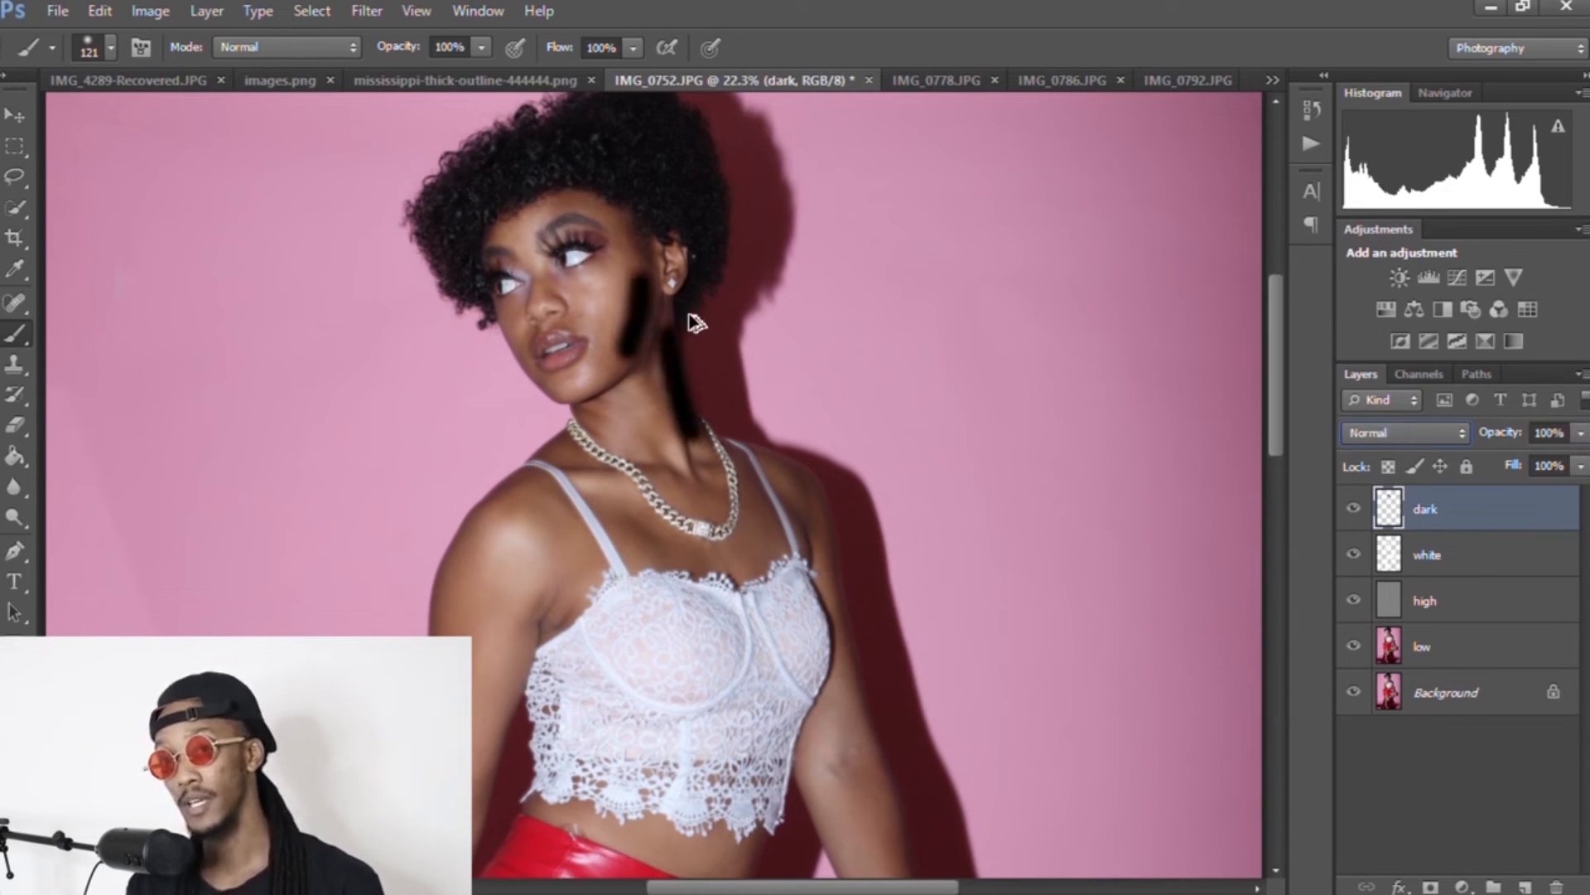
key("ctrl+alt+z")
key("ctrl+alt+z")
key("ctrl+alt+z")
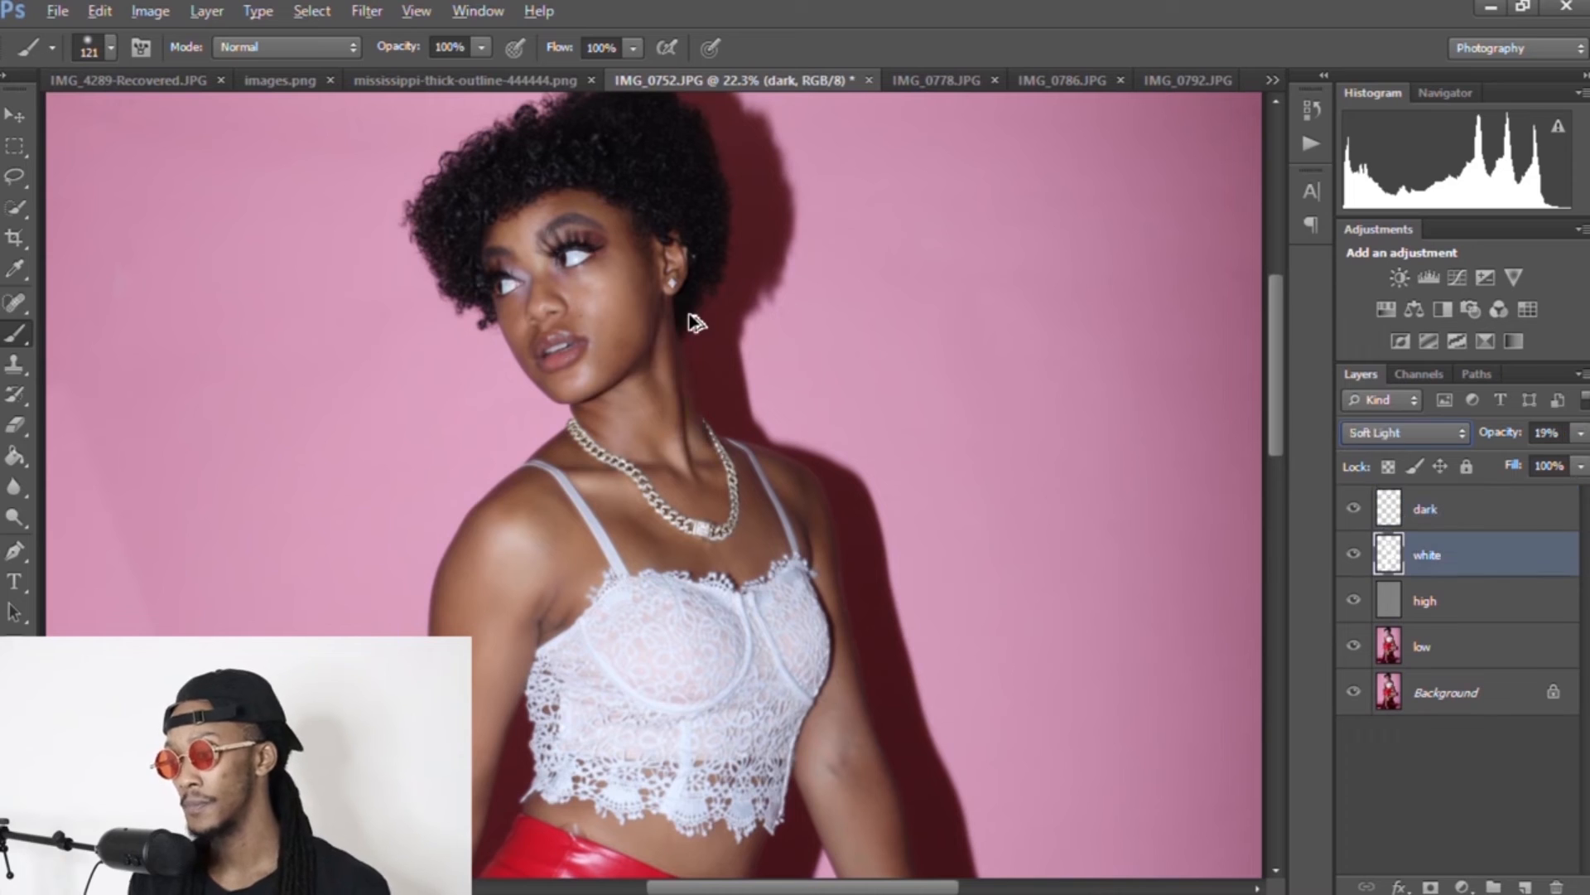
Step: Activate the dark layer and set it to Soft Light at 18% opacity
left_click(1525, 516)
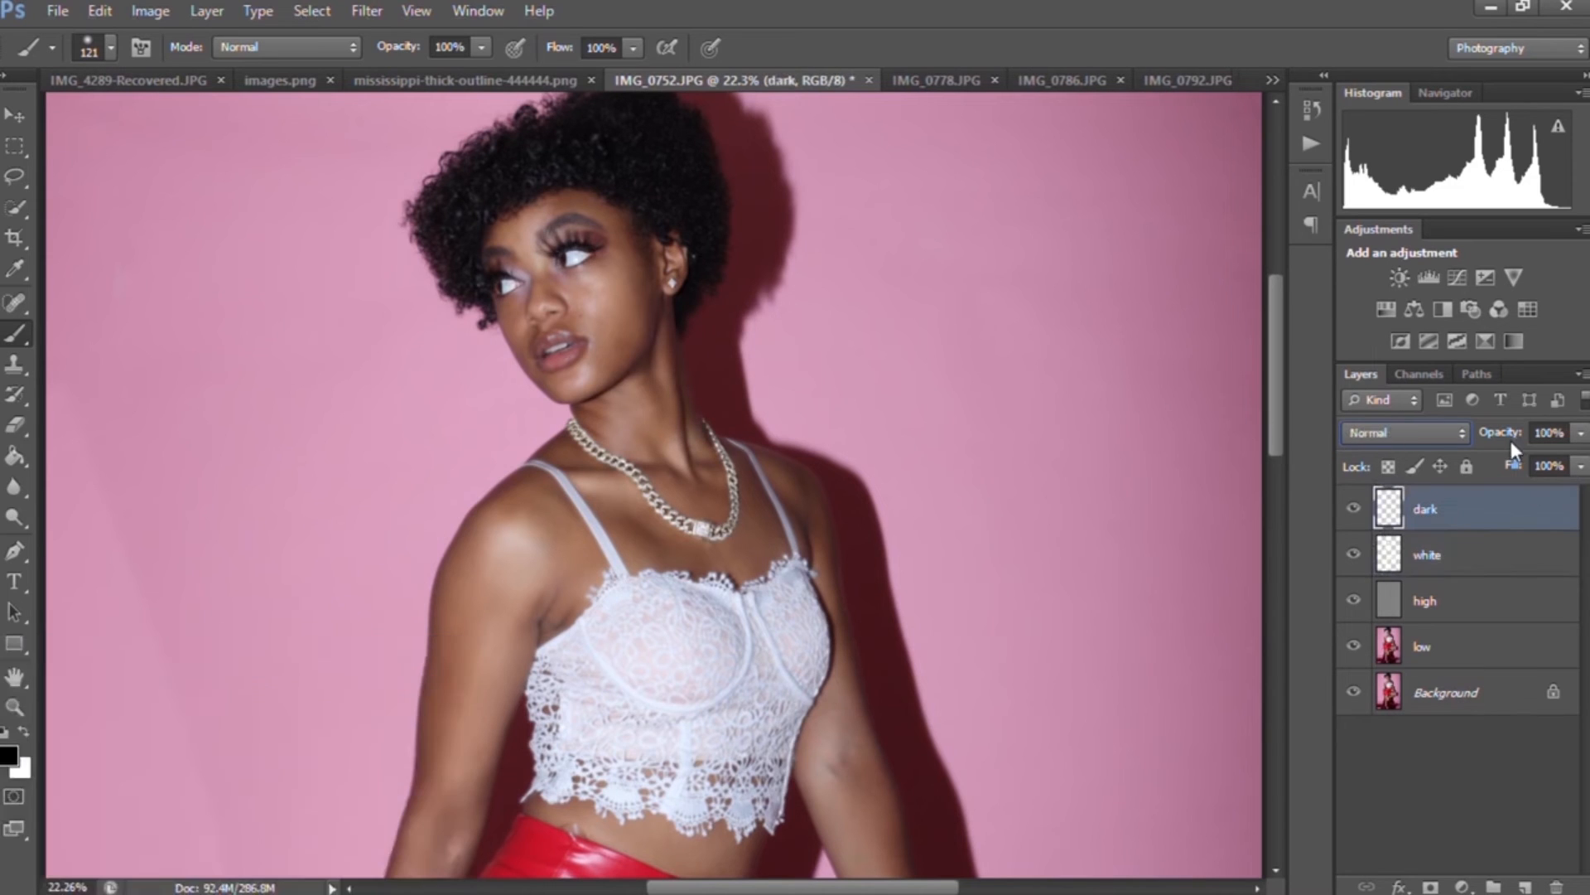
left_click(1414, 435)
left_click(1370, 307)
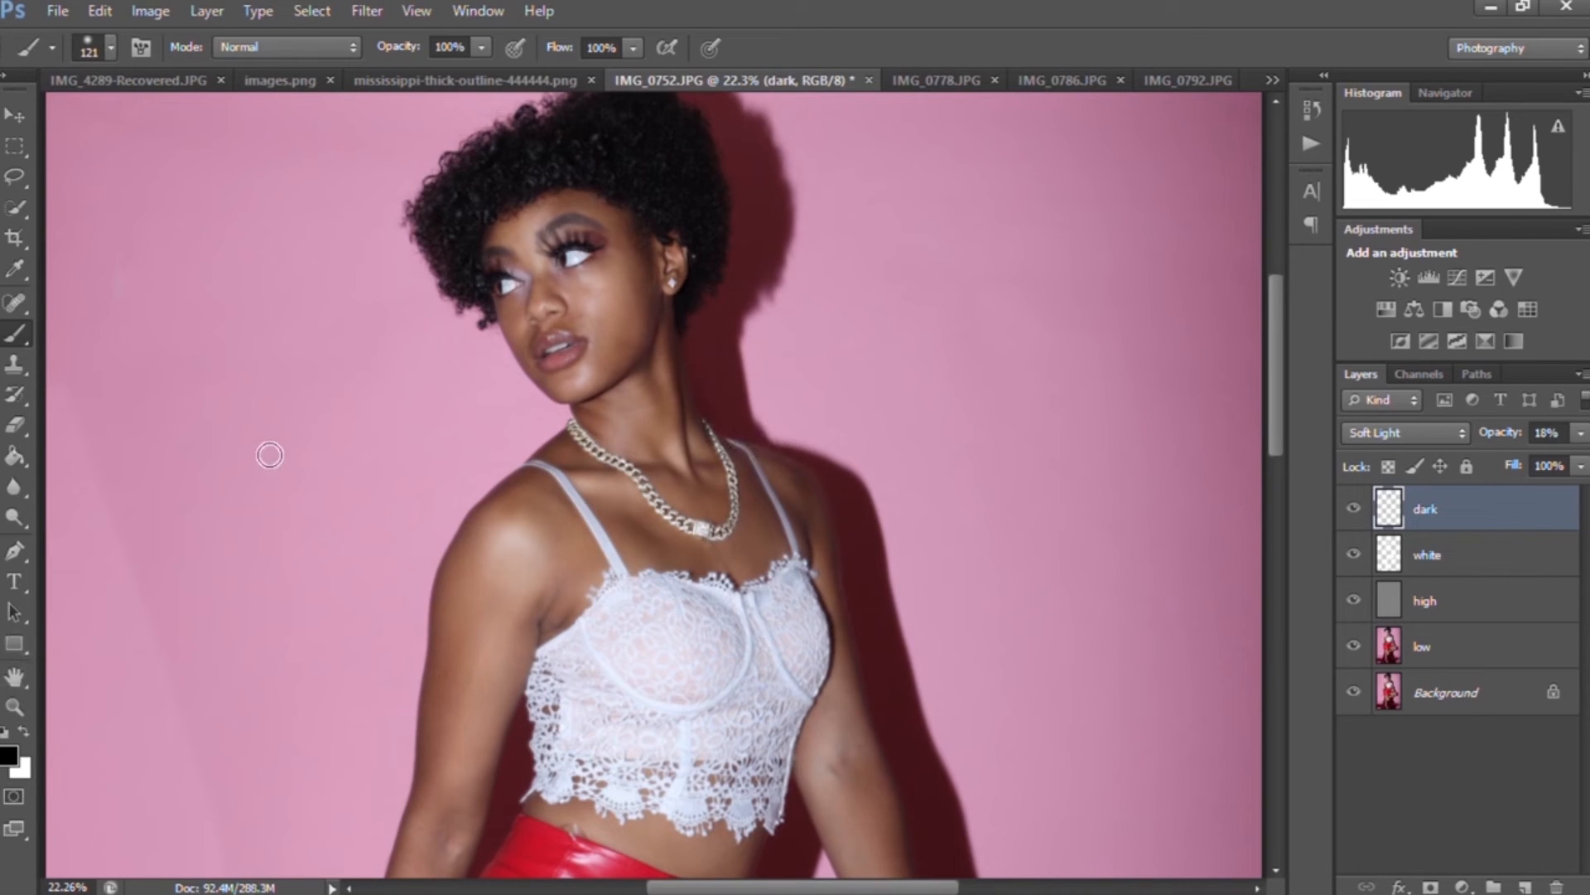
Step: Paint black shading along the edges of both arms on the dark layer with a soft 178 px Brush
left_click(111, 48)
mouse_move(859, 657)
left_mouse_down()
mouse_move(827, 523)
mouse_move(783, 483)
left_mouse_up()
scroll(1282, 398, "down", 5)
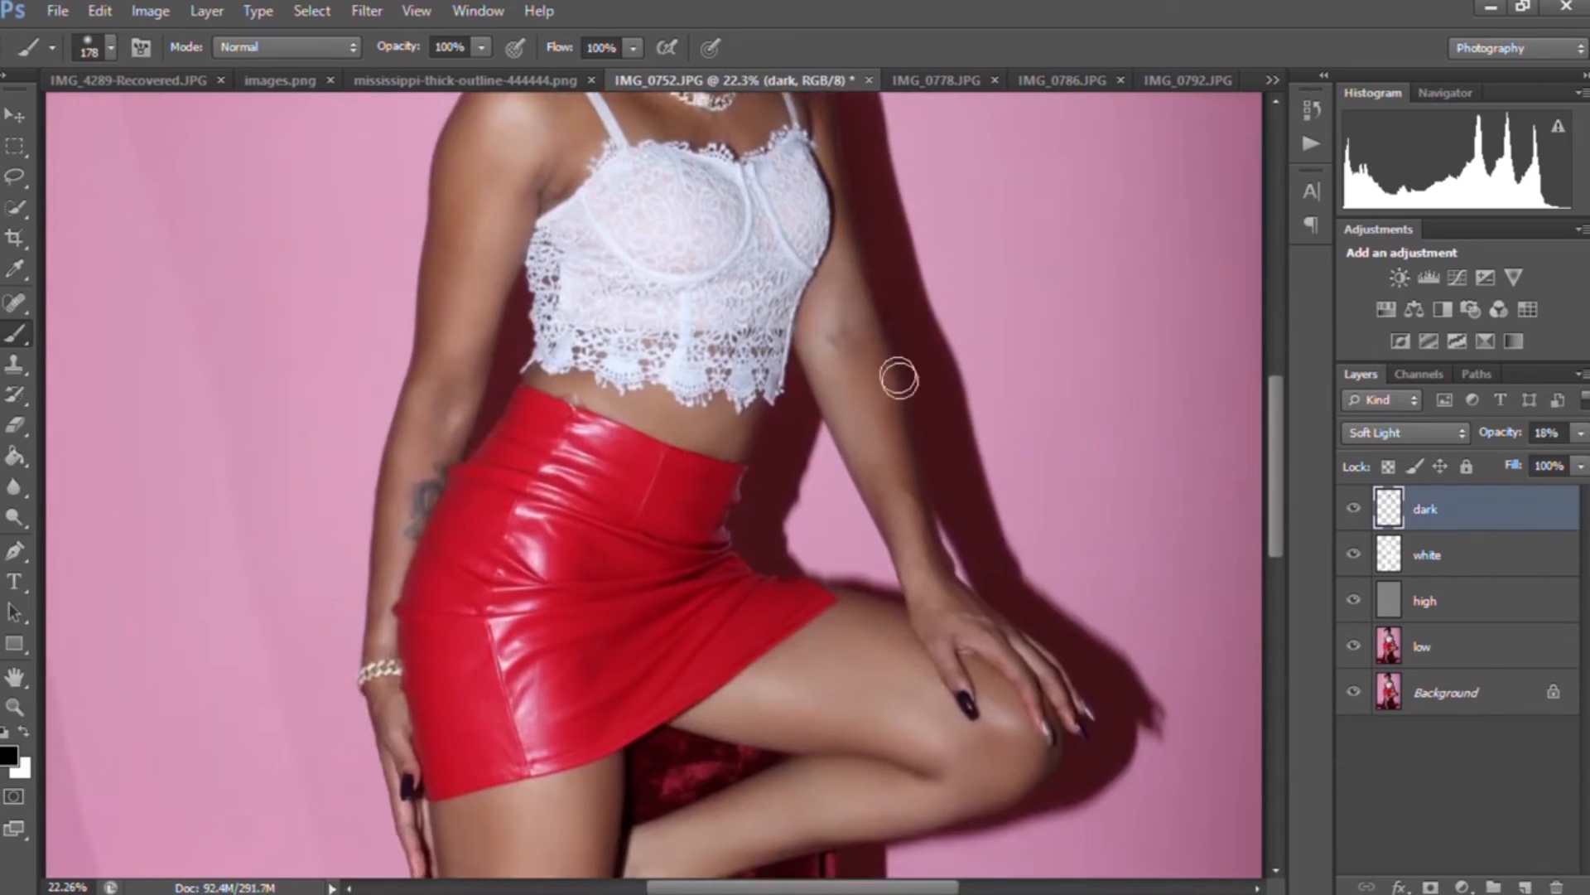
left_click_drag(850, 446, 868, 187)
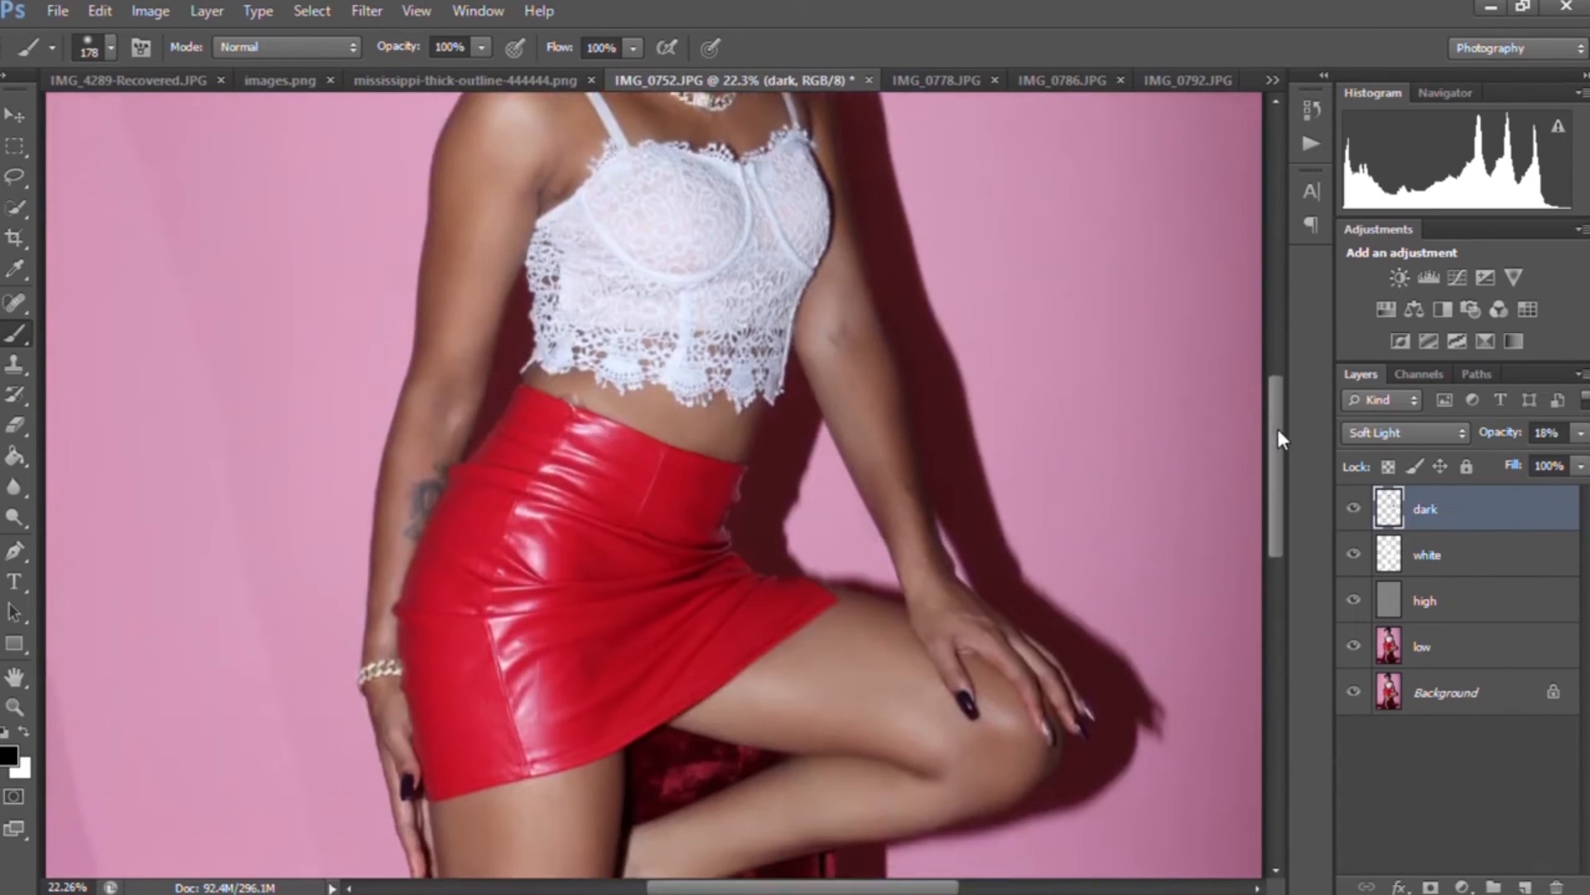
scroll(1282, 439, "up", 2)
mouse_move(569, 208)
left_mouse_down()
mouse_move(465, 322)
mouse_move(479, 290)
mouse_move(424, 398)
mouse_move(410, 566)
left_mouse_up()
left_click_drag(487, 347, 454, 489)
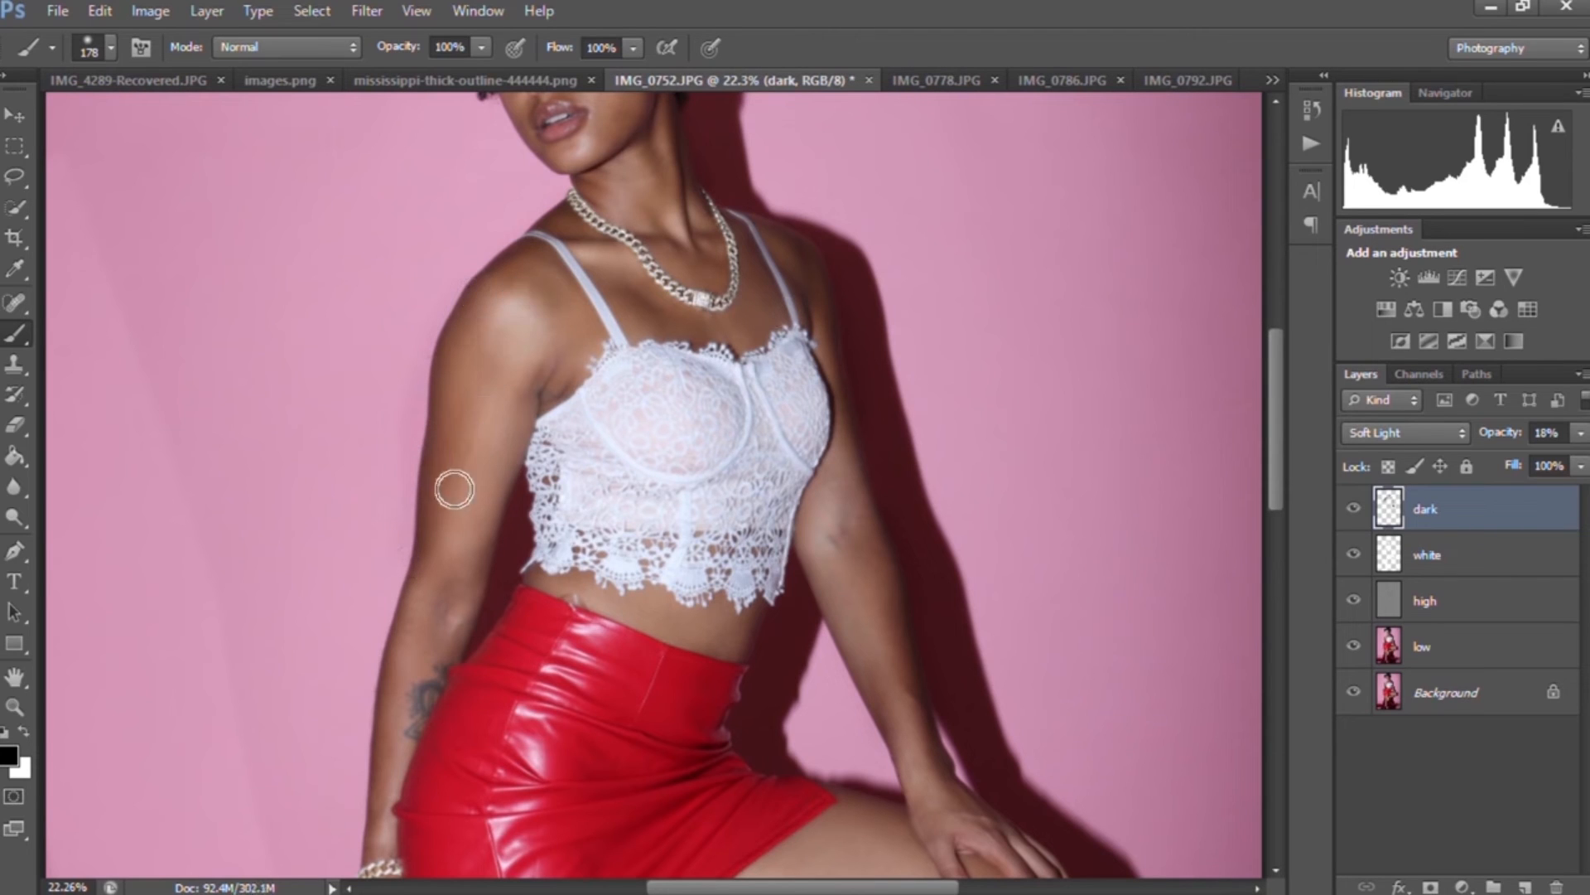
mouse_move(541, 358)
left_mouse_down()
mouse_move(469, 494)
mouse_move(486, 525)
mouse_move(500, 415)
mouse_move(511, 447)
left_mouse_up()
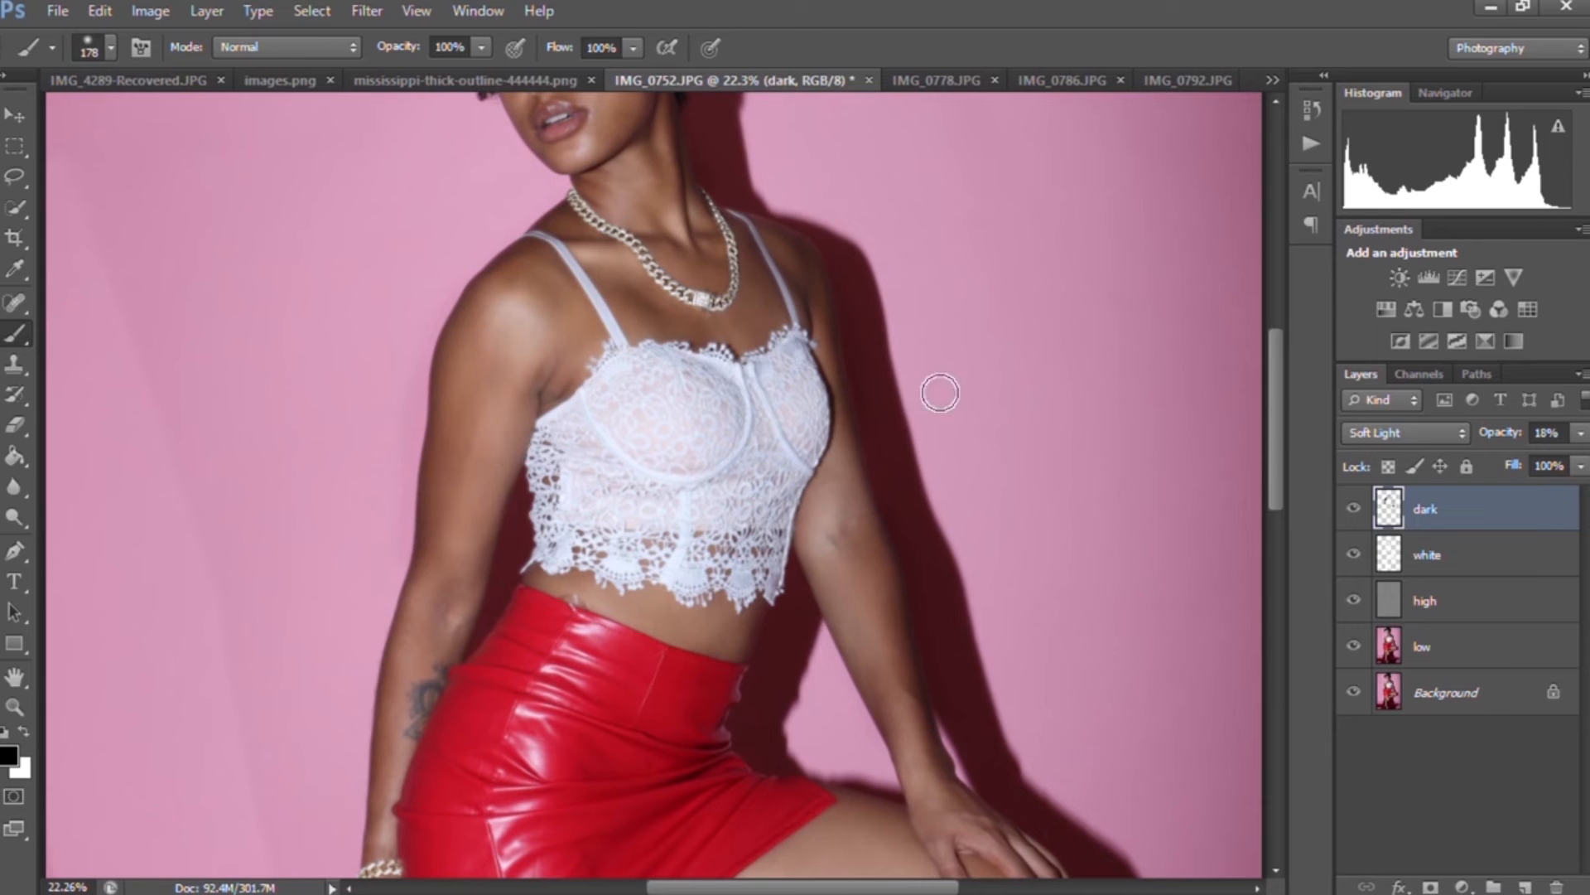
Step: Try a dark shading stroke across the midriff above the skirt with the 178 px Brush
left_click_drag(1280, 383, 1287, 506)
left_click_drag(686, 205, 550, 152)
key("ctrl+z")
Step: Paint black shading along both edges of the standing leg and the underside of the raised leg with a 298 px Brush
left_click_drag(1283, 462, 1280, 429)
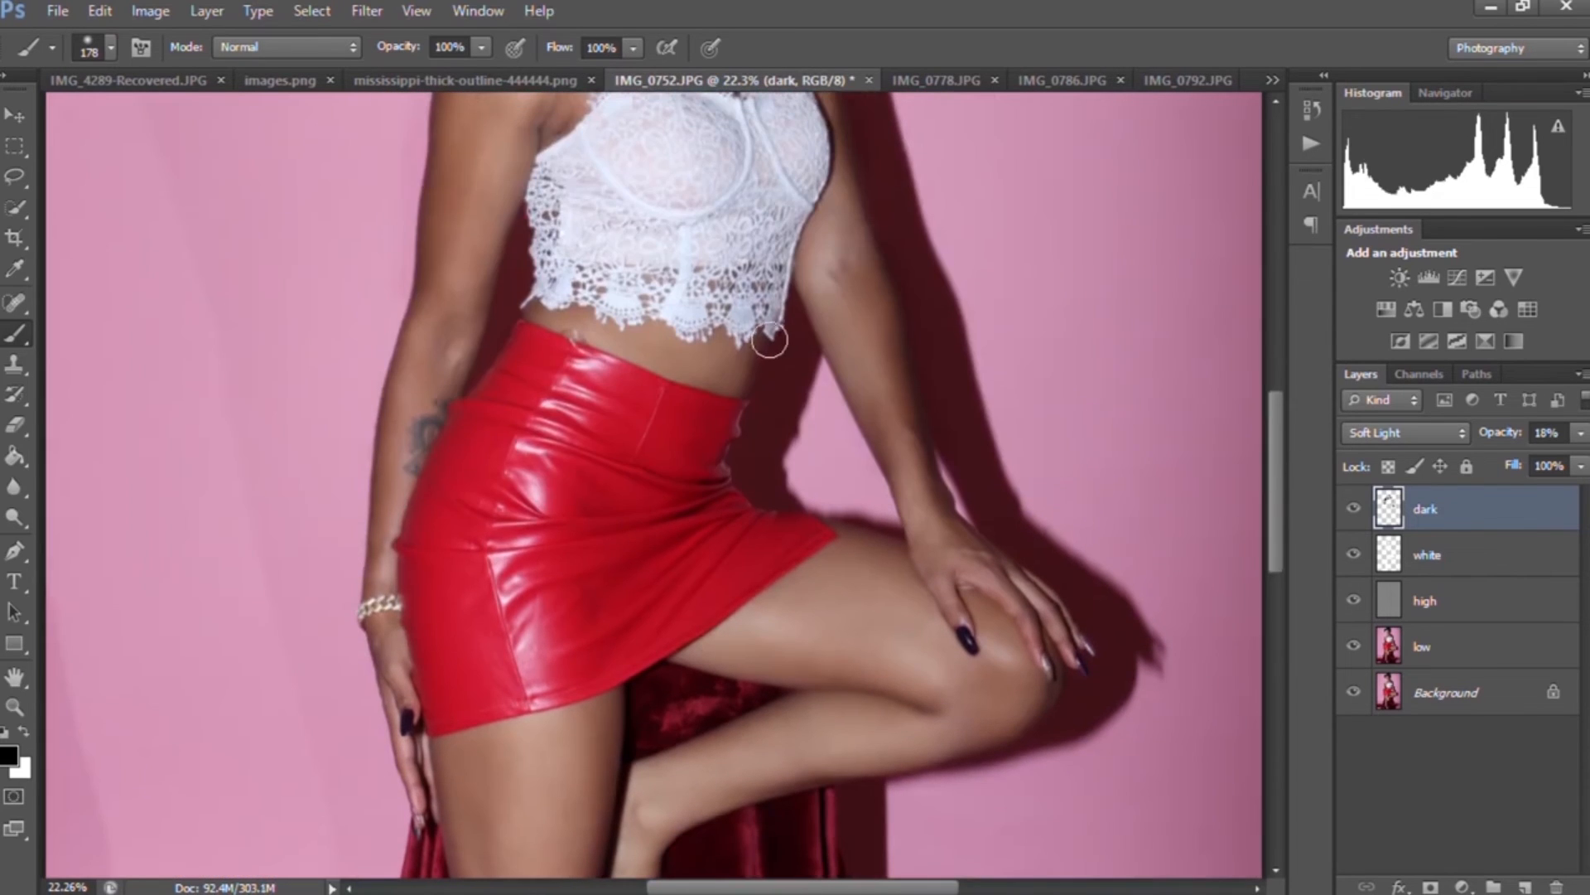
left_click_drag(1274, 505, 1288, 631)
left_click(87, 55)
left_click(210, 121)
mouse_move(597, 178)
left_mouse_down()
mouse_move(575, 325)
mouse_move(587, 425)
mouse_move(547, 647)
mouse_move(587, 816)
left_mouse_up()
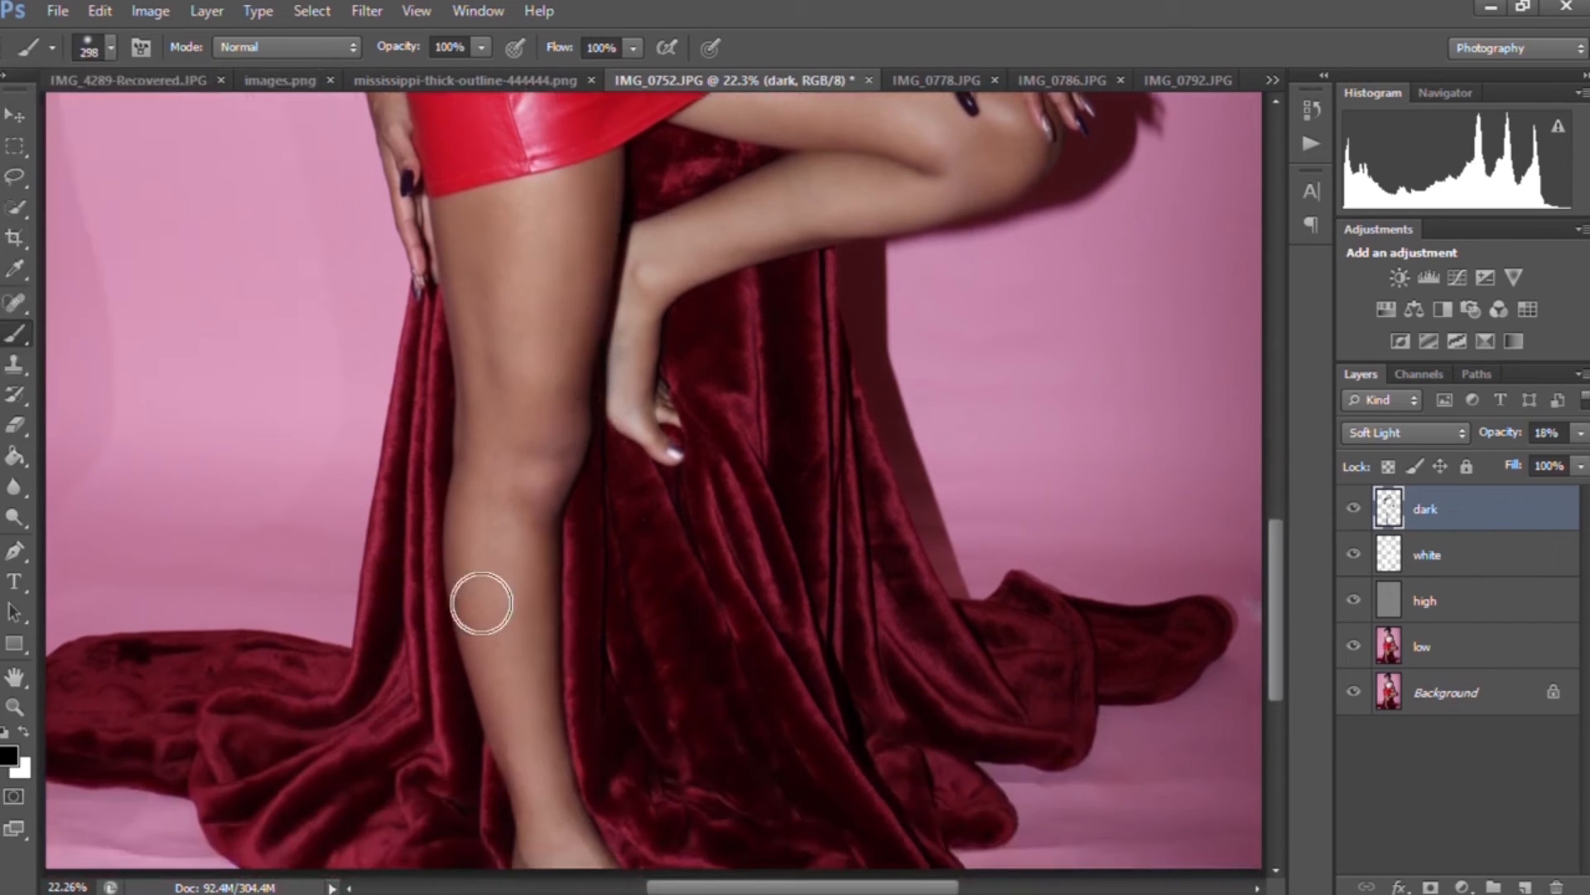
mouse_move(448, 226)
left_mouse_down()
mouse_move(465, 453)
mouse_move(448, 627)
mouse_move(484, 763)
left_mouse_up()
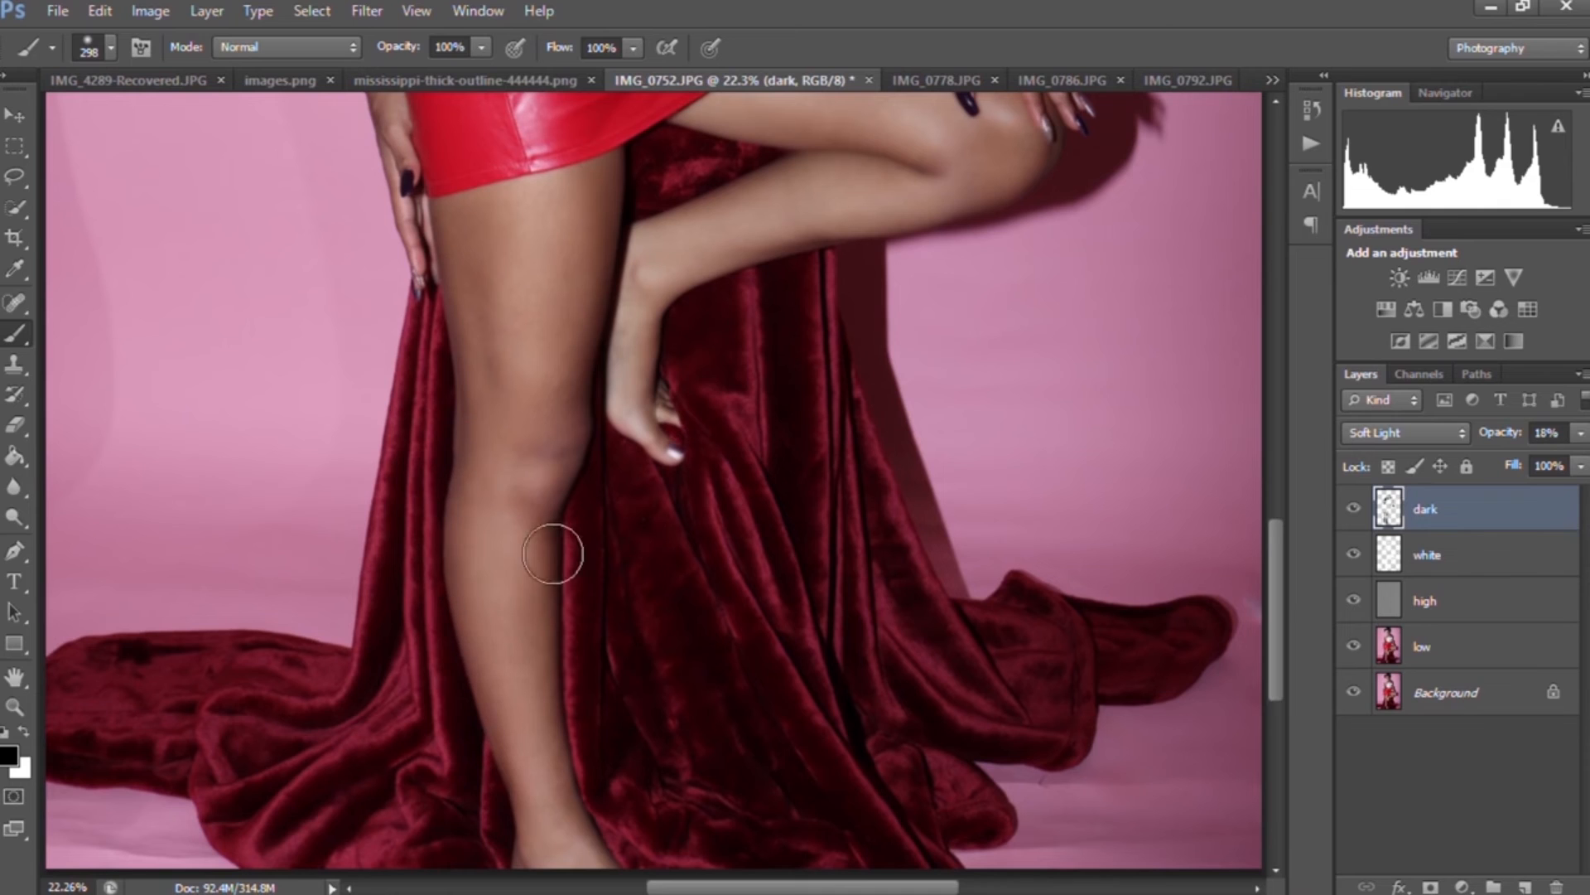
mouse_move(677, 278)
left_mouse_down()
mouse_move(880, 219)
mouse_move(1044, 142)
left_mouse_up()
scroll(1260, 380, "up", 5)
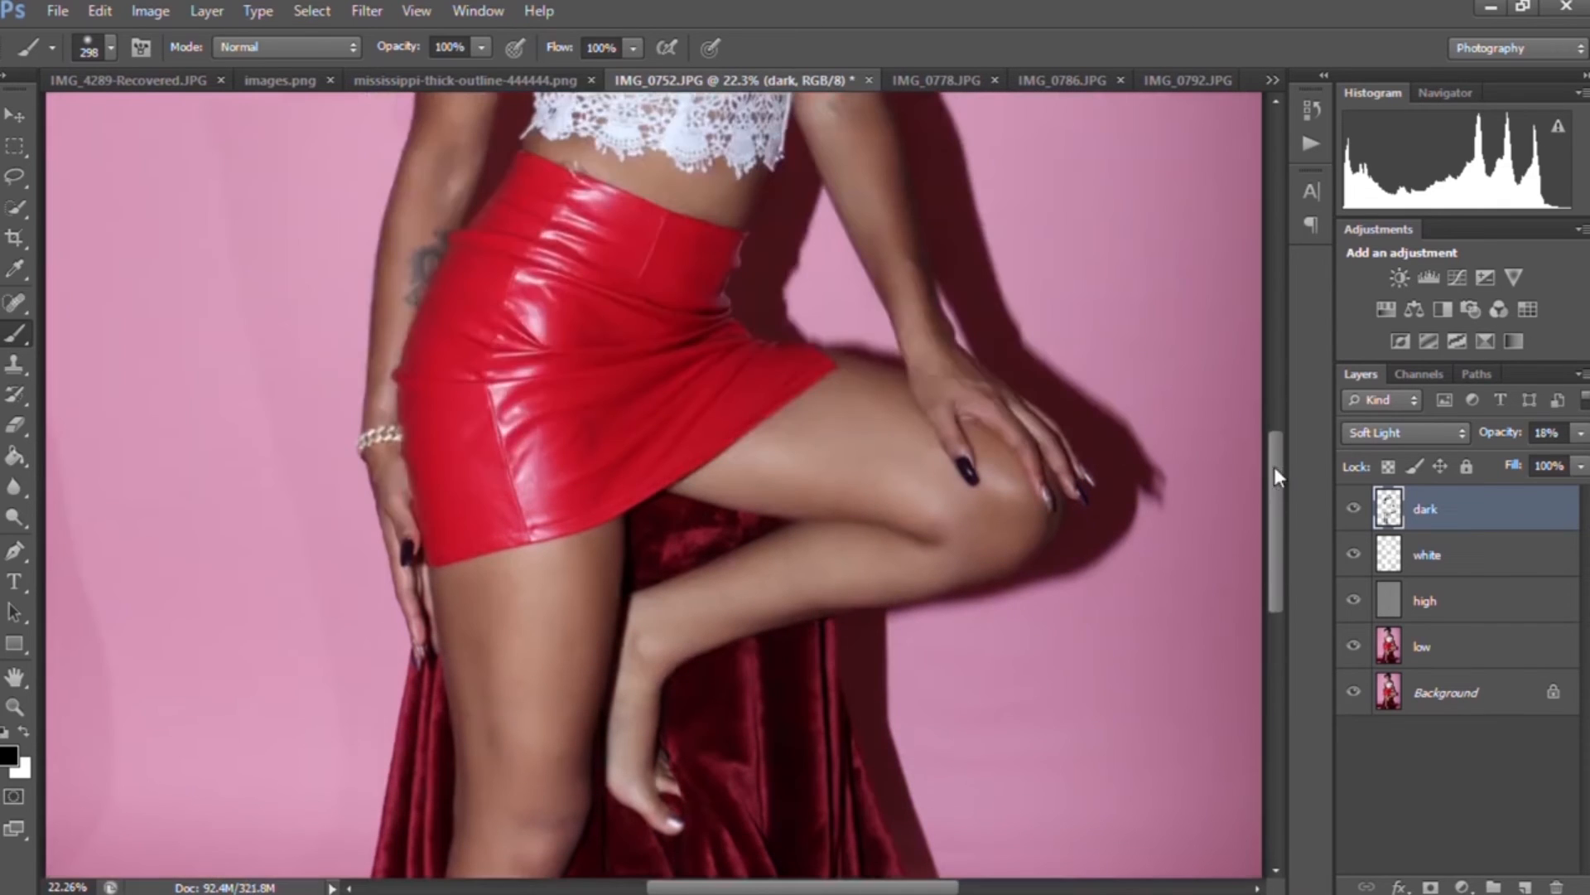
Step: Paint black shading along the underside of the raised thigh with the 298 px Brush and deselect the dark layer
left_click_drag(718, 512, 940, 550)
key("z")
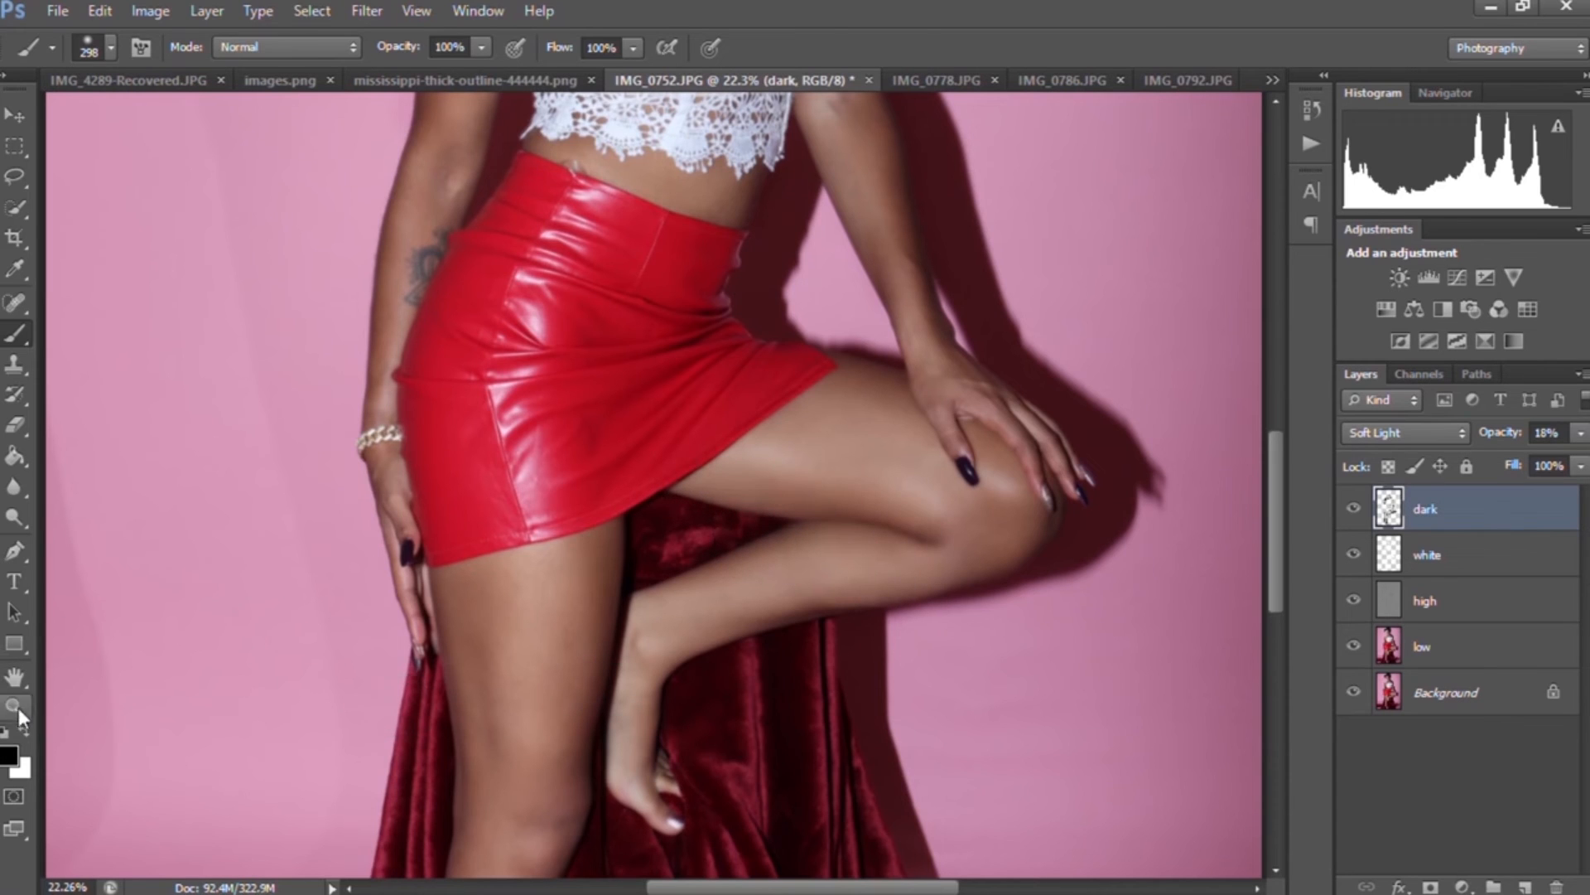
key("ctrl+0")
left_click(1392, 788)
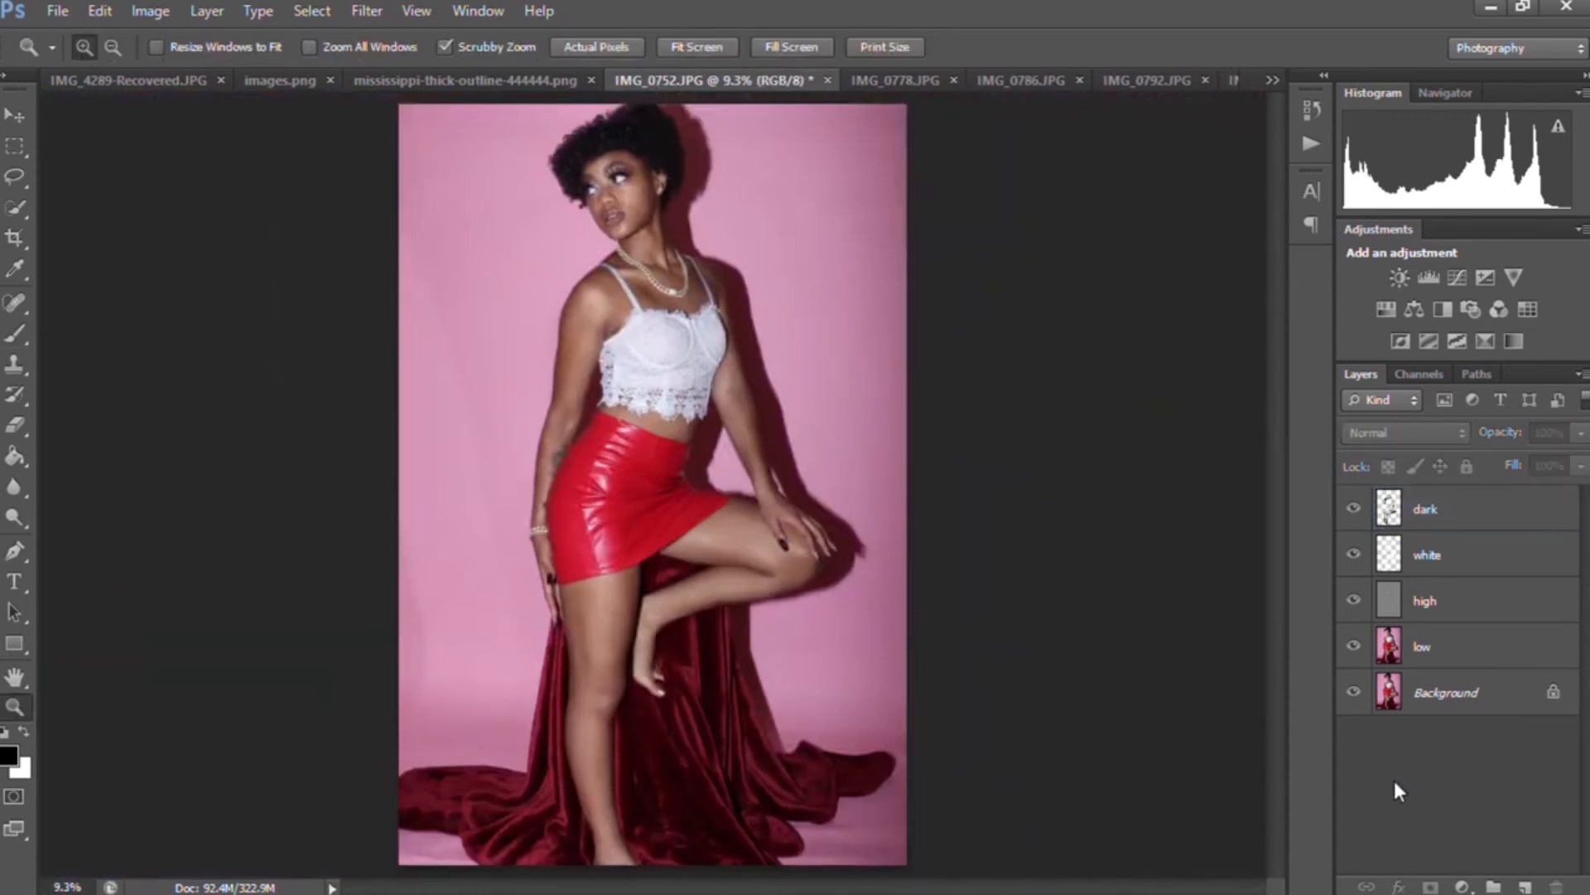
Step: Try a Levels adjustment layer with input black 8 and input white 235, and delete it
left_click(1462, 886)
left_click(1402, 497)
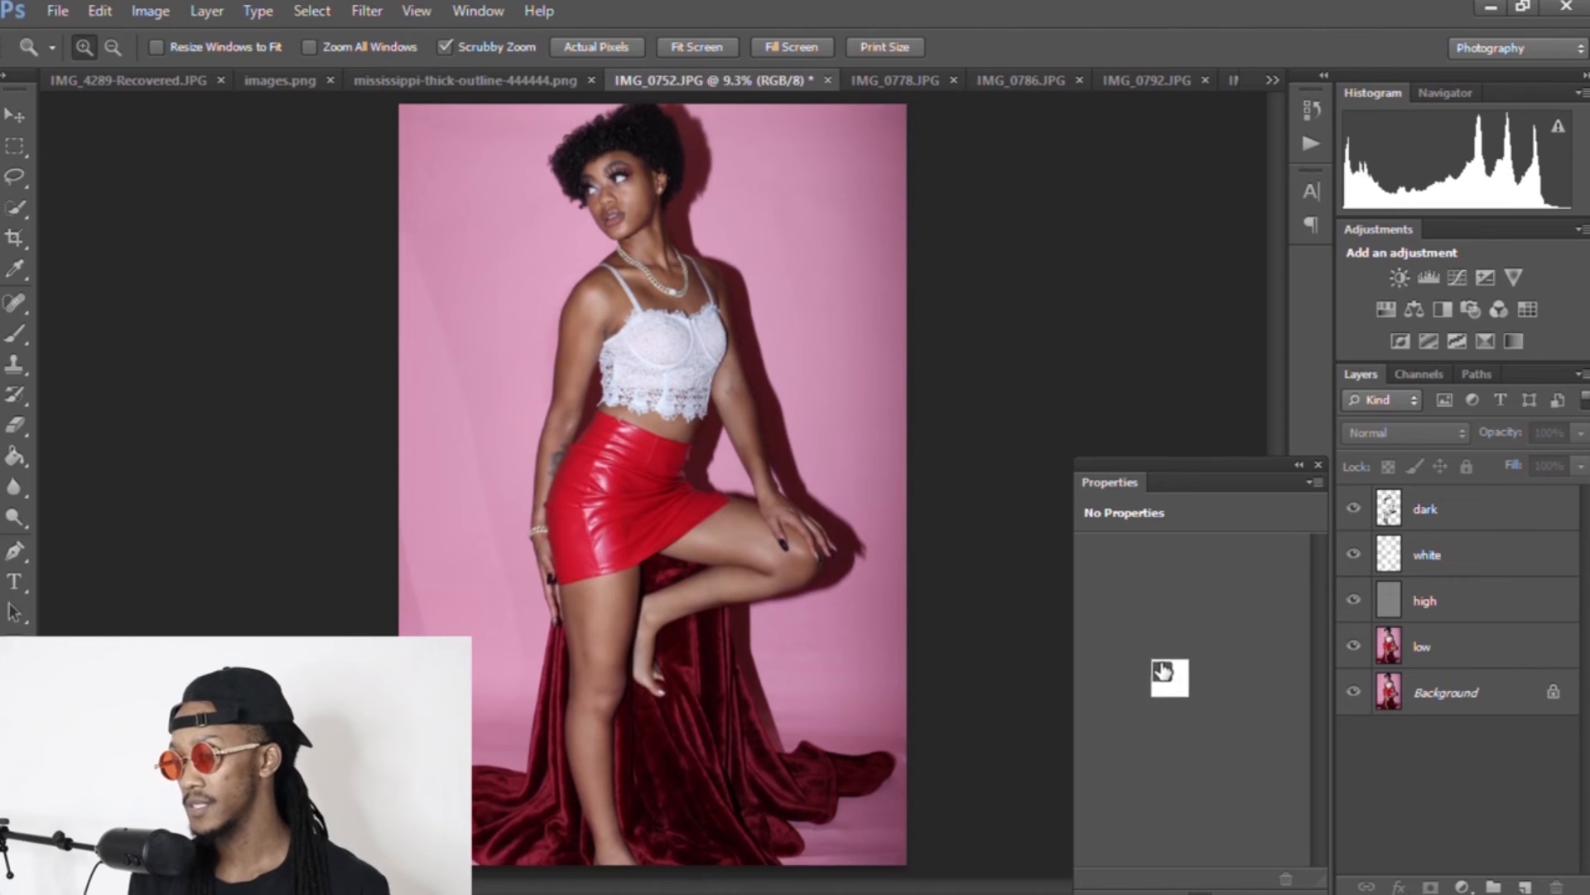
left_click_drag(1117, 722, 1123, 723)
left_click_drag(1297, 724, 1285, 723)
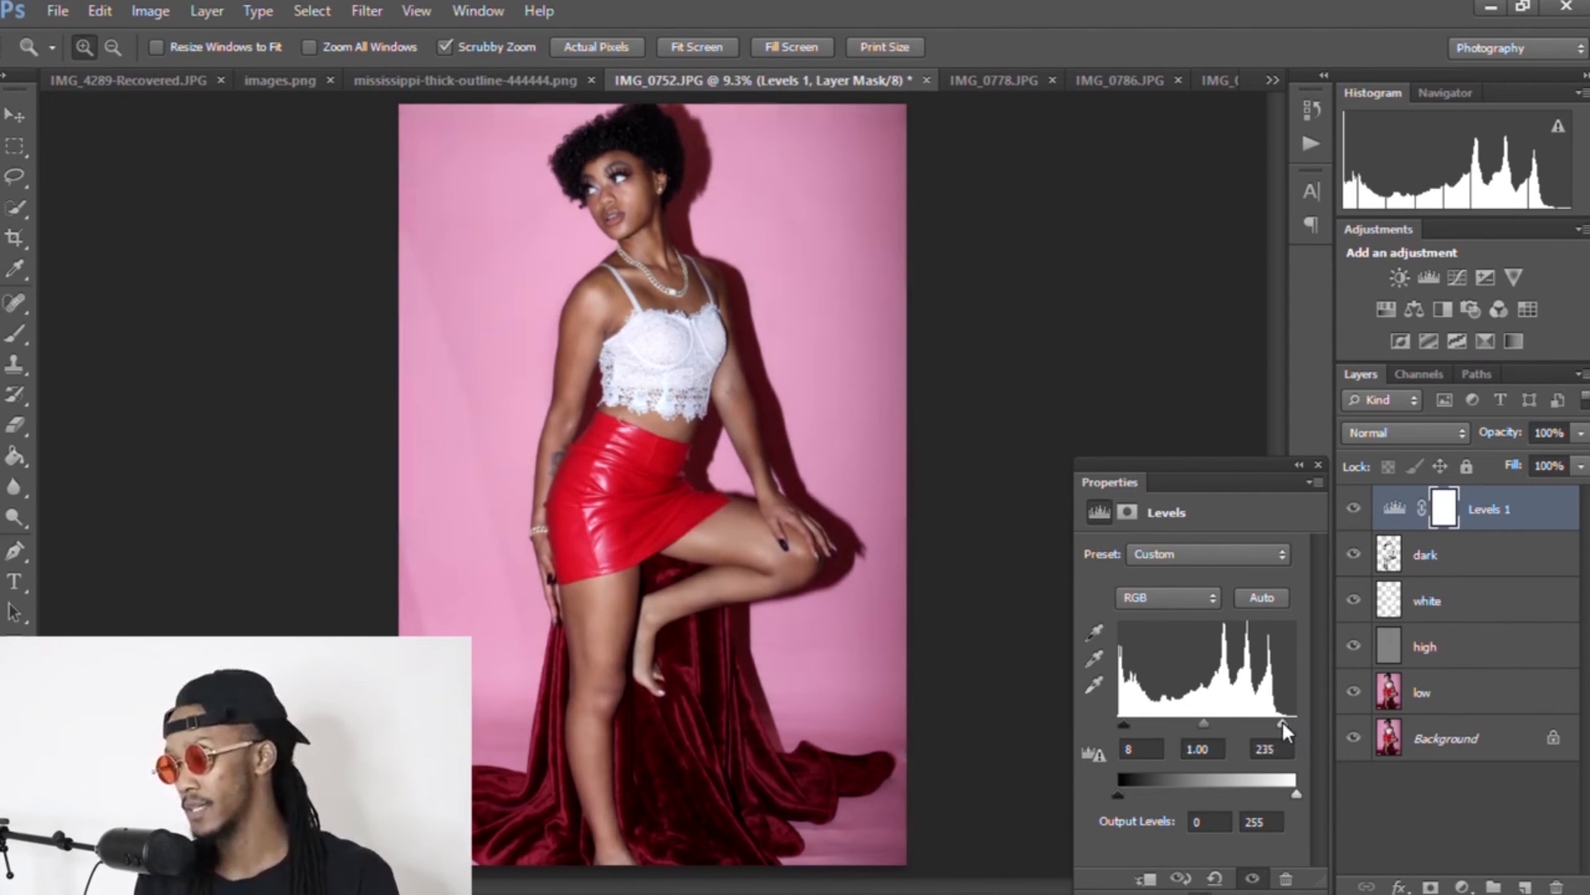
mouse_move(1282, 722)
left_mouse_down()
mouse_move(1301, 722)
mouse_move(1283, 723)
left_mouse_up()
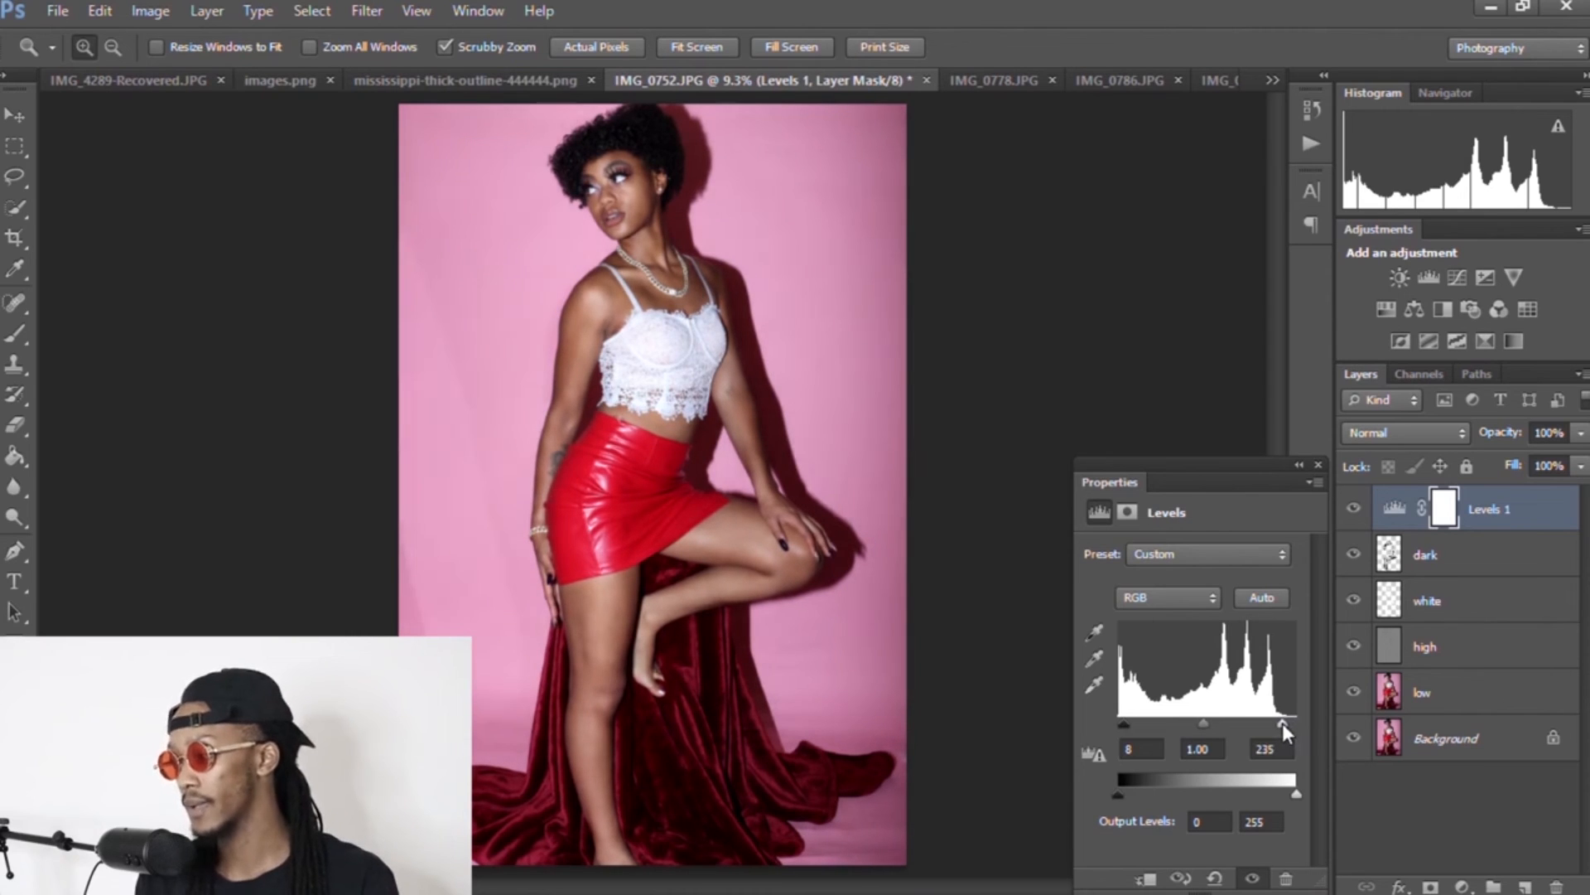
left_click(1320, 464)
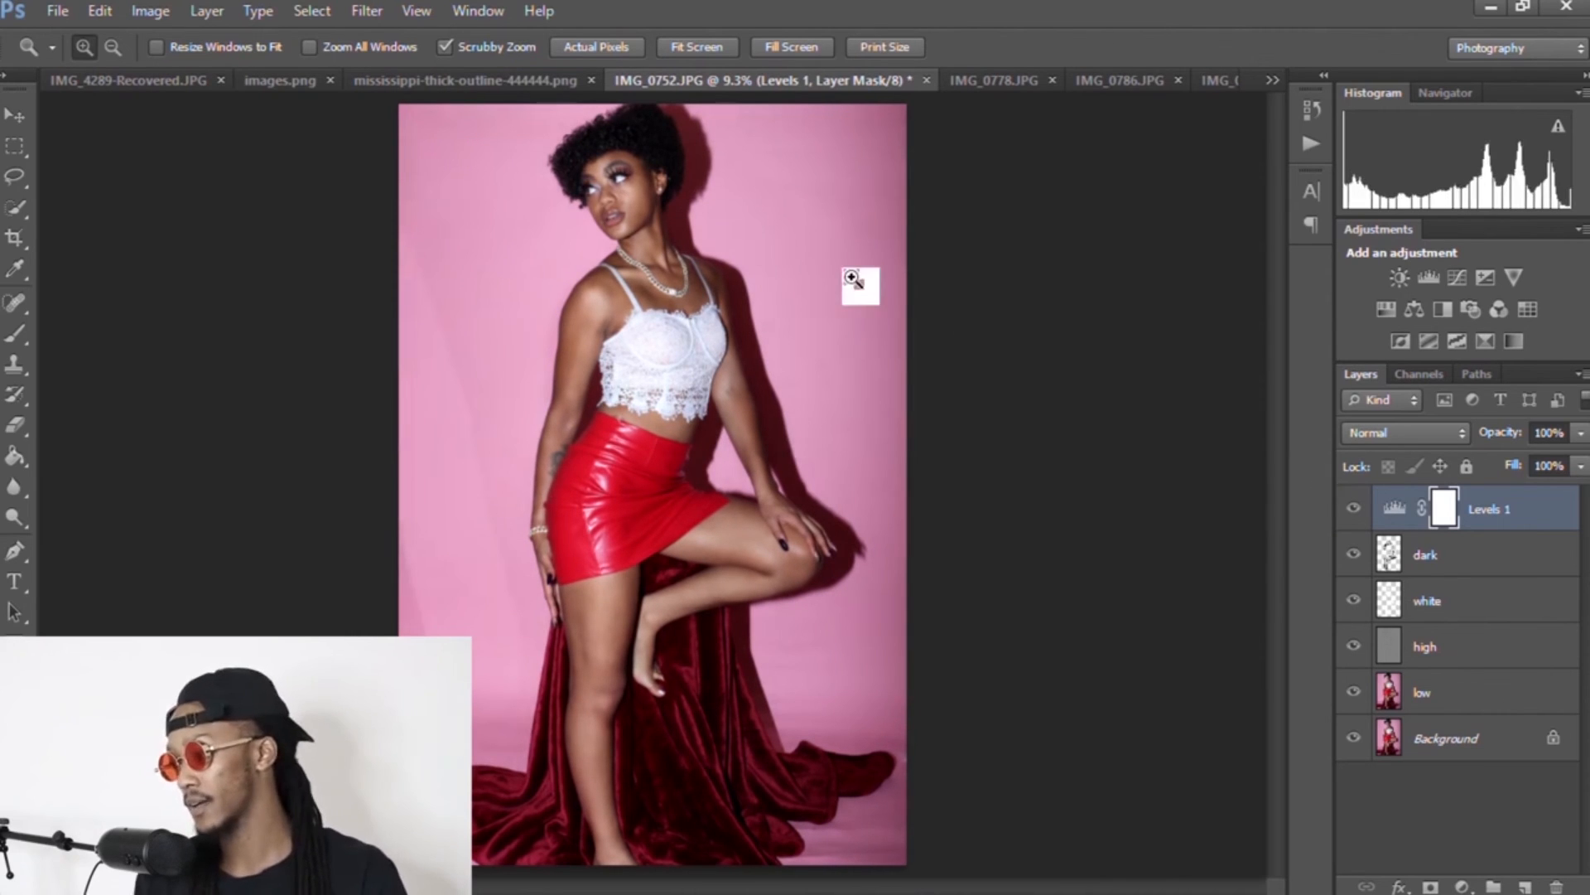
key("Delete")
Step: Try a Levels adjustment layer with input black 8 and input white 245, and delete it
left_click(1462, 886)
left_click(1401, 490)
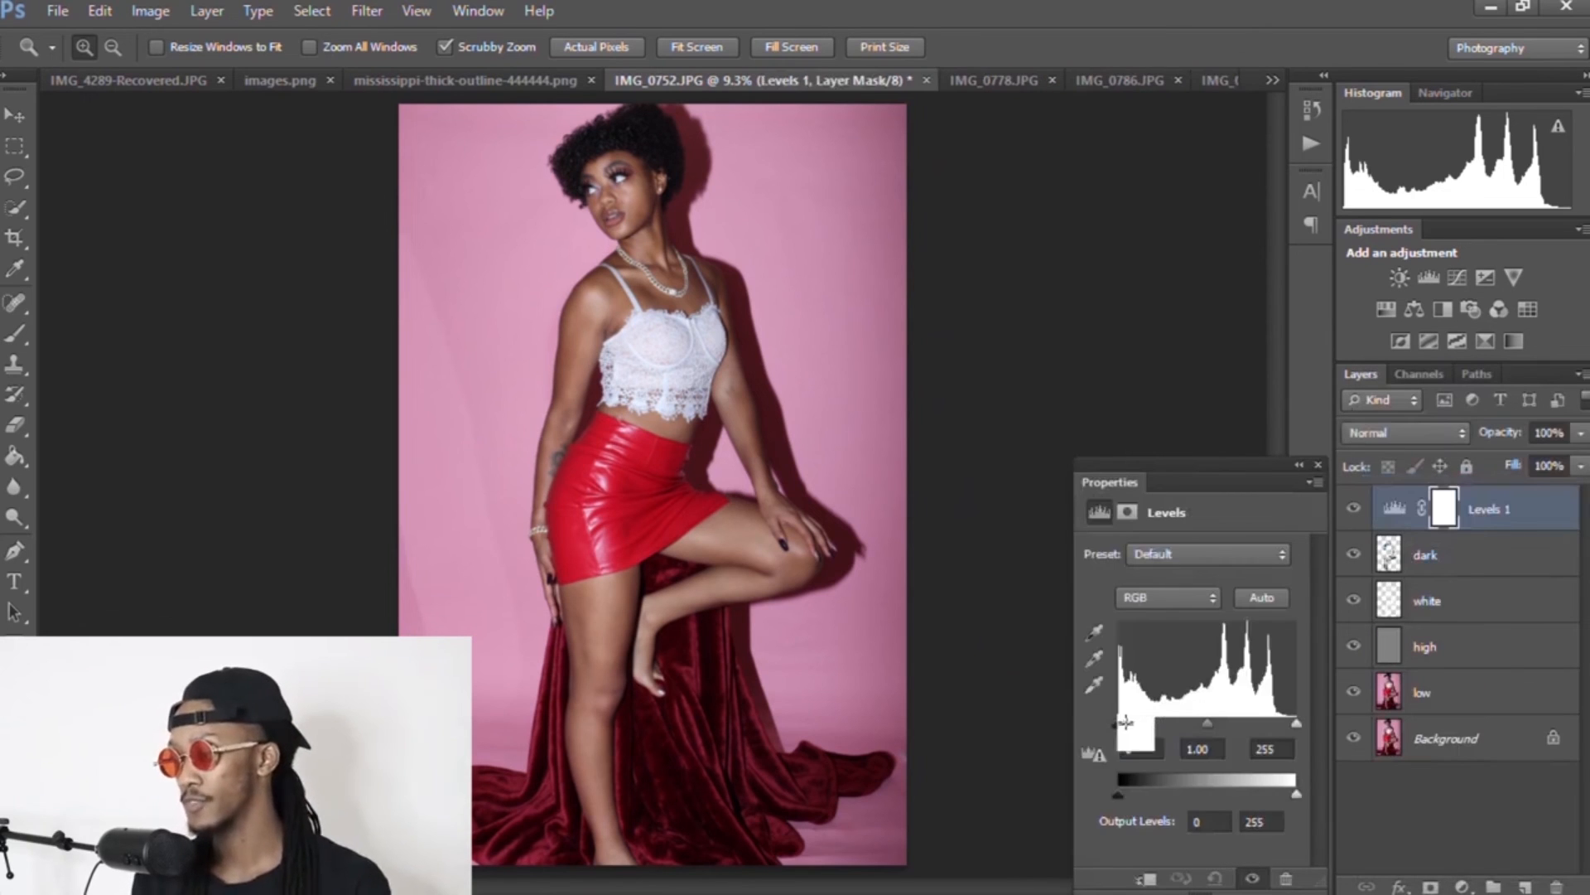
left_click_drag(1117, 723, 1112, 723)
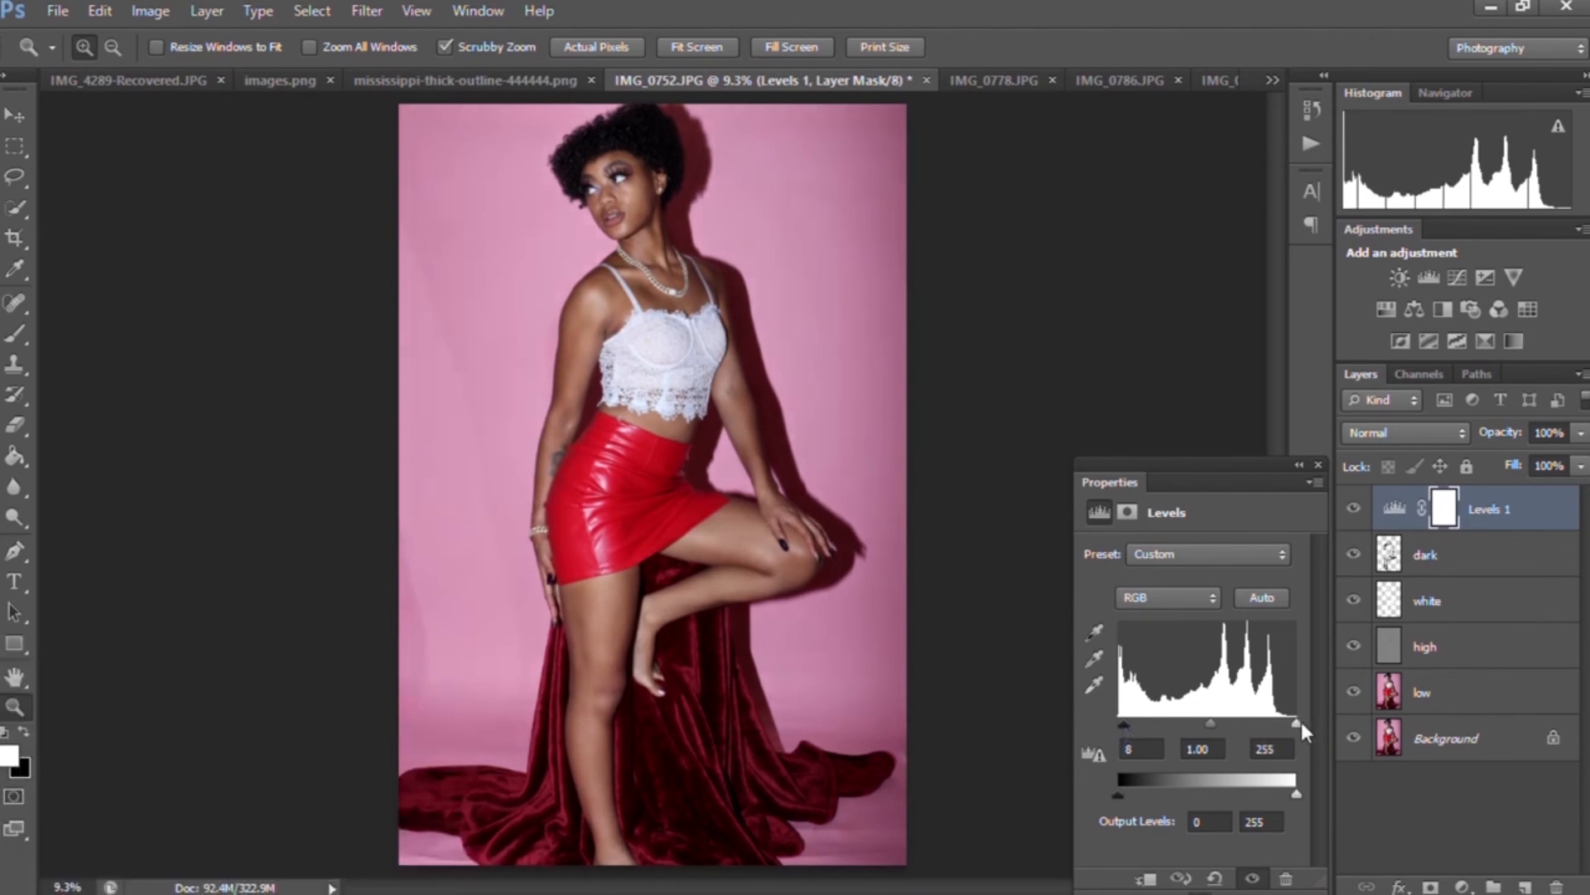
left_click_drag(1295, 723, 1284, 722)
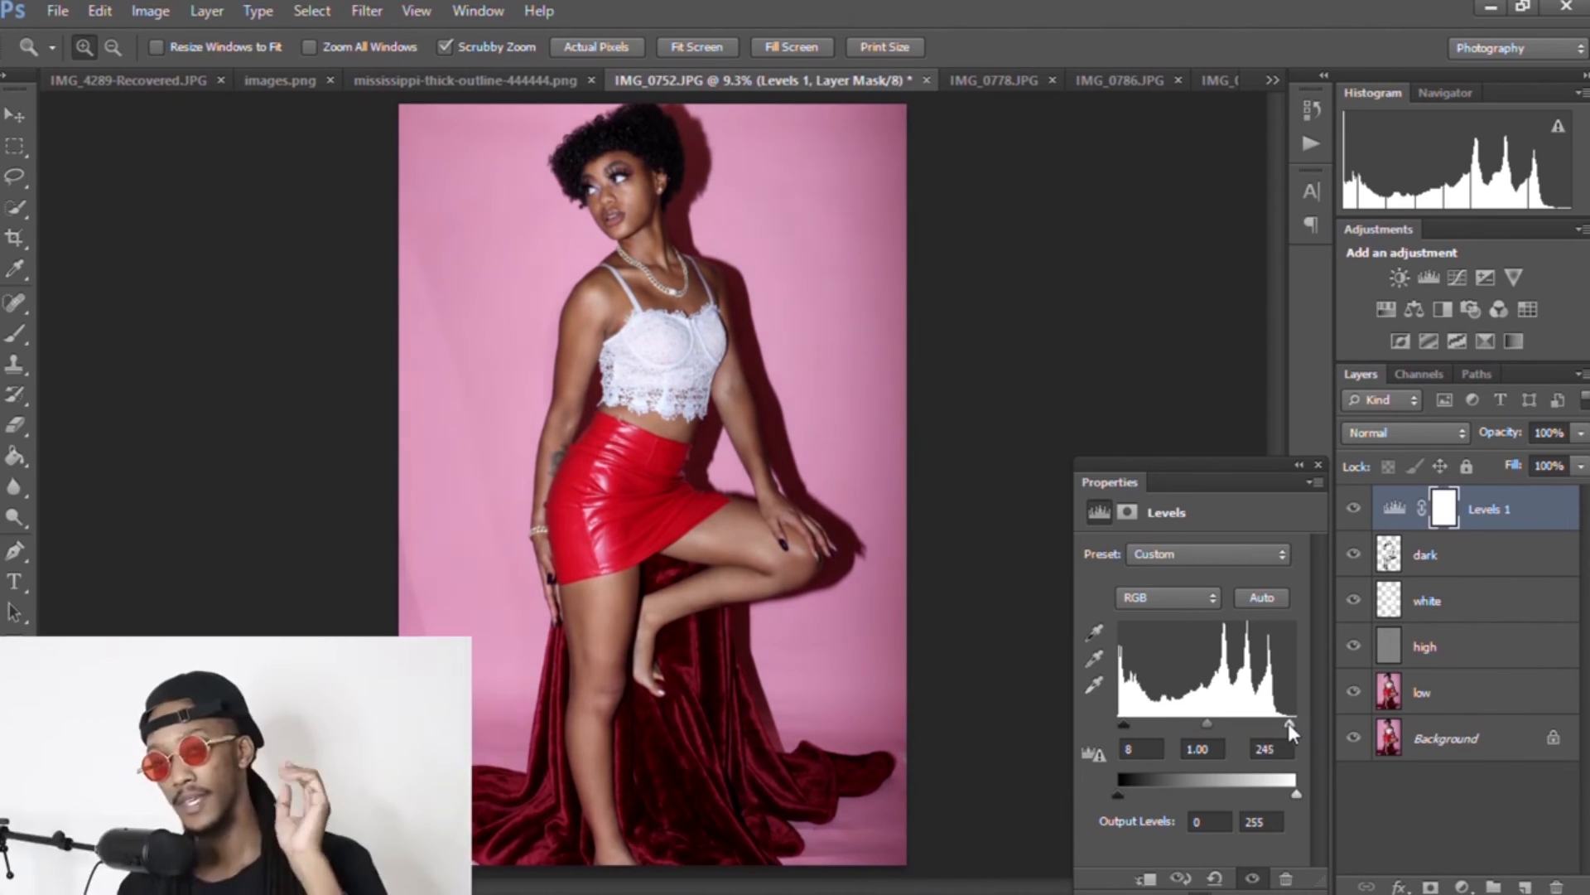
left_click(1318, 464)
key("Delete")
Step: Add a Levels adjustment layer above the dark layer with input black set to 8 and input white to 235
left_click(1462, 885)
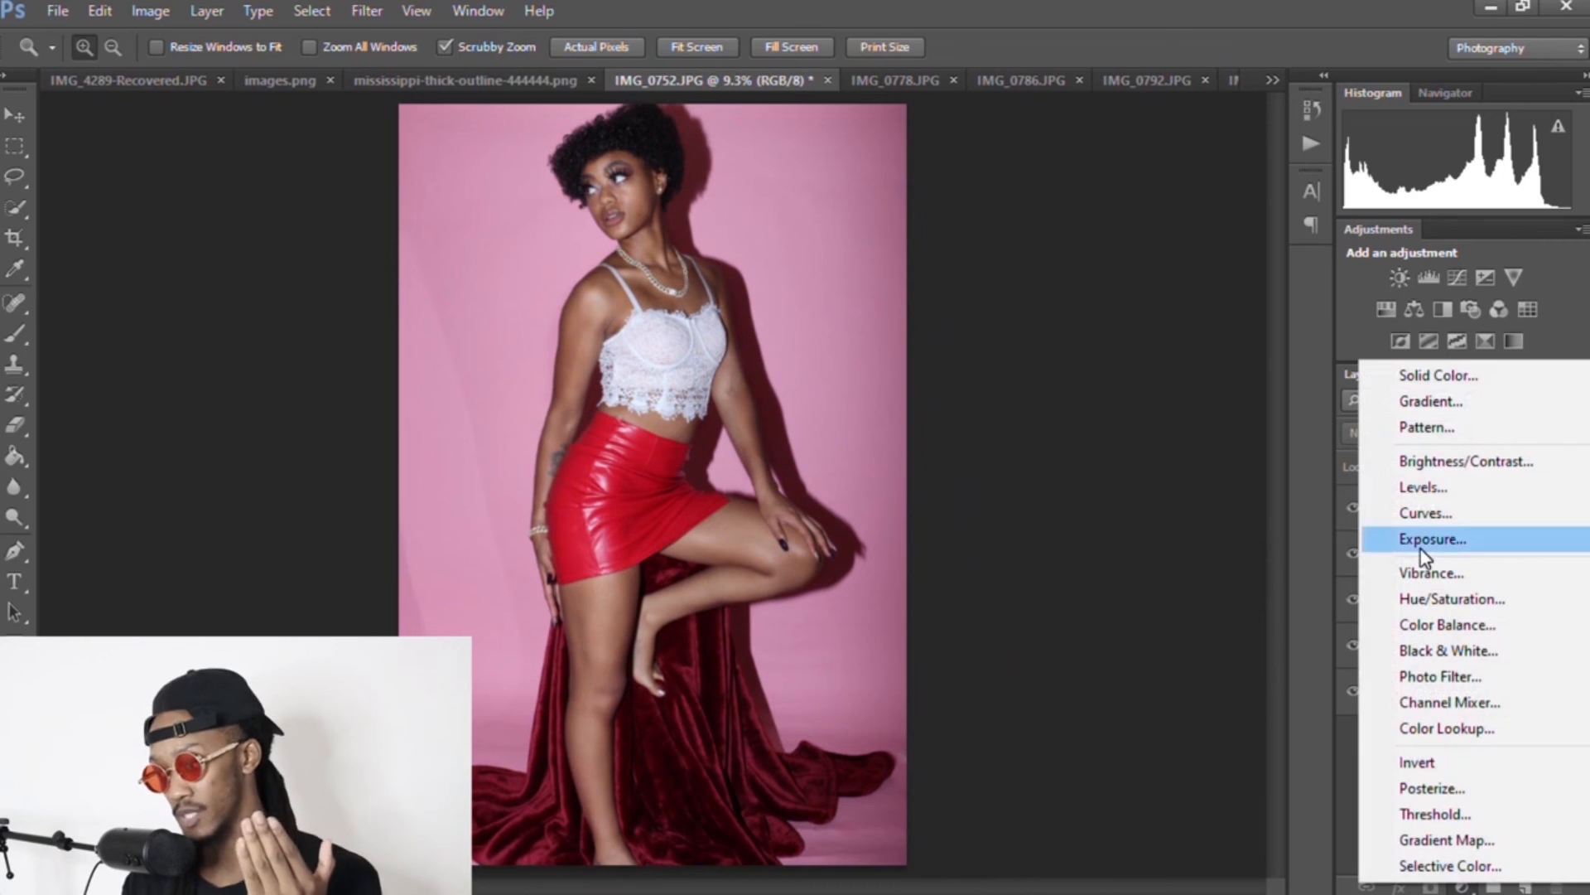
left_click(1423, 487)
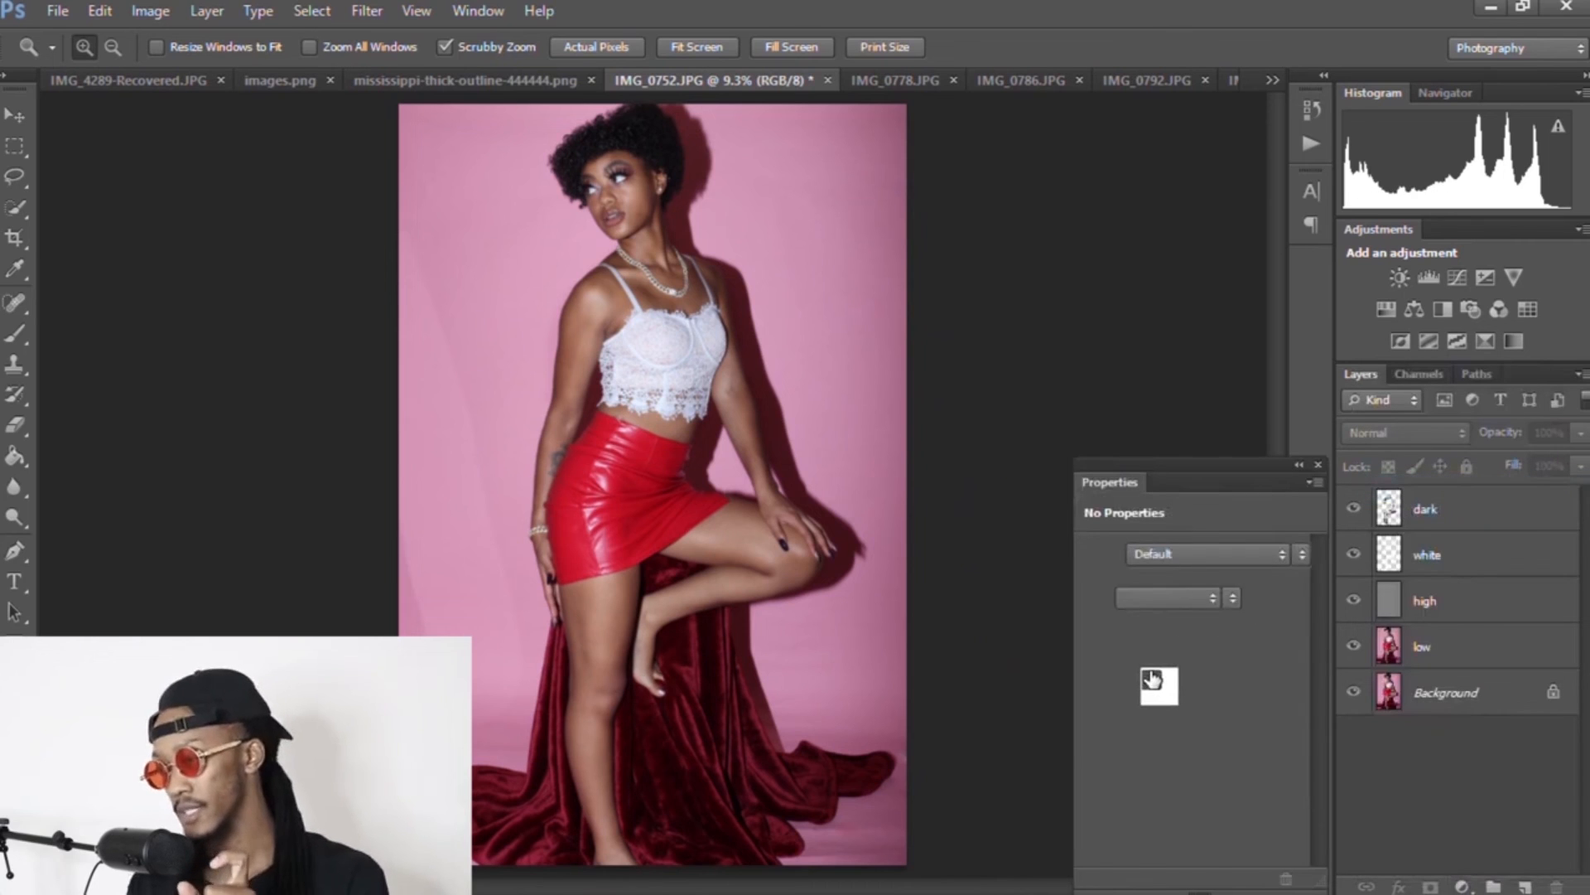
left_click_drag(1117, 722, 1124, 724)
left_click_drag(1297, 723, 1285, 722)
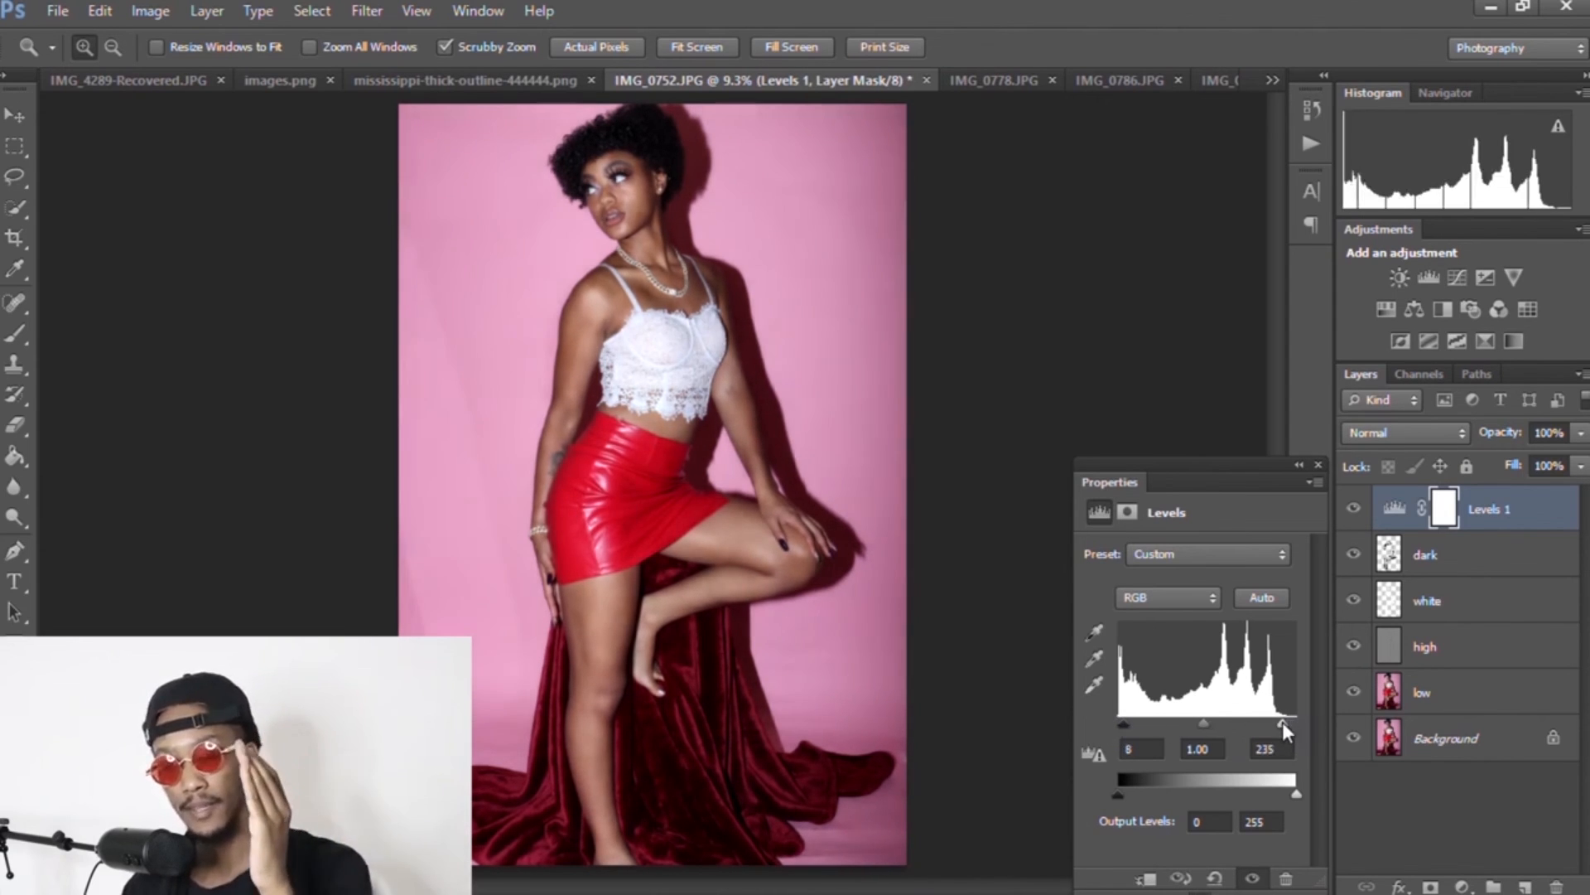
mouse_move(1282, 723)
left_mouse_down()
mouse_move(1300, 723)
mouse_move(1283, 723)
left_mouse_up()
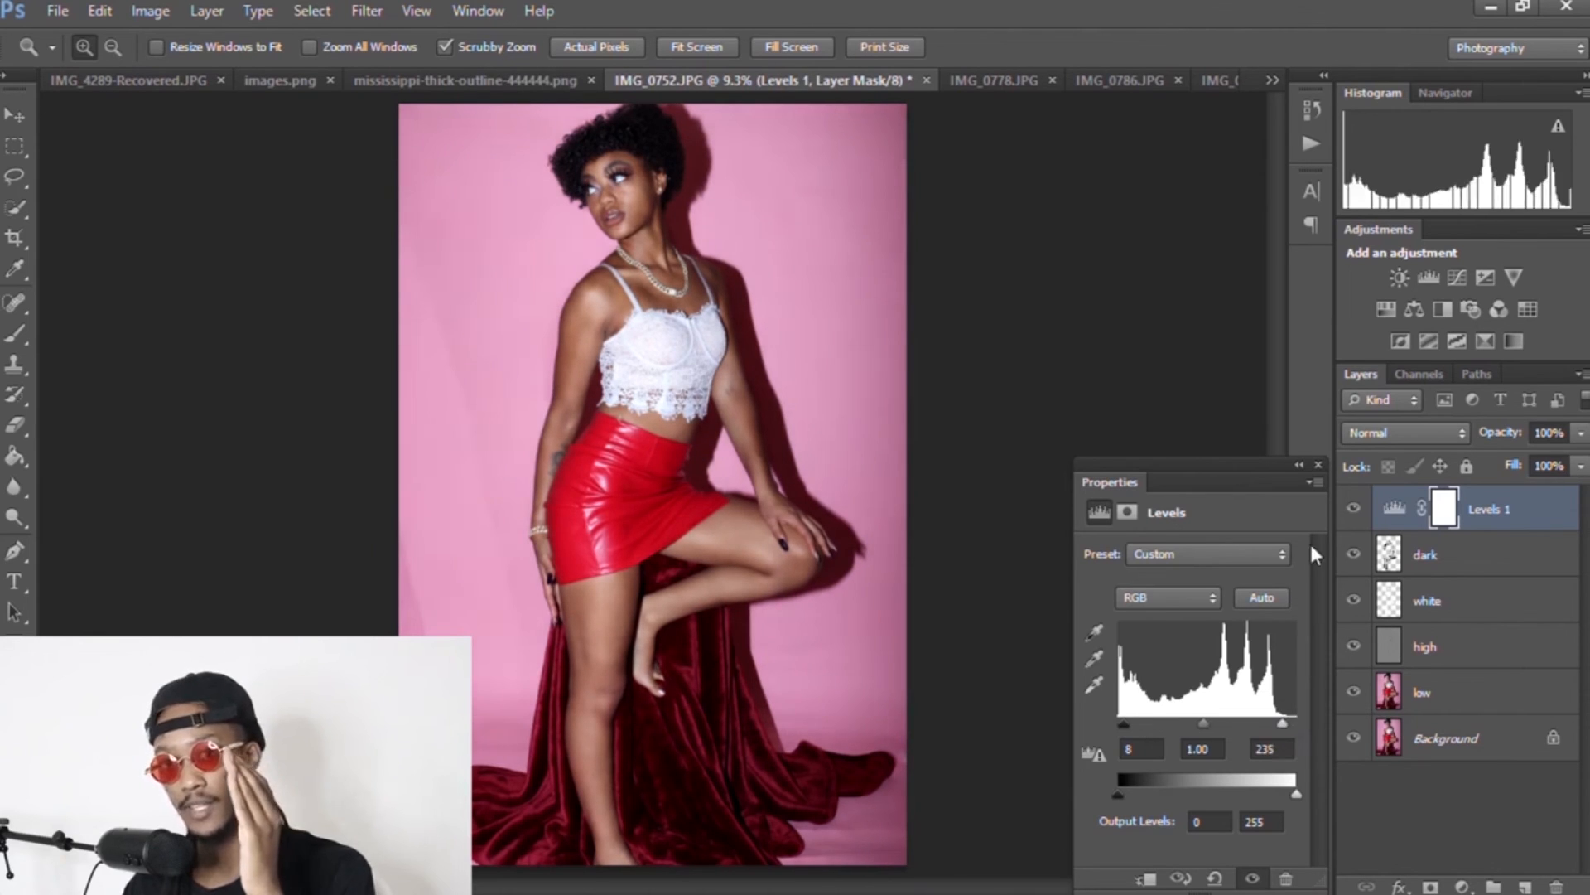
left_click(1318, 466)
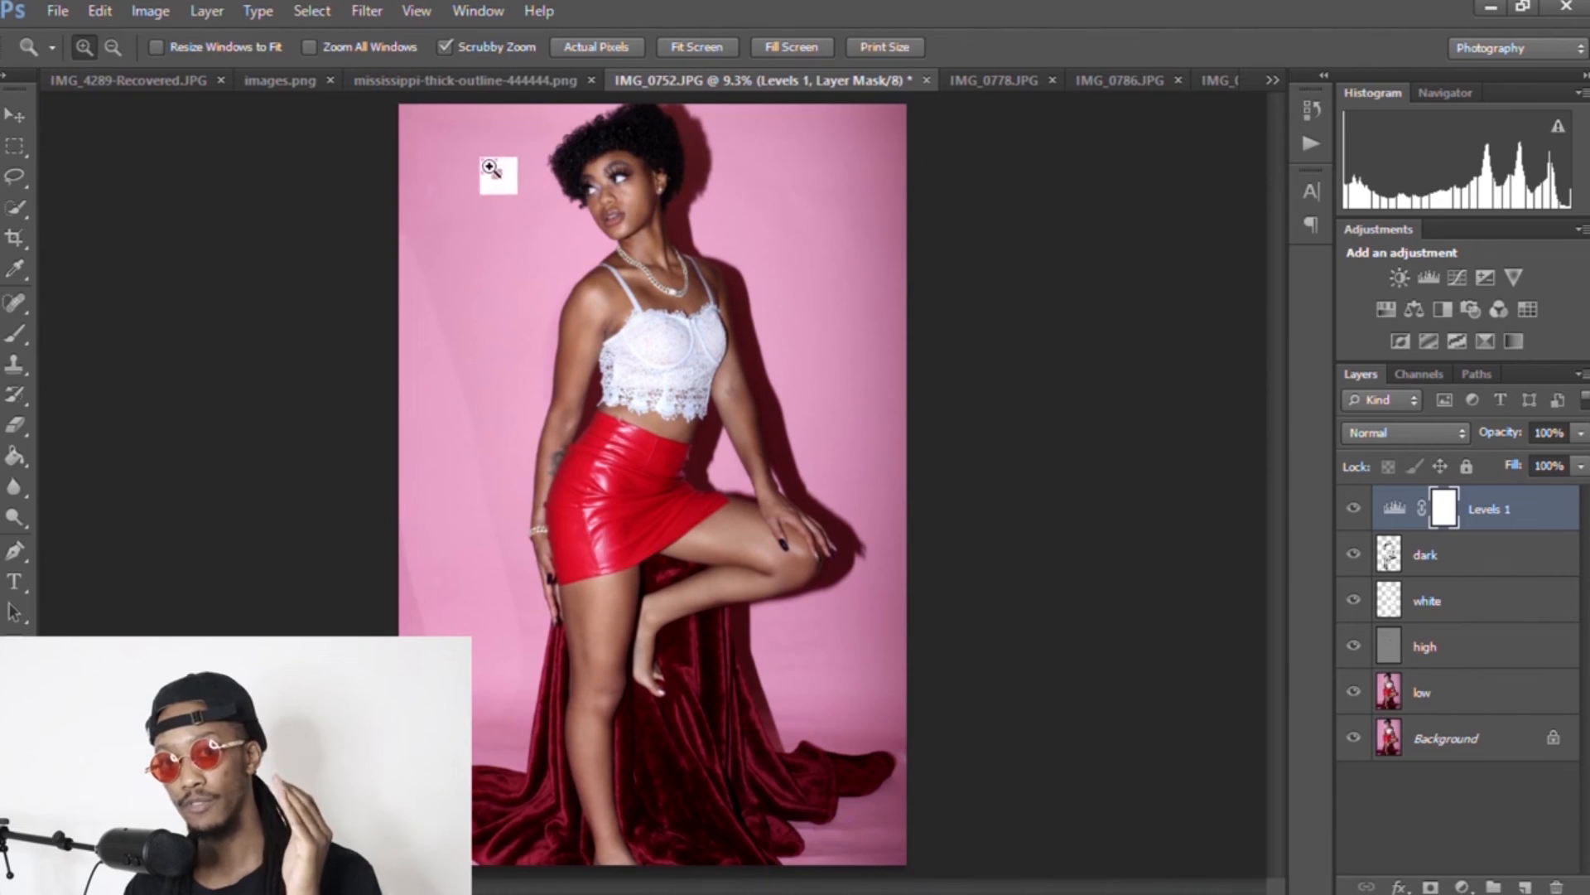
left_click_drag(500, 171, 596, 166)
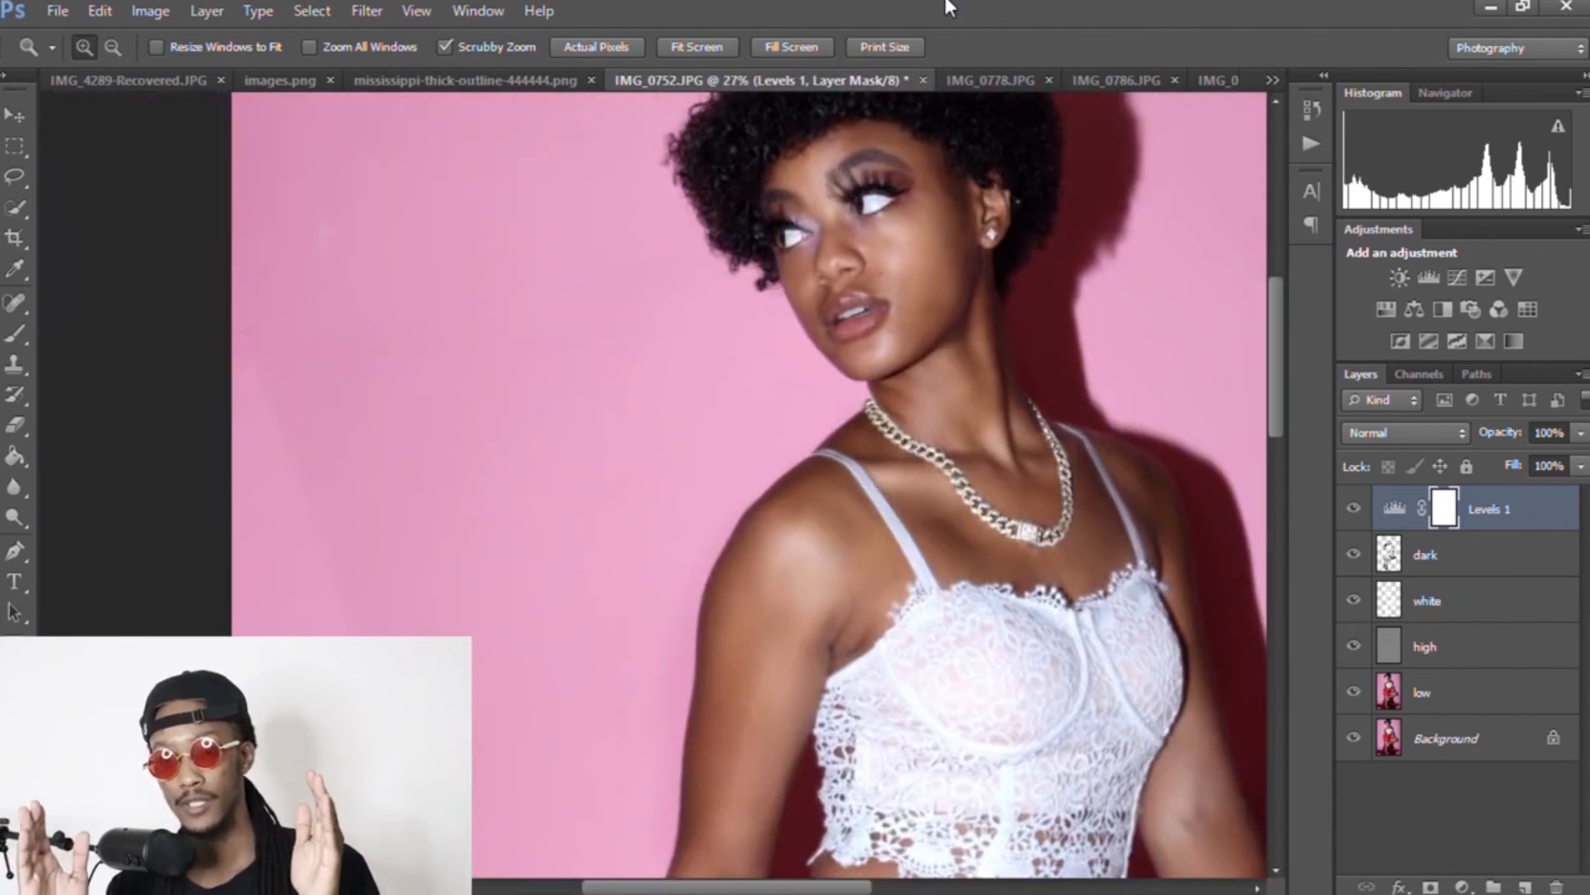
left_click_drag(1282, 319, 1297, 631)
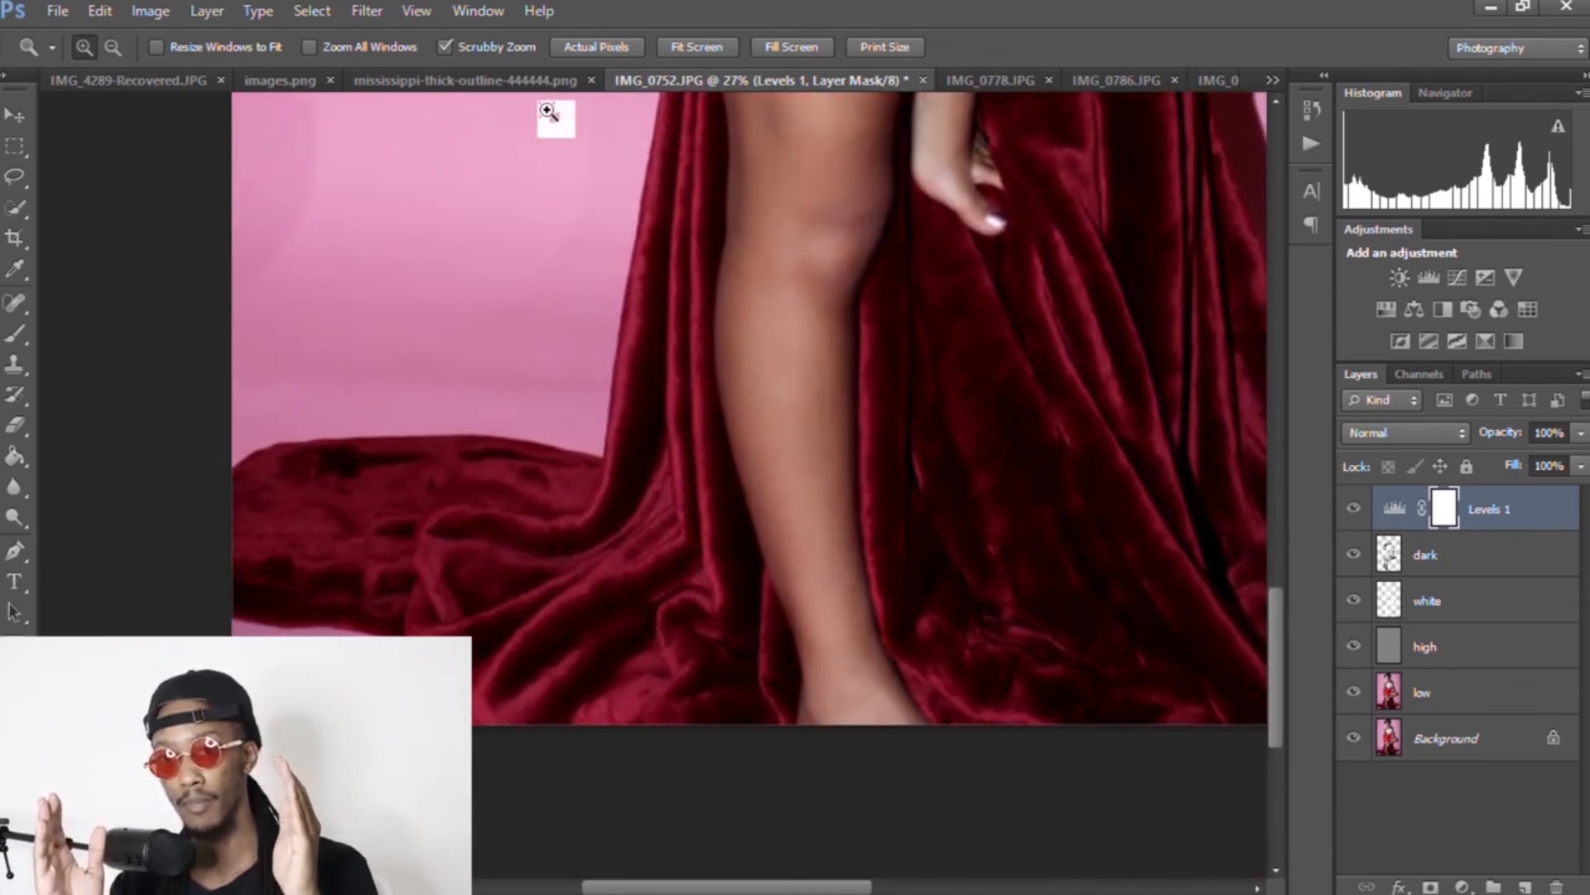
double_click(631, 14)
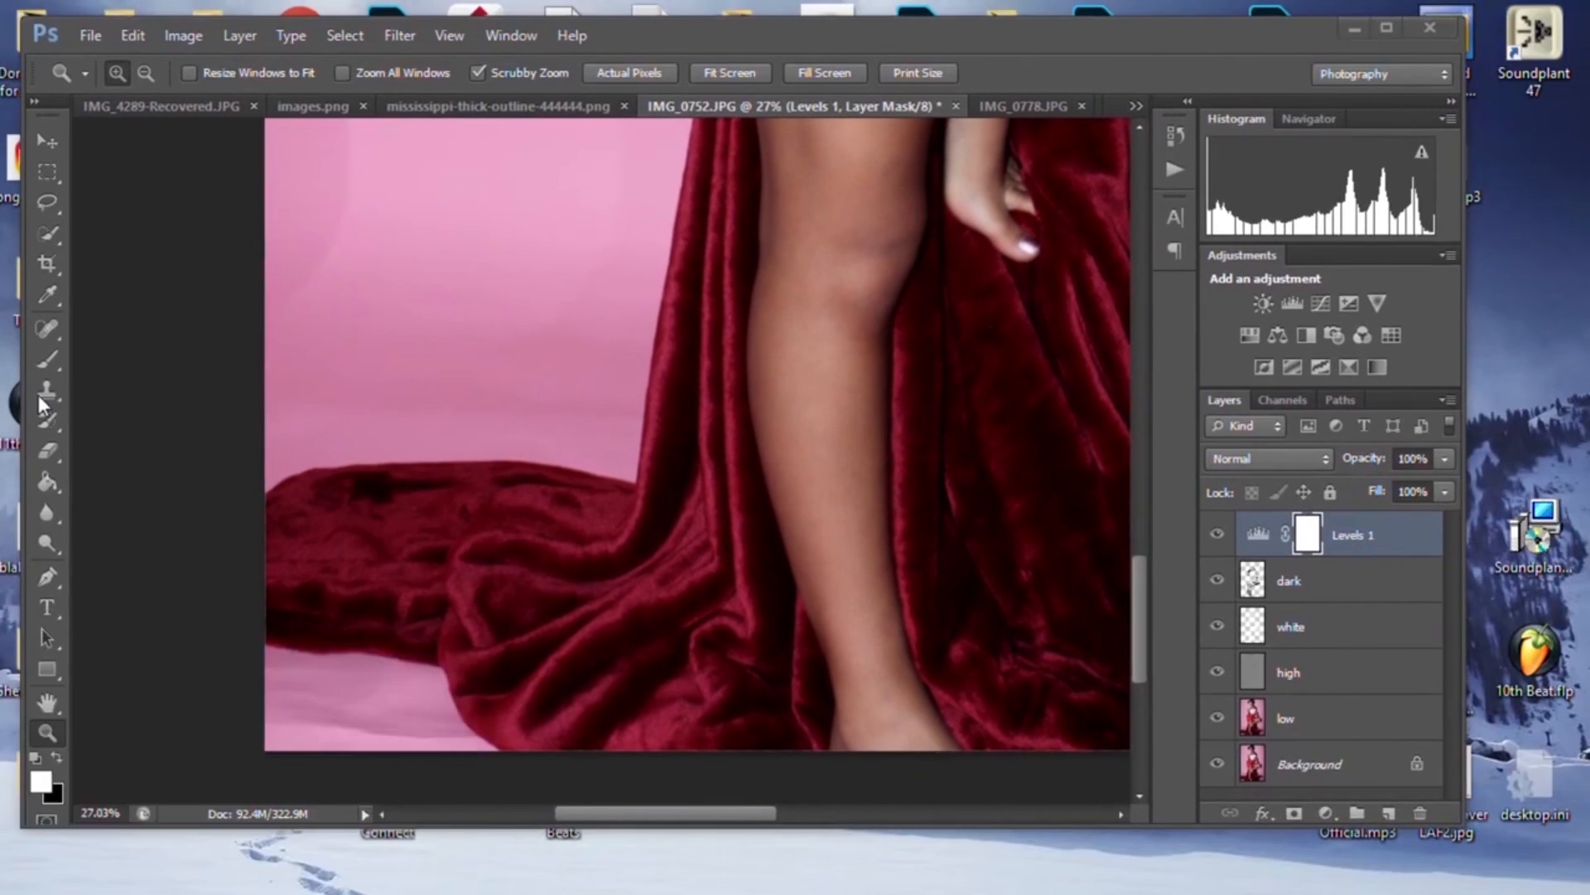
left_click_drag(682, 46, 712, 60)
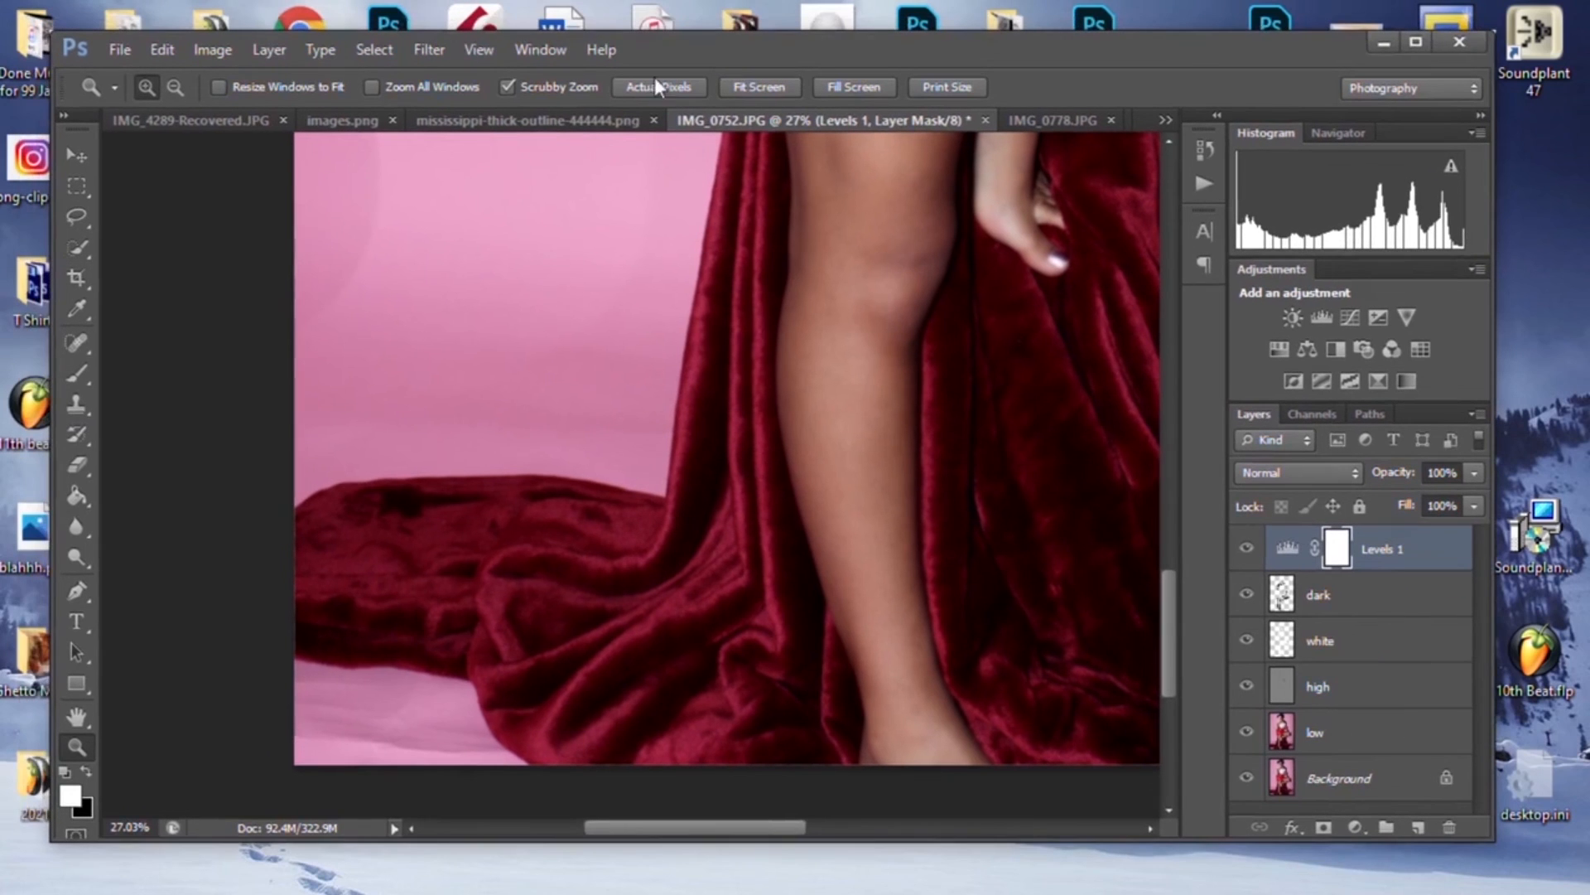
left_click(76, 405)
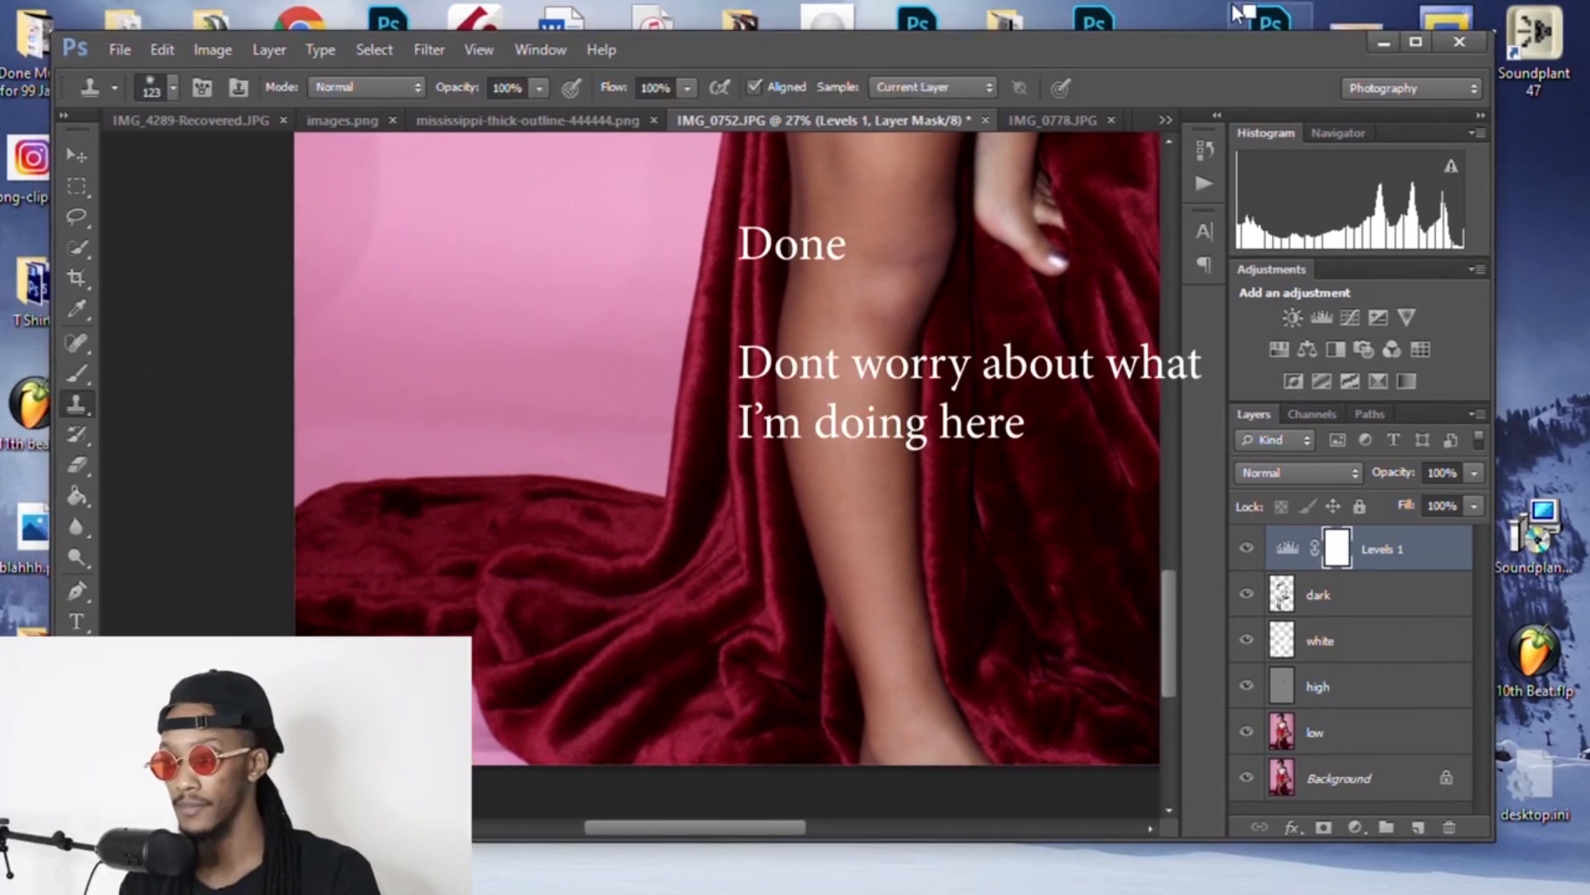
left_click(1416, 42)
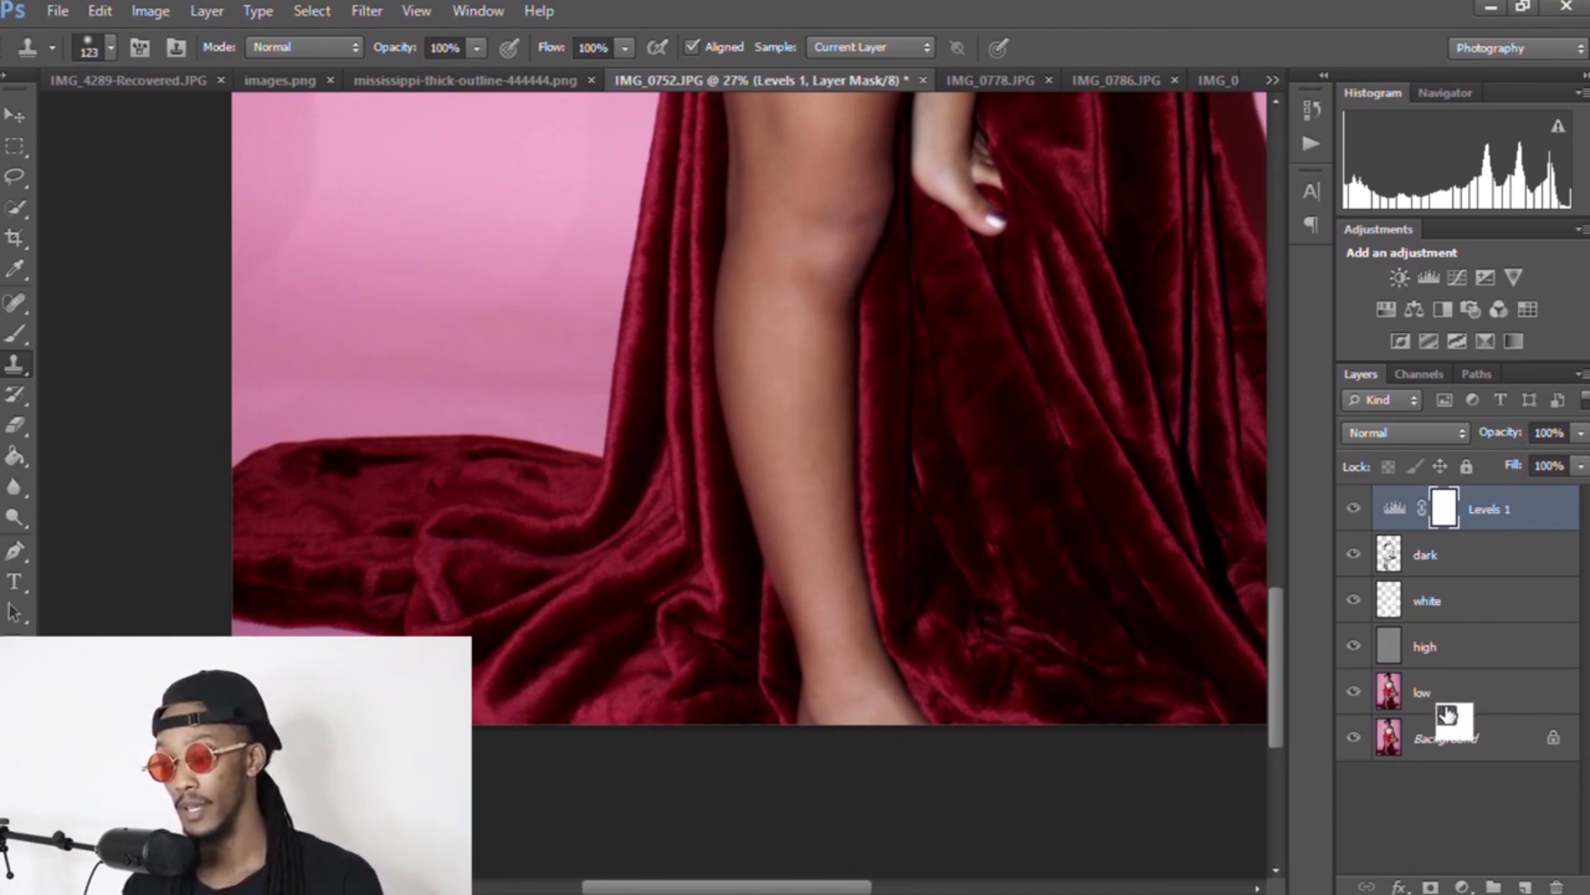
Step: Fit the whole portrait in view and select all layers from Background up to Levels 1
left_click(1456, 735)
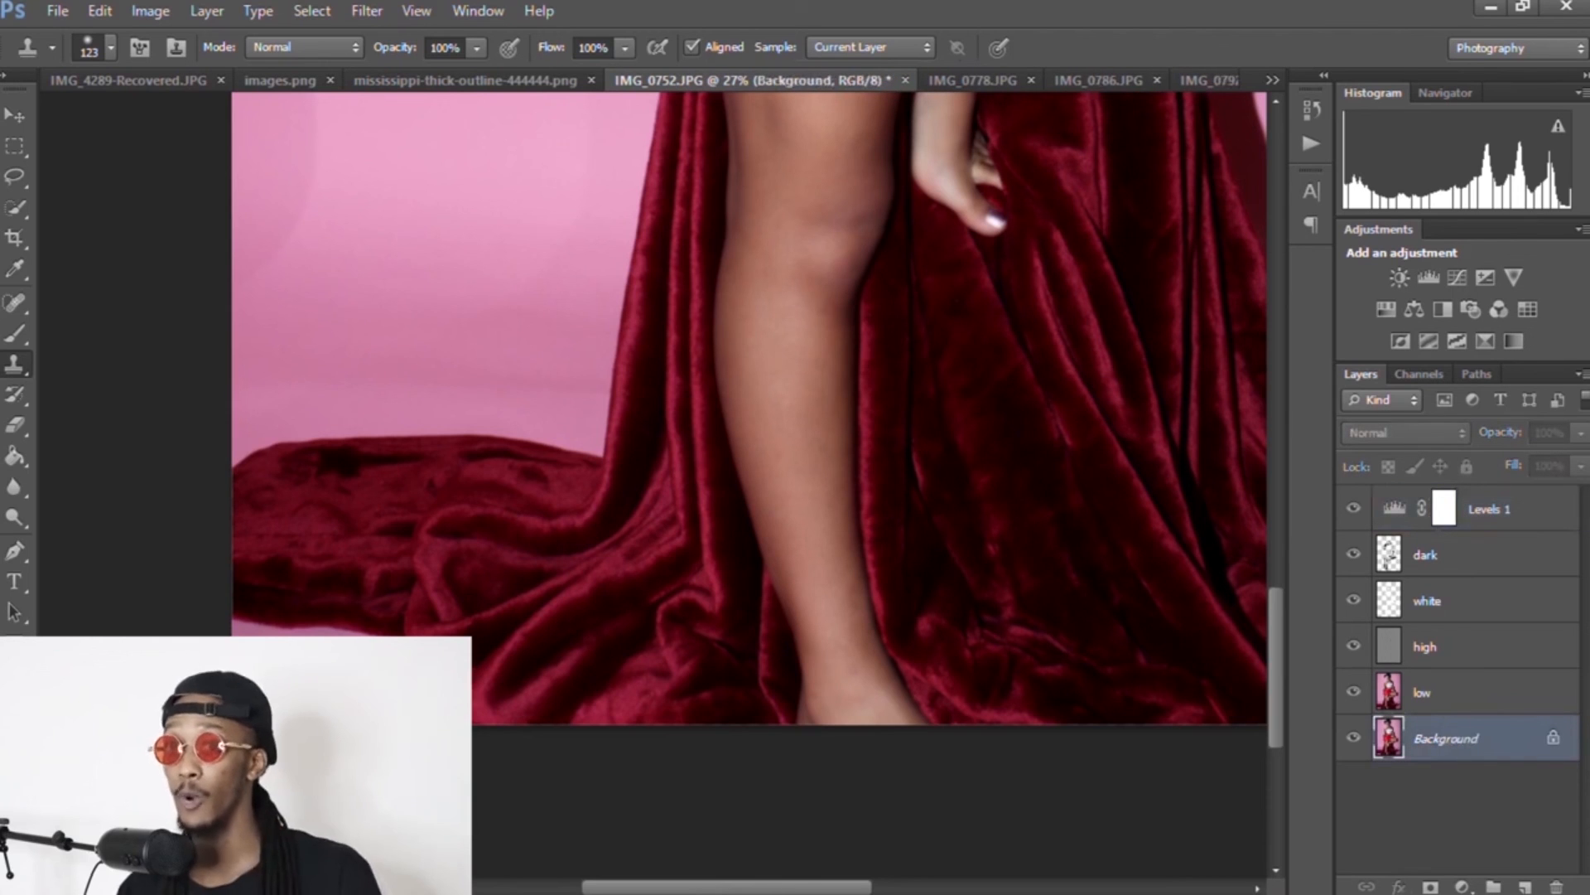
key("z")
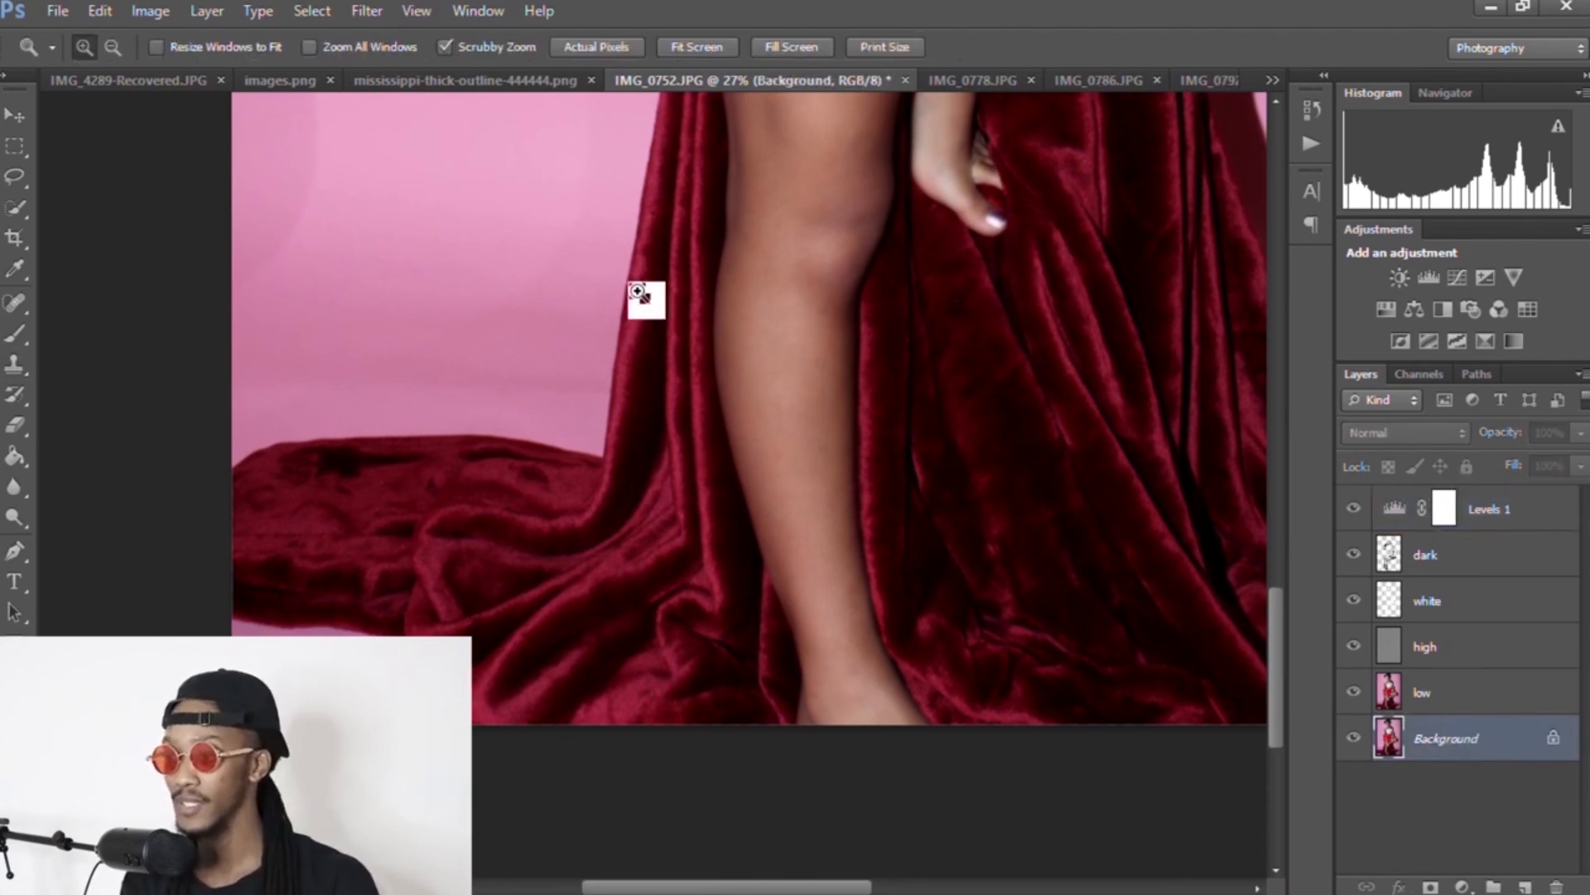
left_click(710, 45)
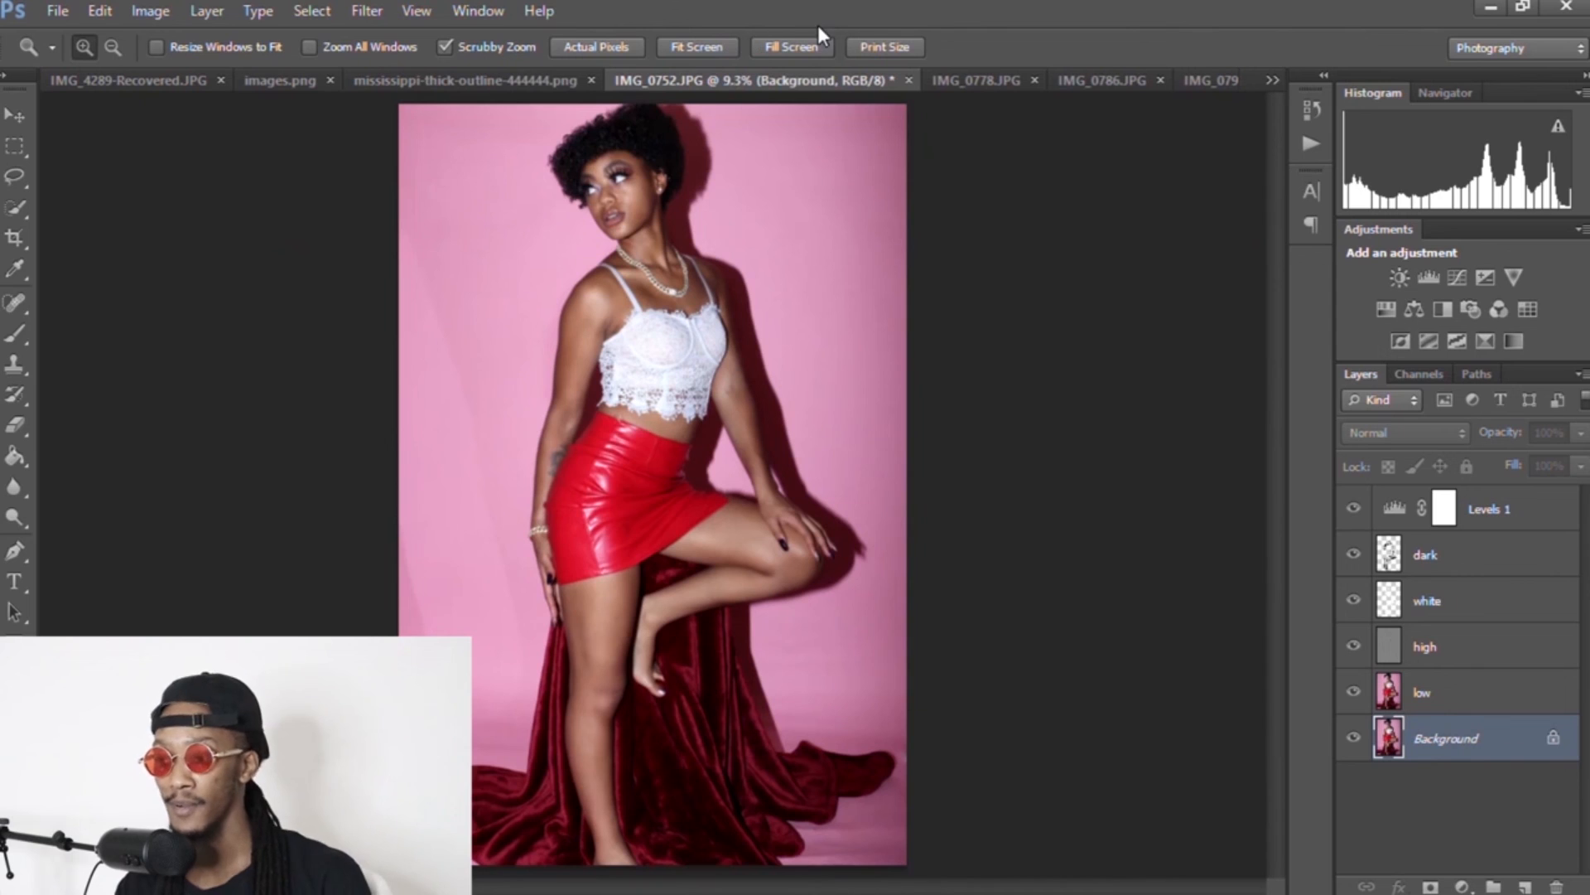
left_click_drag(1405, 742, 1487, 815)
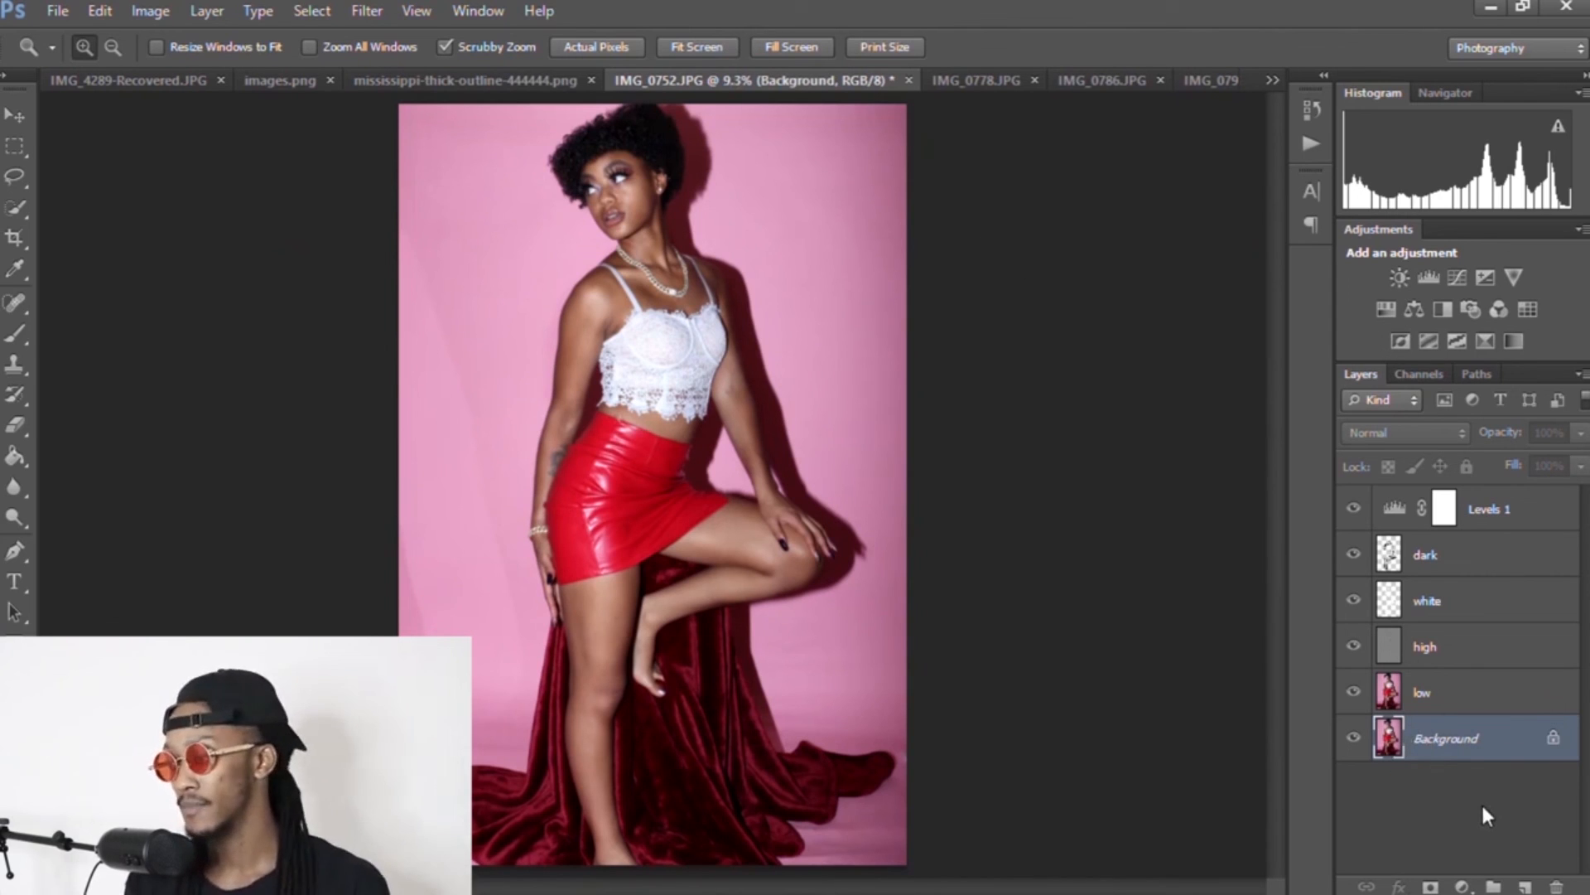
left_click(1479, 525, "shift")
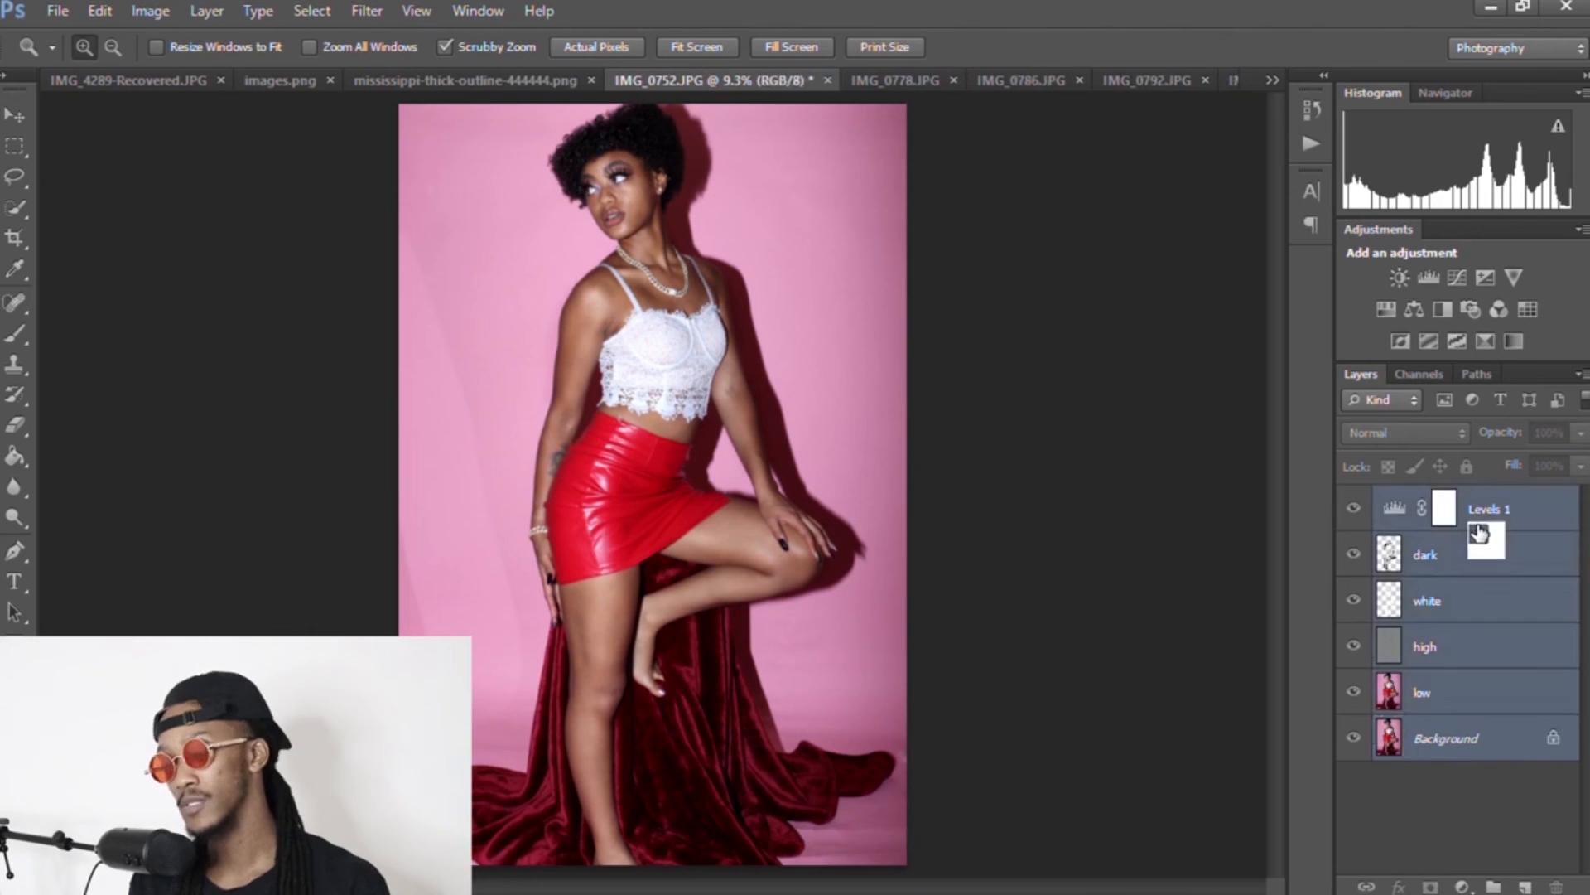